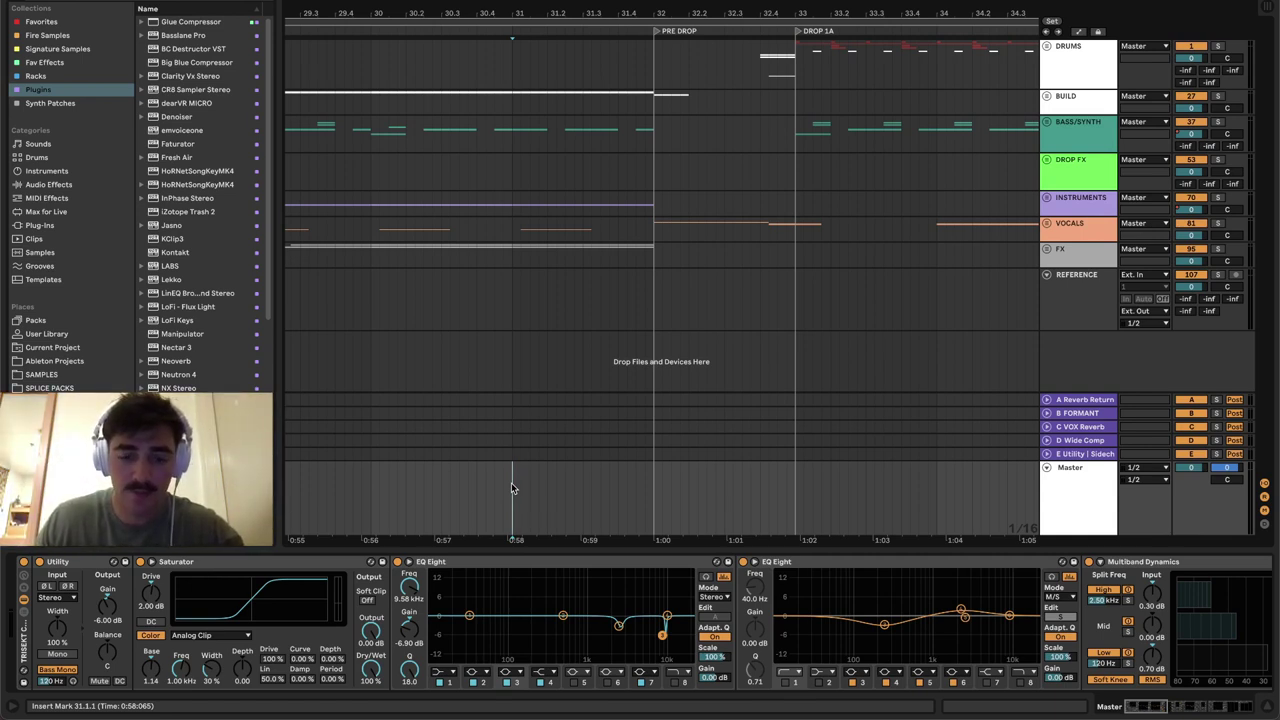
- Play the arrangement from bar 31 and place the insert point in the DROP FX track at the start of DROP 2C
key("space")
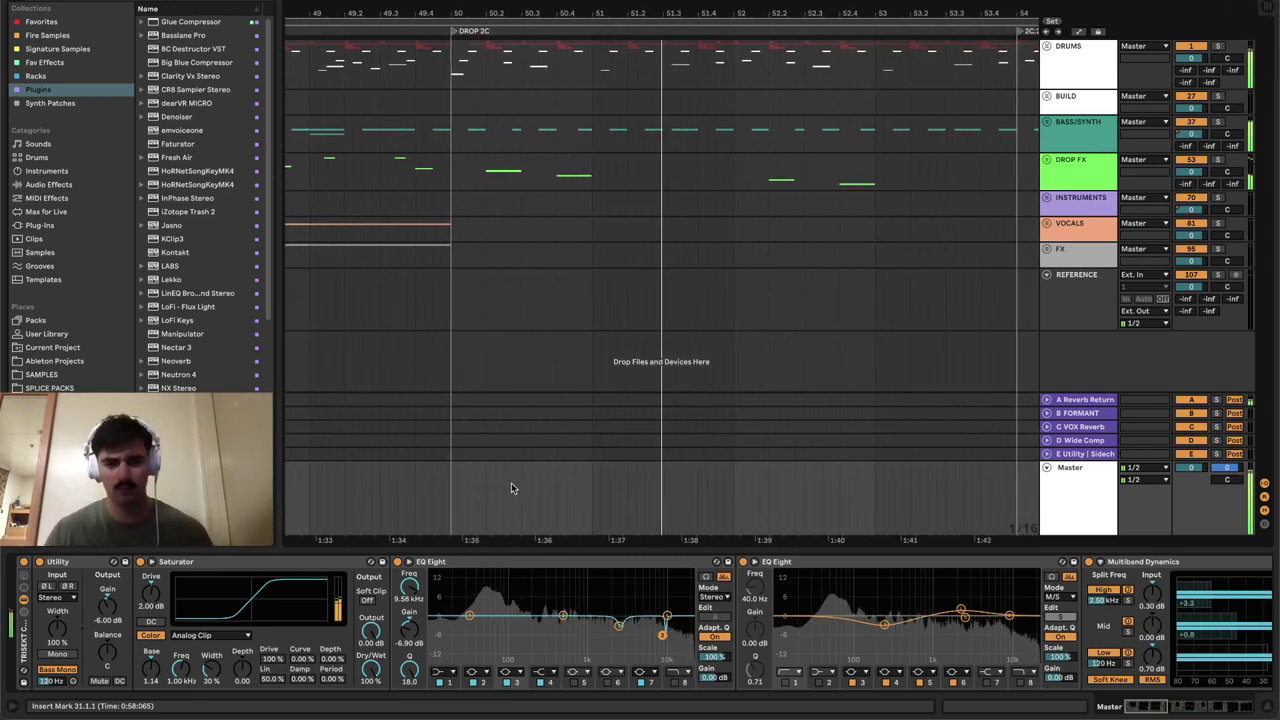
left_click(422, 175)
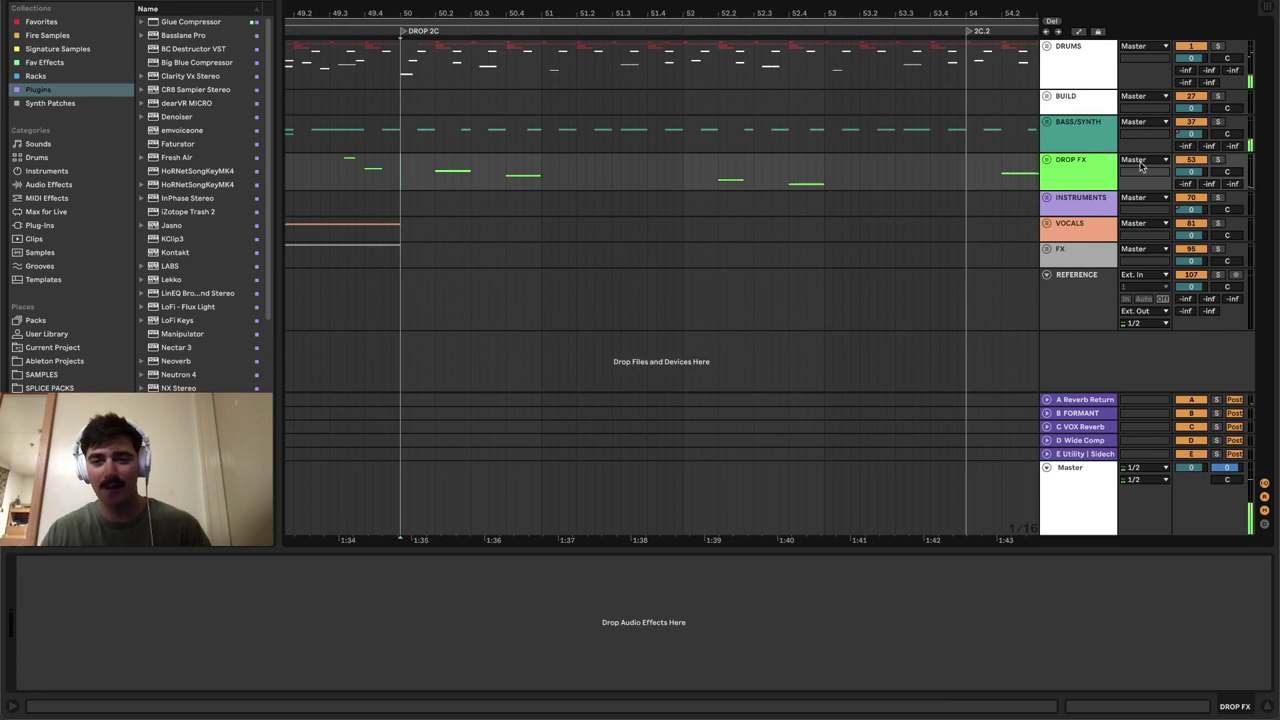
- Unfold the DROP FX group and audition the Ghosthack - Laugh clip on track 63 in DROP 2C
left_click(1046, 159)
scroll(664, 330, "down", 5)
scroll(600, 330, "up", 3)
left_click(527, 188)
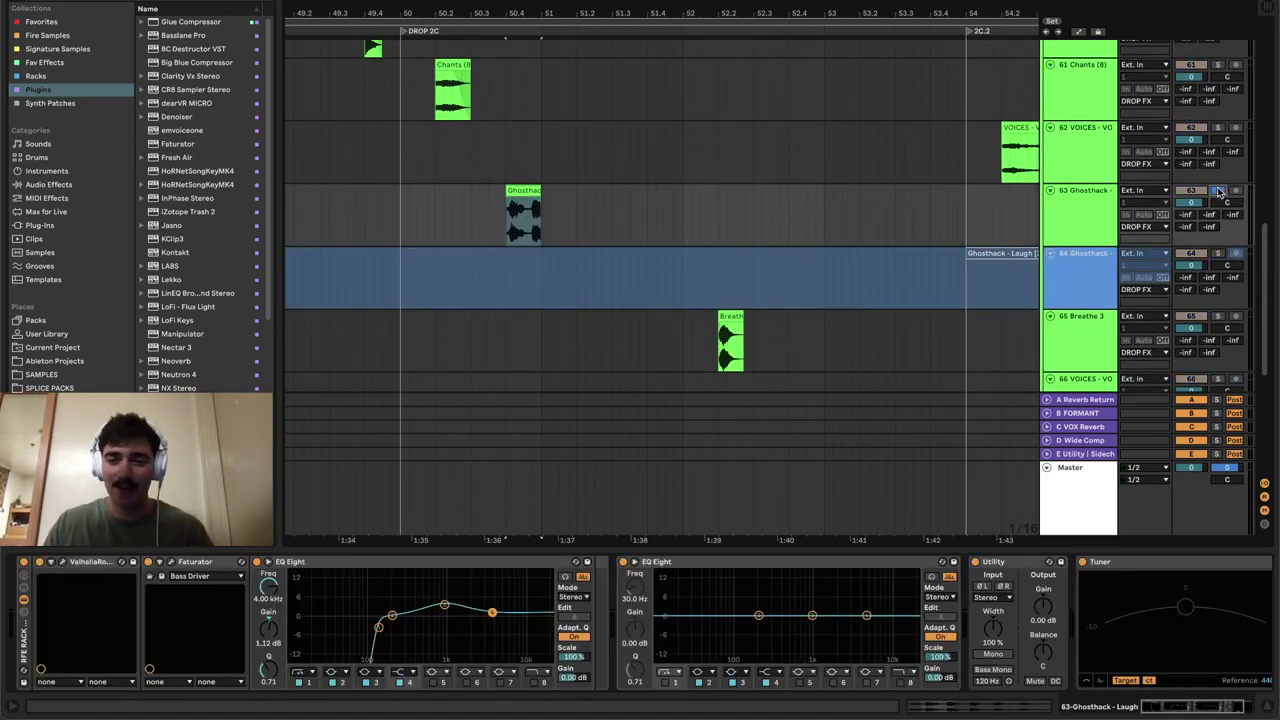
scroll(617, 260, "up", 2)
left_click(617, 262)
left_click(607, 322)
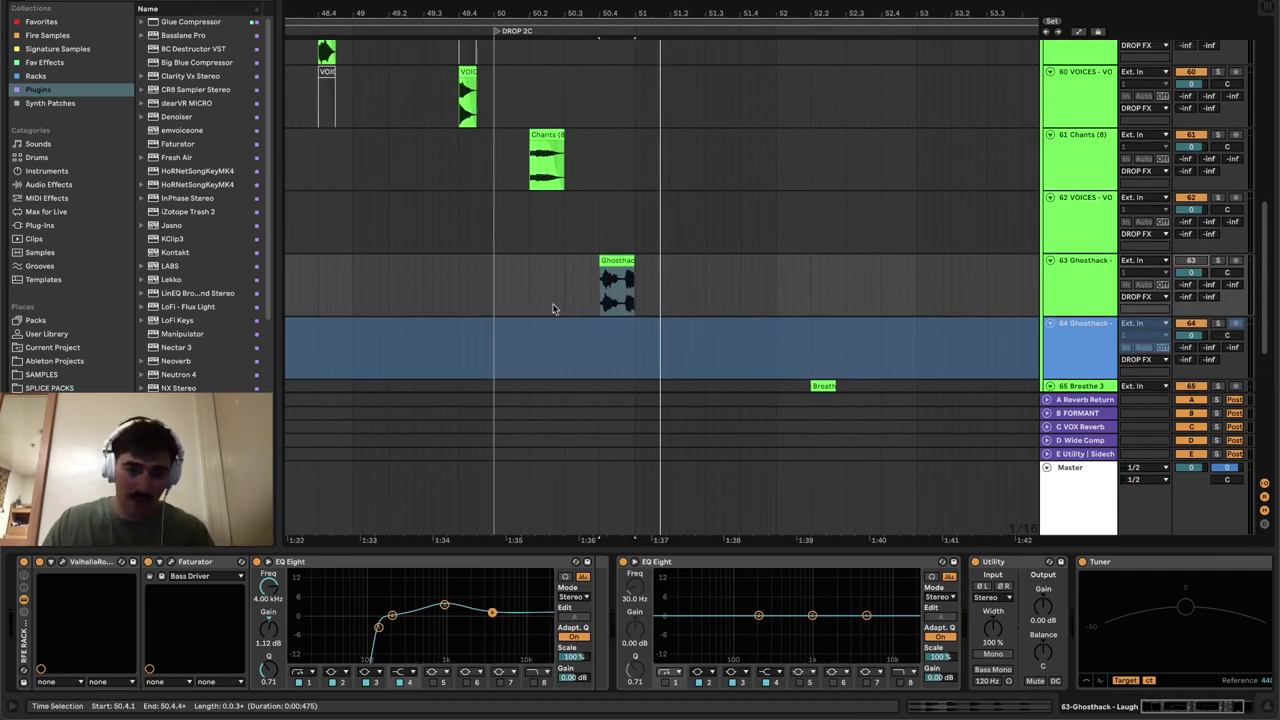
- Examine the Ghosthack - Laugh clip up close and the other DROP FX clips across the drop sections
scroll(607, 317, "down", 3)
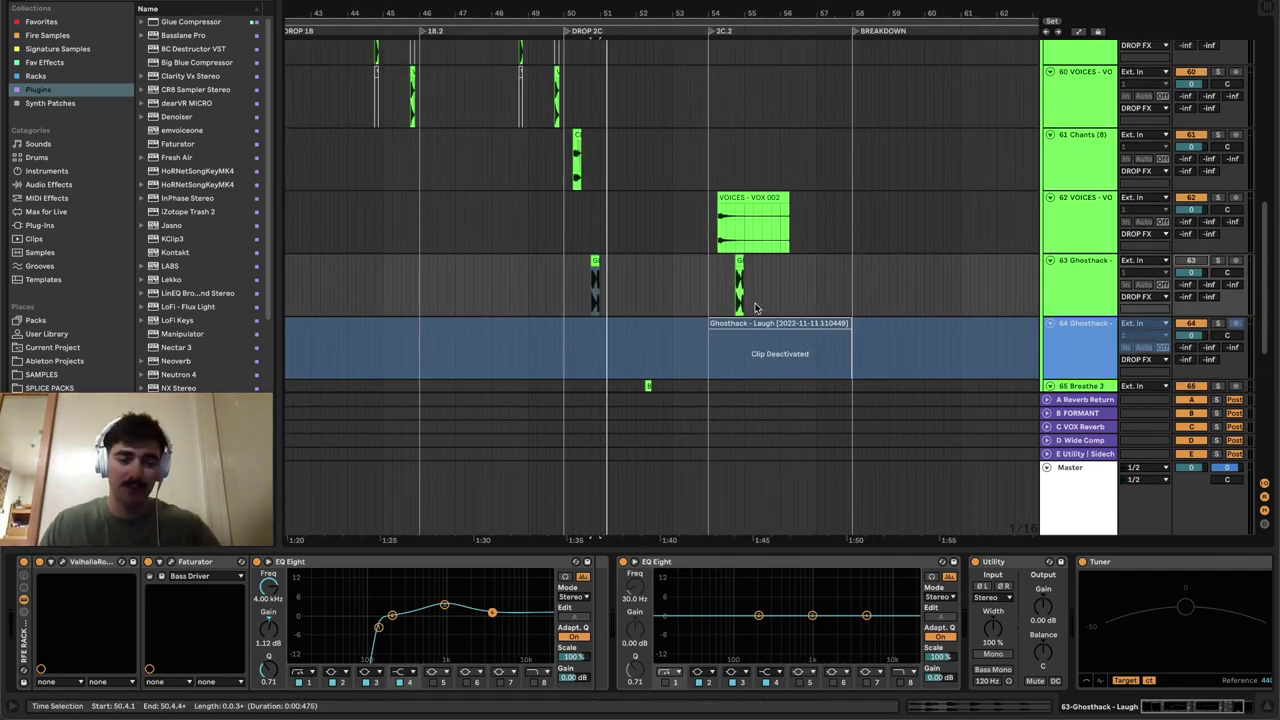
scroll(602, 286, "up", 5)
left_click(610, 260)
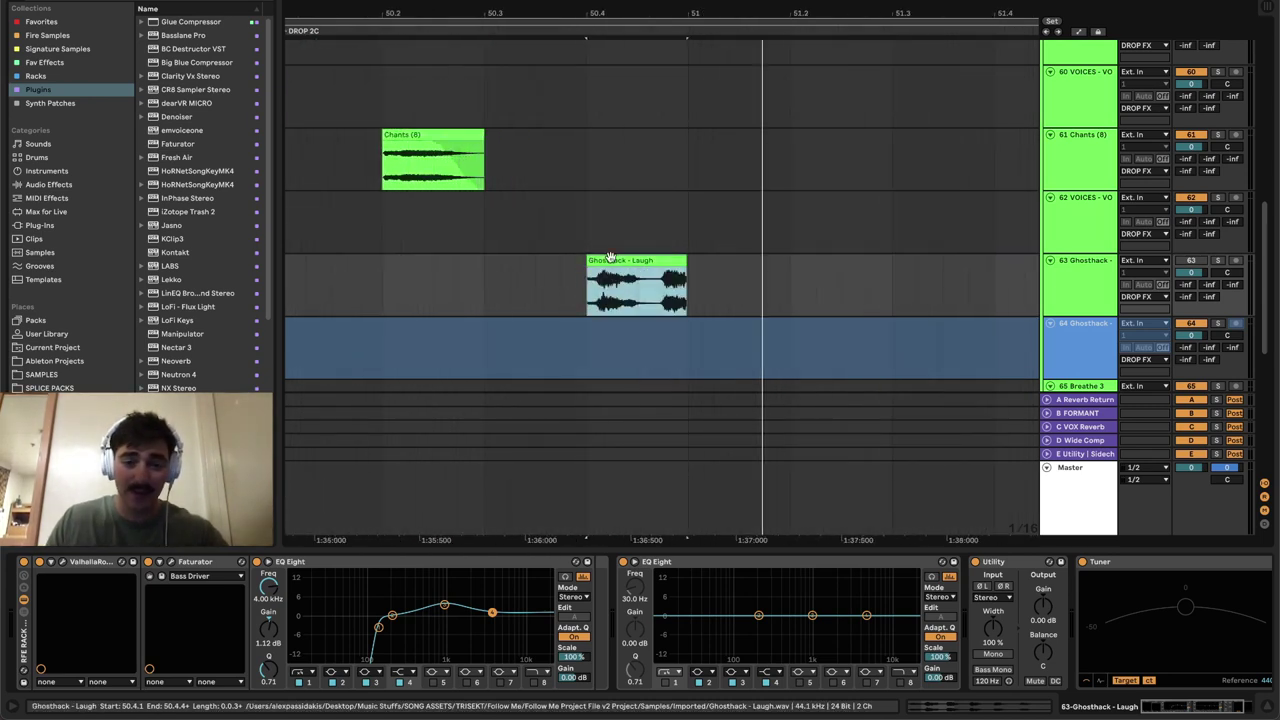
scroll(534, 289, "down", 5)
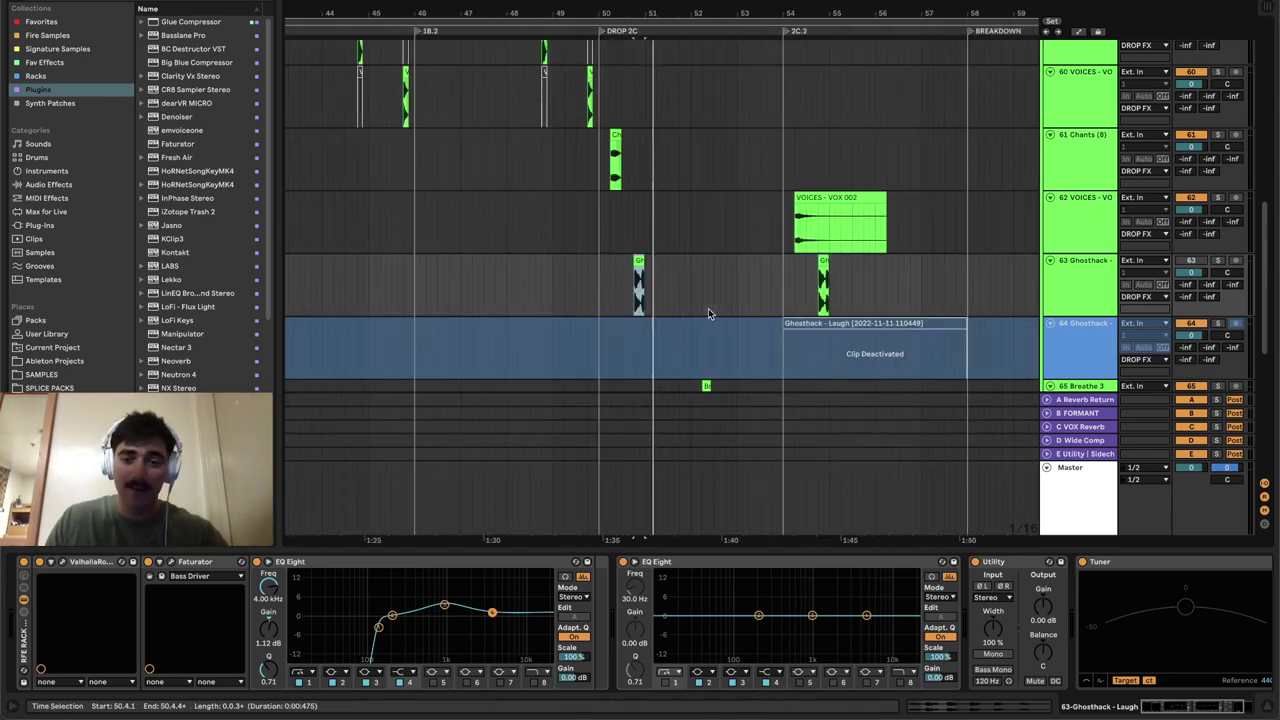
left_click_drag(558, 257, 557, 306)
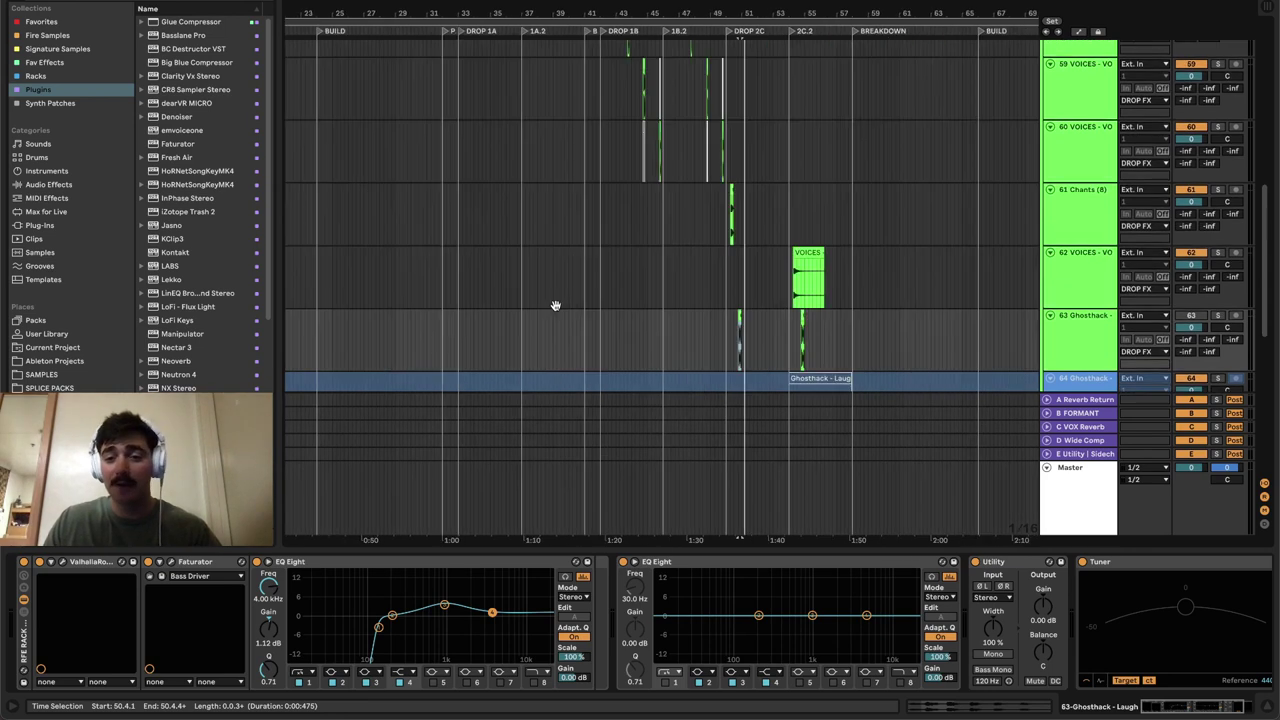
left_click_drag(530, 120, 710, 304)
left_click_drag(645, 85, 794, 337)
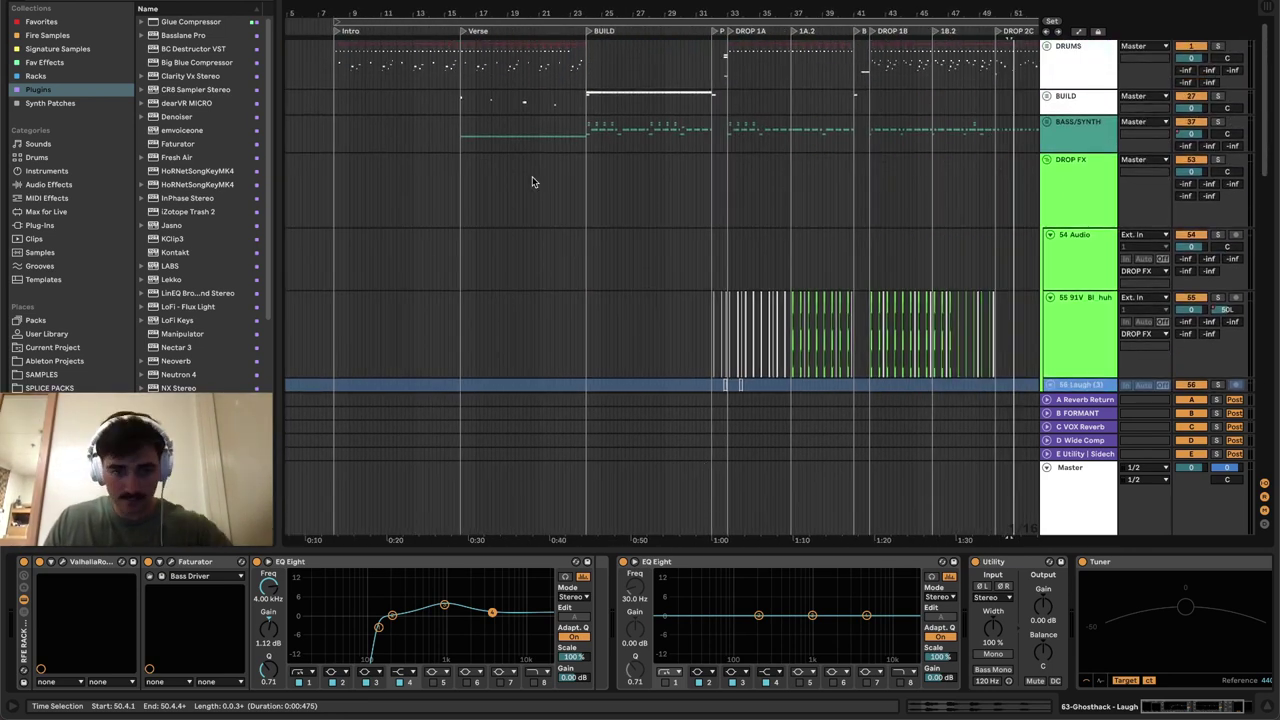
left_click(455, 163)
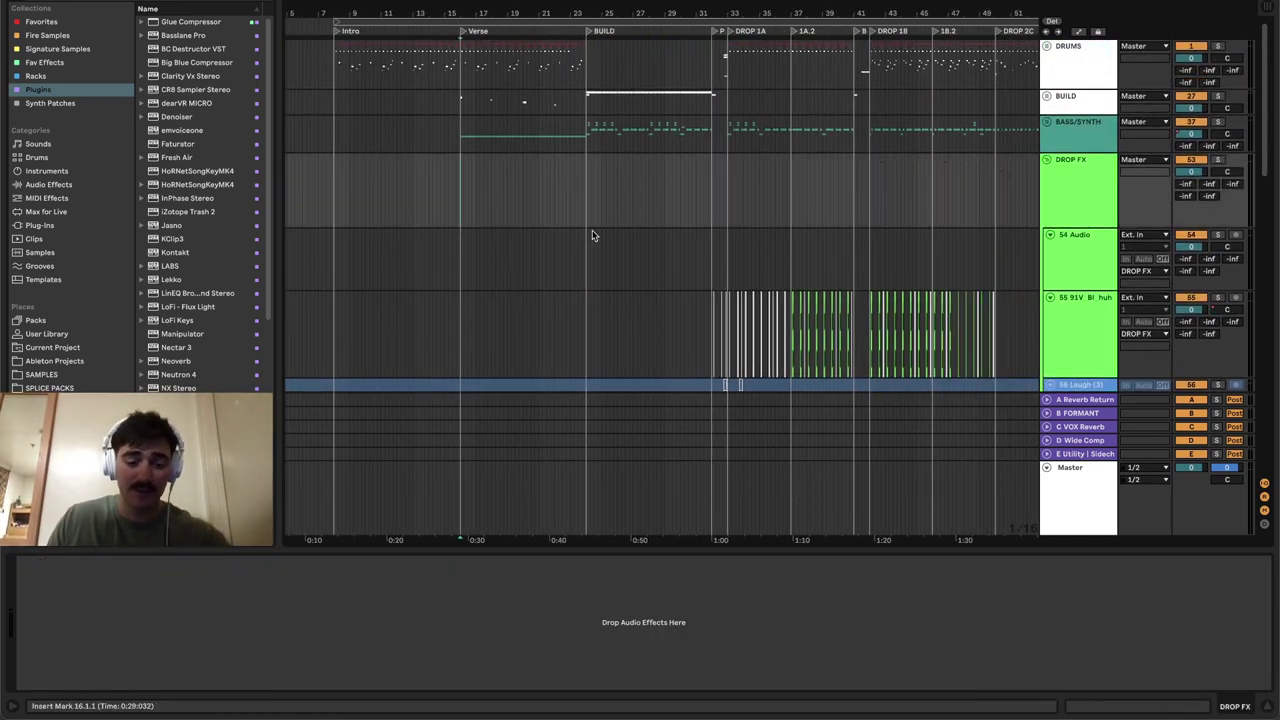
scroll(585, 236, "up", 5)
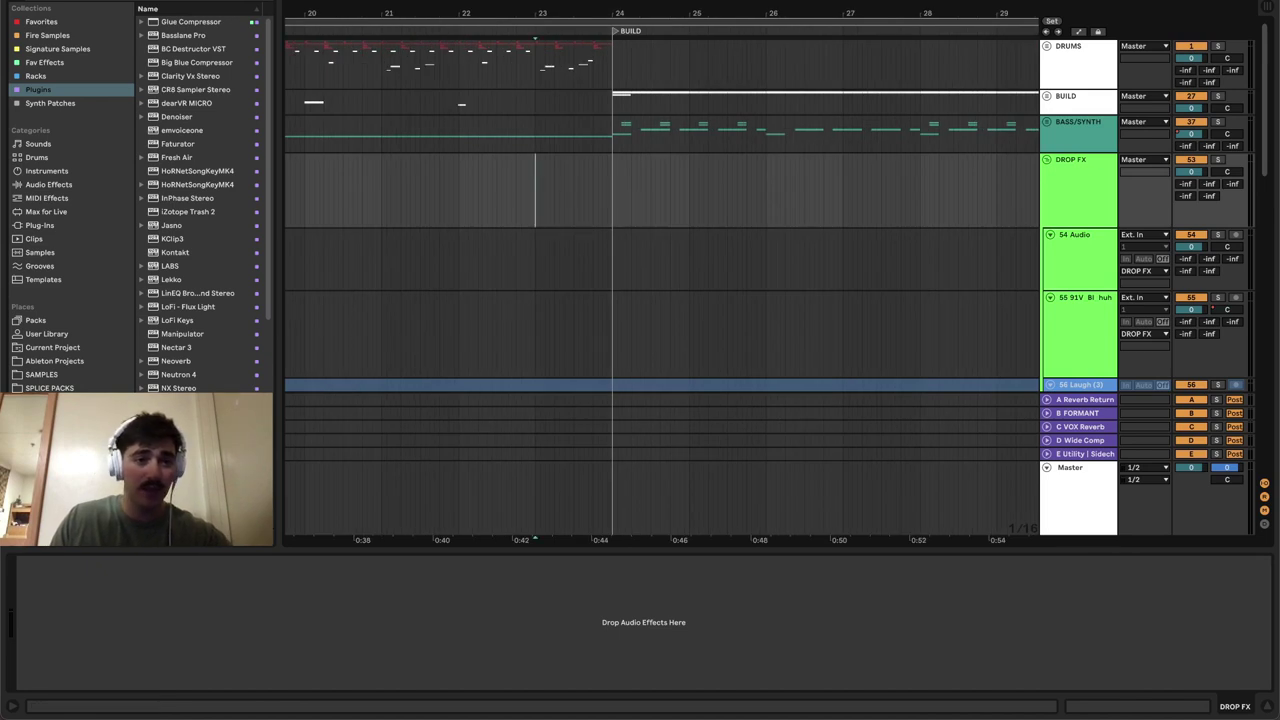
left_click(77, 1)
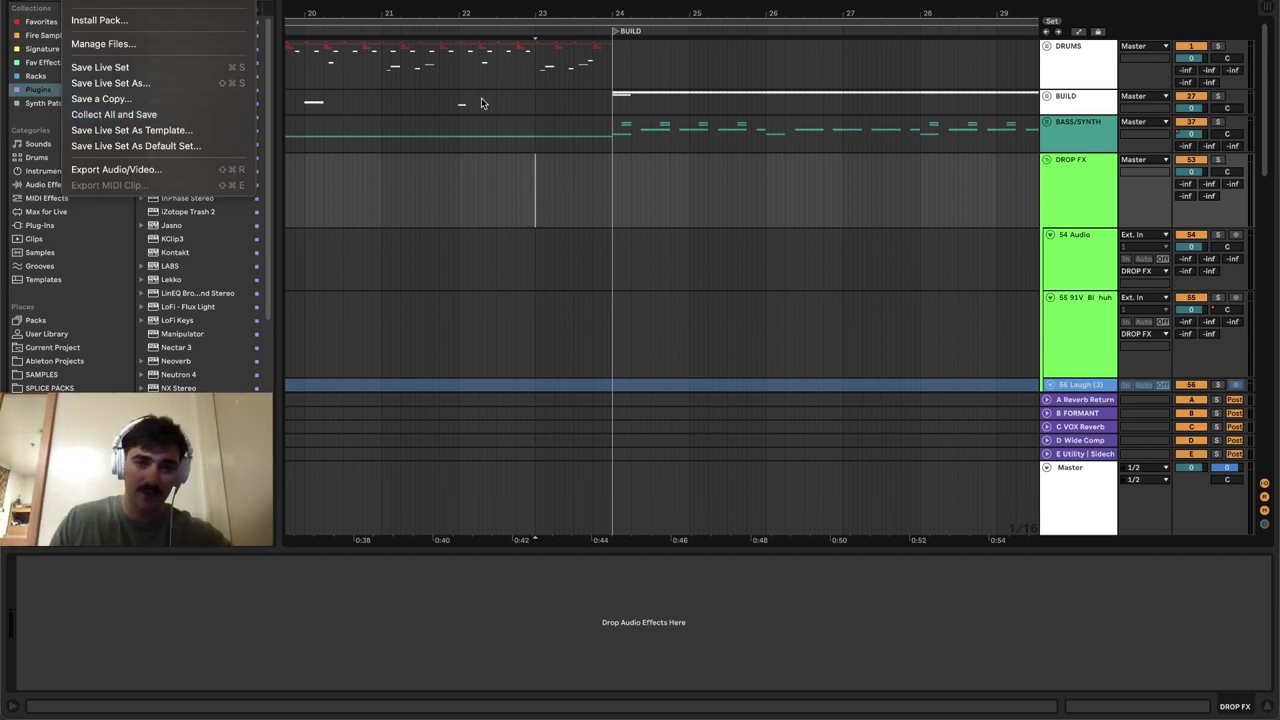
left_click(535, 184)
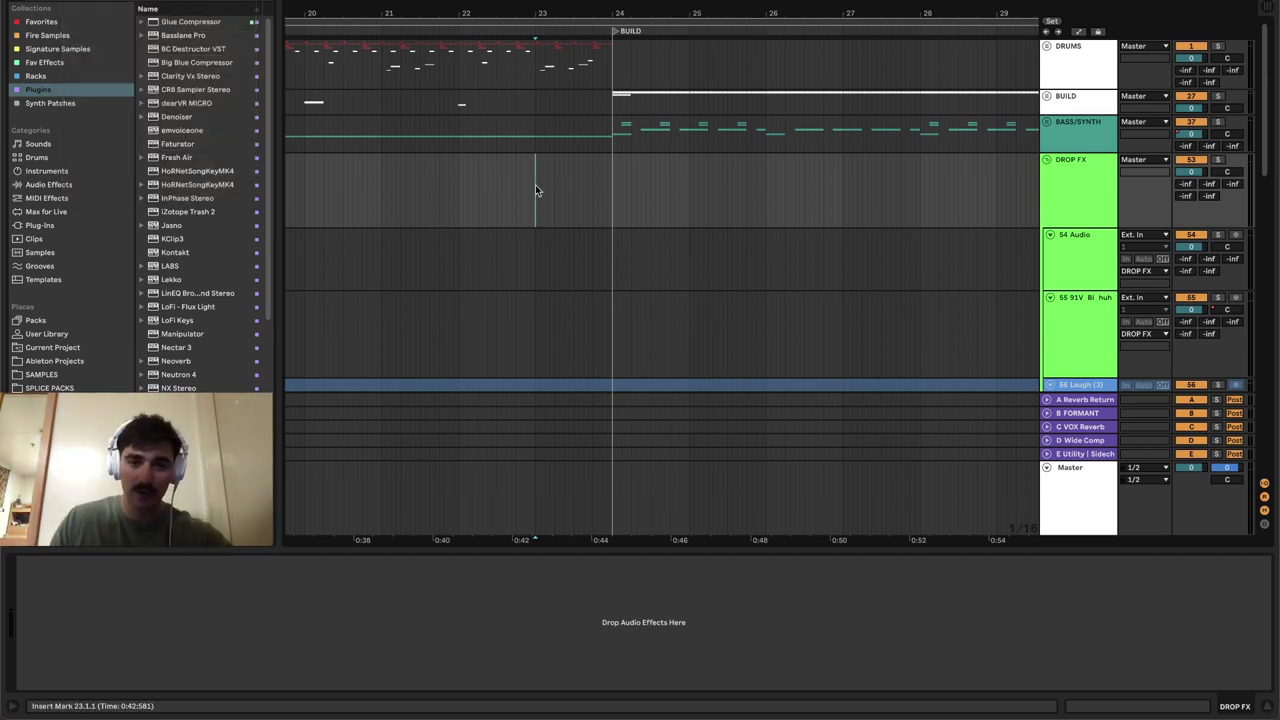
left_click(1078, 170)
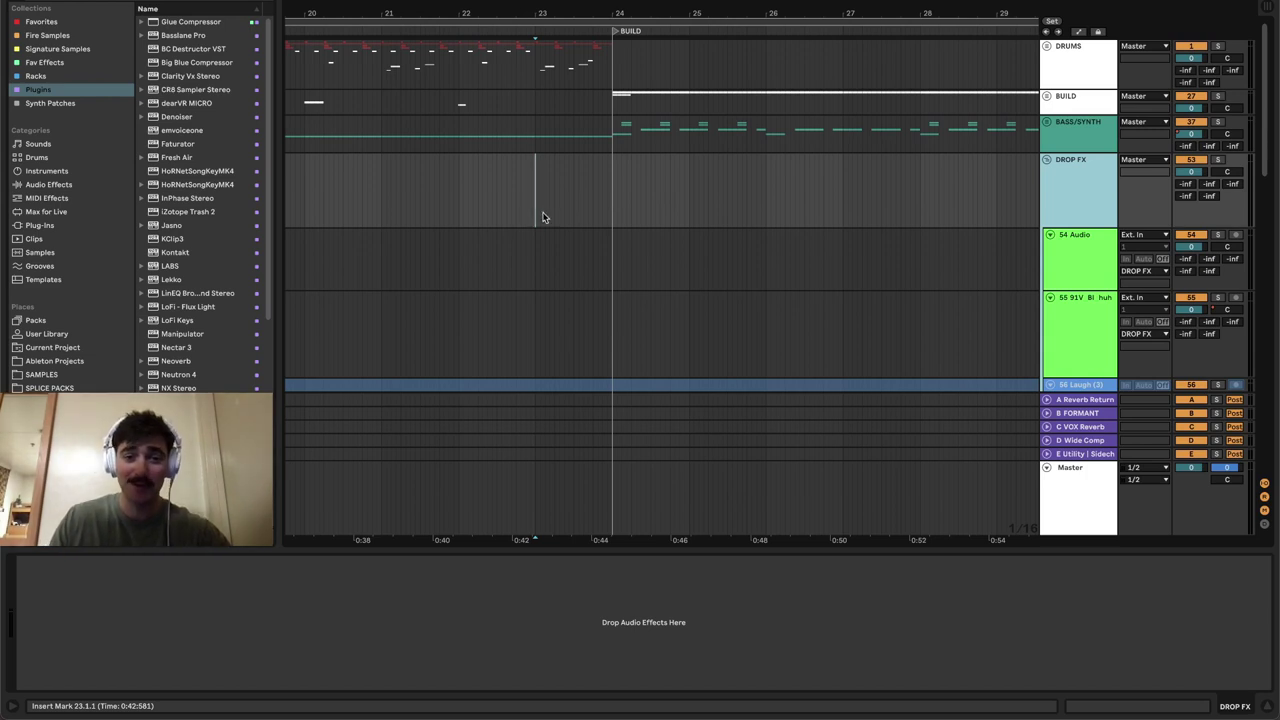
scroll(585, 215, "down", 5)
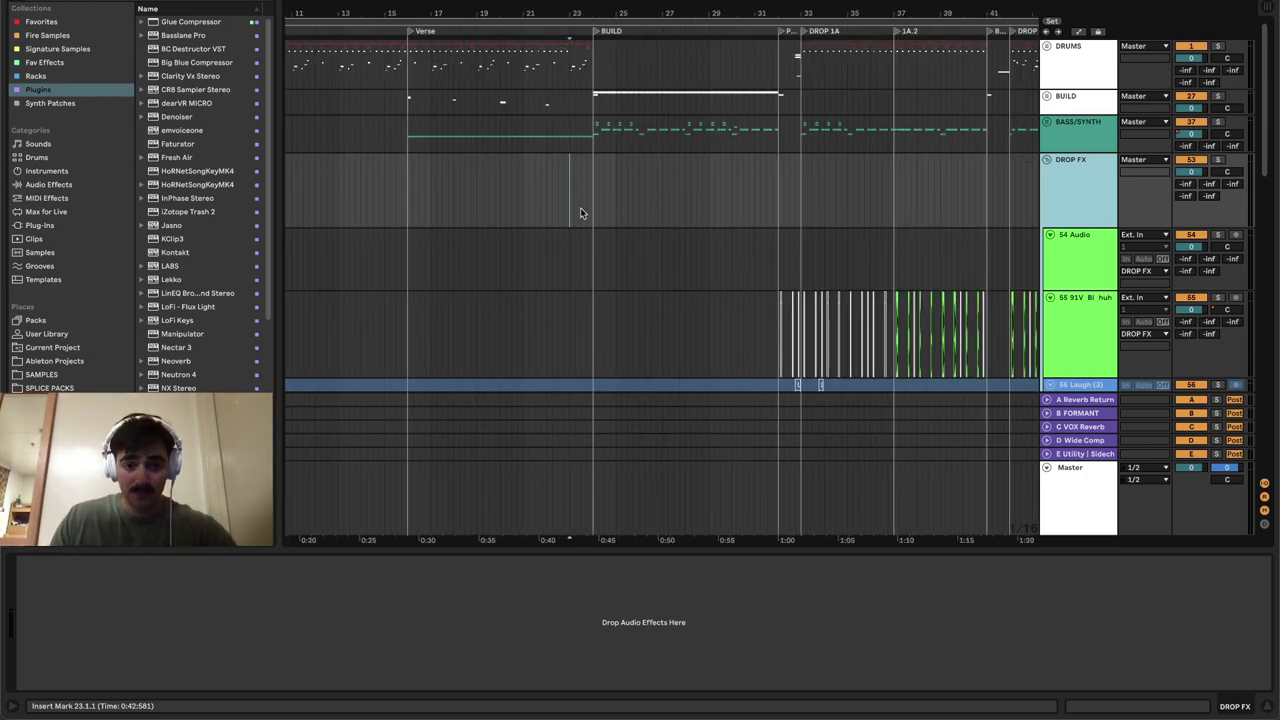
scroll(583, 209, "down", 3)
left_click(357, 219)
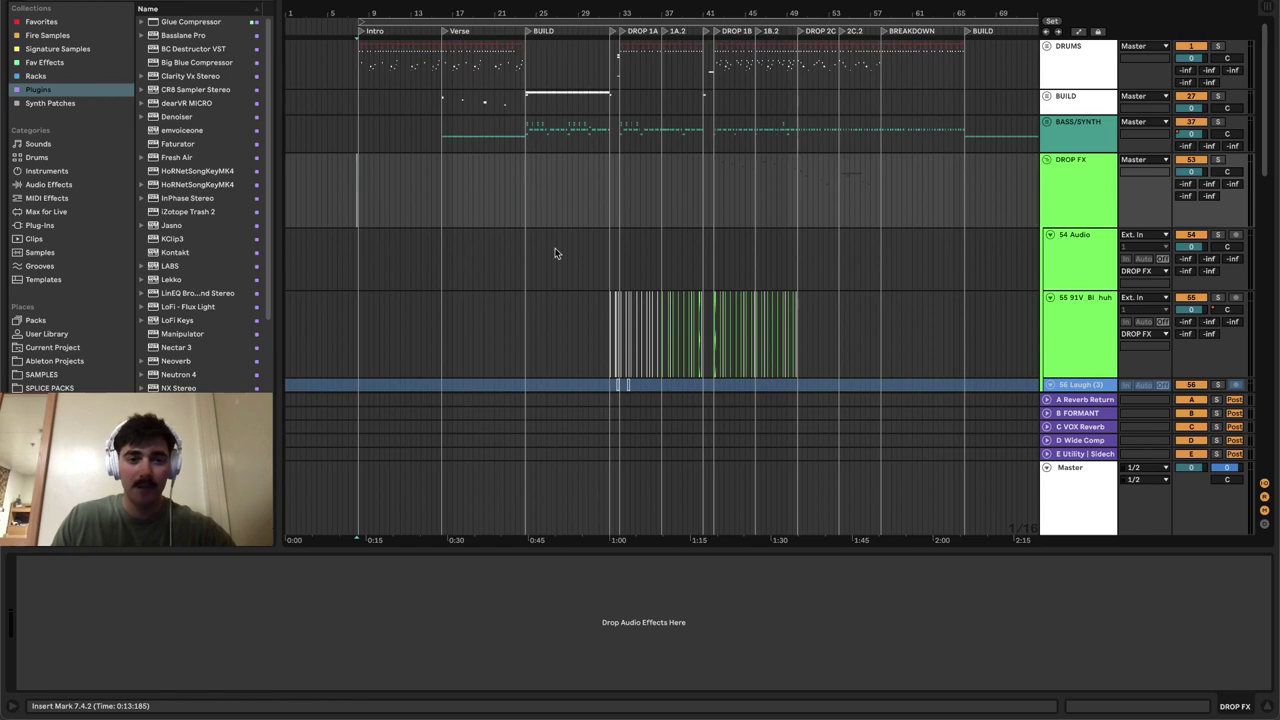
- Solo the DRUMS group and play it from the start of the Intro
scroll(446, 185, "up", 3)
left_click_drag(460, 162, 745, 196)
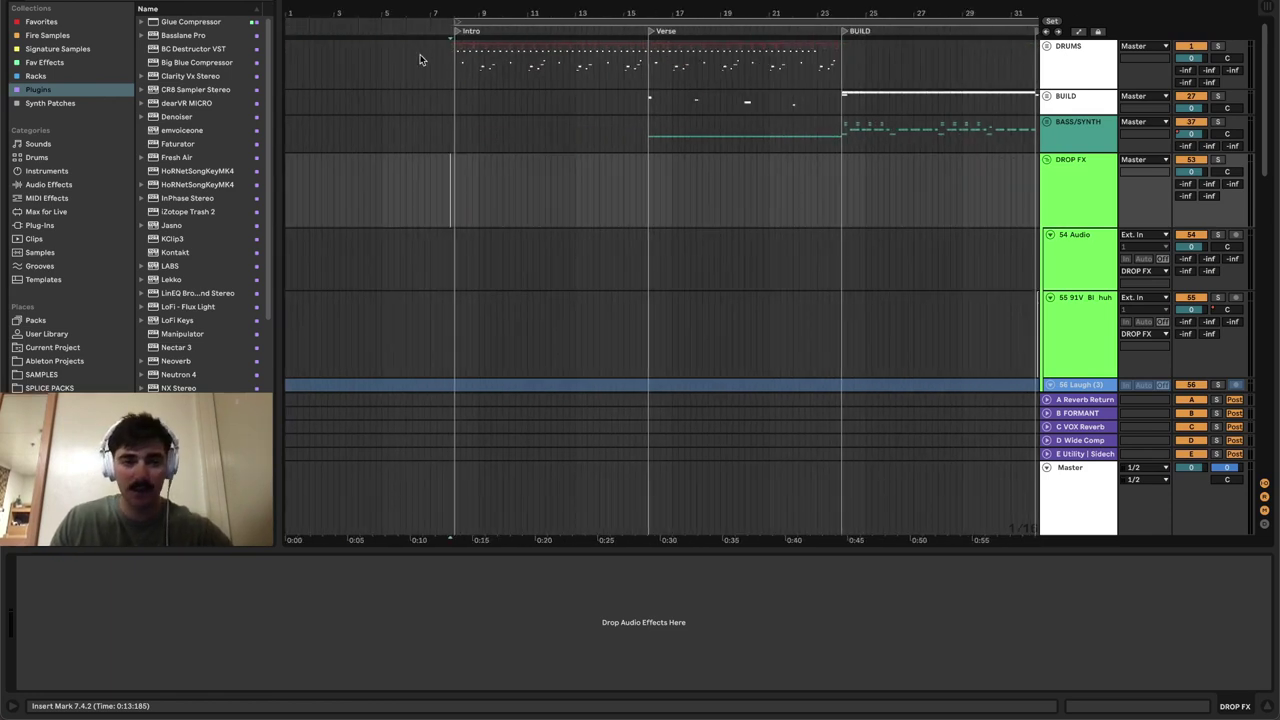
left_click(454, 72)
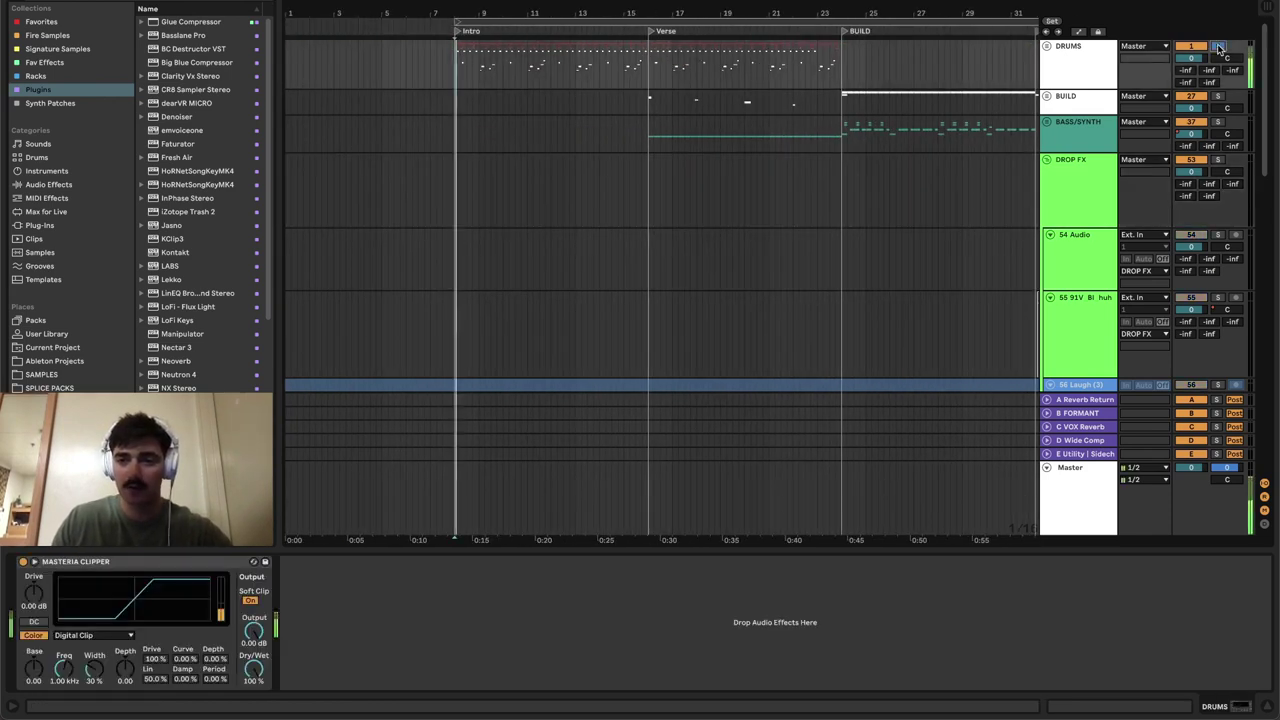
left_click(1078, 61)
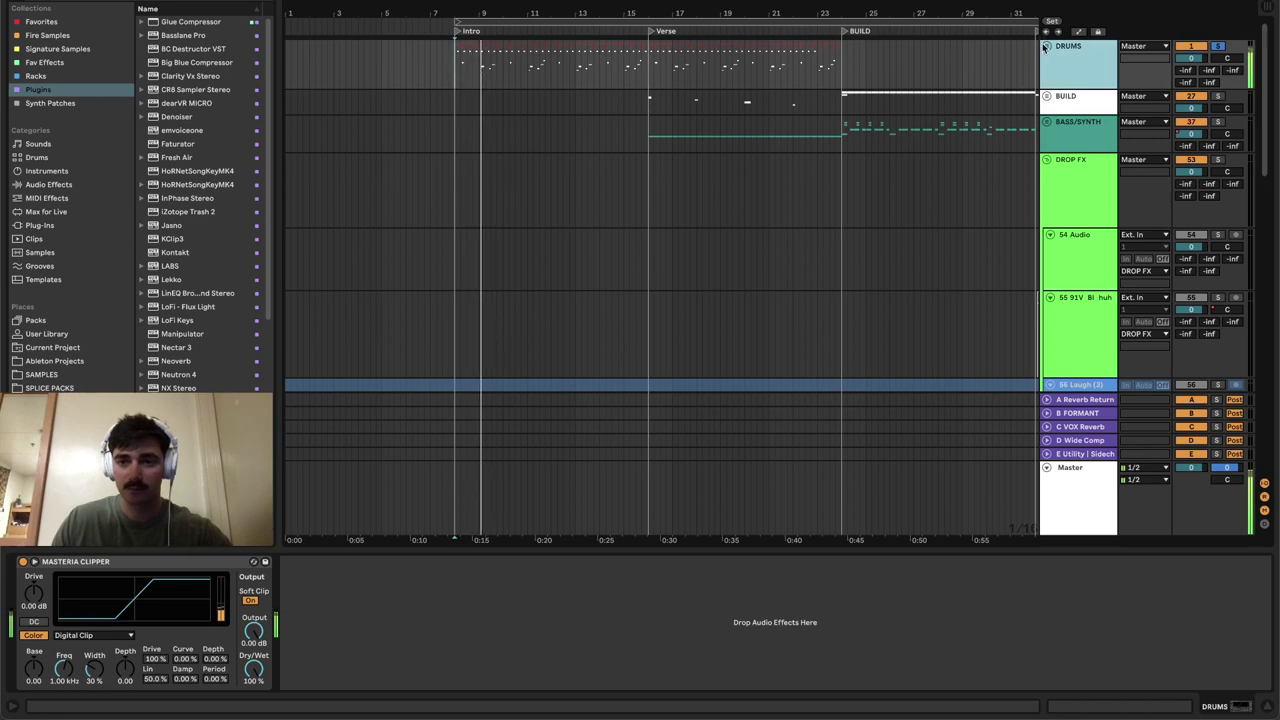
- Unfold the DRUMS group and show the KICK track's device chain through to its last effect
left_click(1045, 47)
scroll(1080, 245, "down", 2)
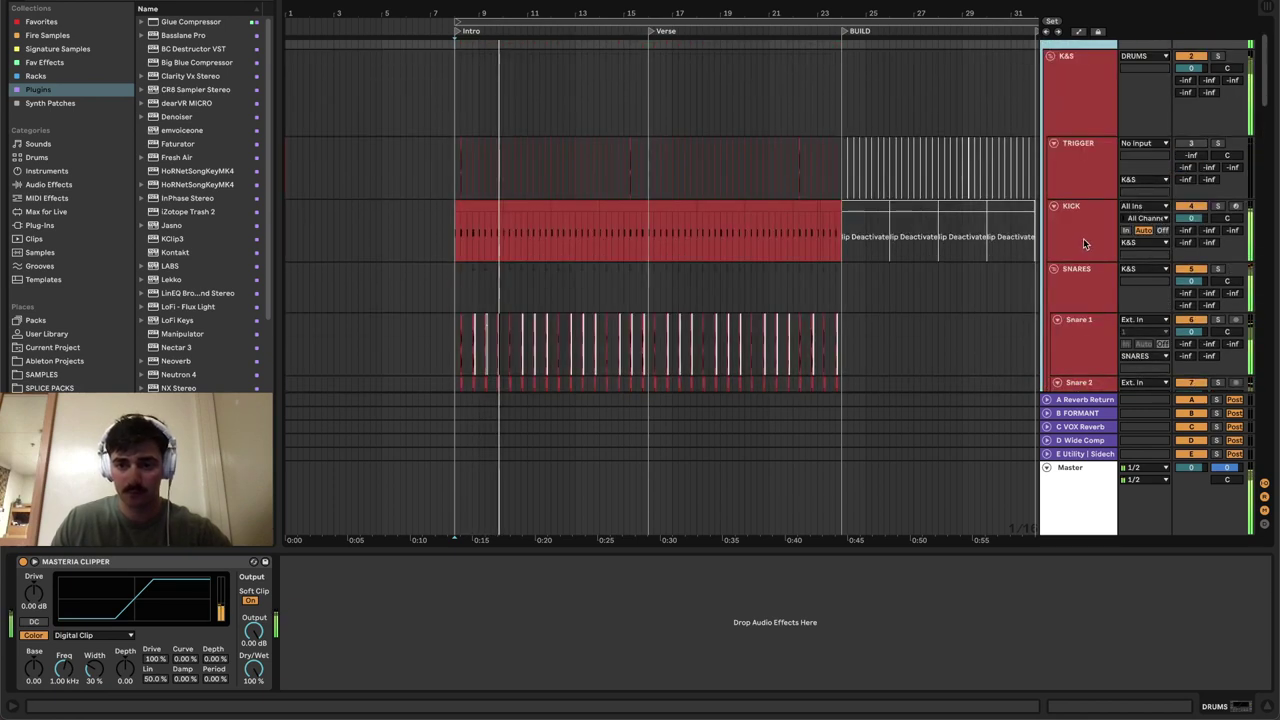
left_click(1081, 237)
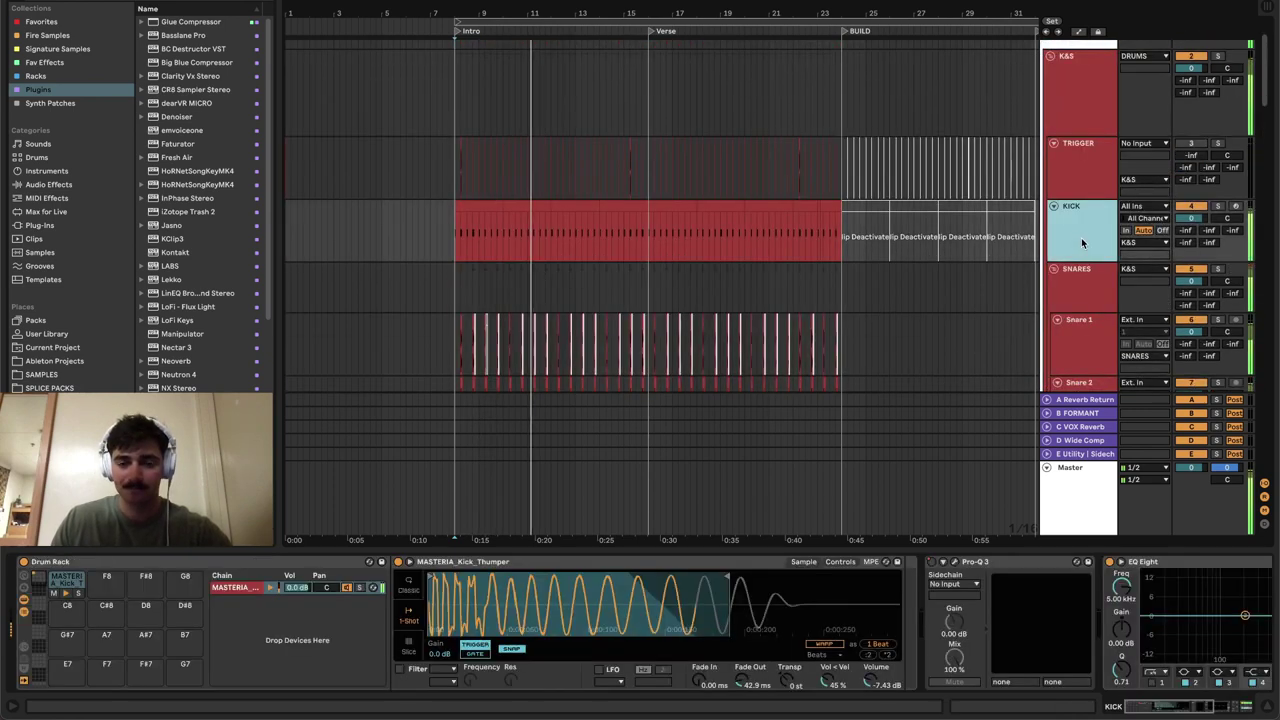
left_click(1210, 703)
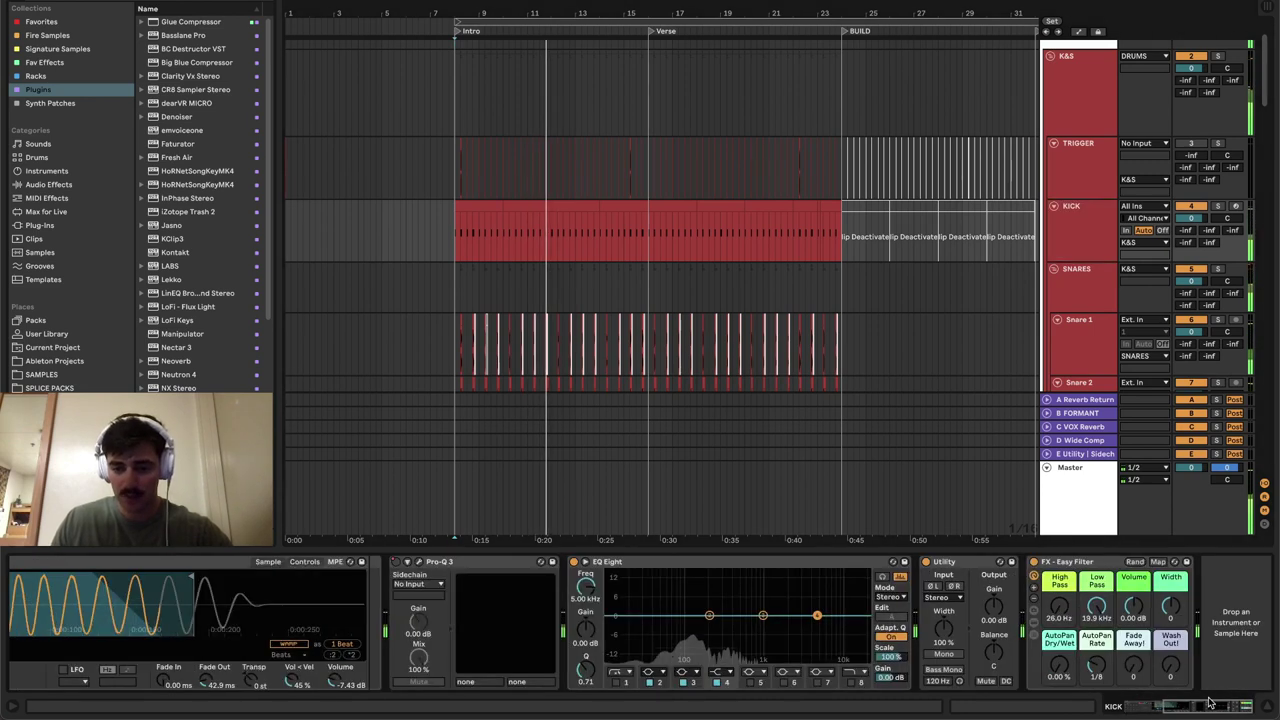
- Show the K&S group's device chain and look over its kick and snare tracks
left_click(1085, 97)
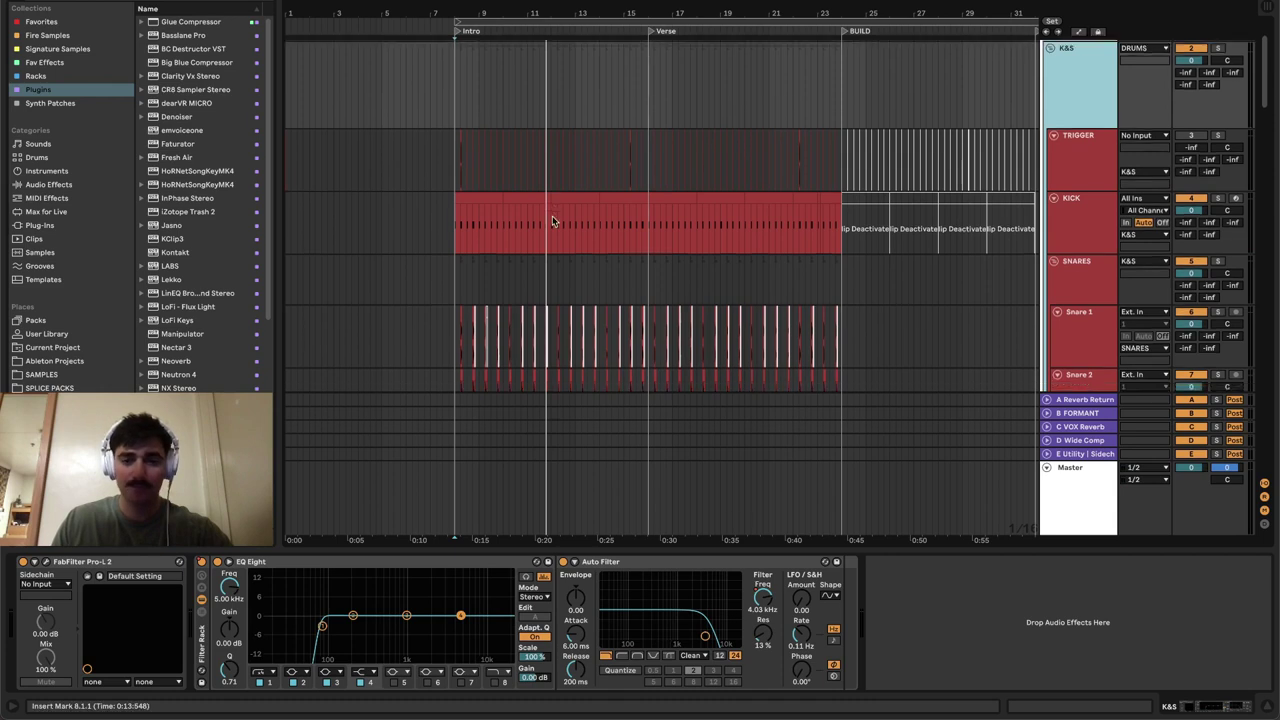
scroll(623, 312, "down", 3)
scroll(623, 312, "up", 5)
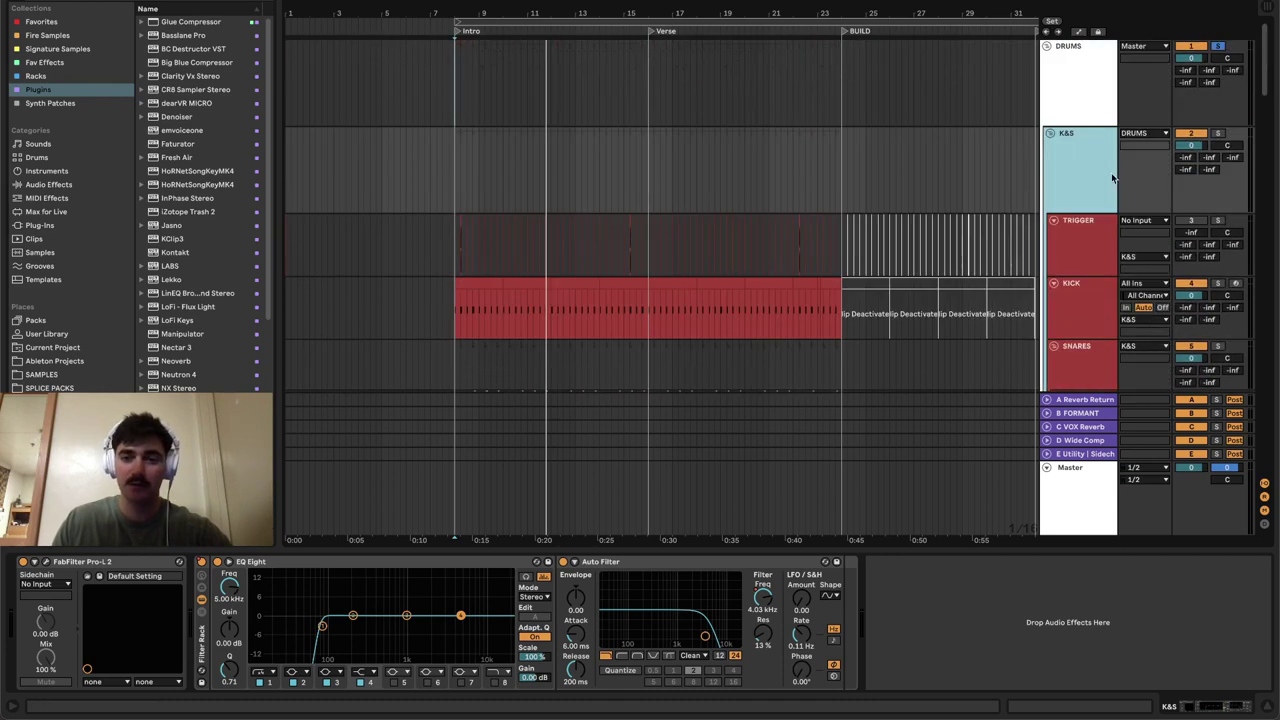
scroll(914, 240, "down", 2)
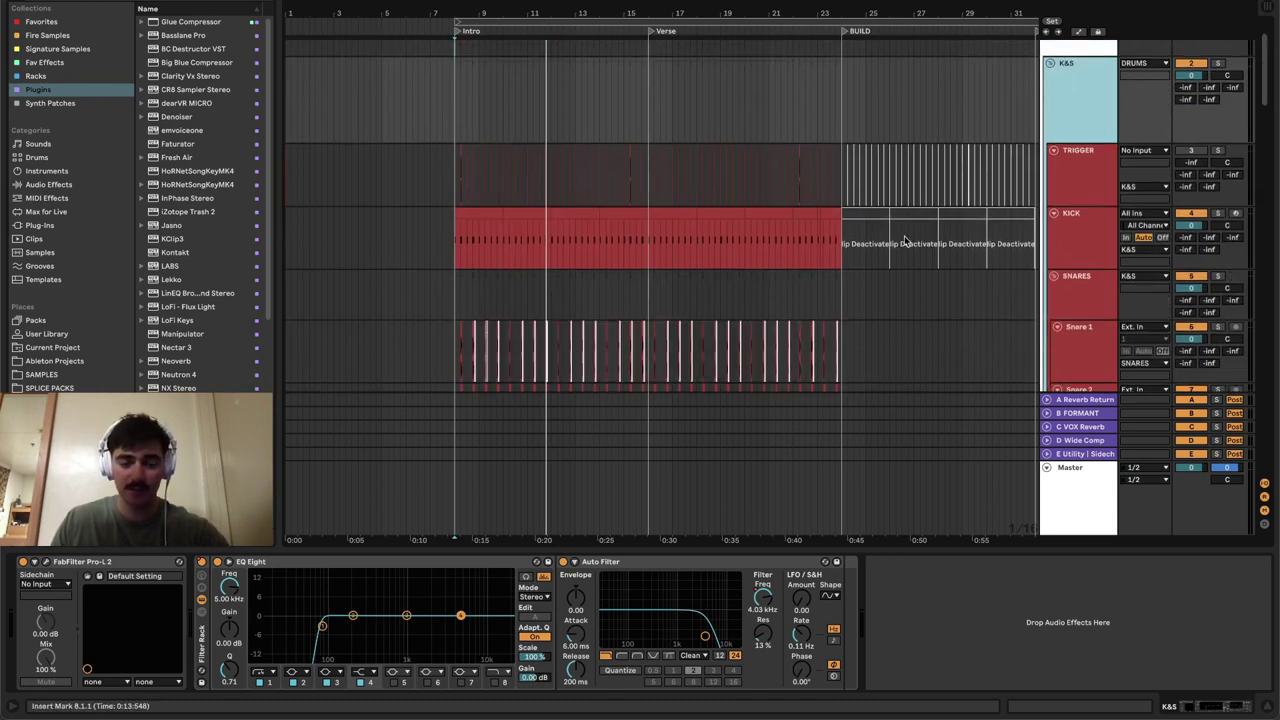
- Select the first two bars of the Verse in the KICK clip and play from there
left_click_drag(878, 248, 683, 214)
left_click_drag(501, 194, 453, 194)
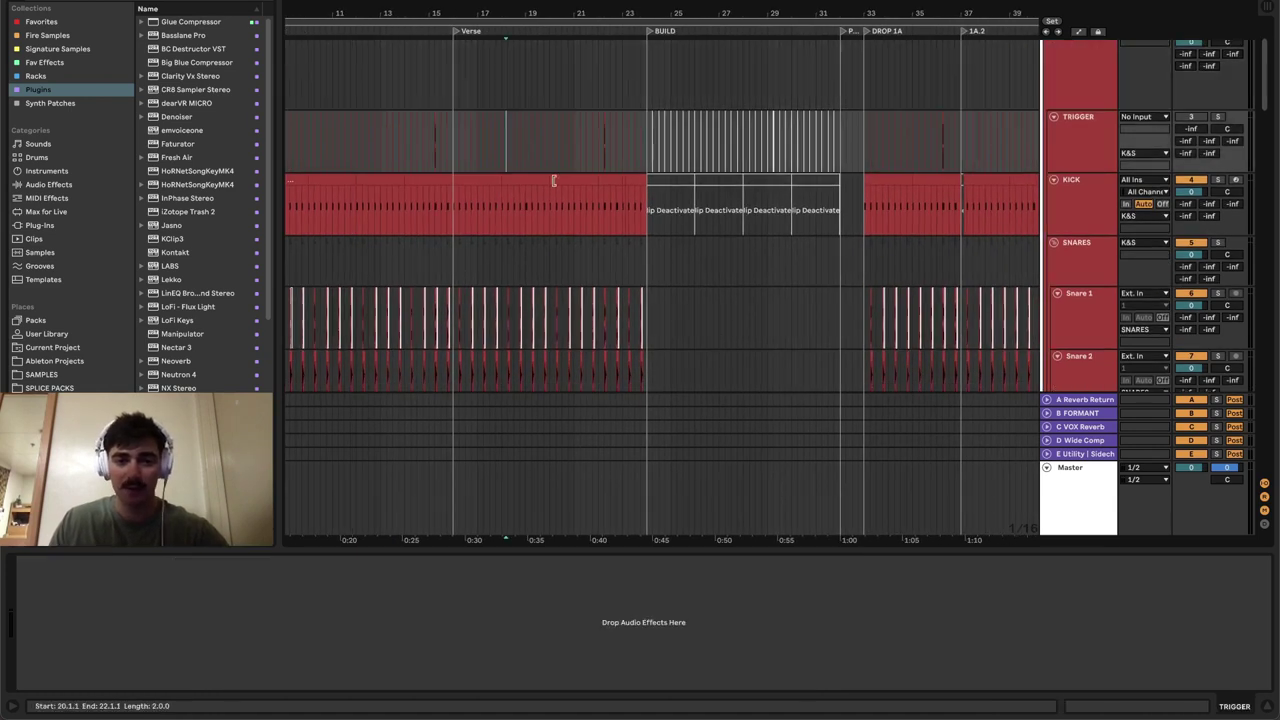
scroll(1250, 110, "up", 3)
key("space")
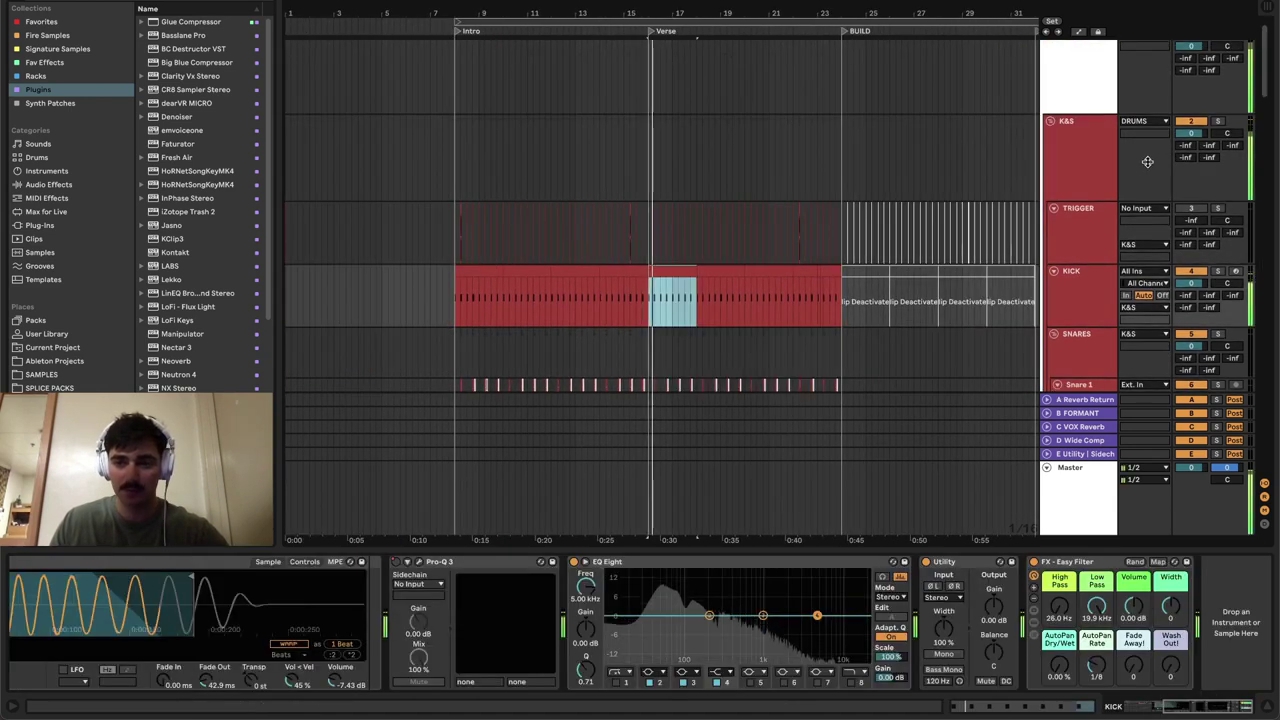
- Look through the drum and DROP FX tracks, and unfold the INSTRUMENTS group to see its Kontakt tracks
scroll(1022, 189, "down", 10)
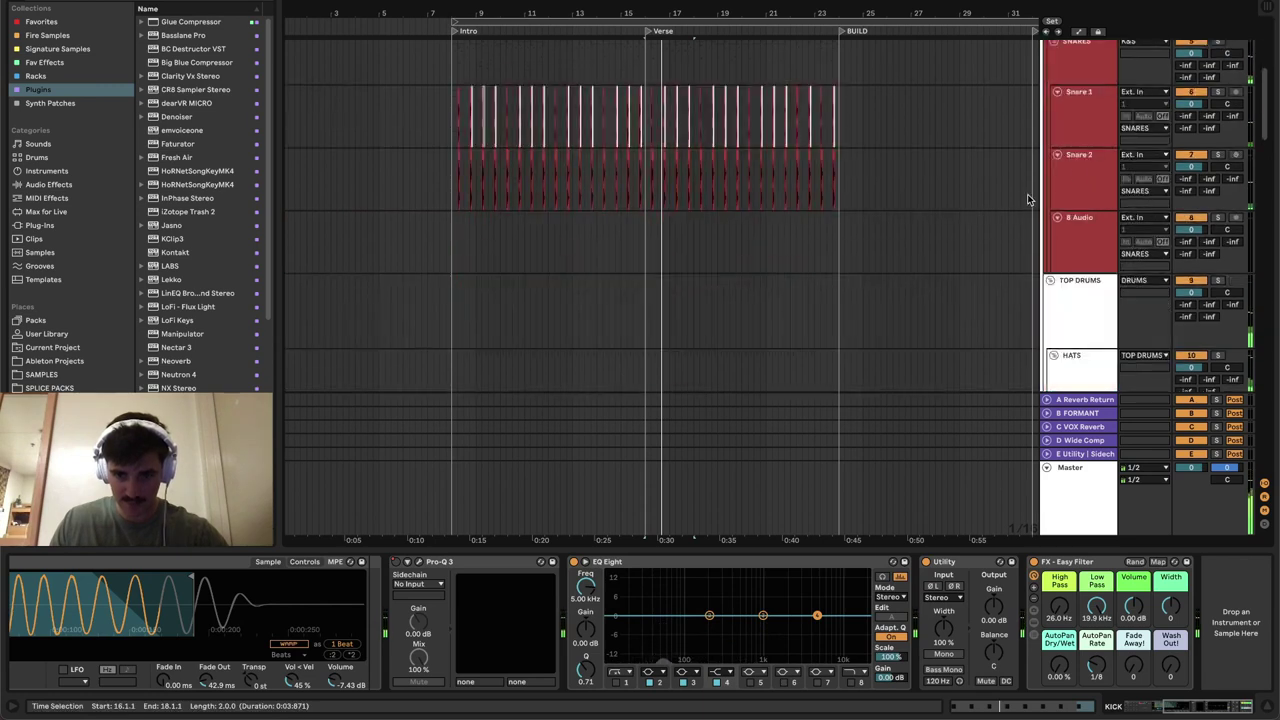
scroll(1022, 184, "down", 10)
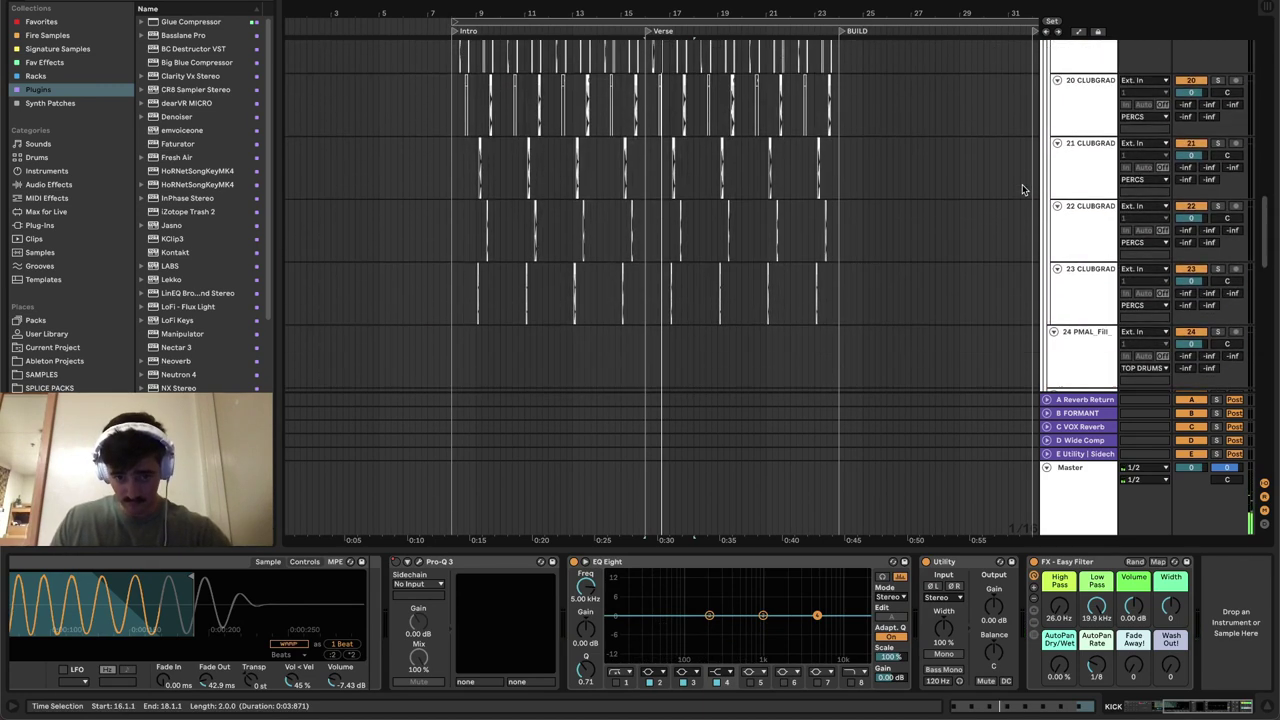
scroll(1190, 177, "up", 2)
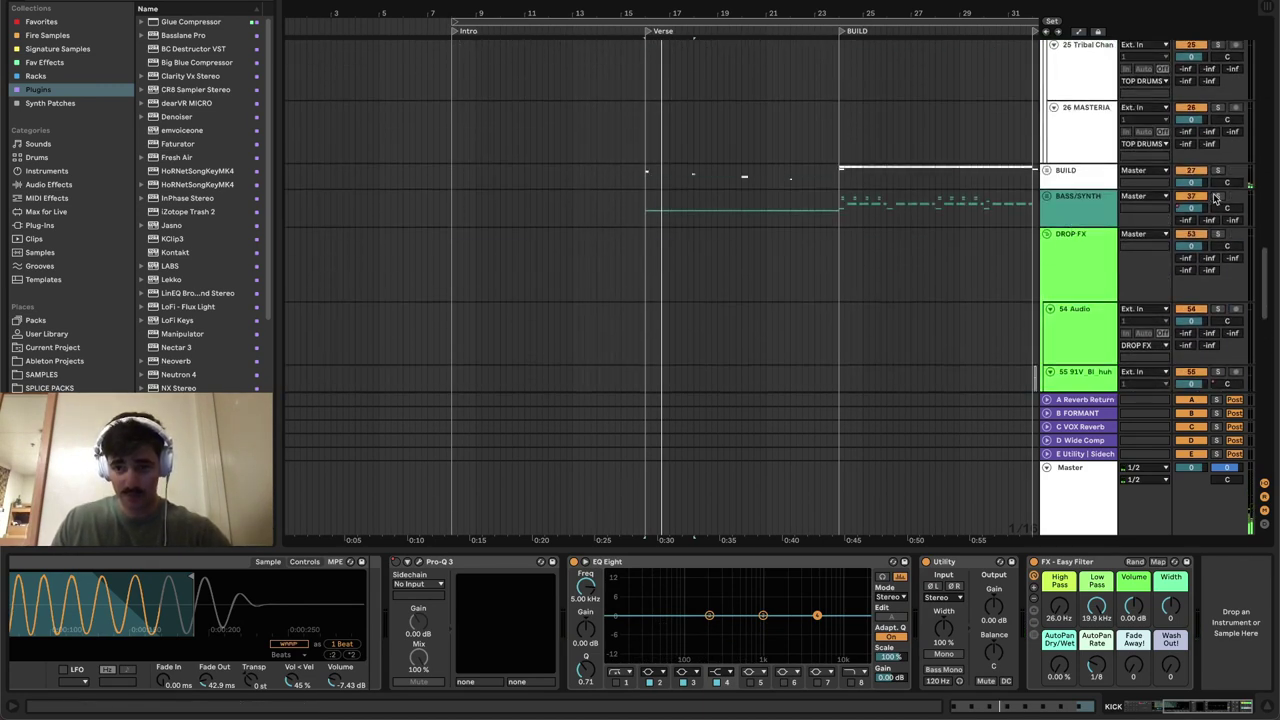
scroll(803, 371, "down", 8)
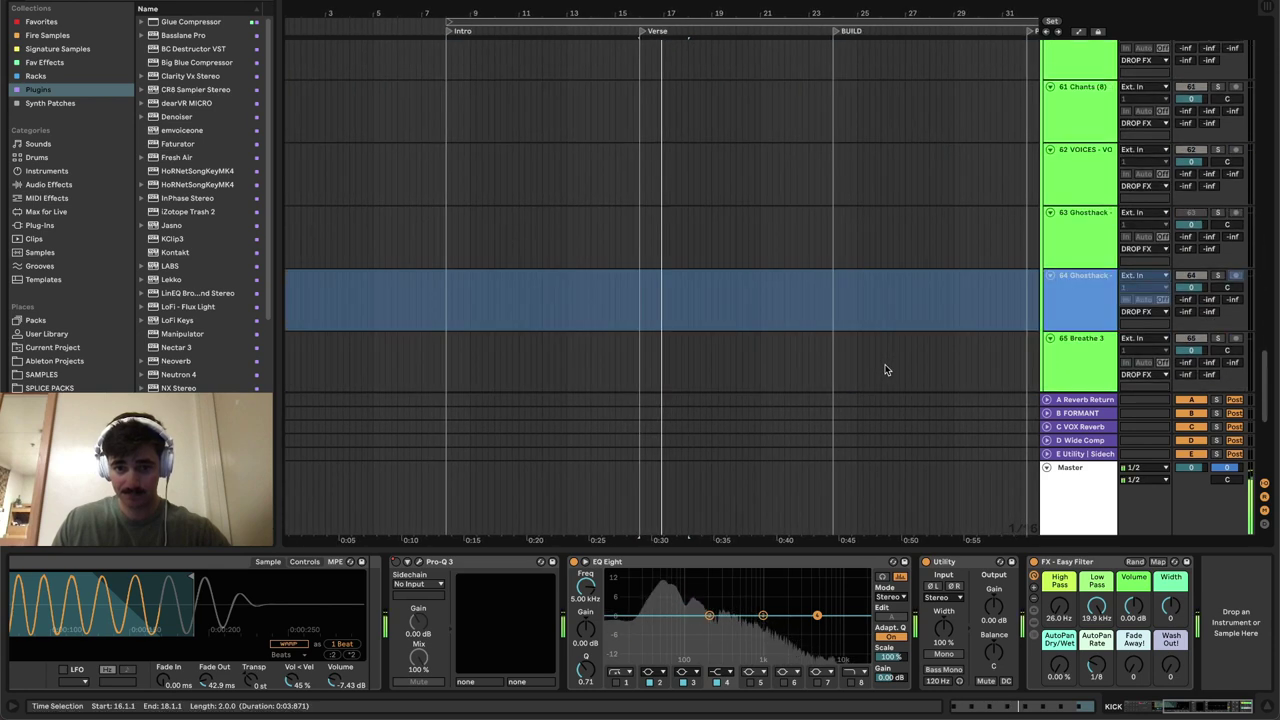
scroll(886, 369, "down", 5)
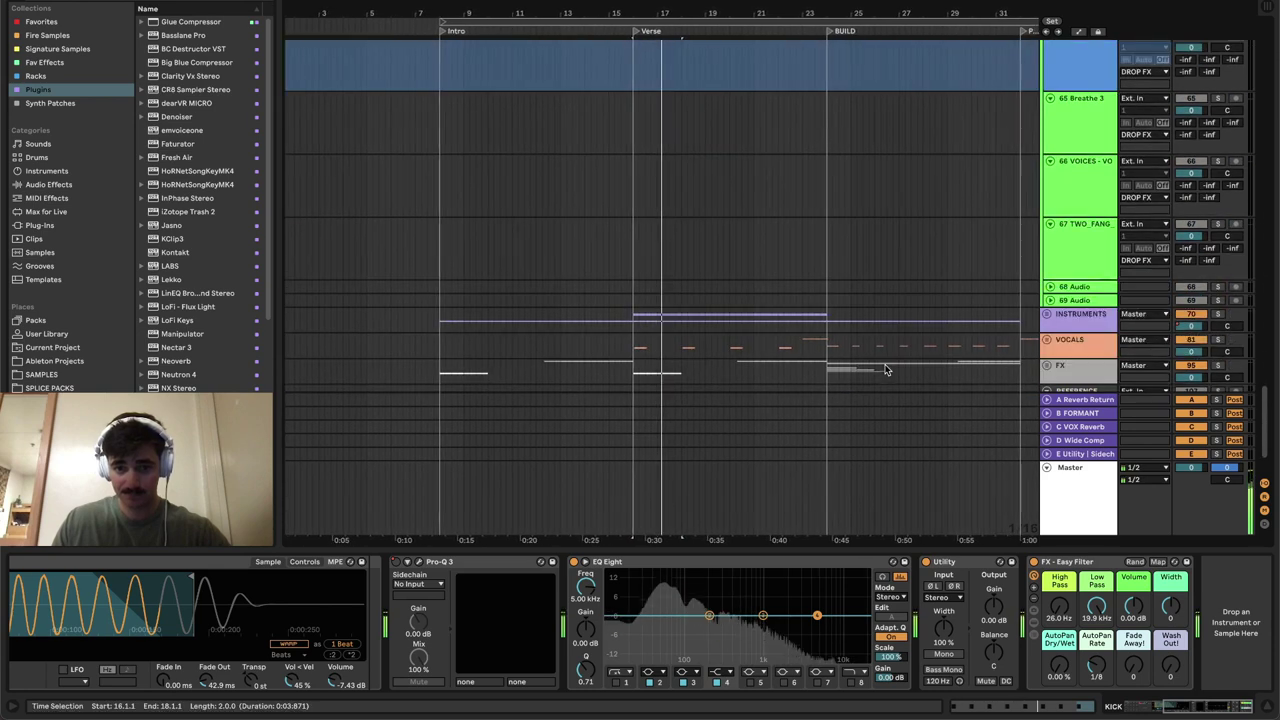
left_click(1047, 314)
scroll(869, 286, "down", 10)
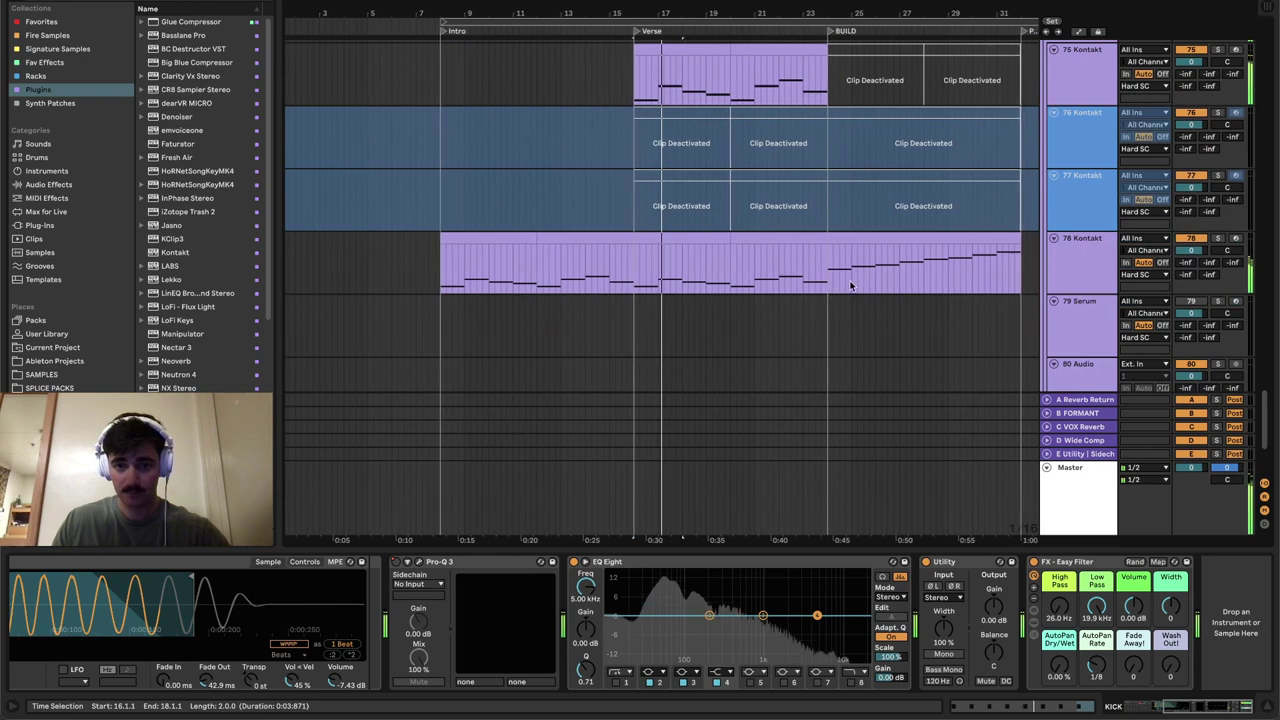
- Select bars 16 to 20 of the Verse on 78 Kontakt and on 75 Kontakt to view each track's devices
scroll(843, 285, "up", 2)
left_click(711, 269)
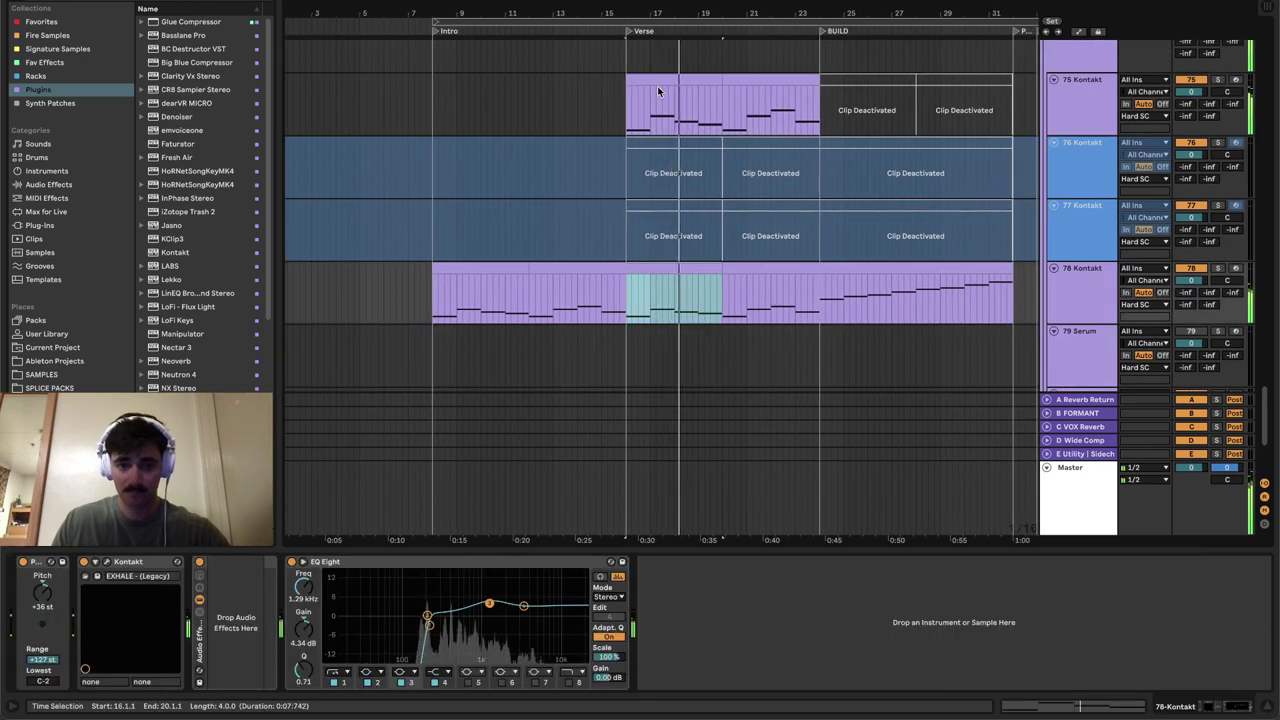
left_click_drag(632, 99, 720, 99)
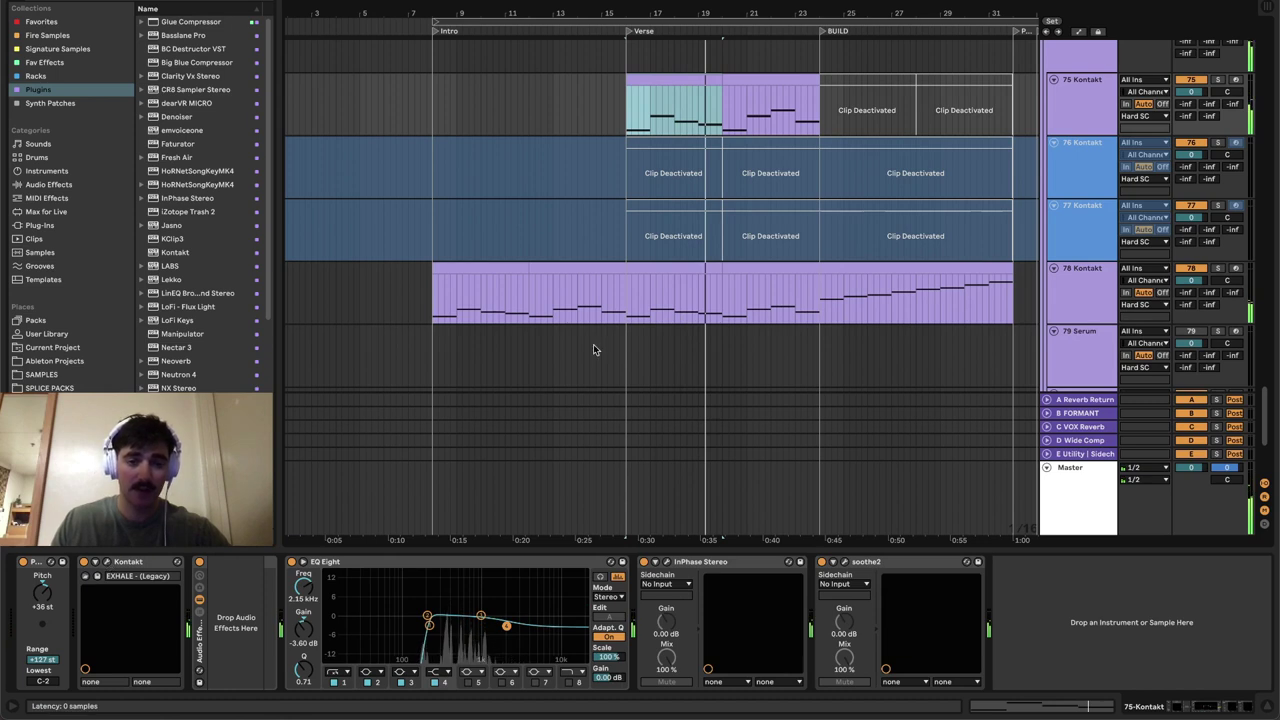
- View the Exhale instrument in the Kontakt plug-in window of 75 Kontakt, close it, and fold the INSTRUMENTS group
key("alt+super+p")
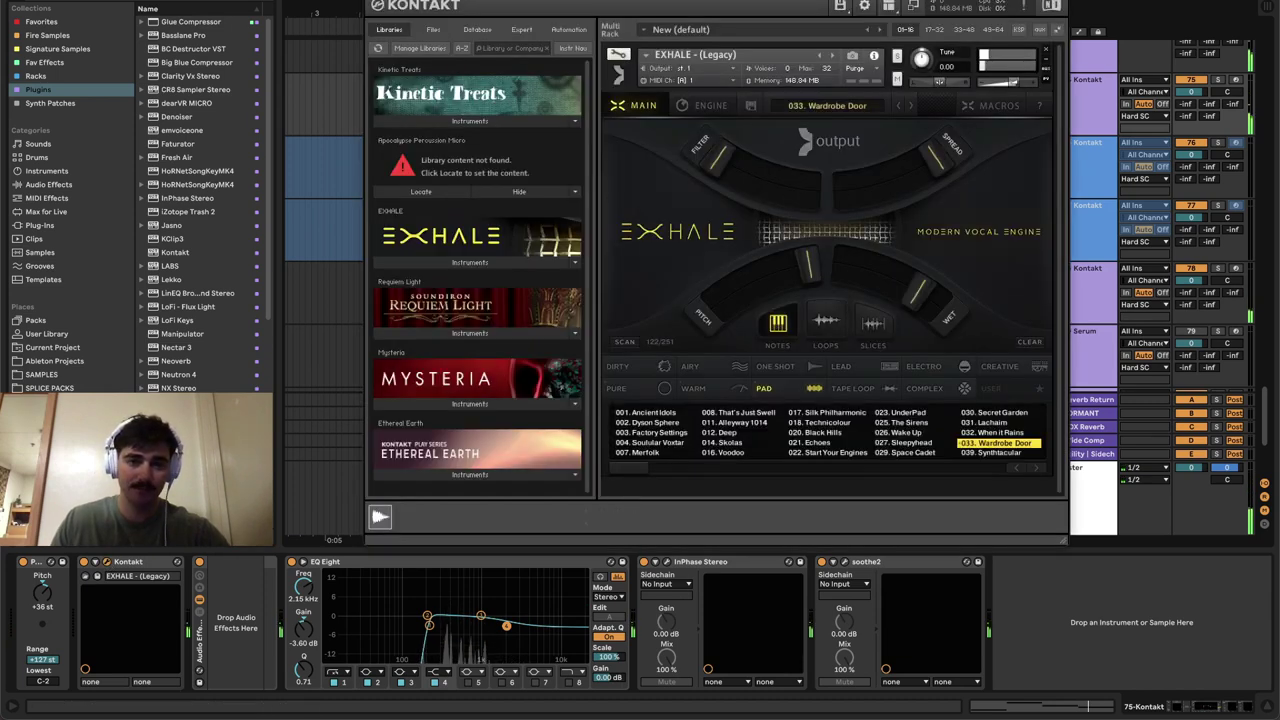
key("alt+super+p")
scroll(1017, 249, "up", 10)
left_click(1066, 323)
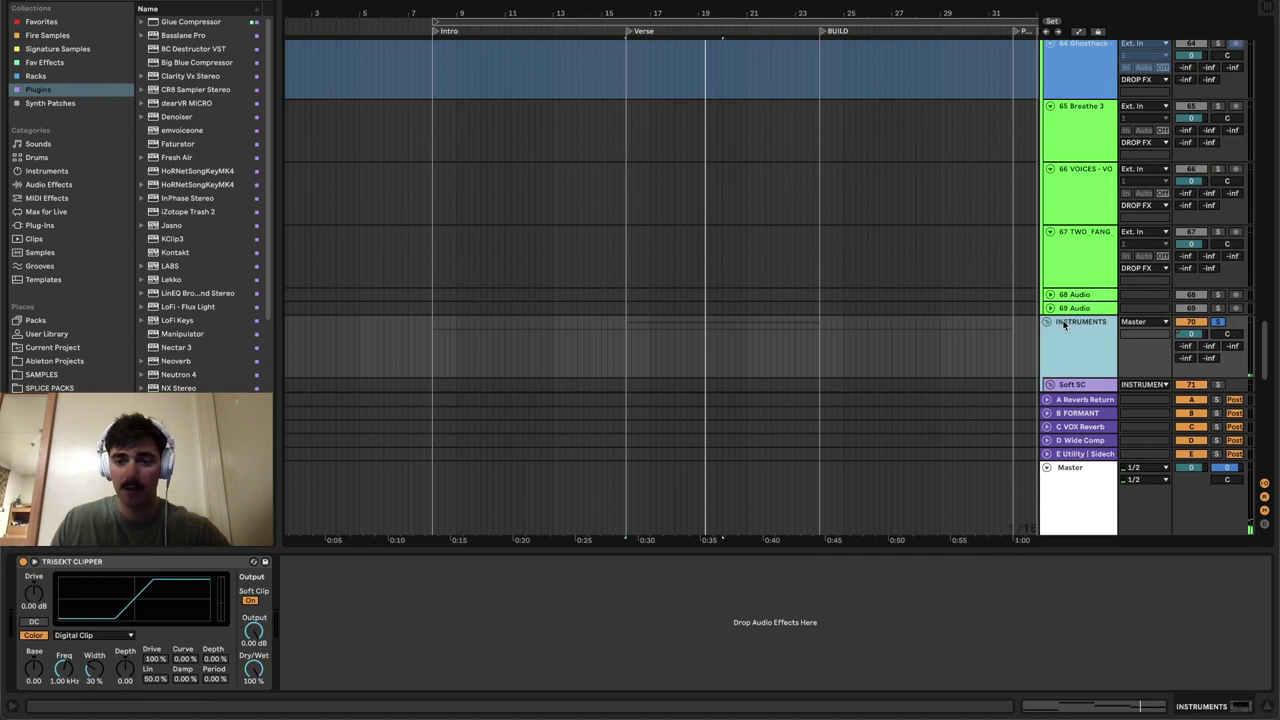
left_click(1046, 322)
- Place the insert marker on the BASS/SYNTH group at the start of the BUILD section and play from there
scroll(891, 304, "up", 20)
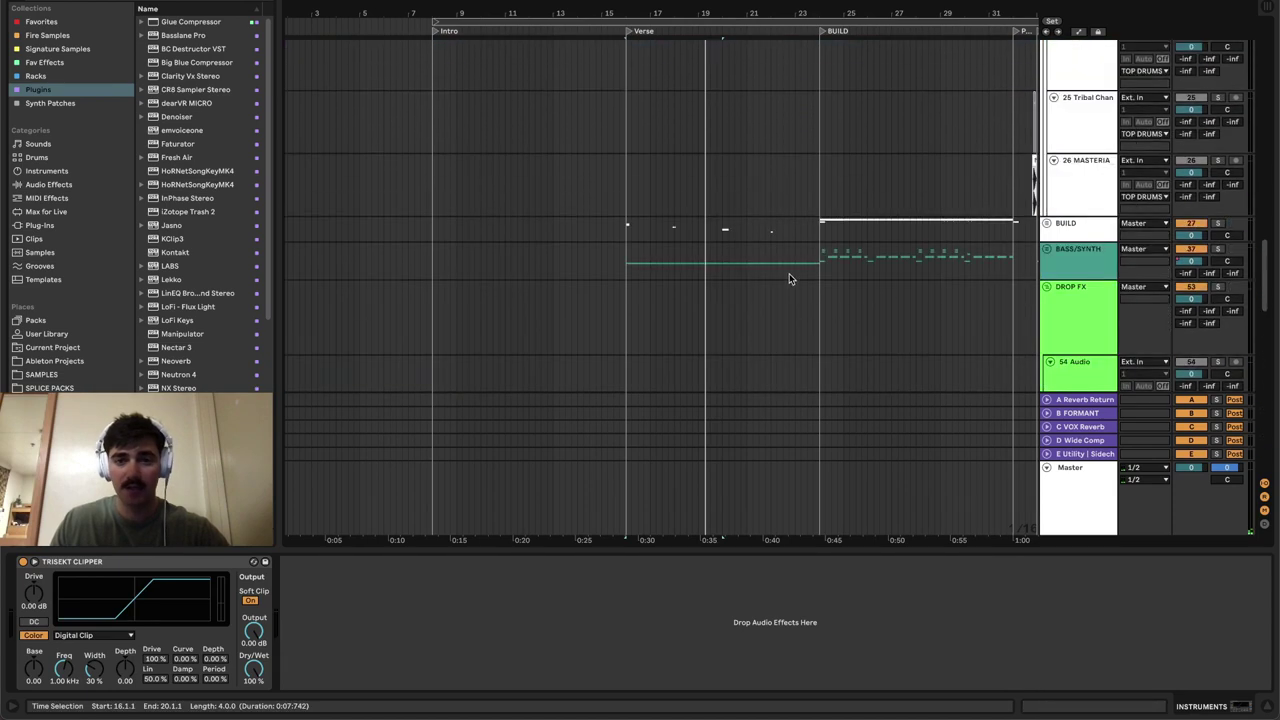
left_click(811, 234)
scroll(810, 255, "down", 7)
left_click(817, 219)
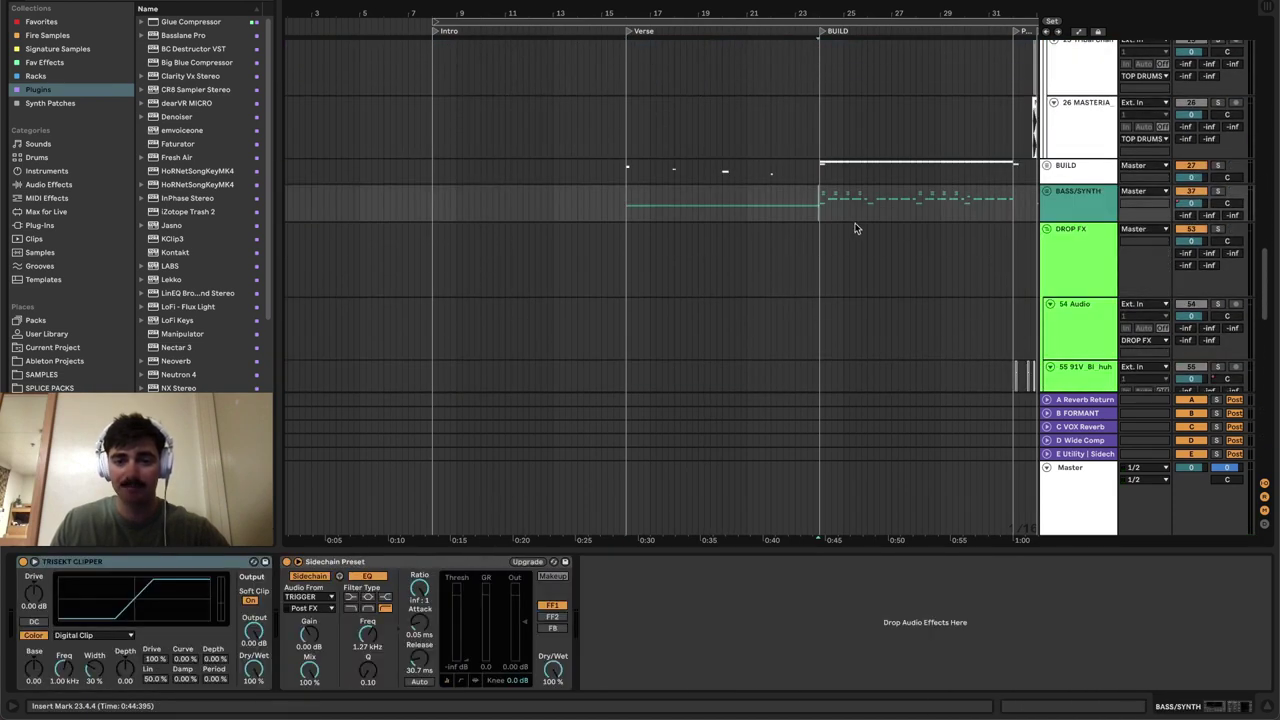
scroll(826, 213, "right", 3)
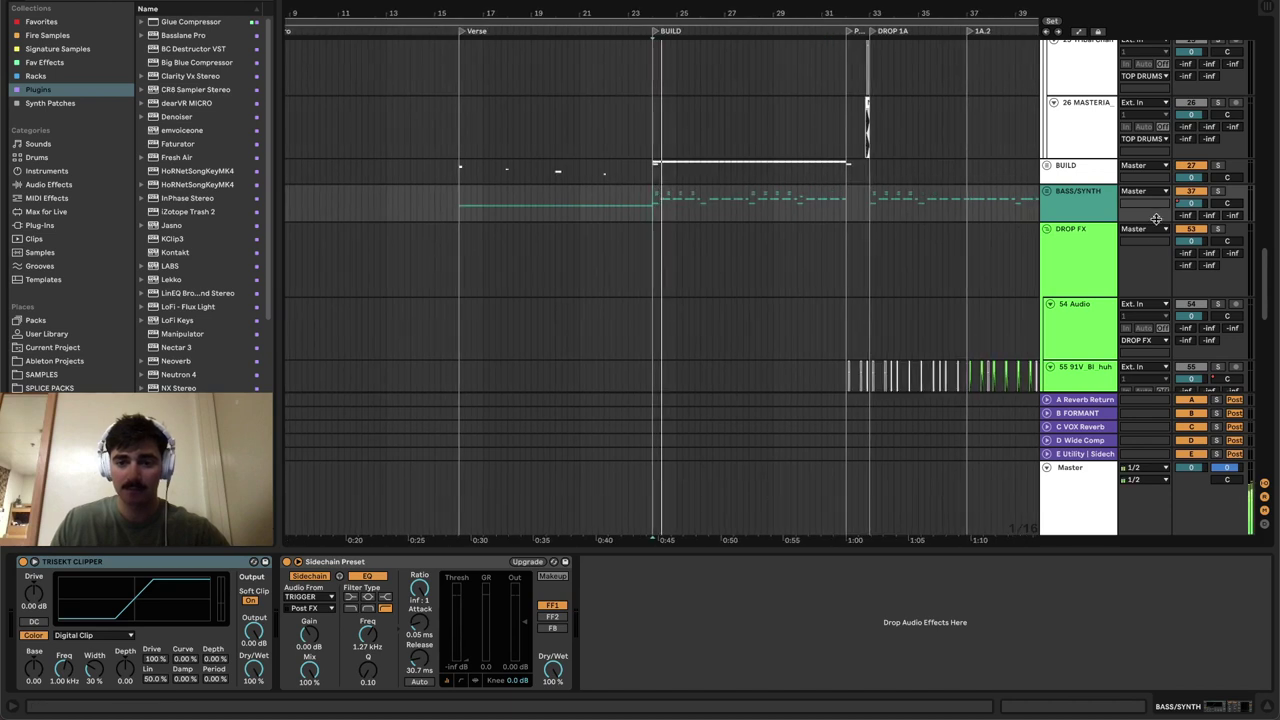
- Solo and unfold the BASS/SYNTH group and look over its Serum, Main Bass and audio tracks
scroll(783, 312, "up", 10)
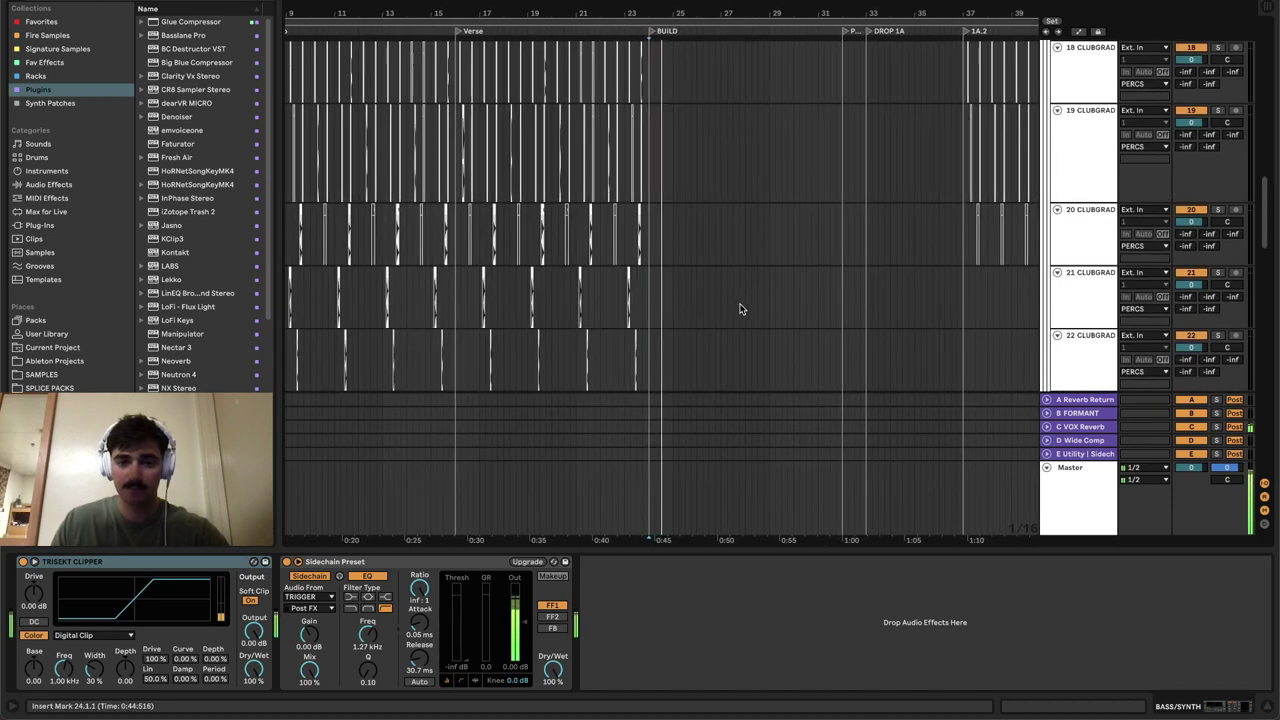
scroll(746, 312, "down", 10)
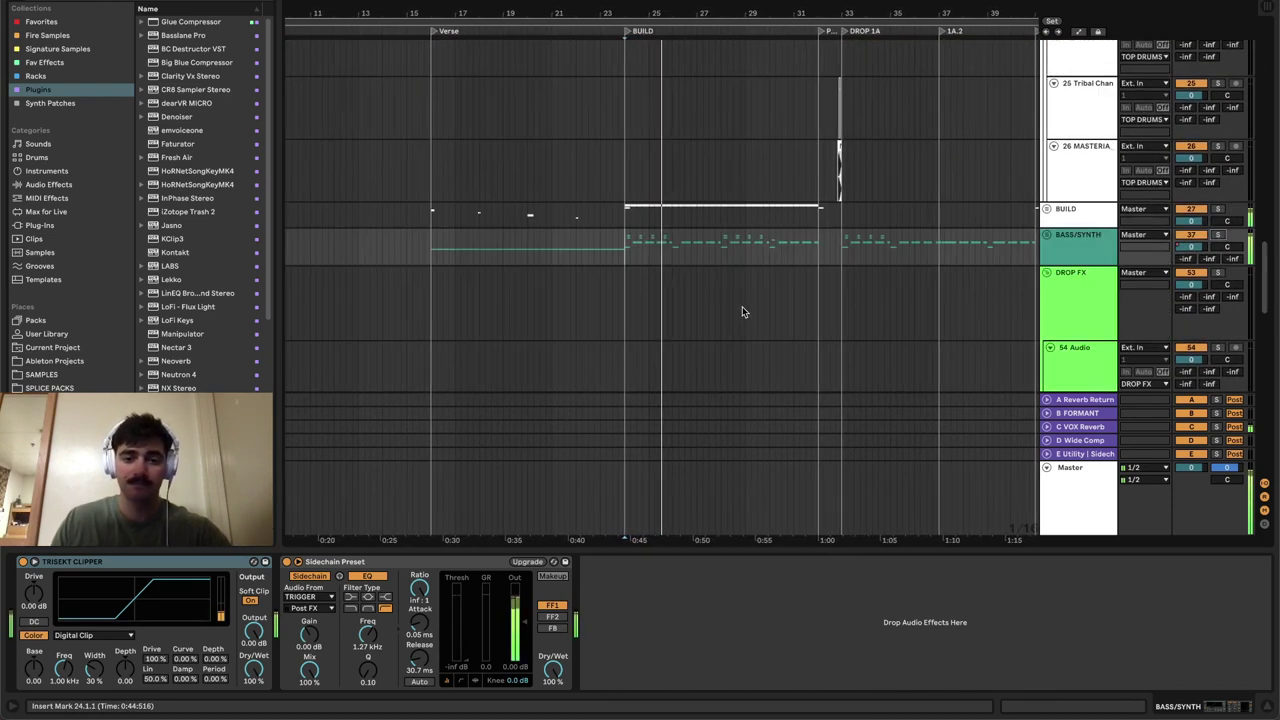
left_click(1046, 234)
scroll(1100, 200, "down", 5)
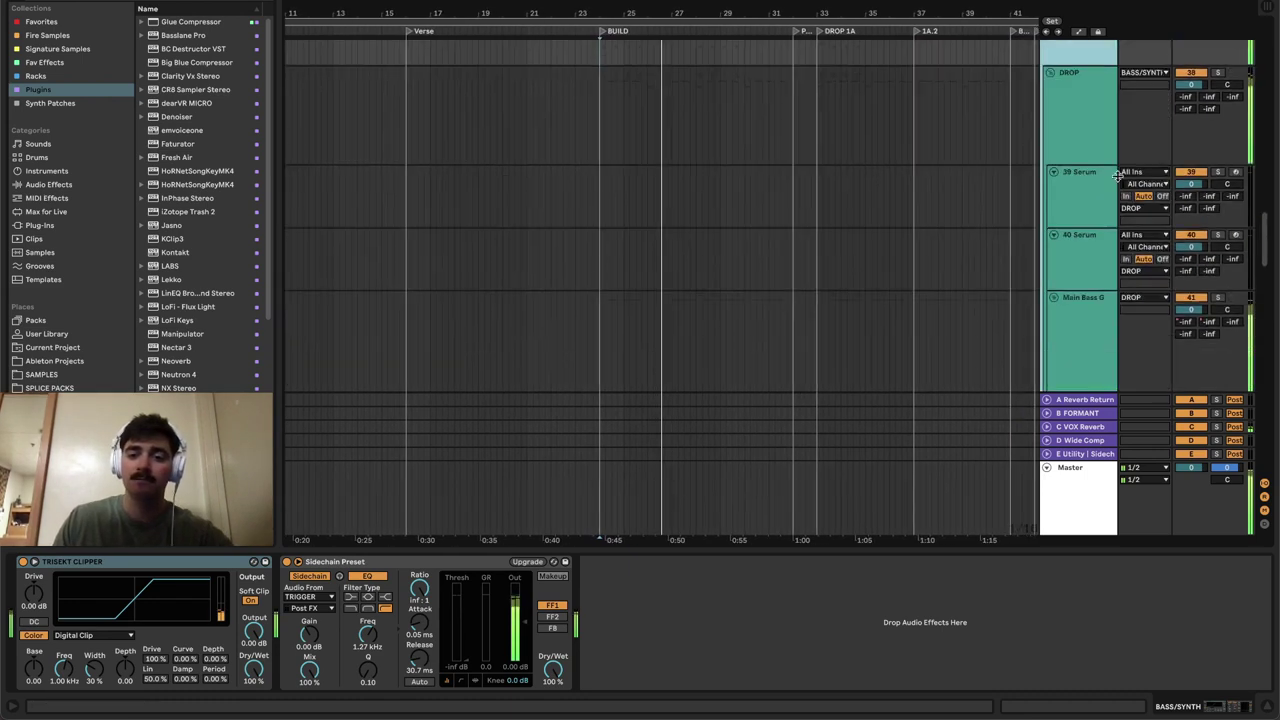
scroll(826, 209, "down", 8)
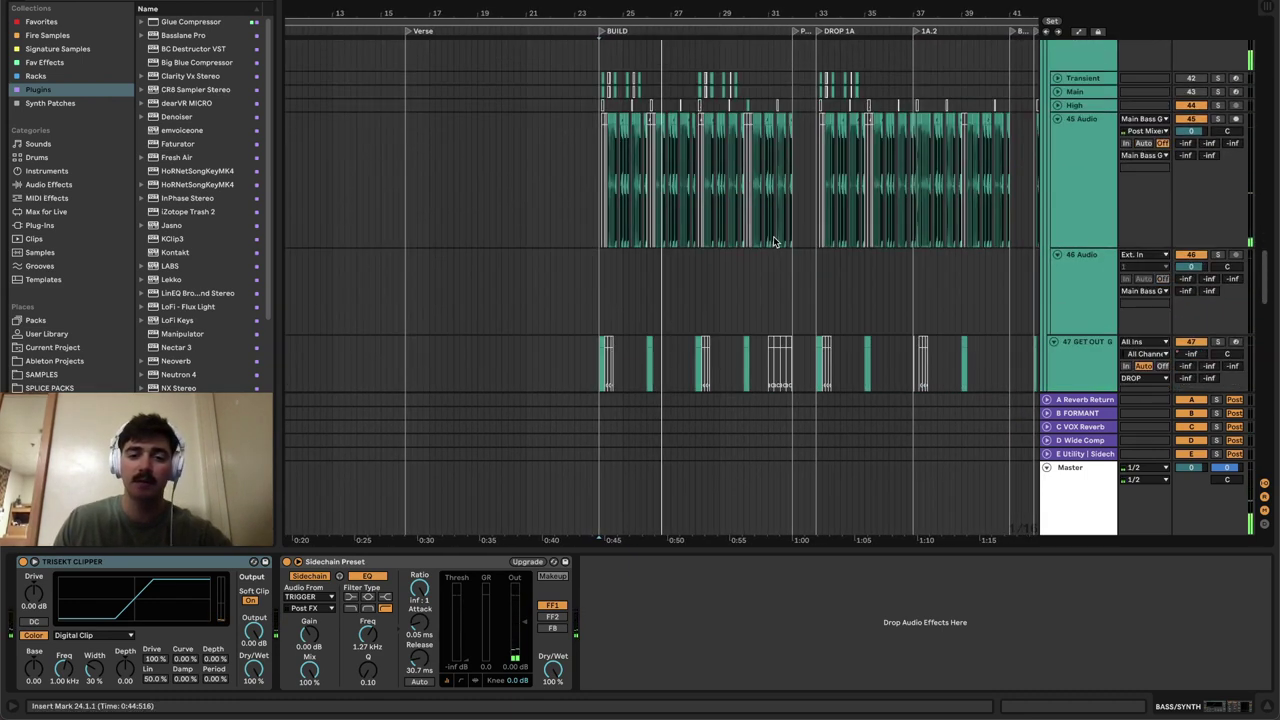
scroll(776, 247, "up", 8)
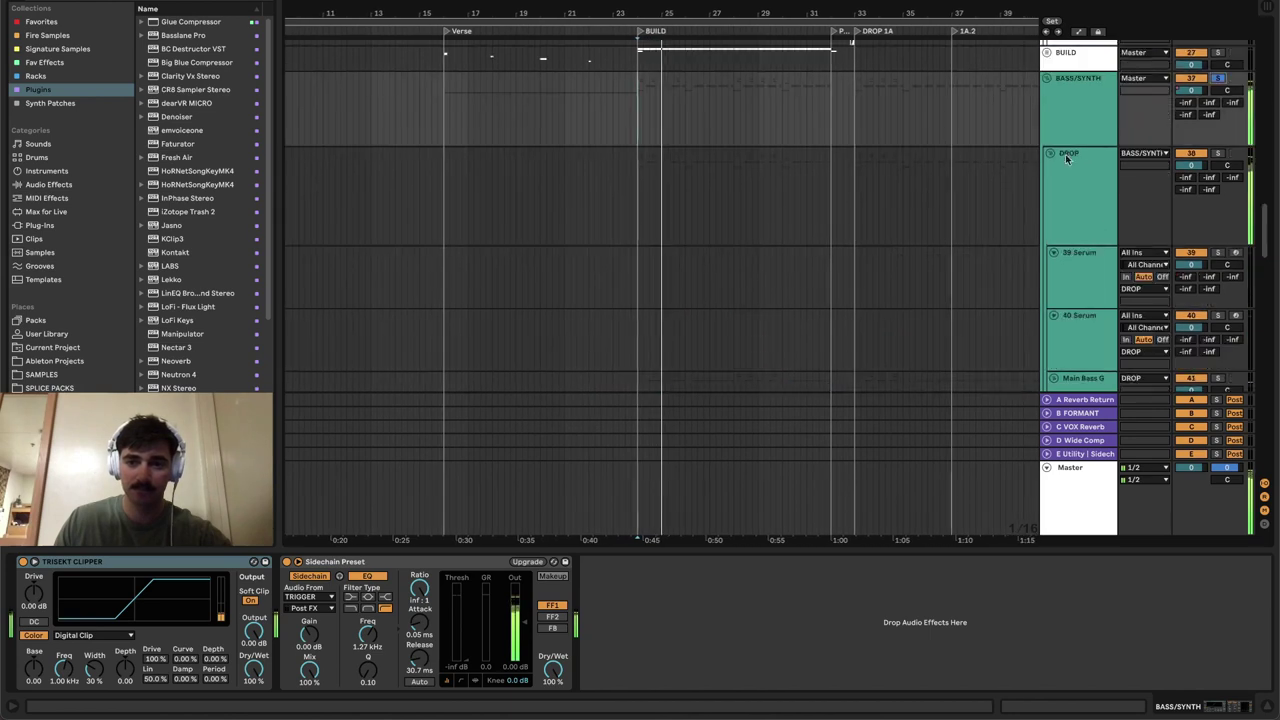
- View the device chains of the DROP, BASS/SYNTH and Main Bass groups, through to the last Auto Filter on Main Bass
left_click(1076, 196)
left_click(1058, 111)
scroll(1057, 251, "down", 5)
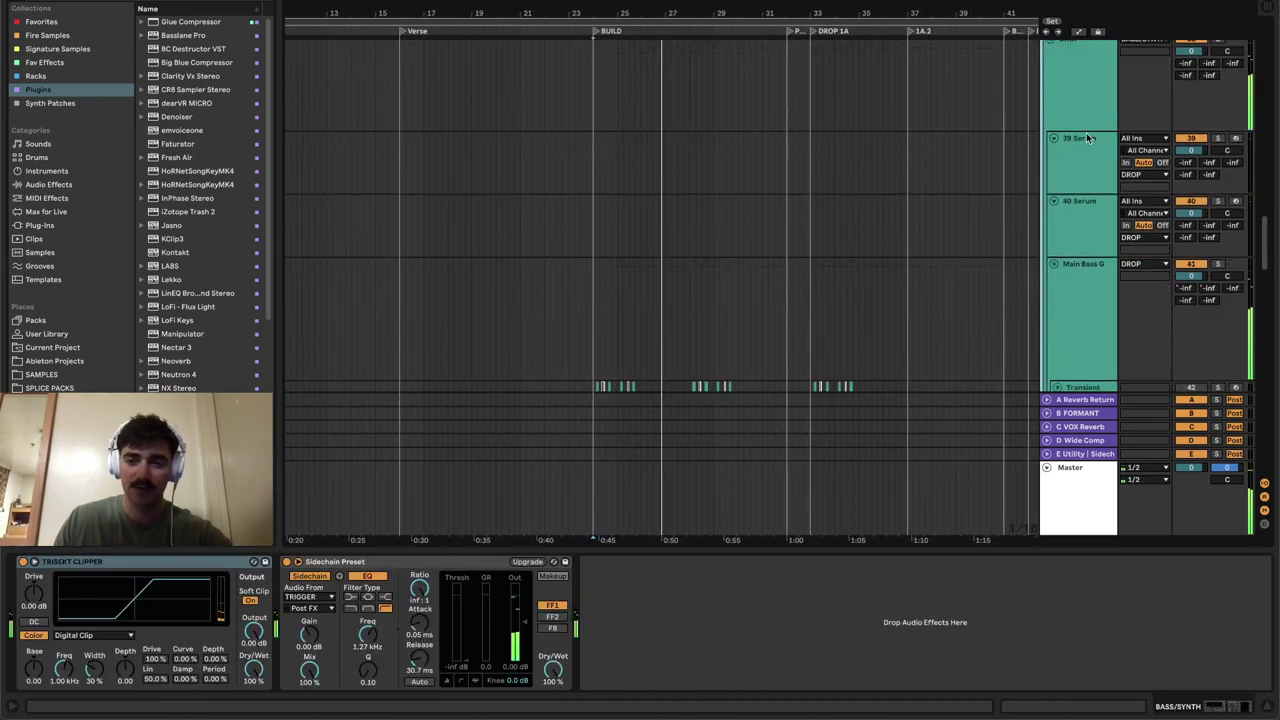
scroll(1097, 110, "up", 5)
left_click(1089, 210)
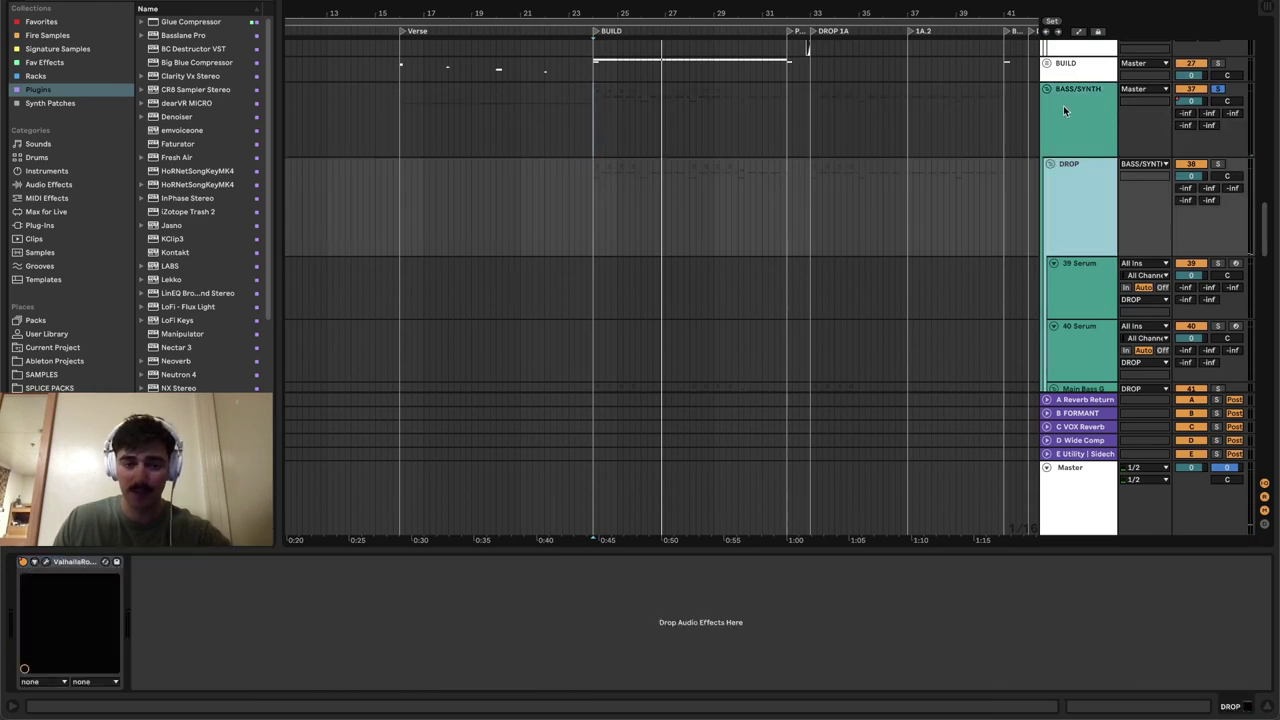
left_click(1075, 104)
scroll(1082, 167, "down", 5)
left_click(1080, 187)
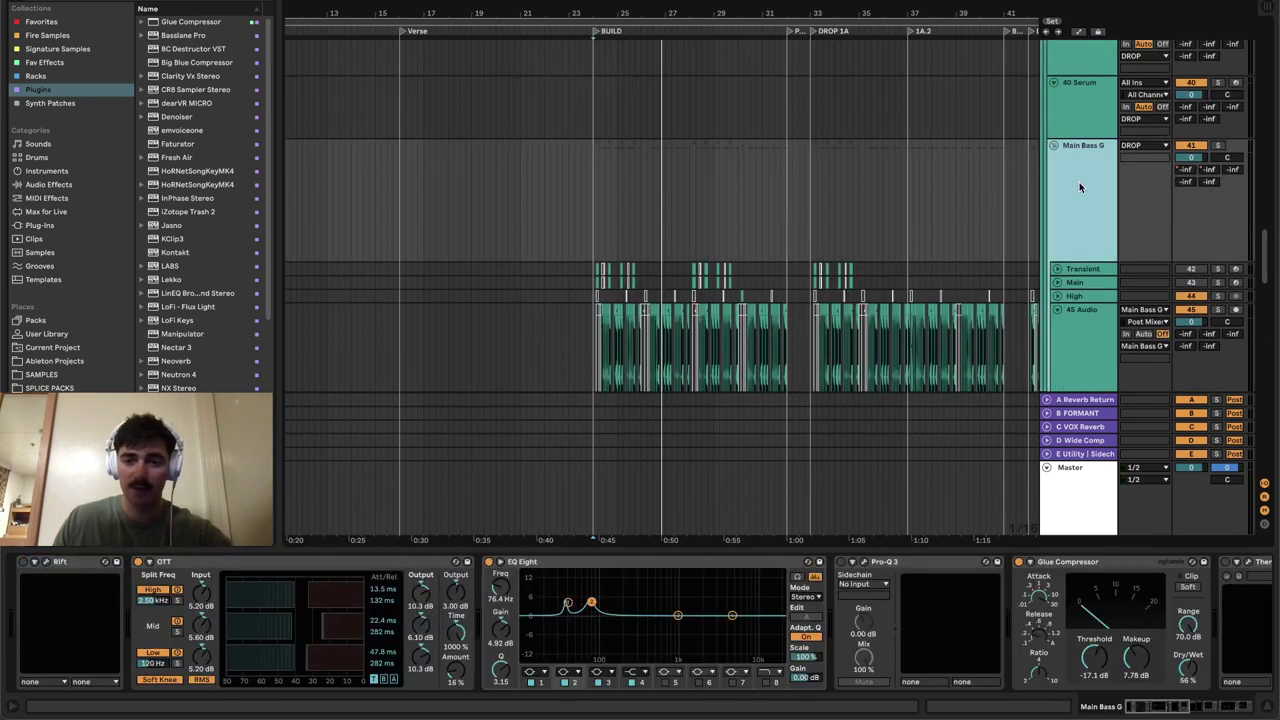
left_click_drag(1137, 708, 1232, 705)
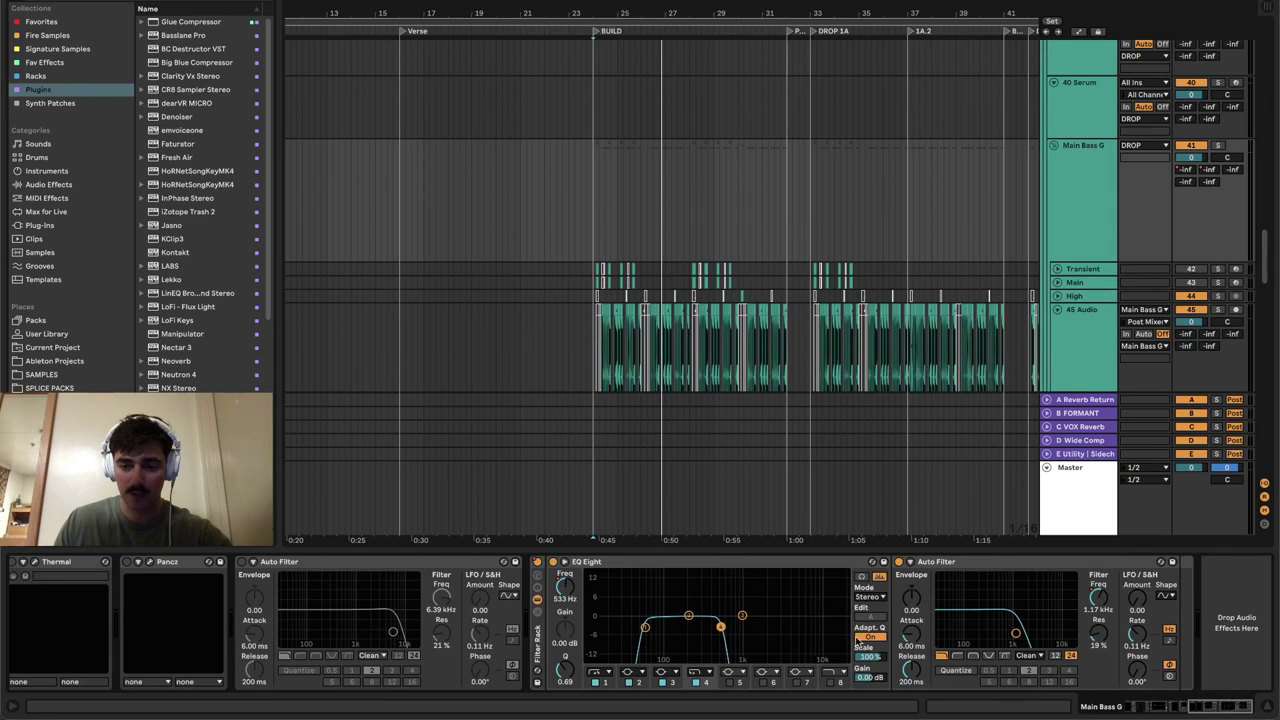
- Play the BUILD and show the Main Bass group's automation for the EQ Eight band 4 frequency and the Auto Filter frequency
key("space")
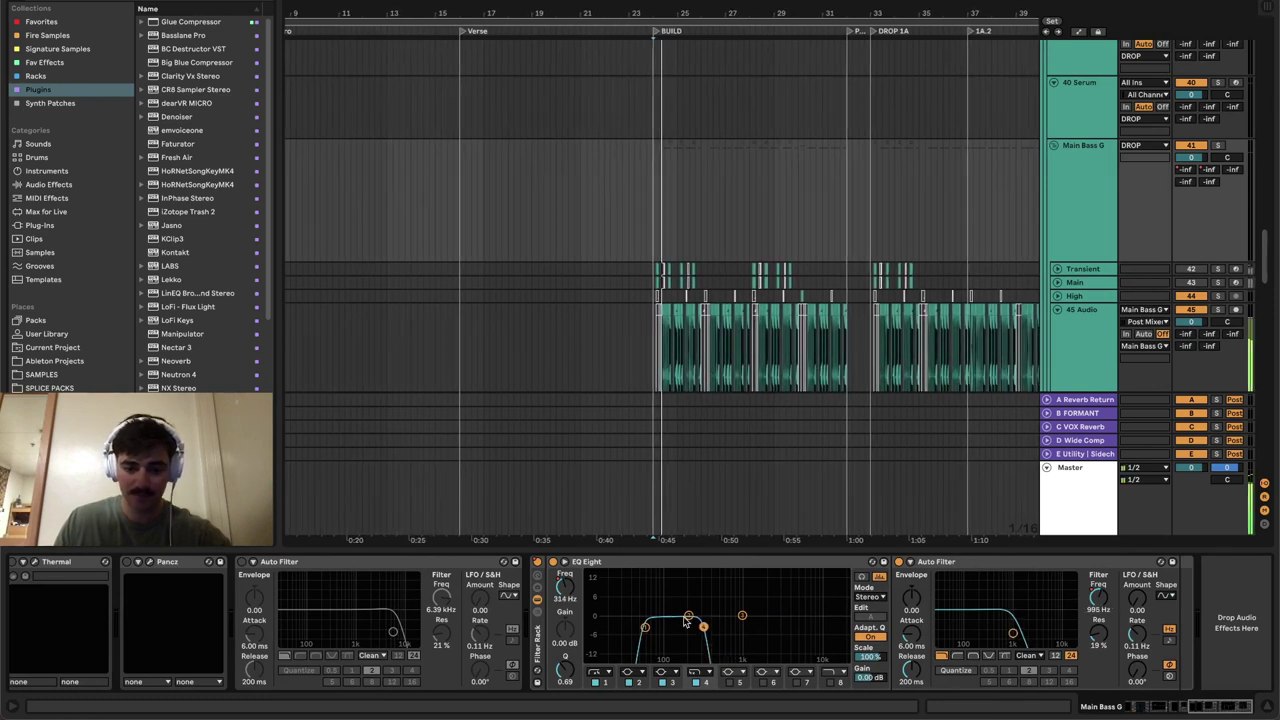
key("a")
scroll(923, 408, "down", 1)
left_click(566, 587)
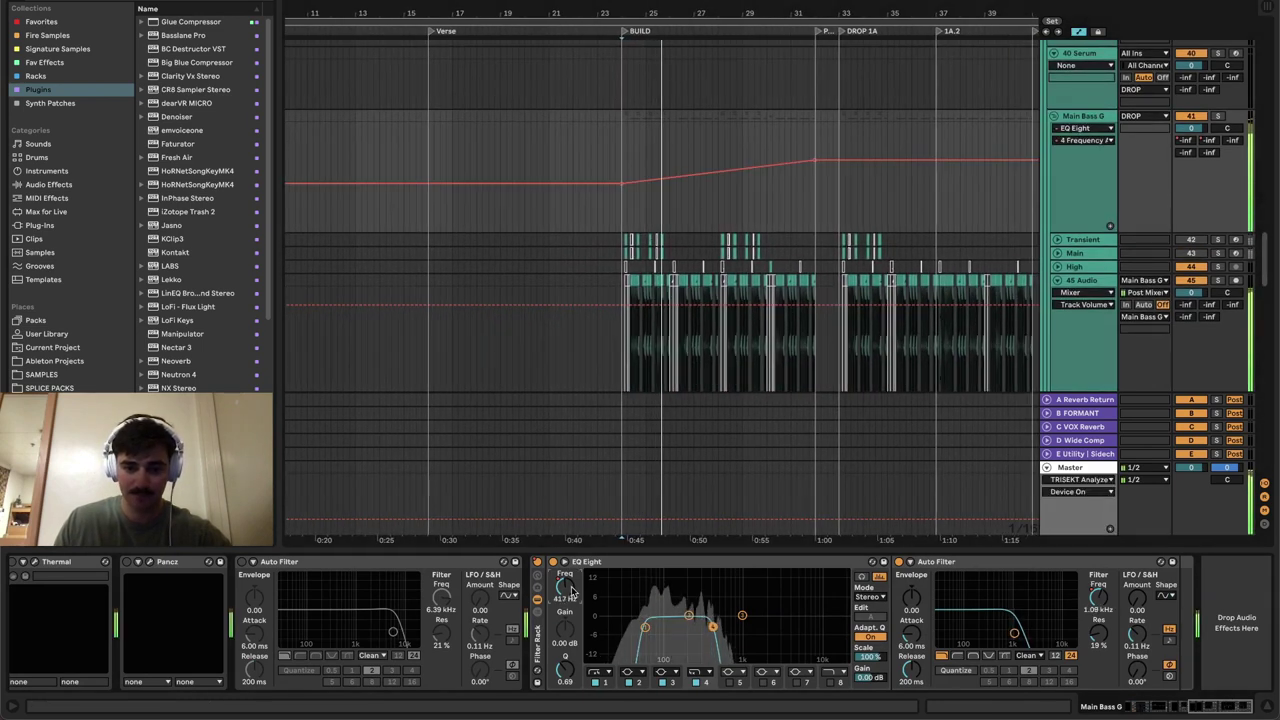
left_click(1098, 597)
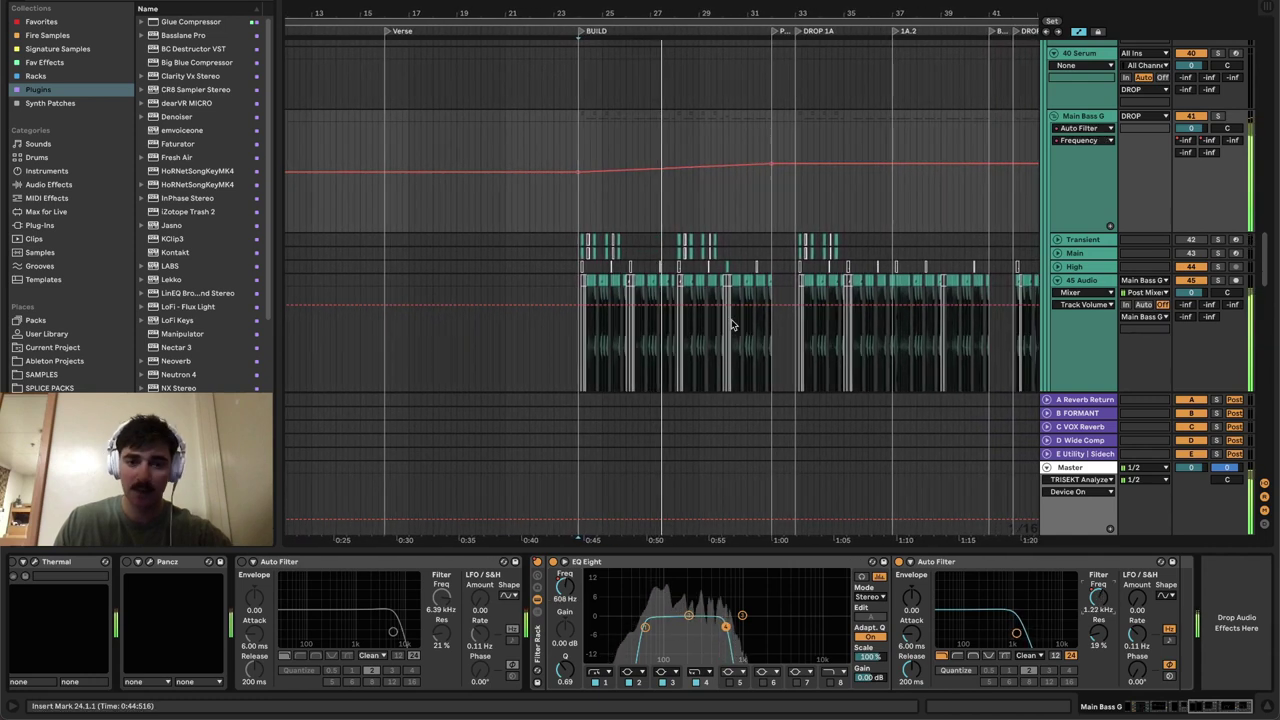
scroll(727, 288, "down", 1)
- Look over the bass and DROP FX tracks, and unfold the VOCALS group to see its vocal clips
scroll(727, 288, "down", 5)
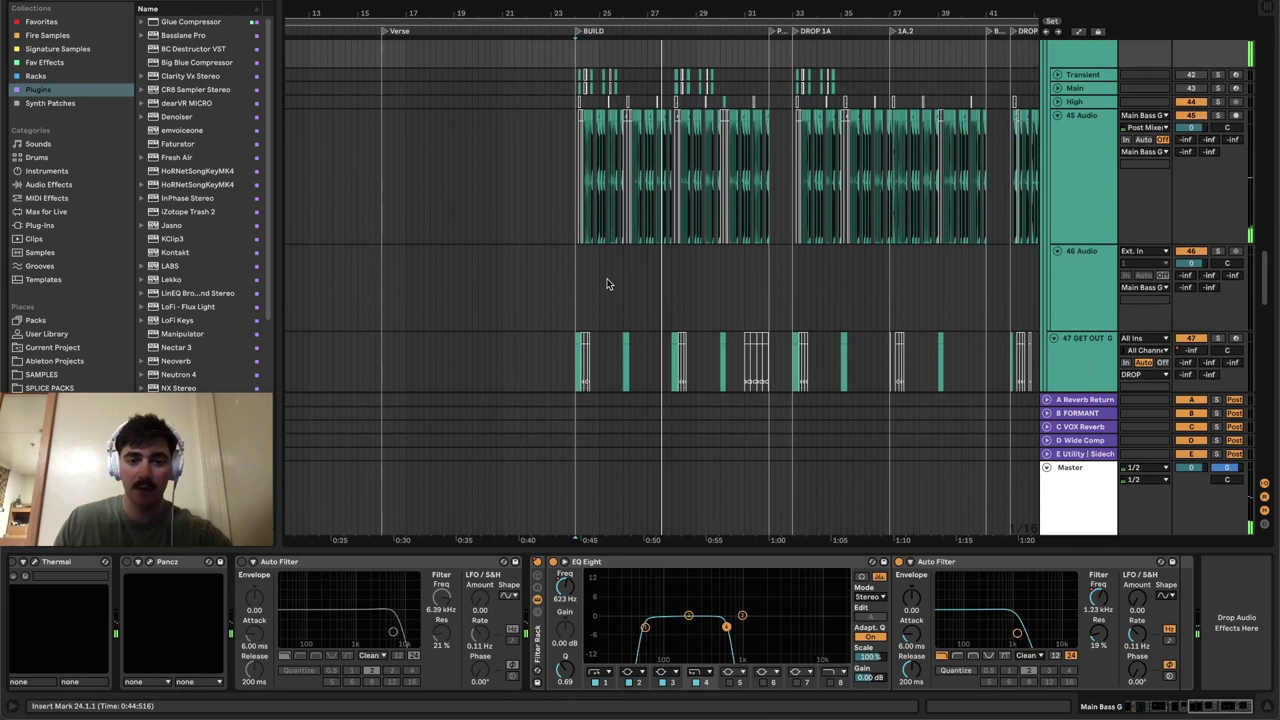
scroll(716, 309, "up", 10)
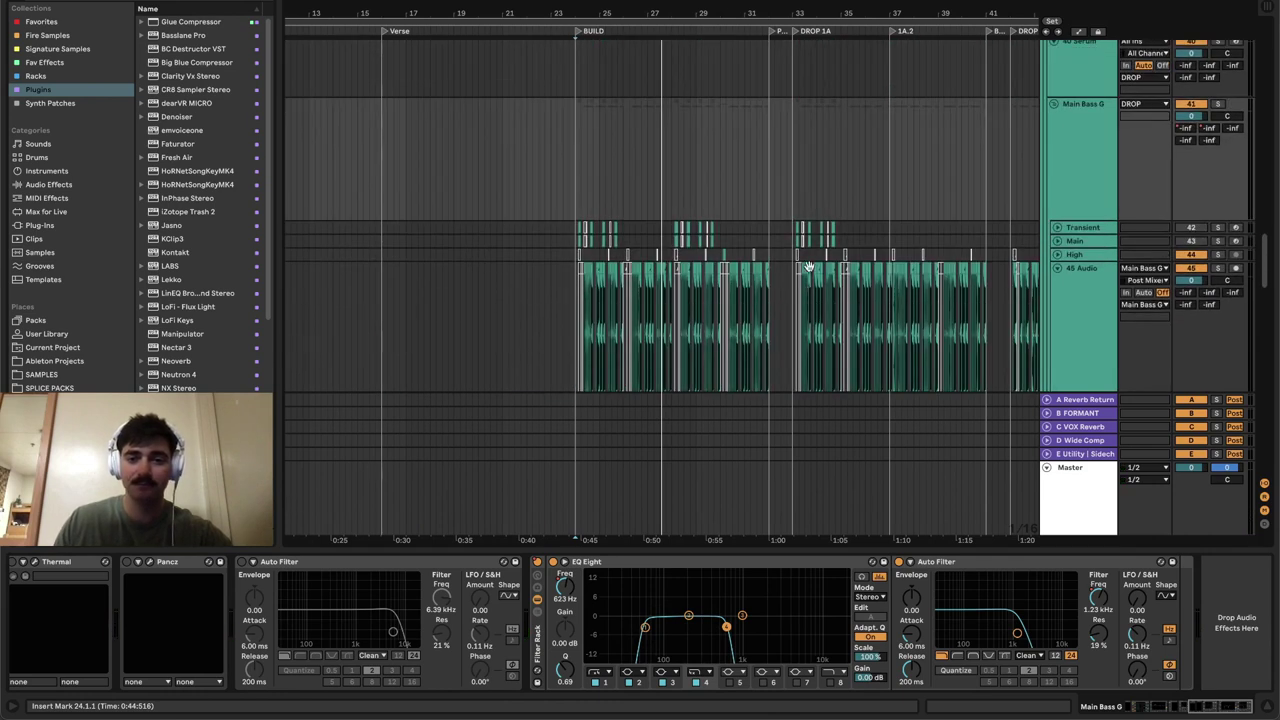
scroll(728, 265, "down", 15)
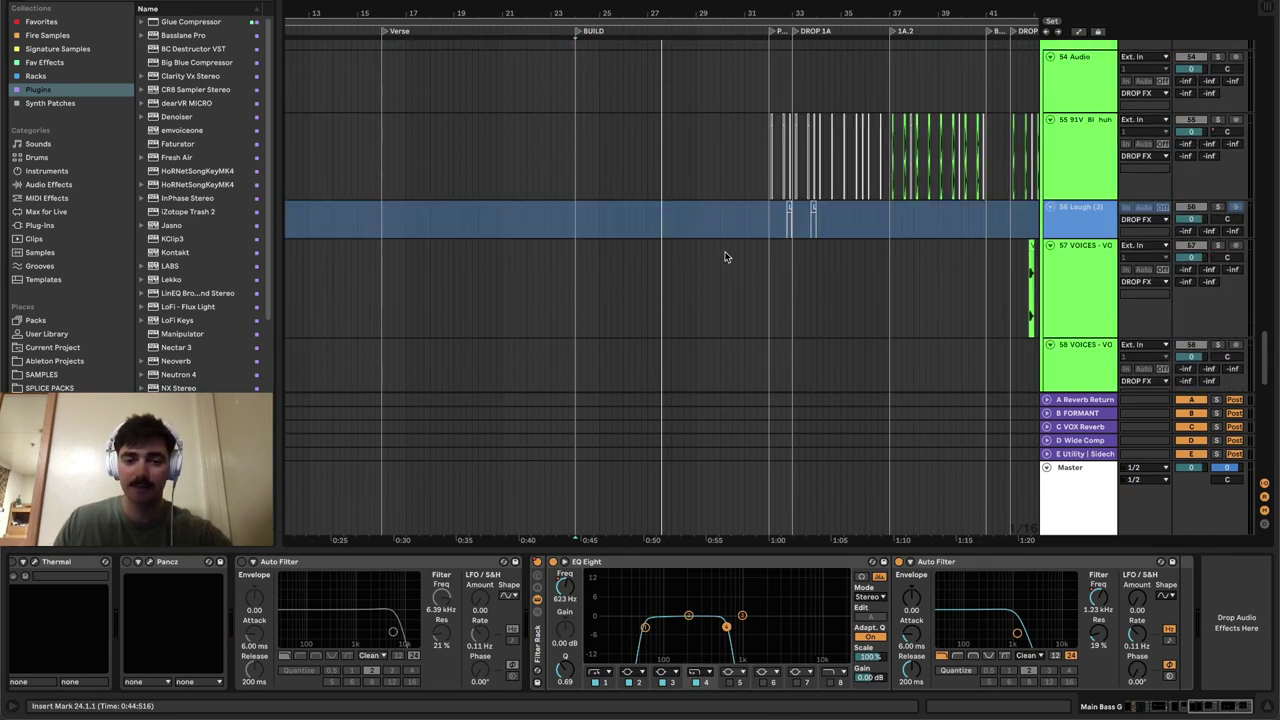
left_click(645, 283)
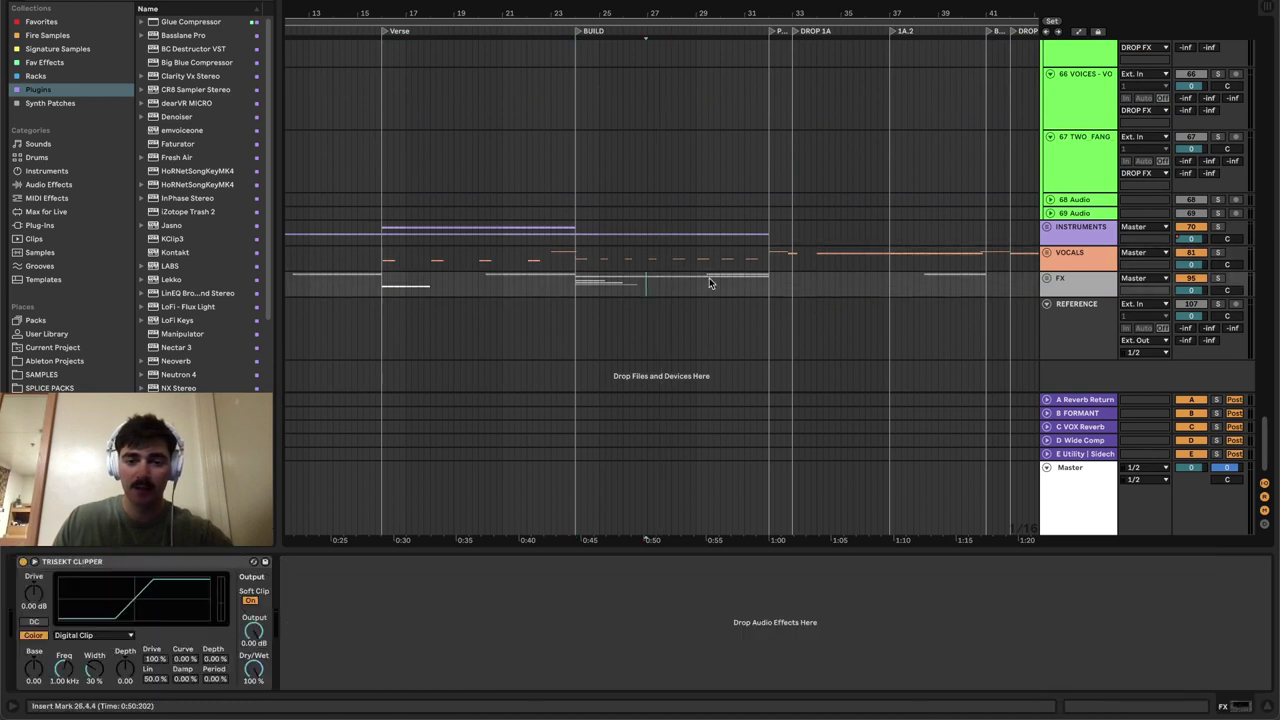
left_click(1047, 253)
scroll(815, 270, "down", 10)
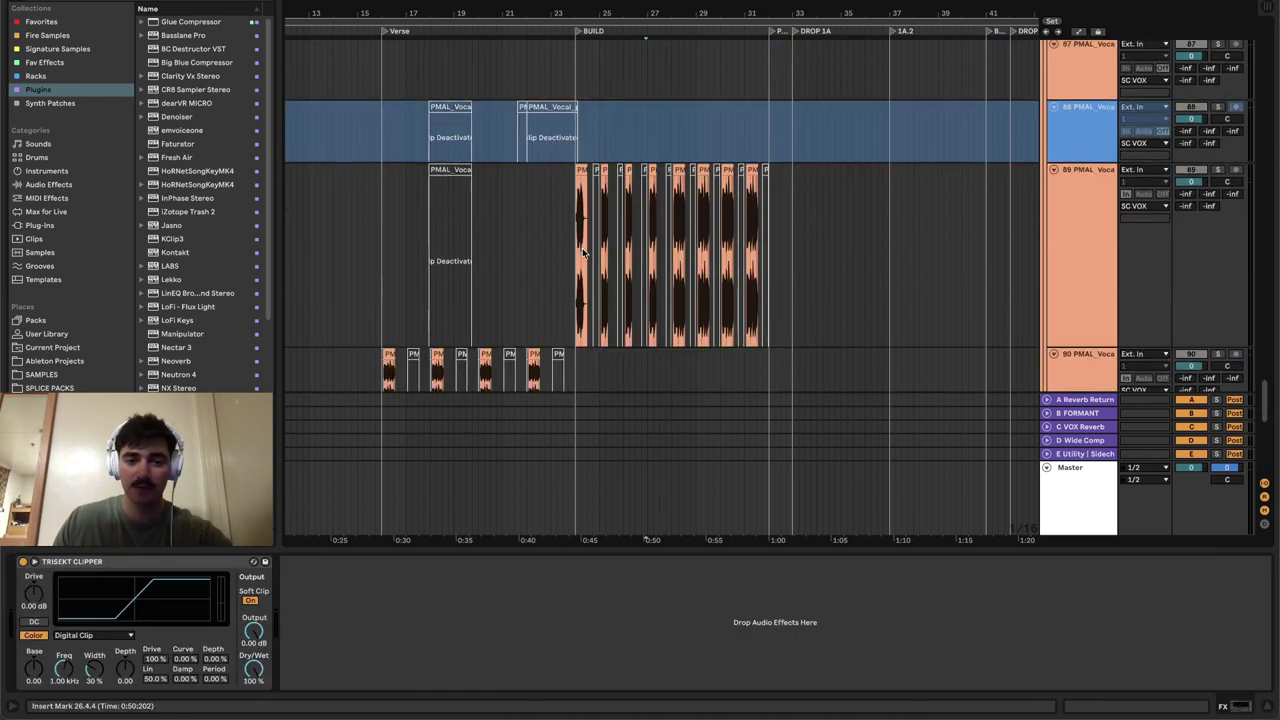
- Solo vocal track 89 and play its BUILD clips from the first one at bar 24 and from the one at 28.1.2
scroll(578, 243, "up", 5)
left_click(588, 243)
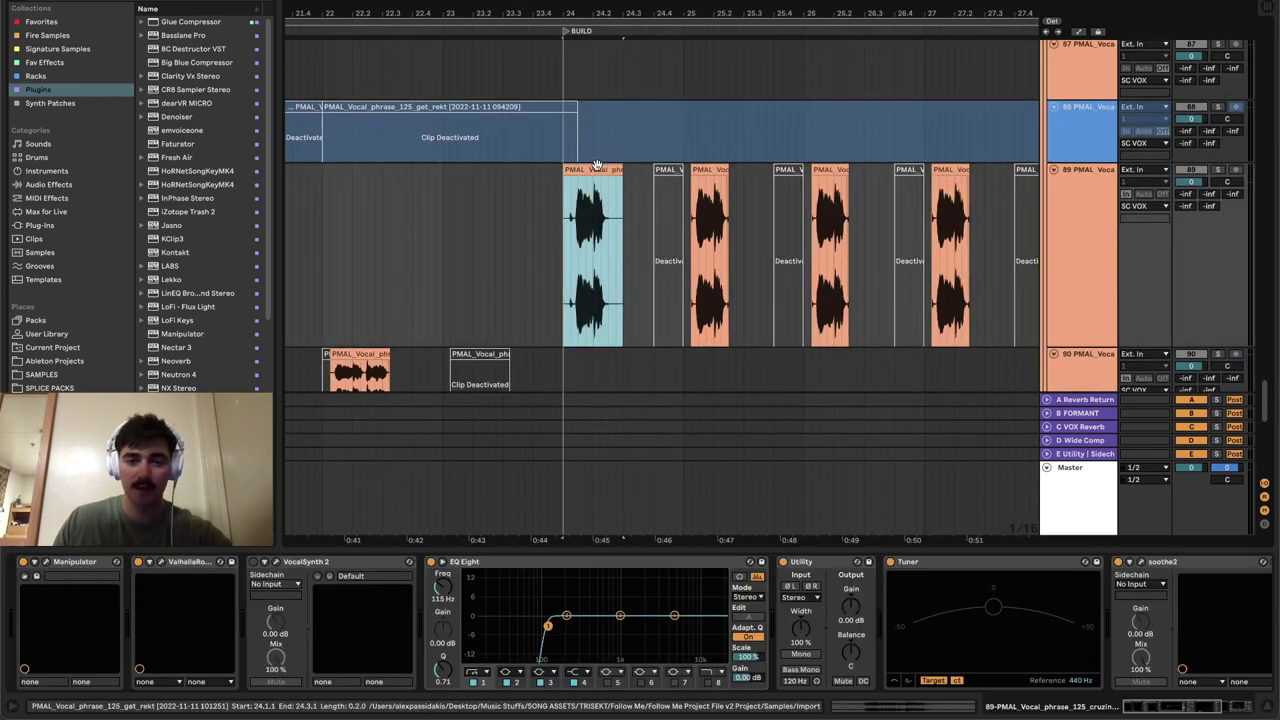
left_click(1219, 170)
key("space")
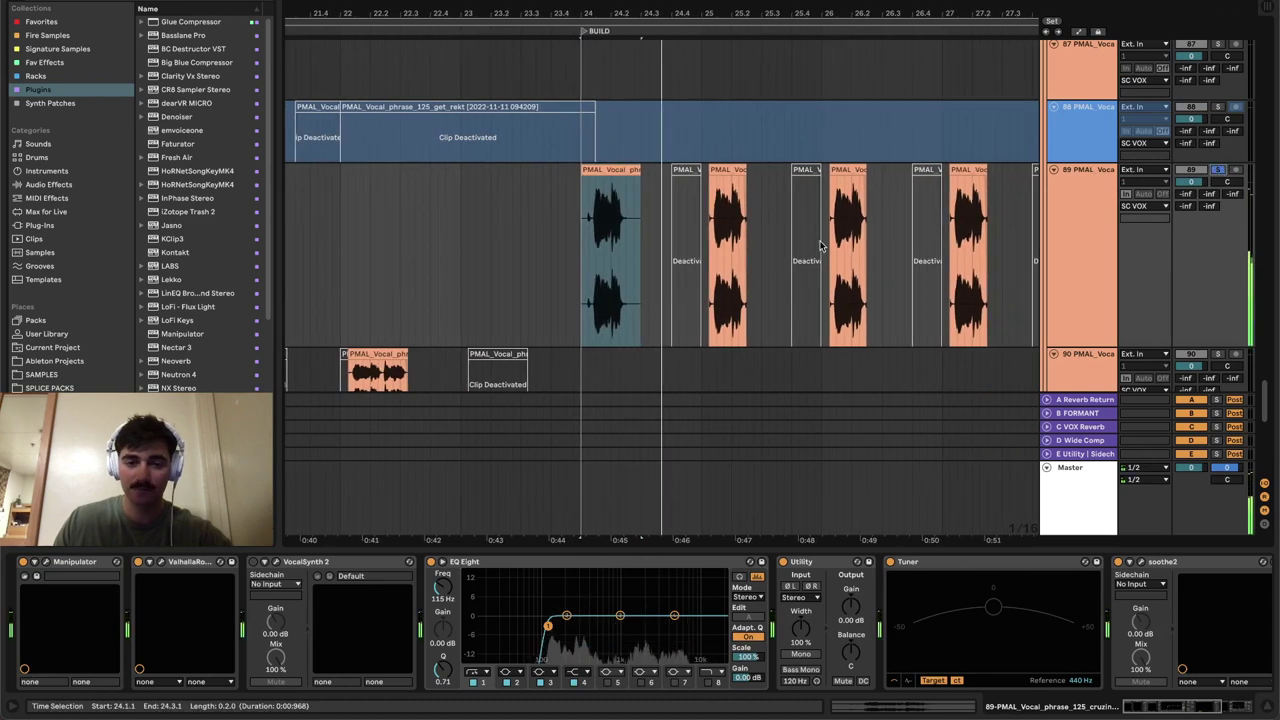
scroll(784, 210, "down", 5)
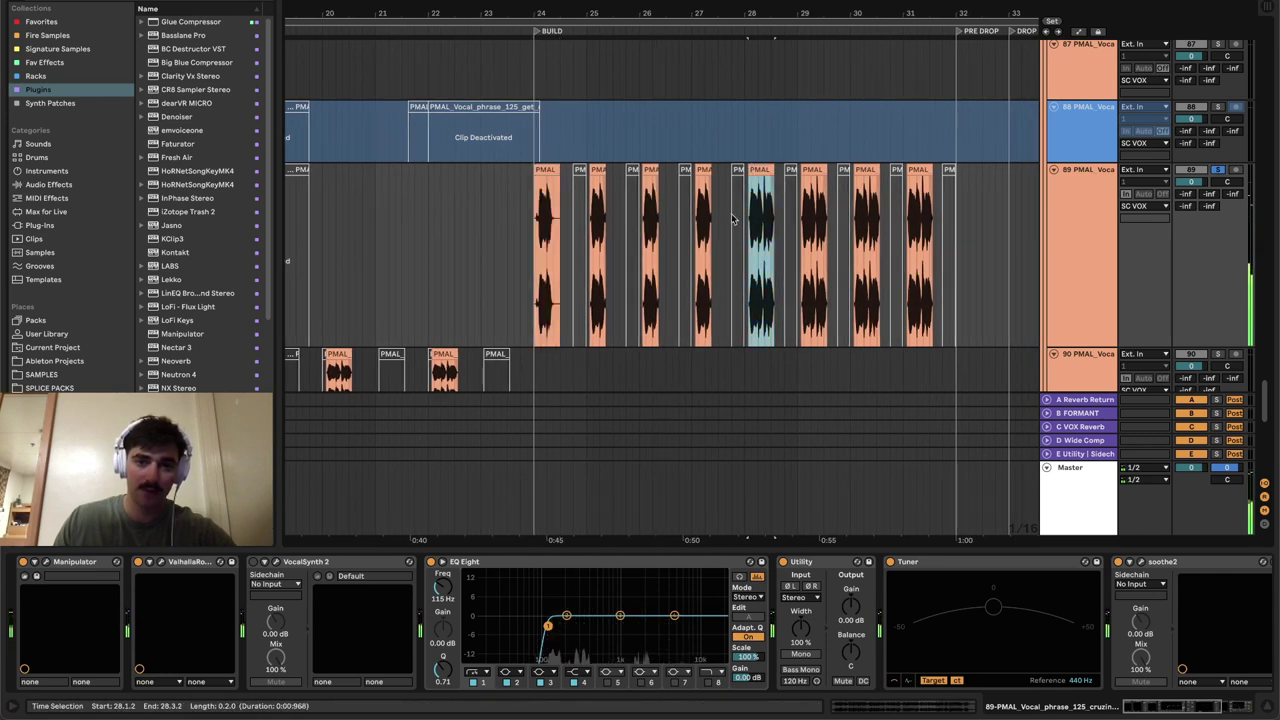
key("space")
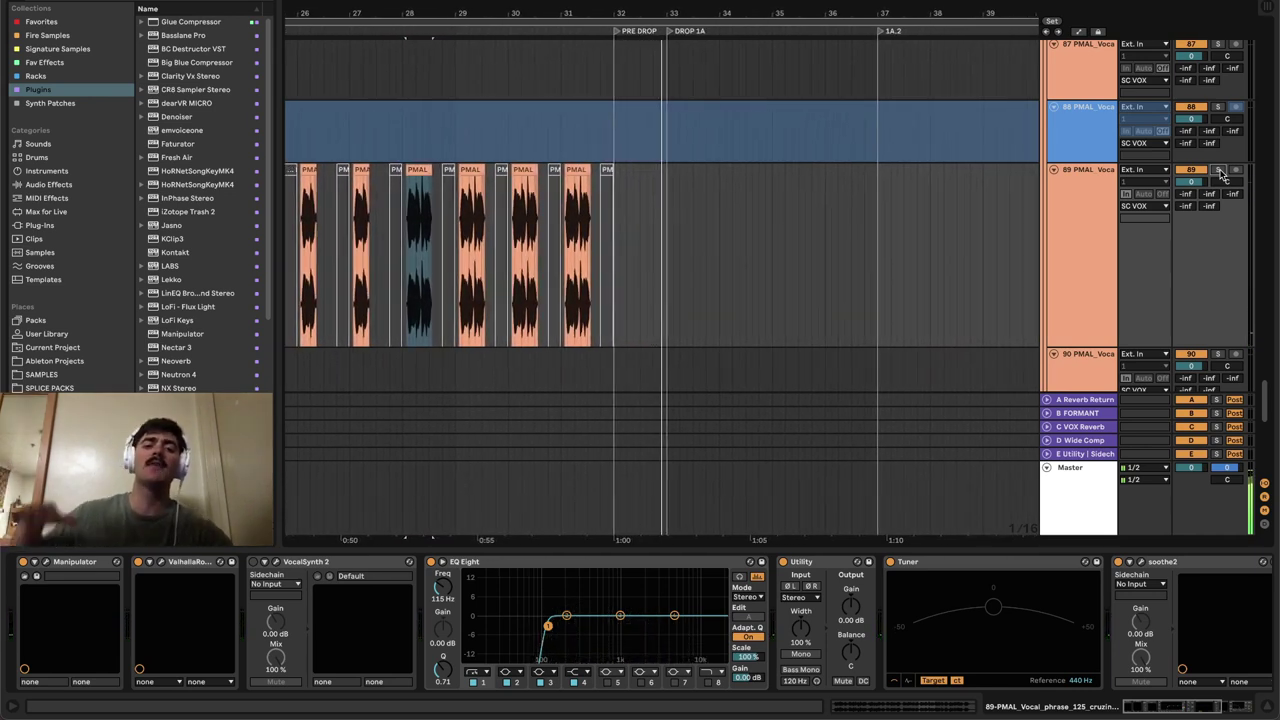
key("space")
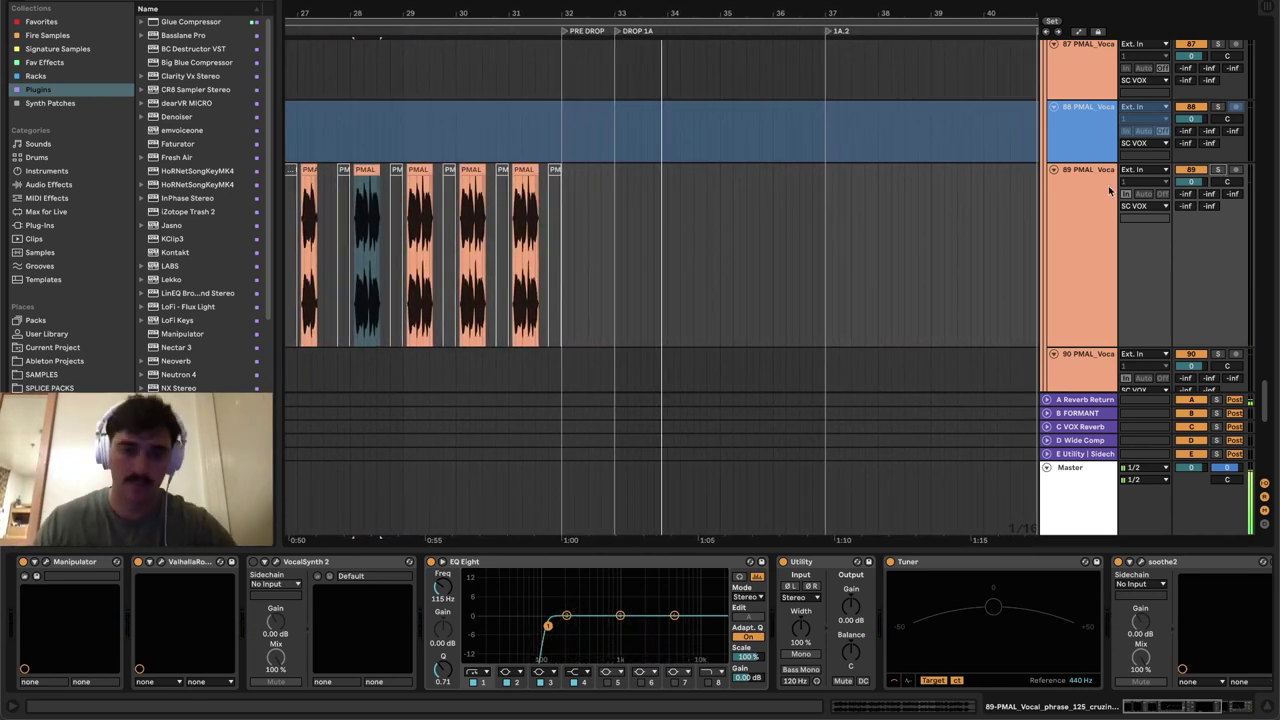
- Find the PRE DROP vocal clip on track 85, solo the track and play the clip from bar 32
left_click(542, 221)
scroll(548, 222, "up", 1)
scroll(548, 224, "up", 15)
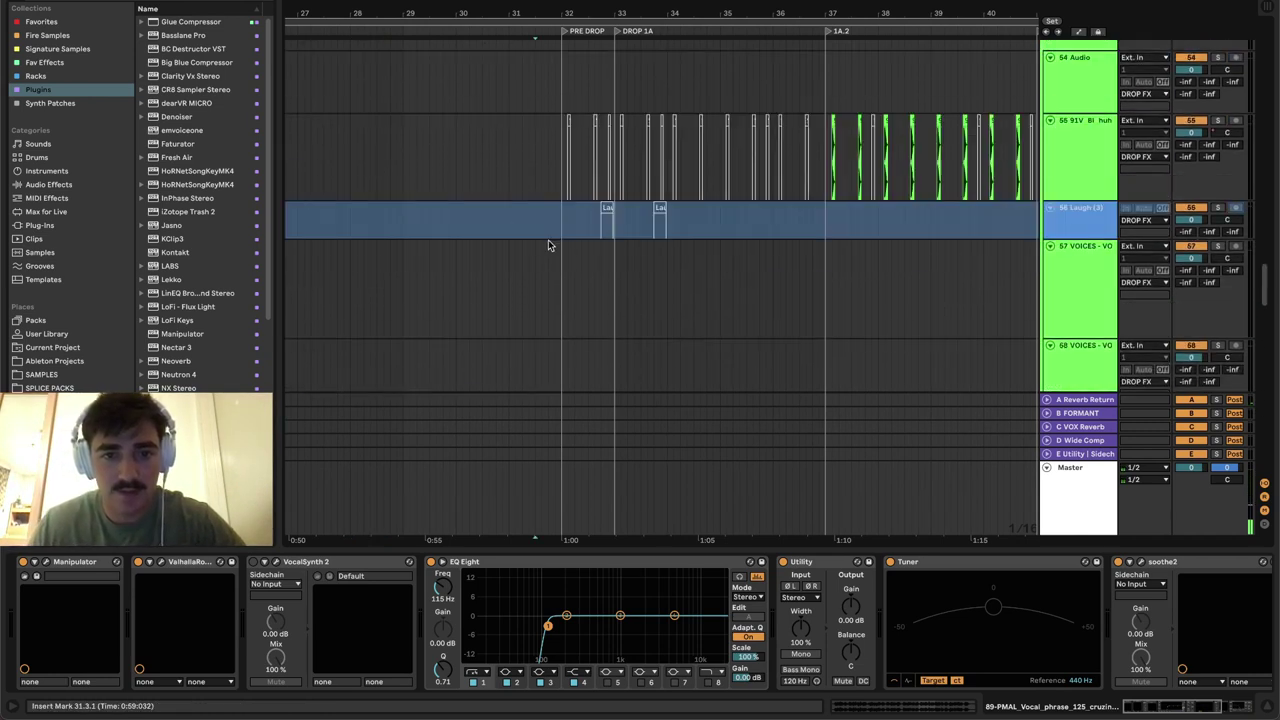
scroll(563, 248, "down", 10)
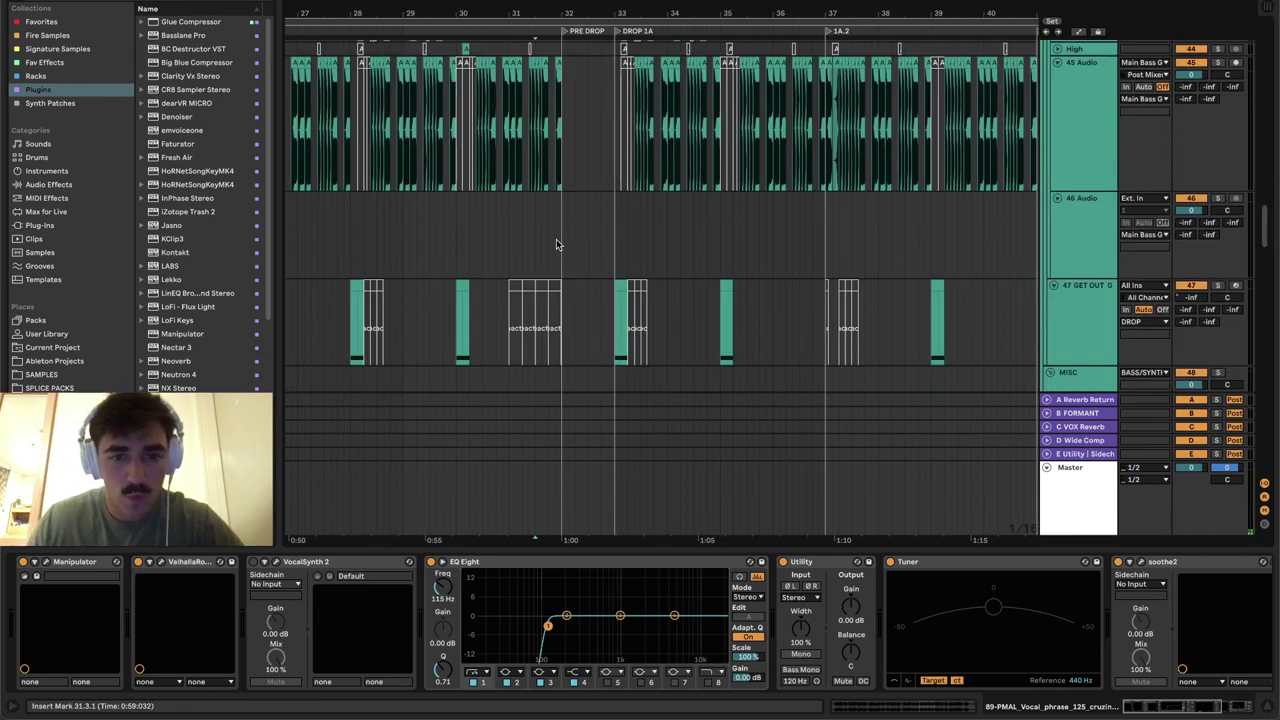
scroll(556, 239, "down", 10)
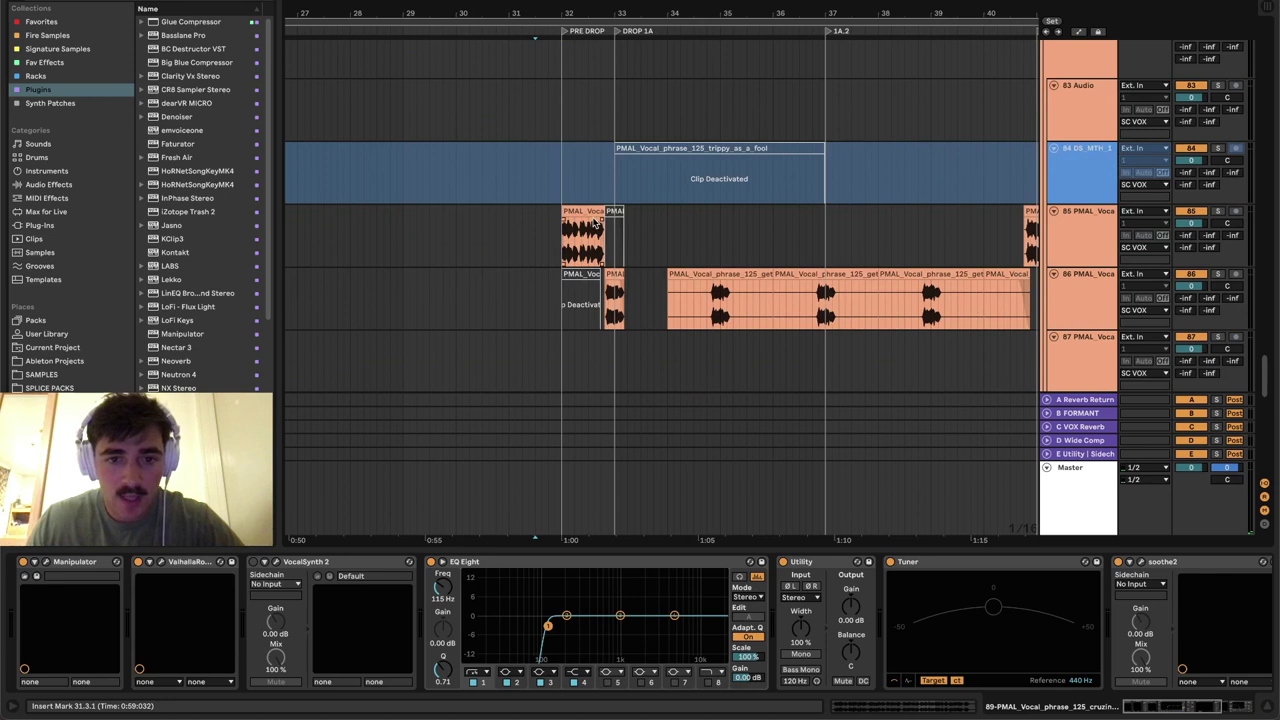
left_click(1218, 211)
key("space")
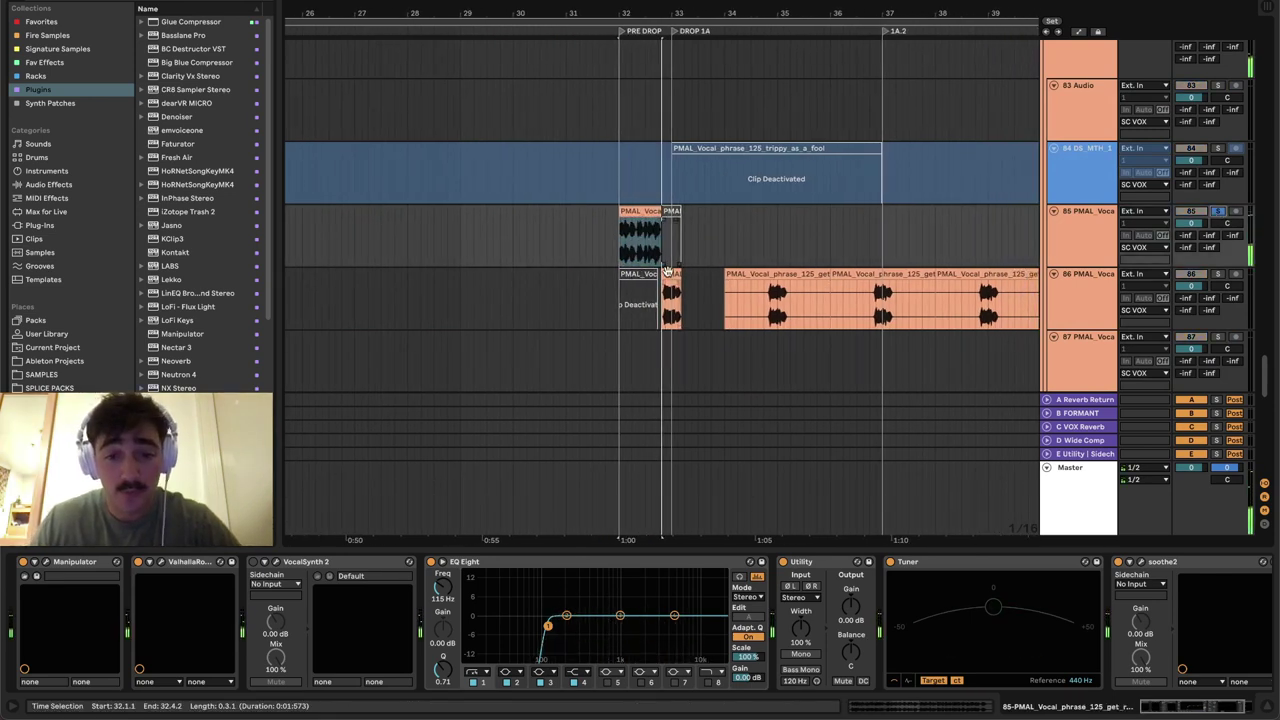
- Select the vocal clip leading into DROP 1A on track 86, solo the track and play the clip from 32.4.2
left_click(668, 272)
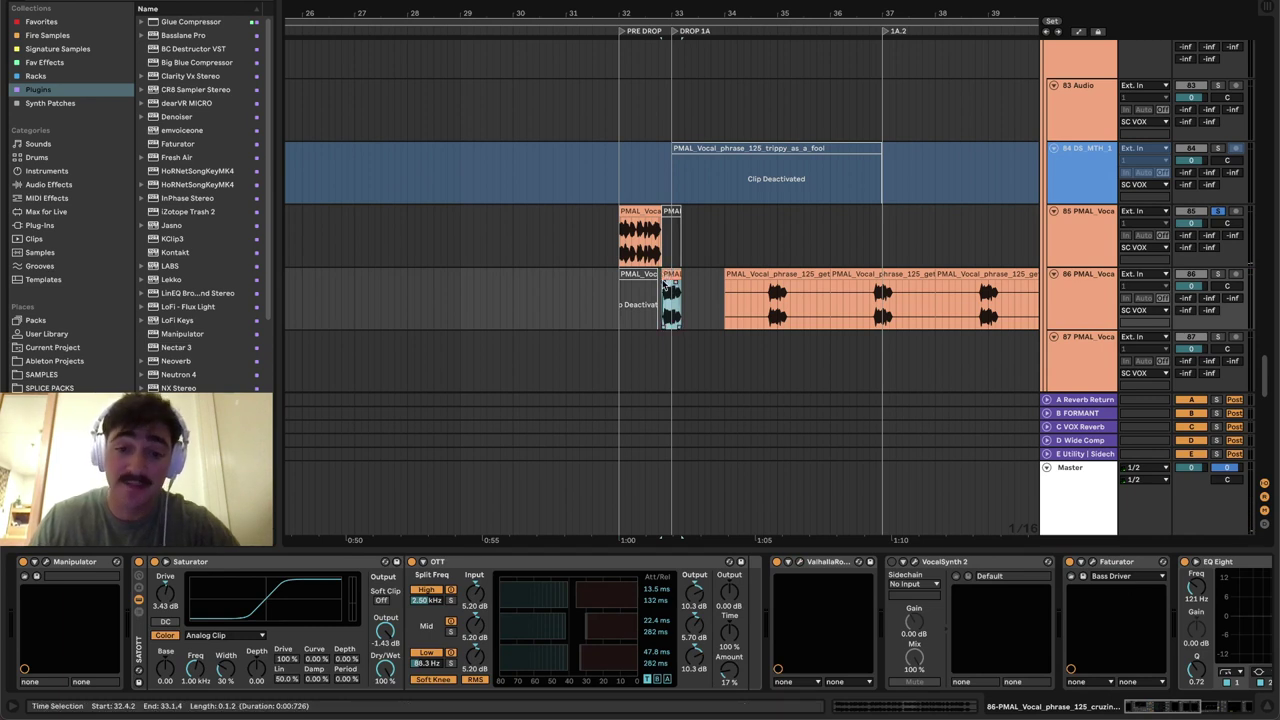
scroll(640, 316, "up", 8)
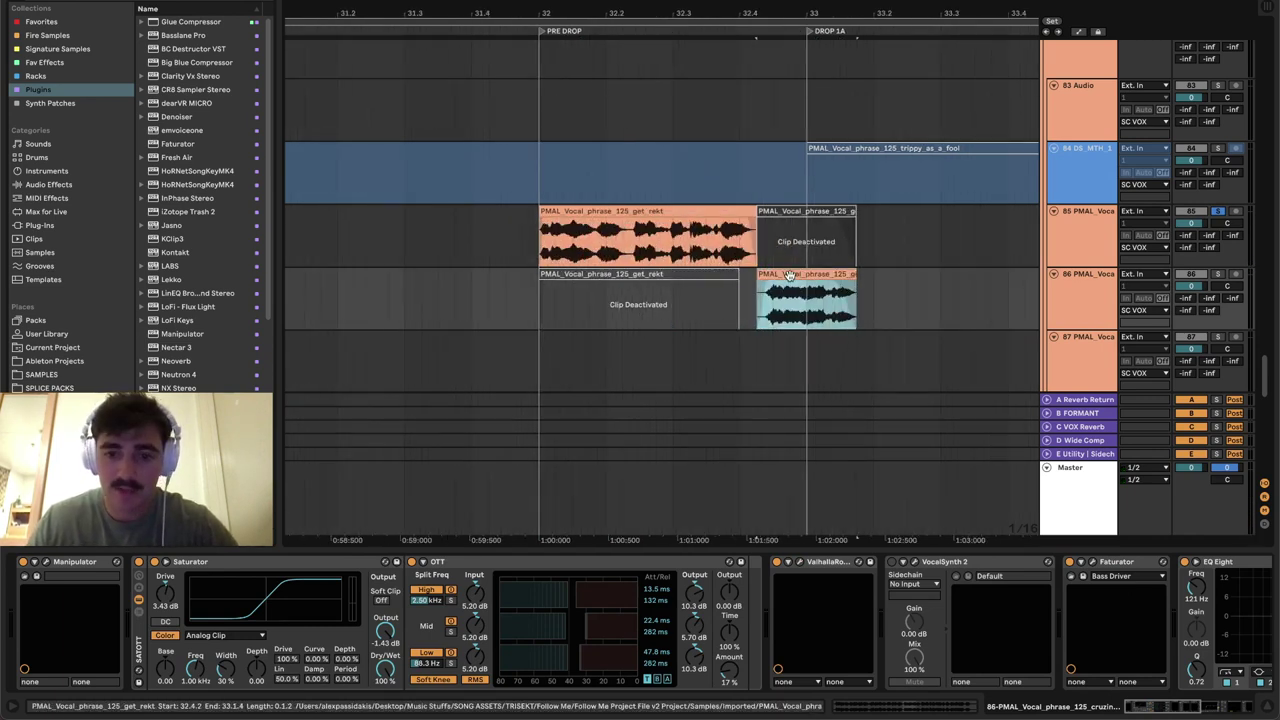
left_click(1219, 275)
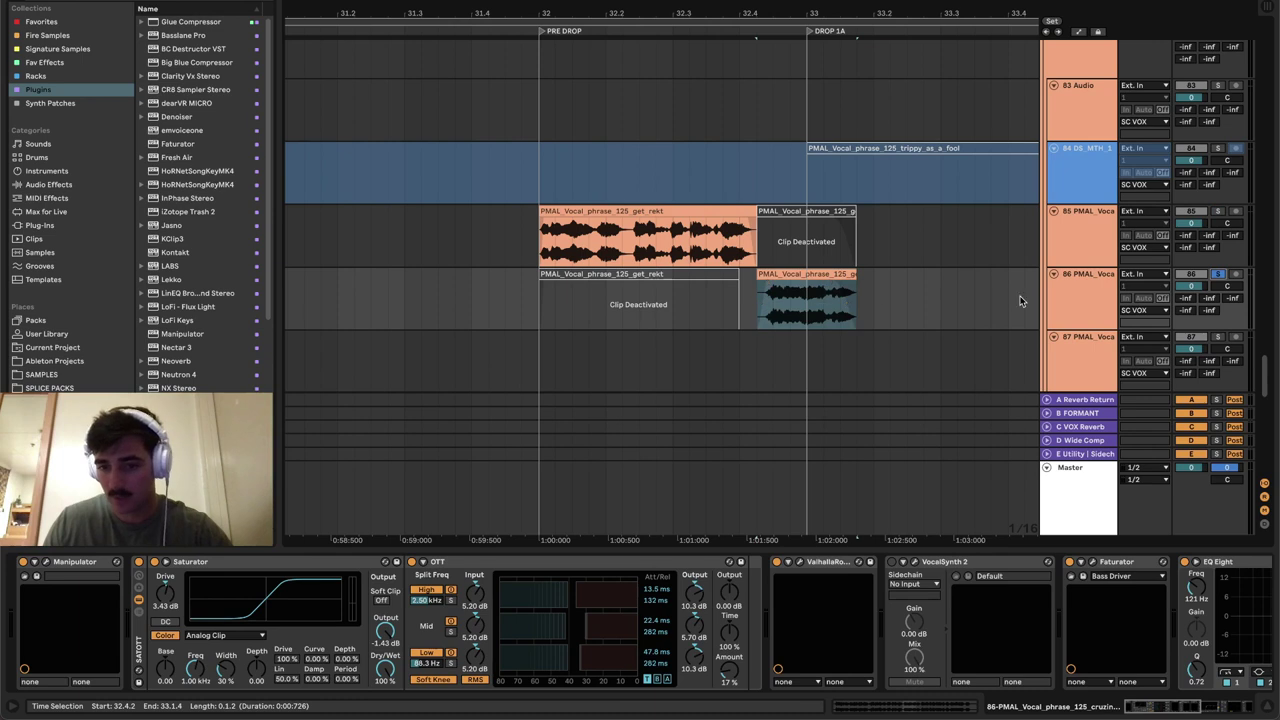
scroll(891, 309, "down", 3)
key("space")
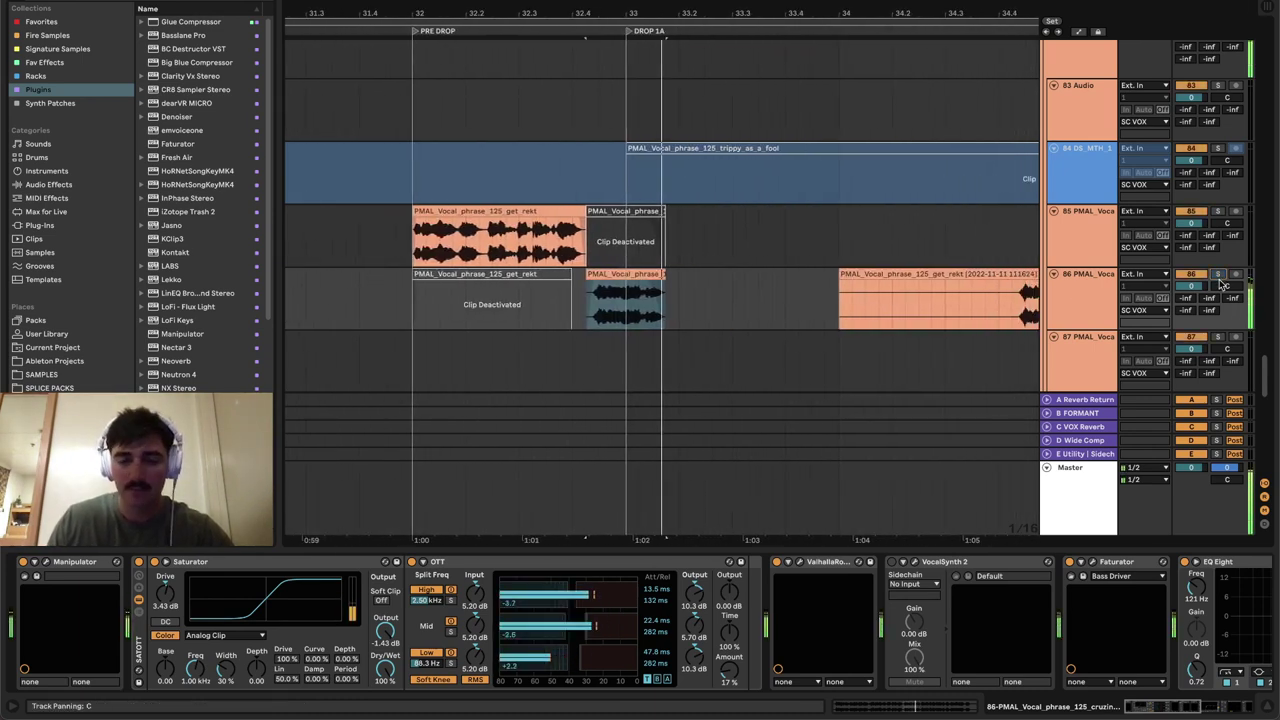
- Play the vocal clip on track 86 from 34.4.3 in DROP 1A
left_click_drag(948, 299, 761, 311)
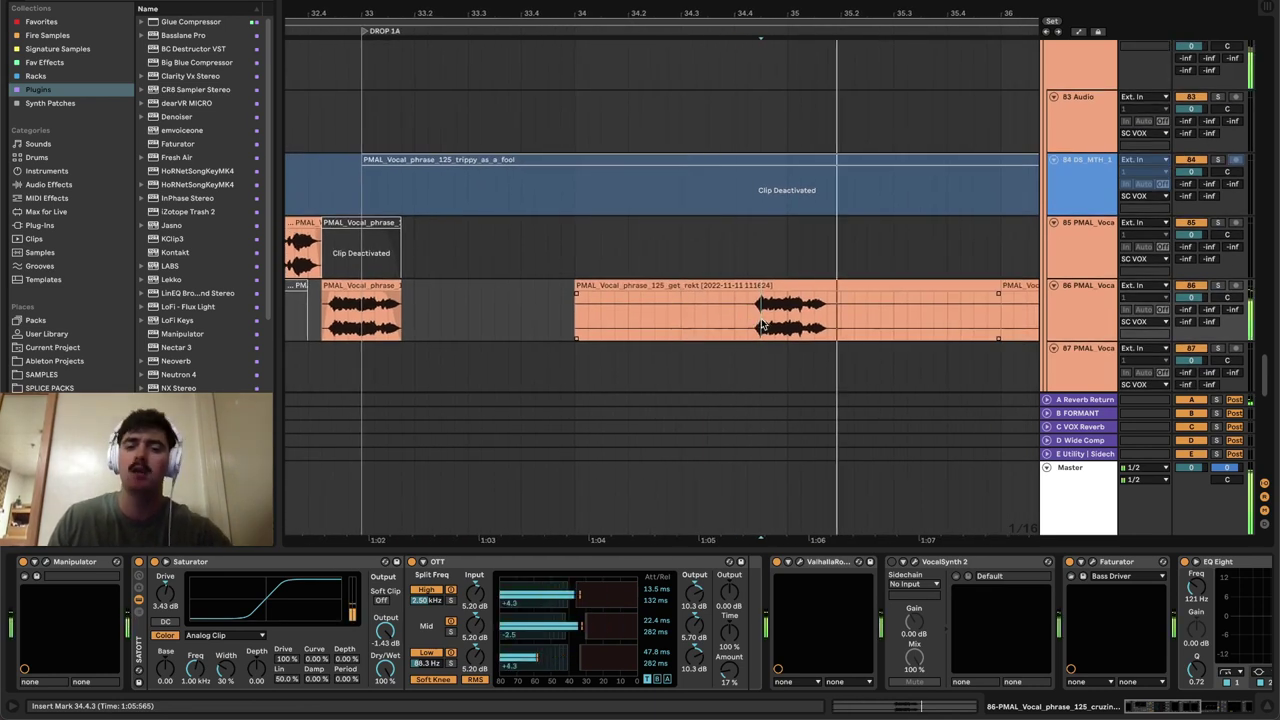
scroll(536, 312, "up", 15)
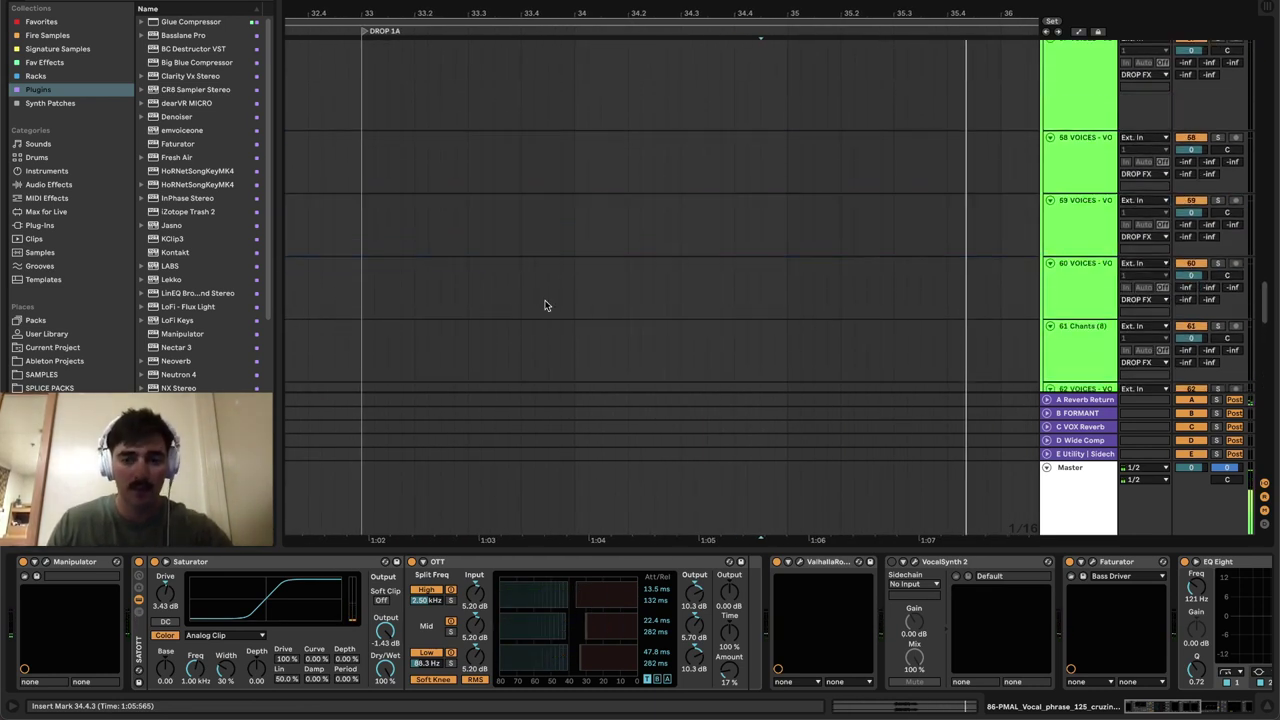
scroll(618, 308, "up", 5)
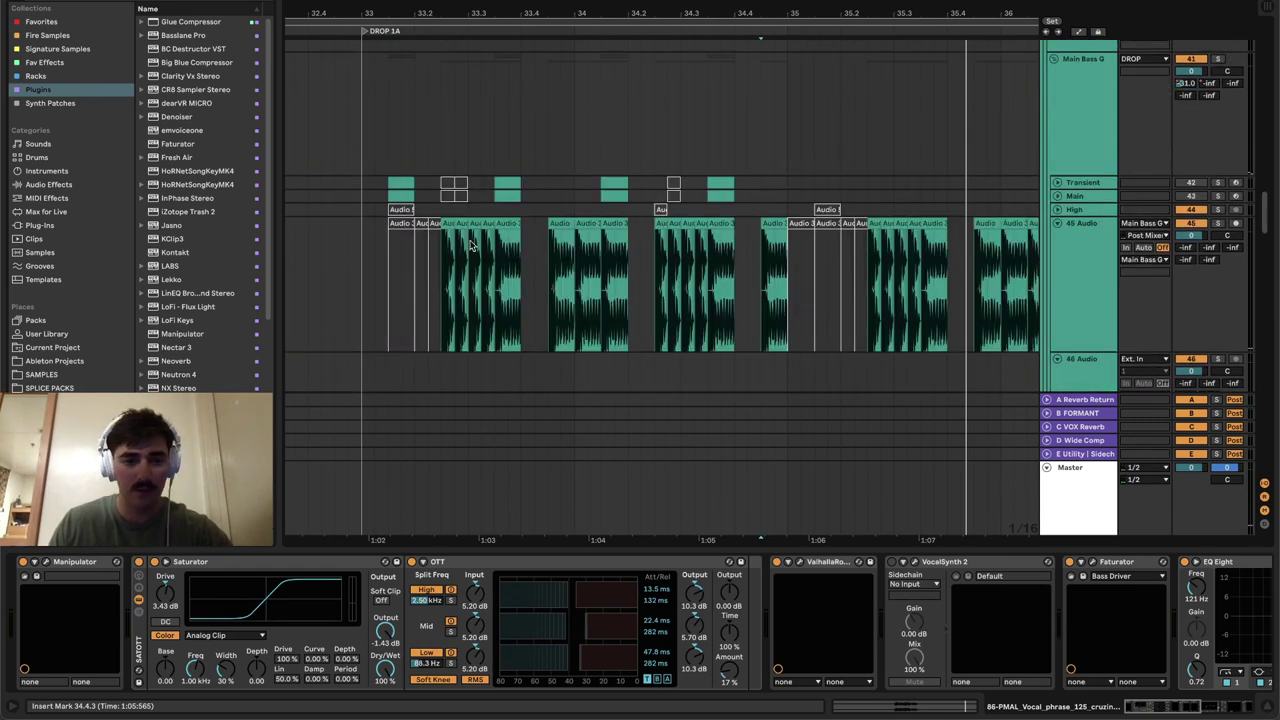
- Set the play position to 33.1.1 on audio track 45 and return to the DRUMS group
left_click(362, 235)
scroll(480, 247, "up", 3)
scroll(500, 264, "down", 10)
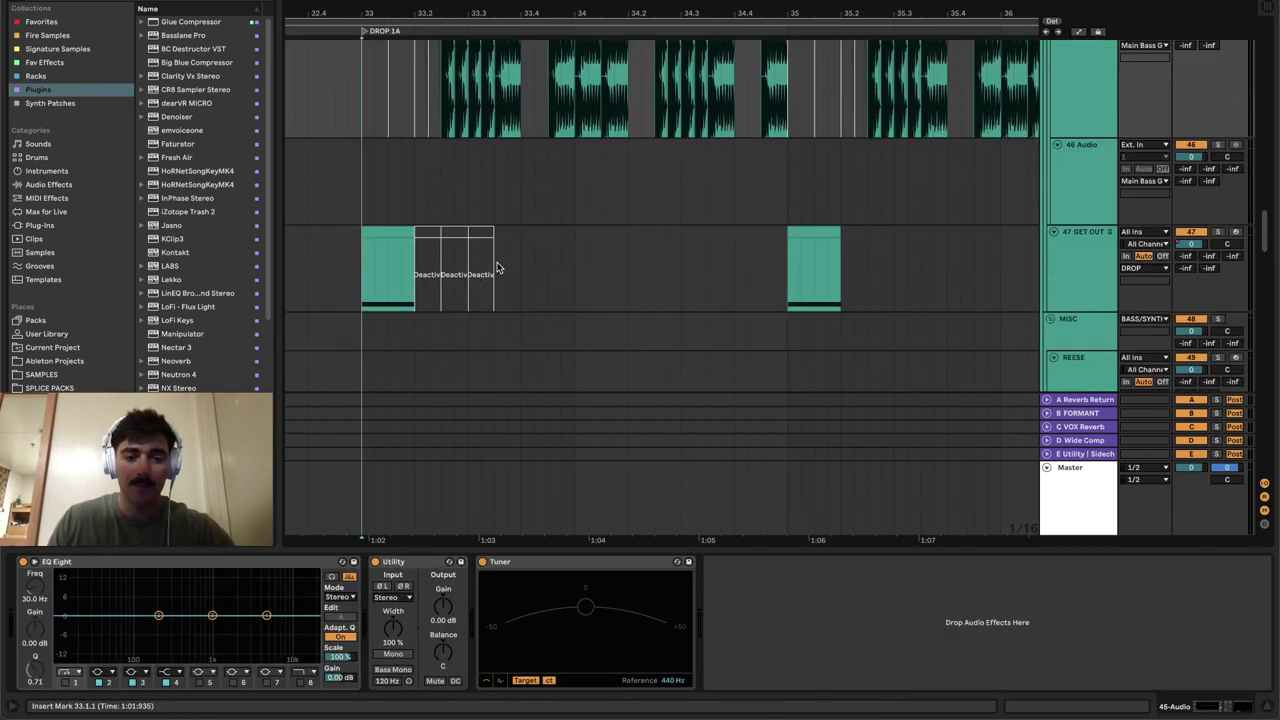
left_click_drag(1267, 338, 1266, 44)
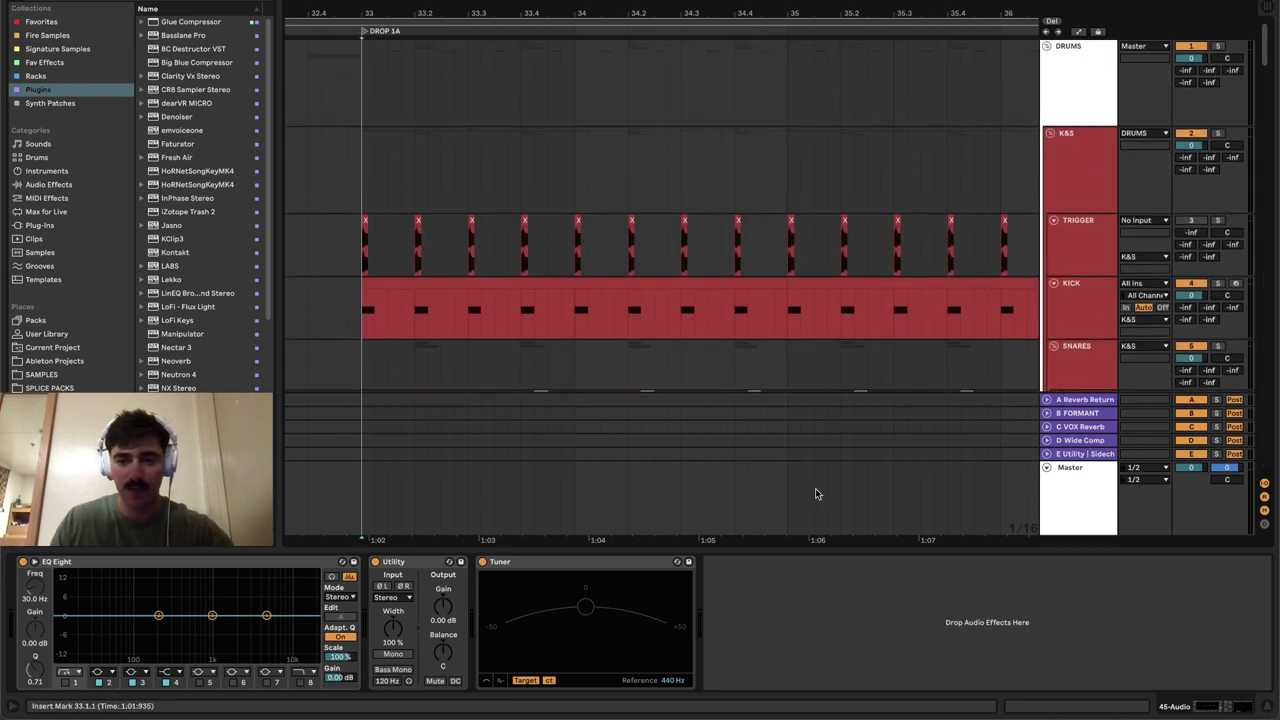
- Hide the device view, select the kick clip at the start of DROP 1A, solo KICK and play it
left_click_drag(744, 549, 781, 650)
scroll(643, 387, "down", 3)
scroll(643, 387, "up", 3)
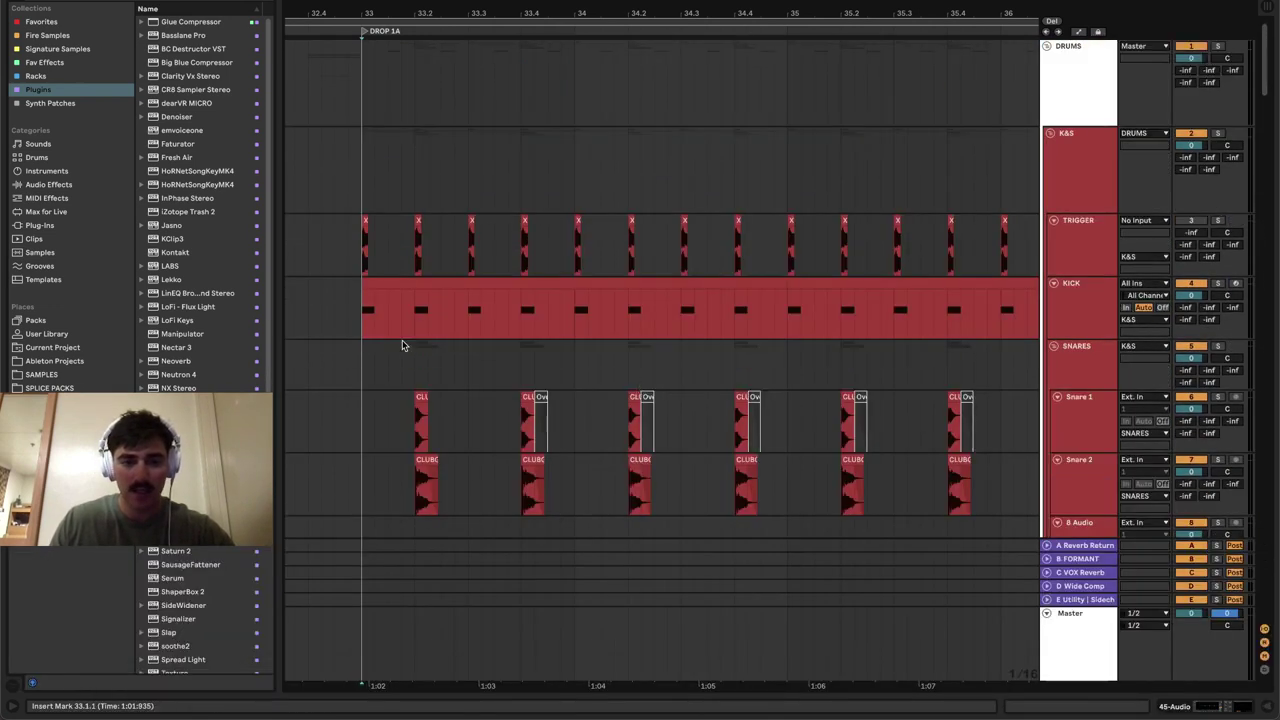
left_click(377, 285)
left_click(1218, 284)
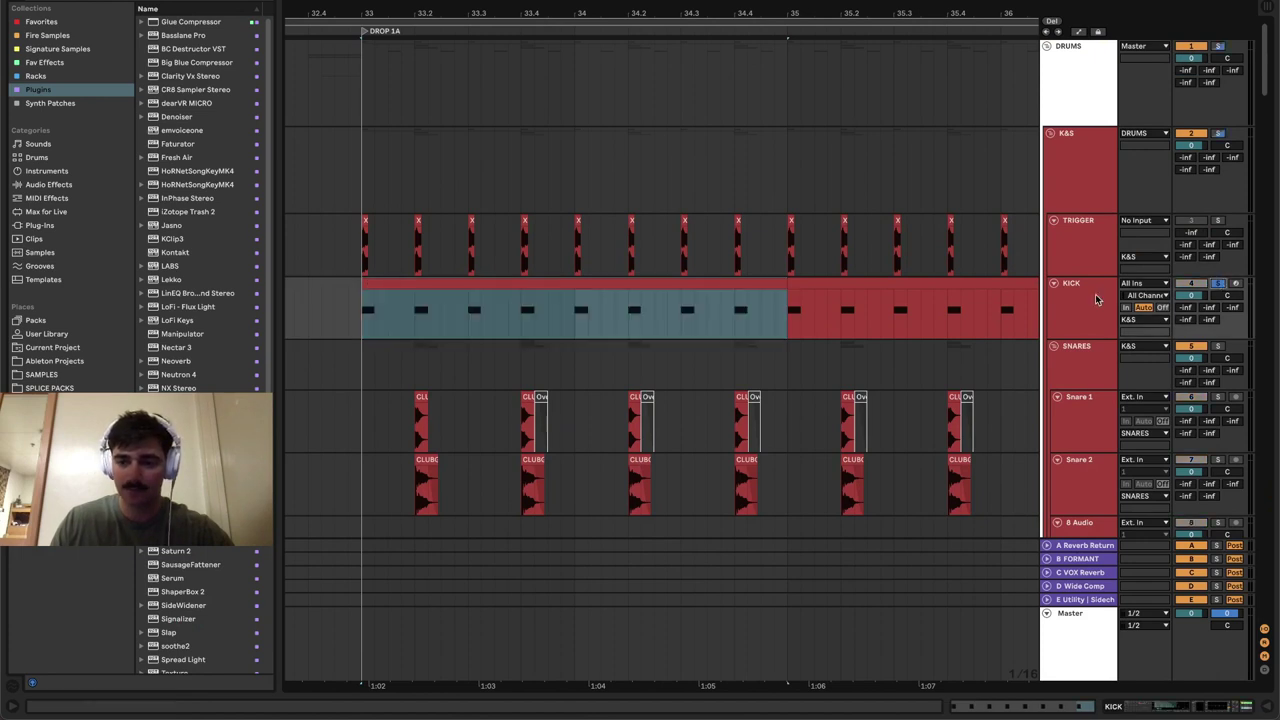
key("space")
- Show the KICK track's device chain and select the MASTERIA_Kick_Thumper sampler in its Drum Rack
double_click(1091, 299)
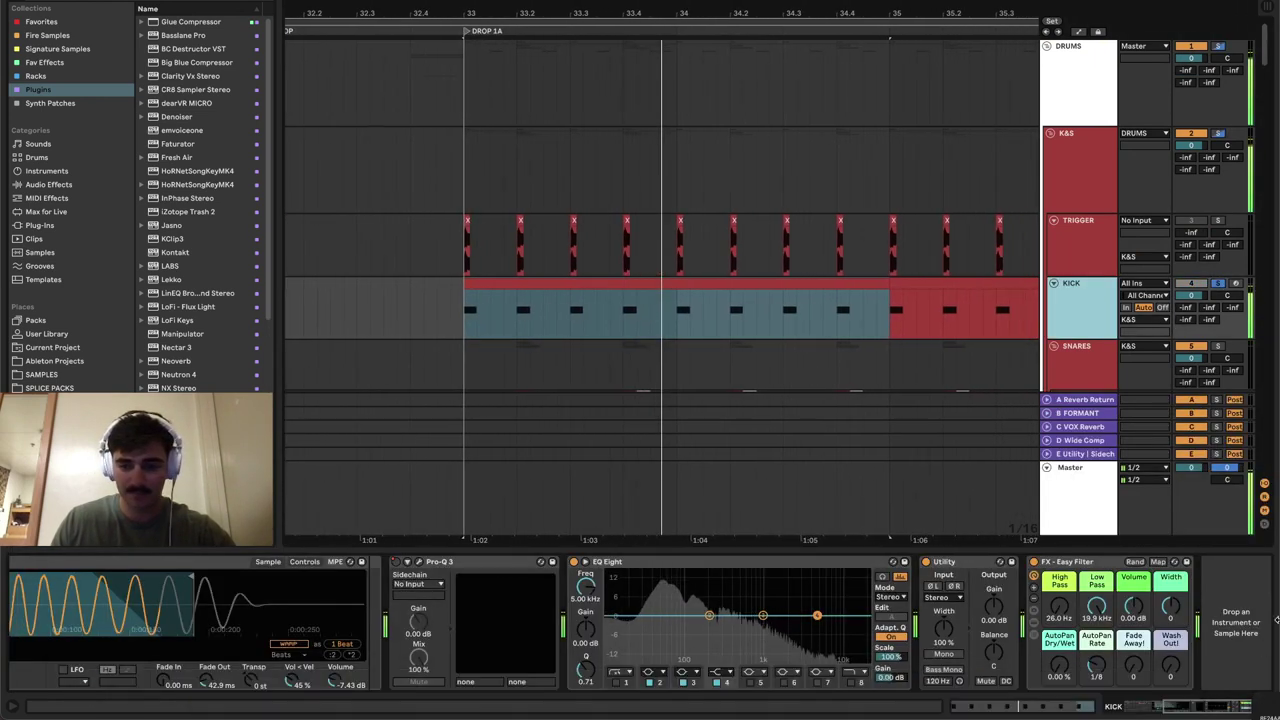
left_click_drag(1188, 707, 982, 707)
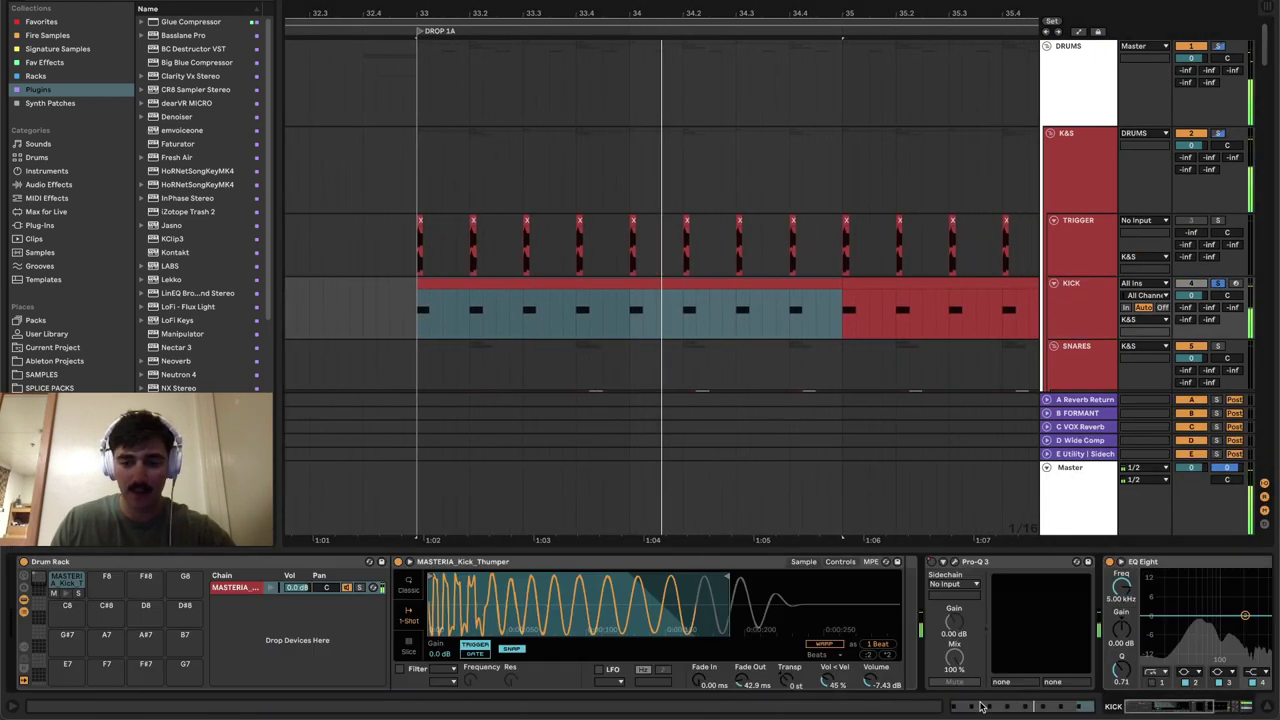
left_click(509, 563)
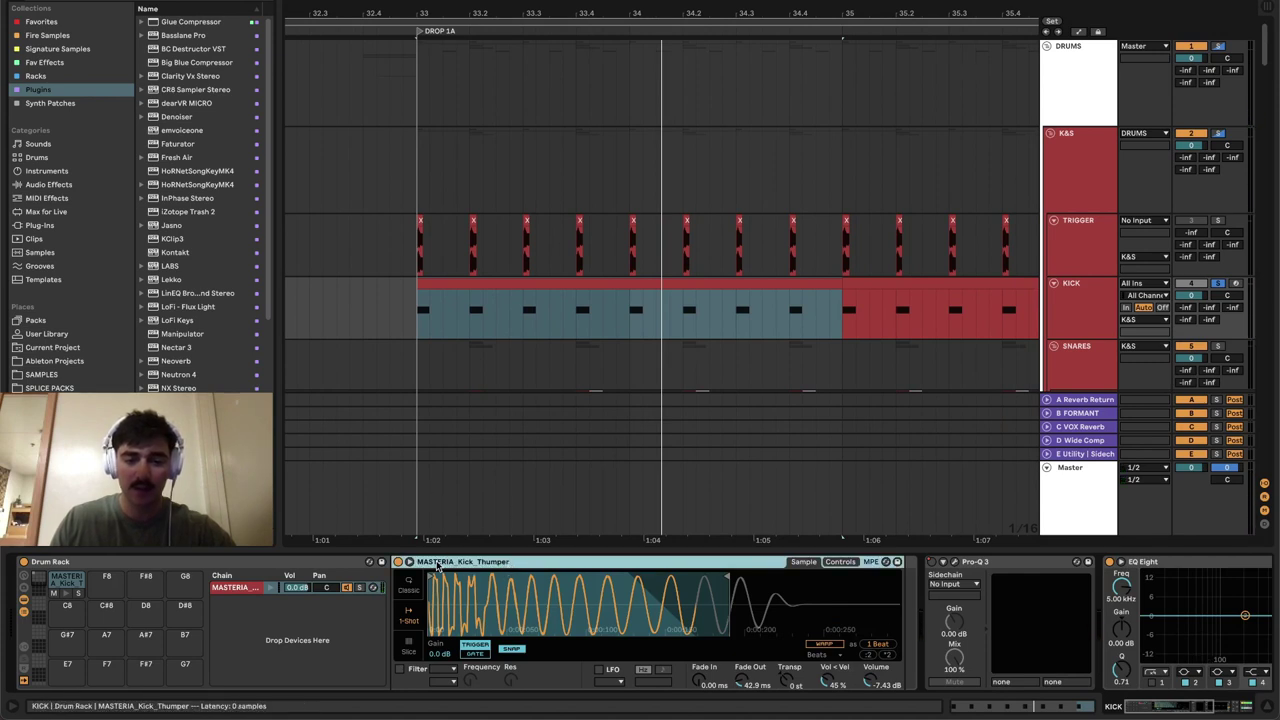
- Reselect the kick clip from 33.1.1, play it again and look over the KICK track's device chain
left_click(571, 297)
scroll(565, 276, "down", 1)
left_click(543, 241)
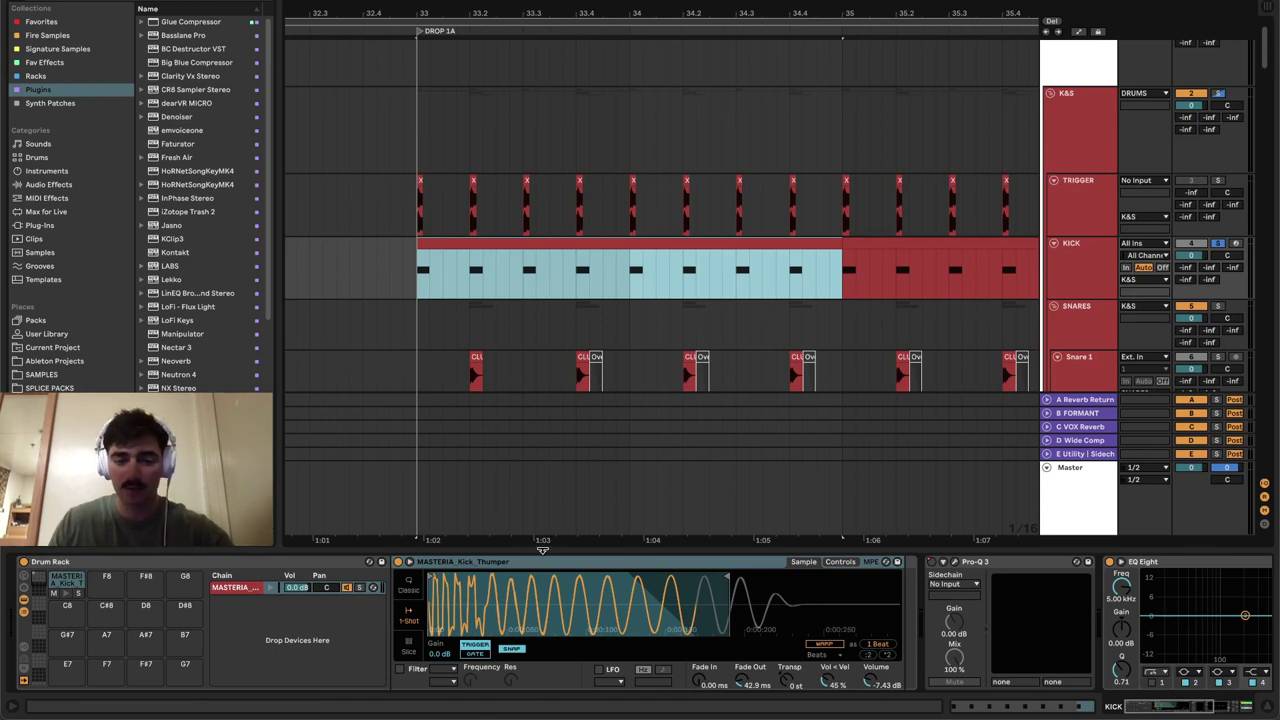
left_click(591, 550)
scroll(920, 446, "left", 5)
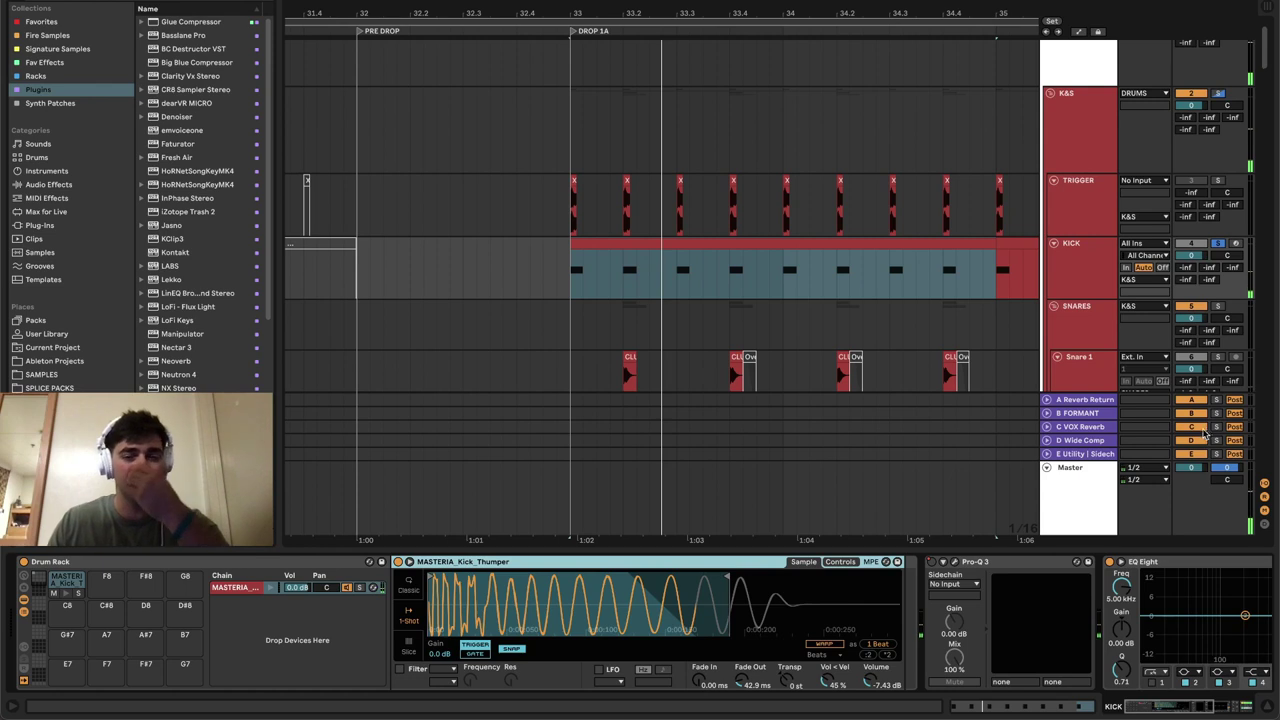
left_click(1095, 290)
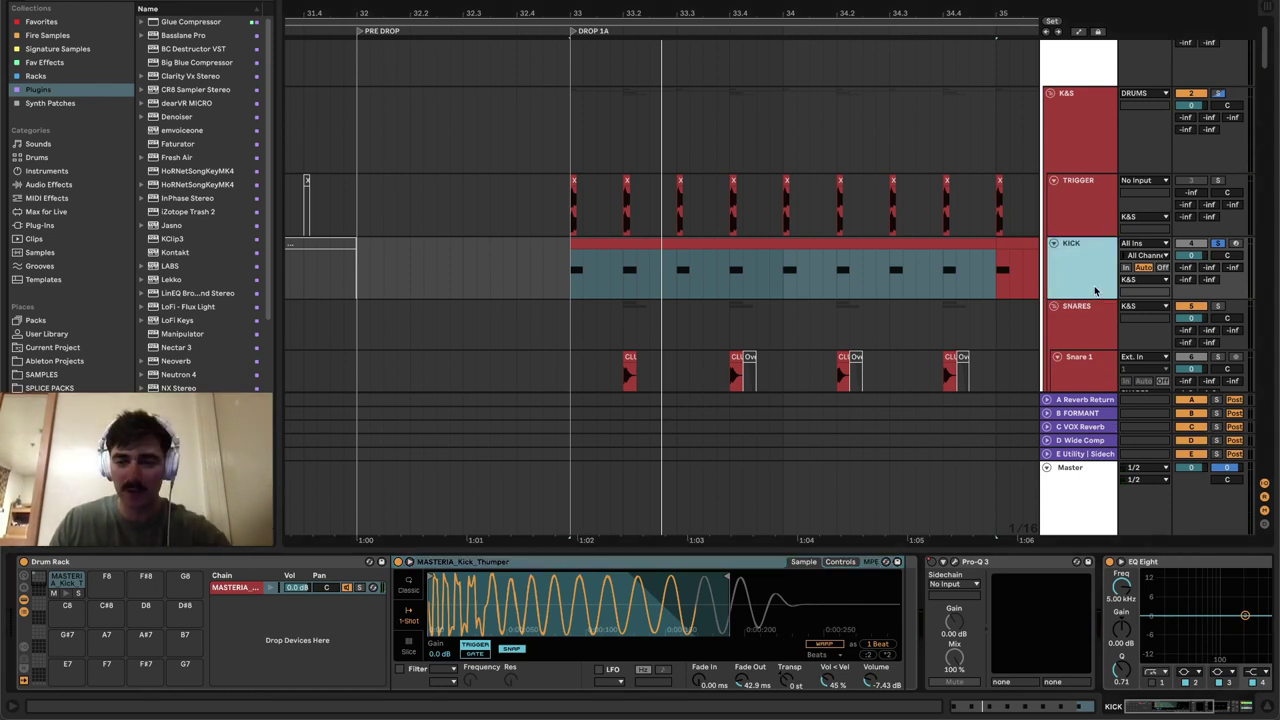
mouse_move(1155, 708)
left_mouse_down()
mouse_move(1171, 710)
mouse_move(1144, 712)
left_mouse_up()
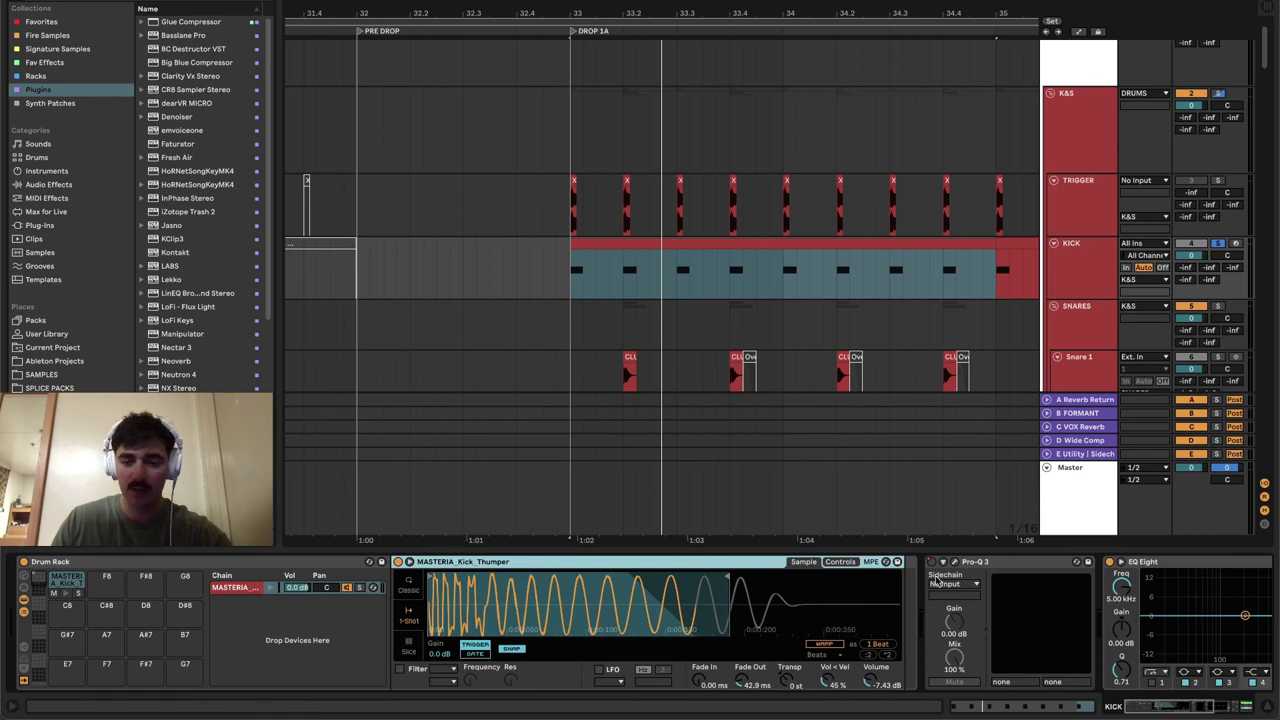
mouse_move(1200, 706)
left_mouse_down()
mouse_move(1254, 706)
mouse_move(1180, 706)
left_mouse_up()
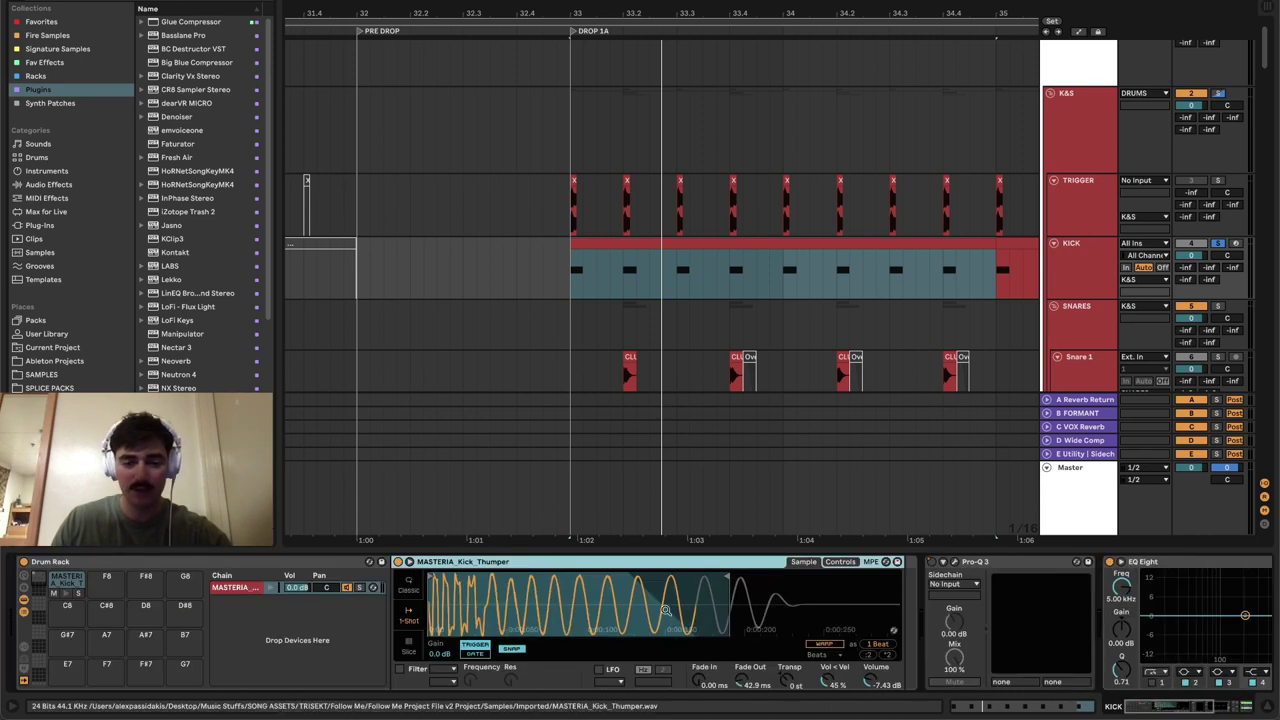
- Show the Master track's device chain and expand its Spectrum into a large display above the devices
left_click(1068, 474)
left_click_drag(1150, 706, 1277, 693)
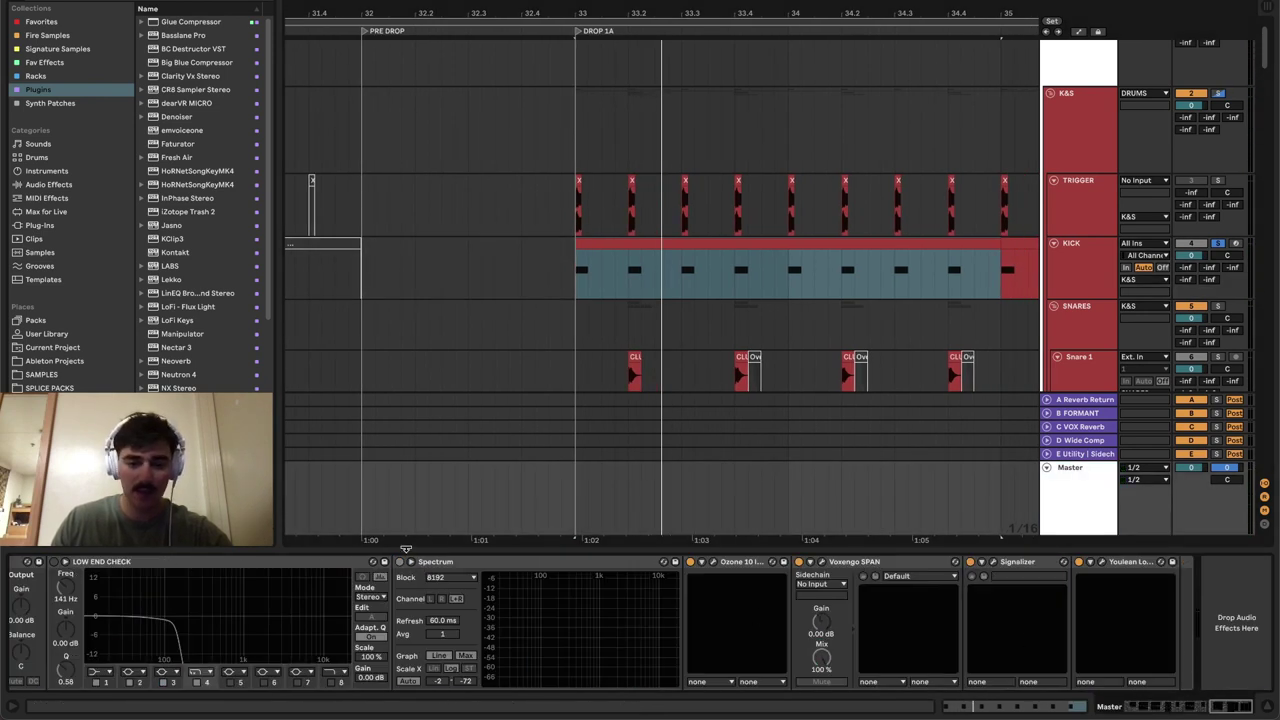
mouse_move(1219, 709)
left_mouse_down()
mouse_move(1179, 711)
mouse_move(1233, 706)
left_mouse_up()
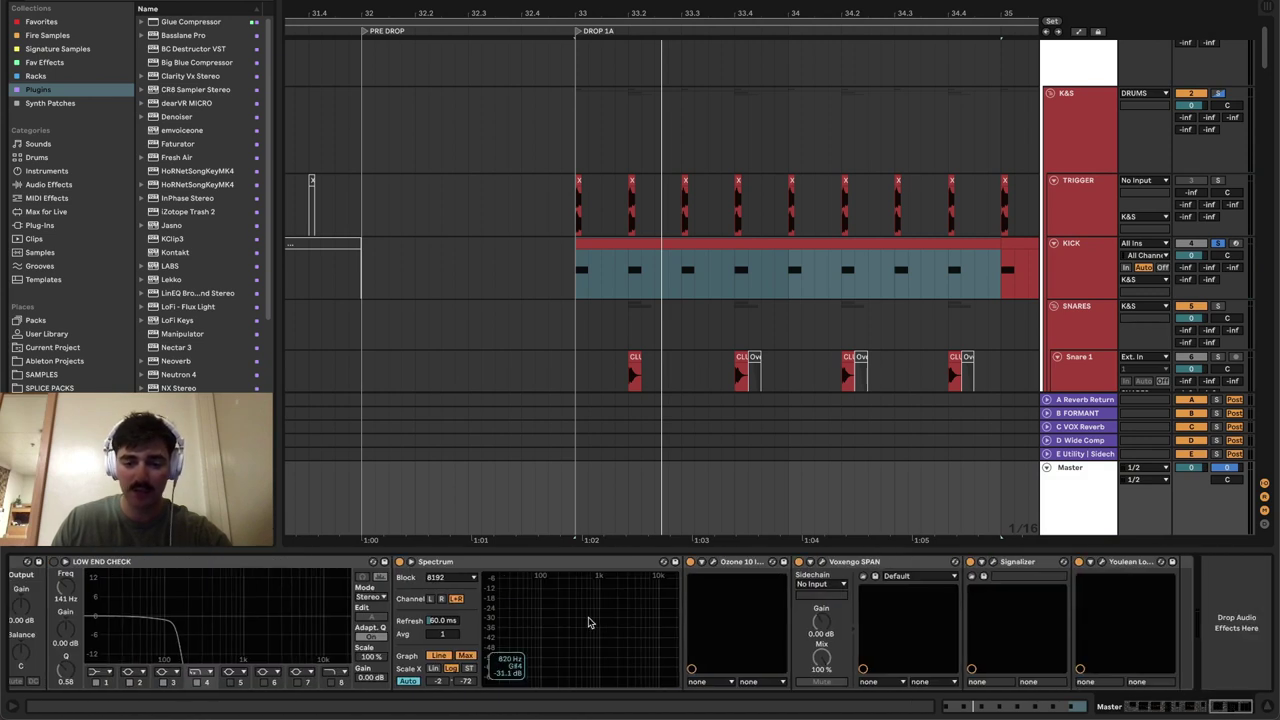
left_click(411, 562)
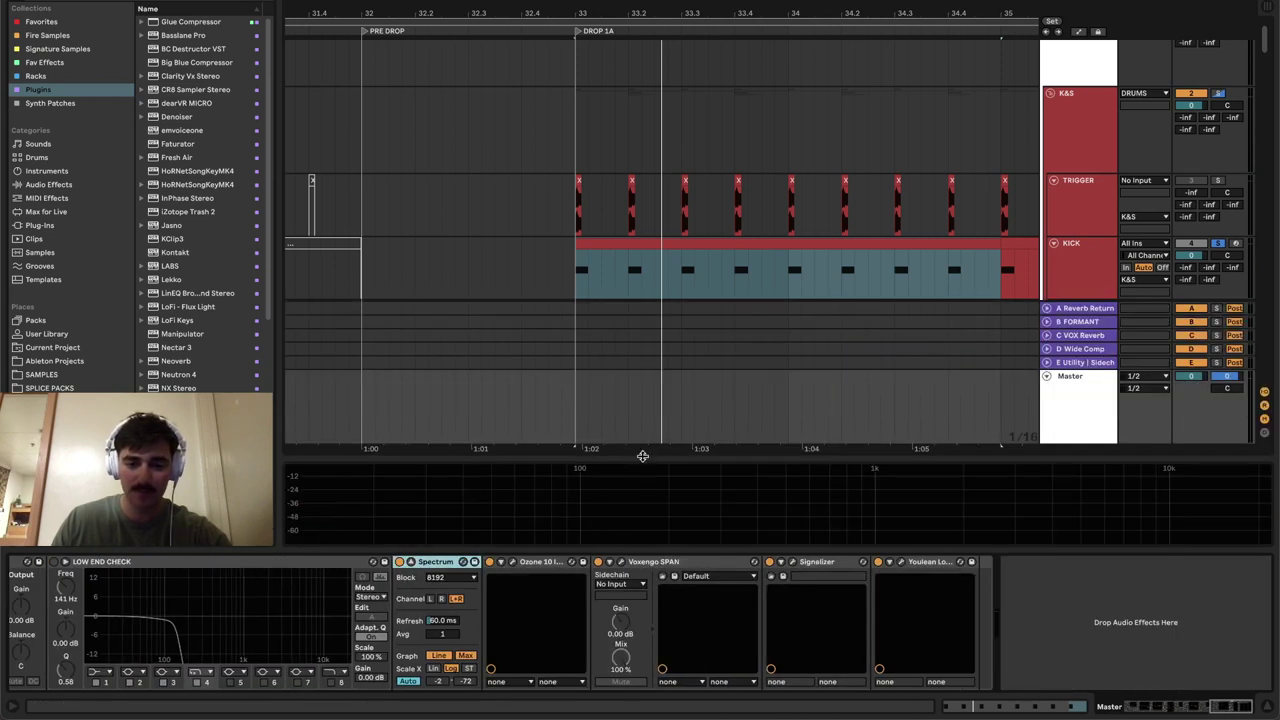
left_click_drag(643, 456, 649, 294)
- Play the soloed kick and examine its low-end peak in the enlarged Spectrum display
key("space")
key("space")
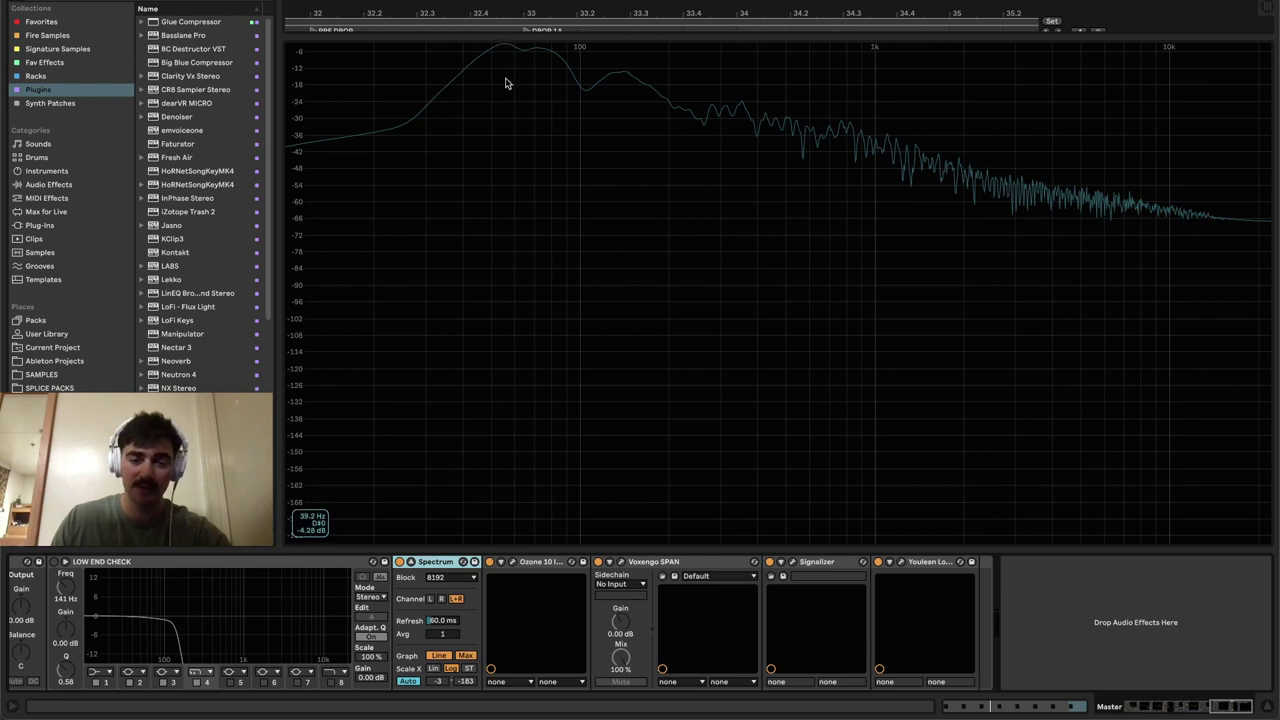
scroll(528, 77, "up", 8)
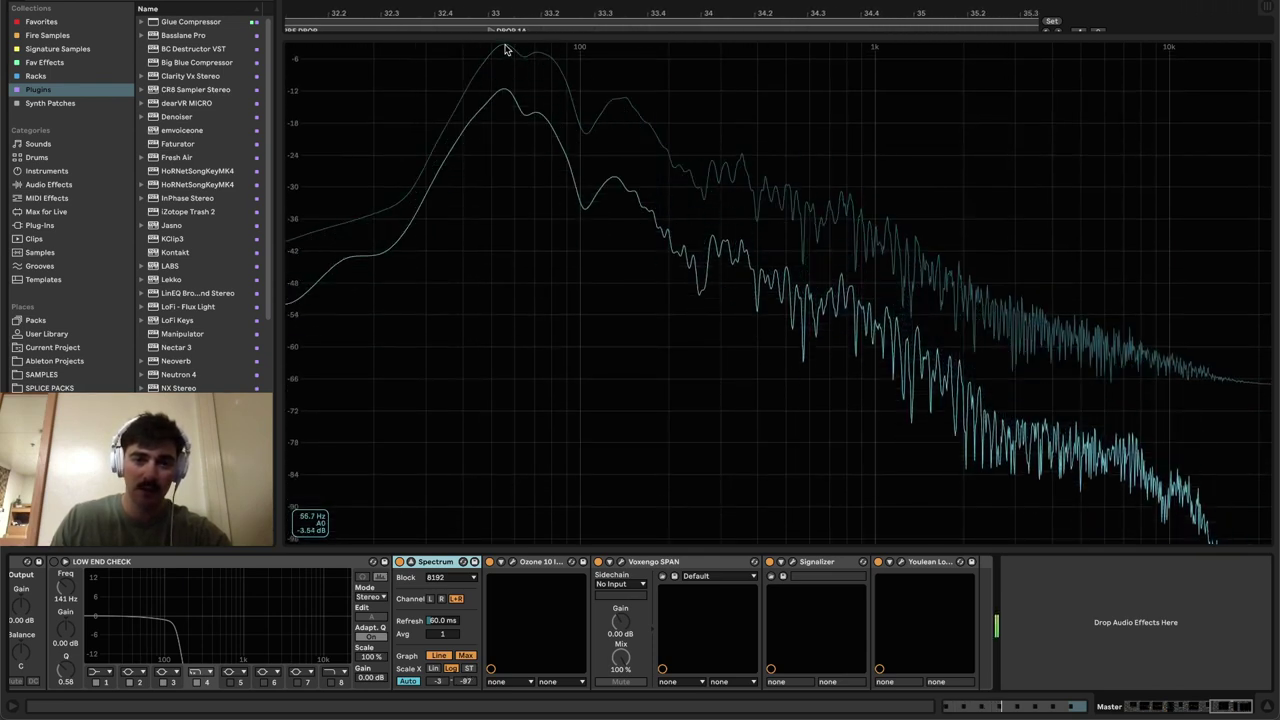
scroll(505, 50, "down", 5)
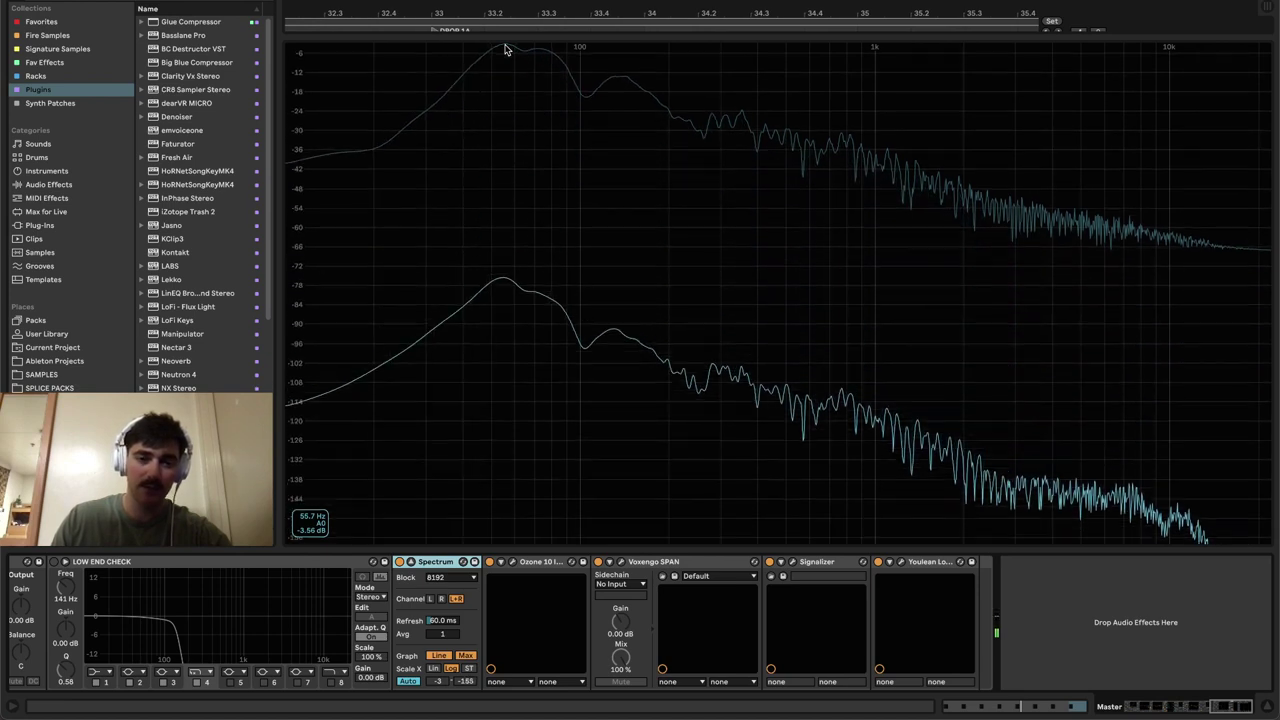
scroll(505, 50, "down", 3)
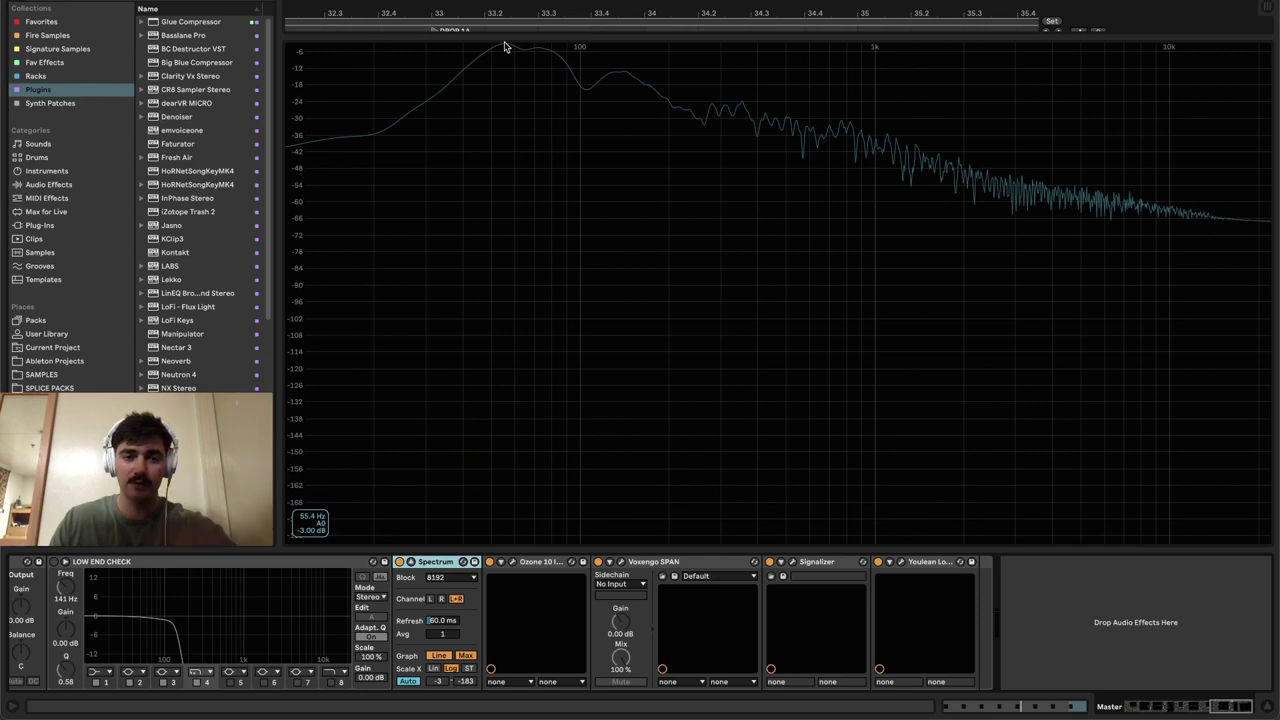
scroll(504, 48, "up", 6)
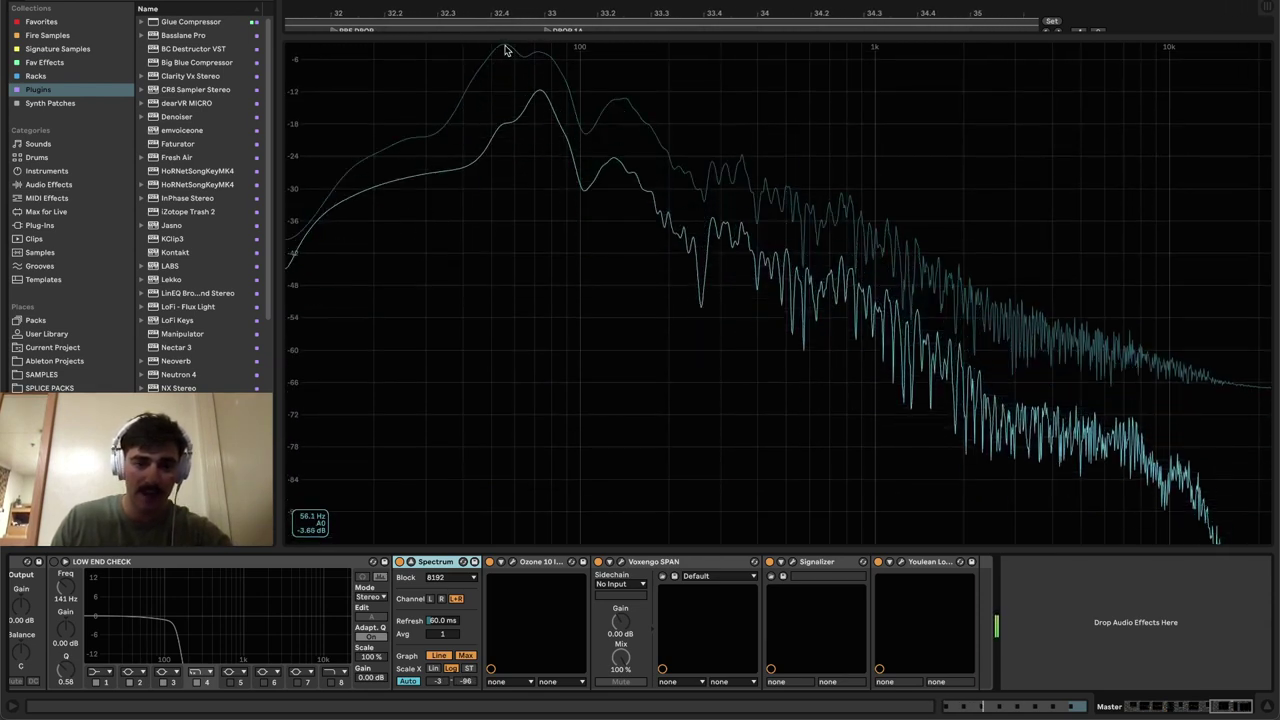
scroll(505, 50, "down", 6)
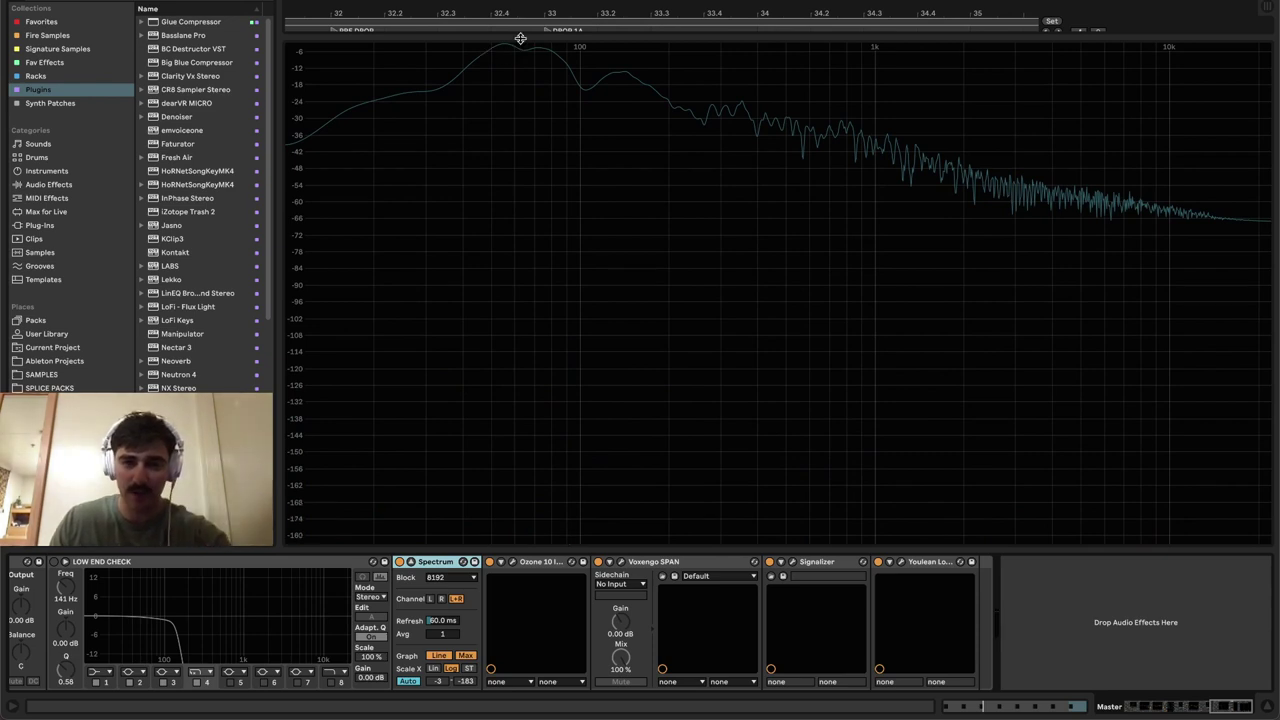
- Shrink the Spectrum display and reselect the kick clip at the start of DROP 1A
left_click_drag(520, 39, 580, 459)
left_click(634, 231)
left_click(631, 242)
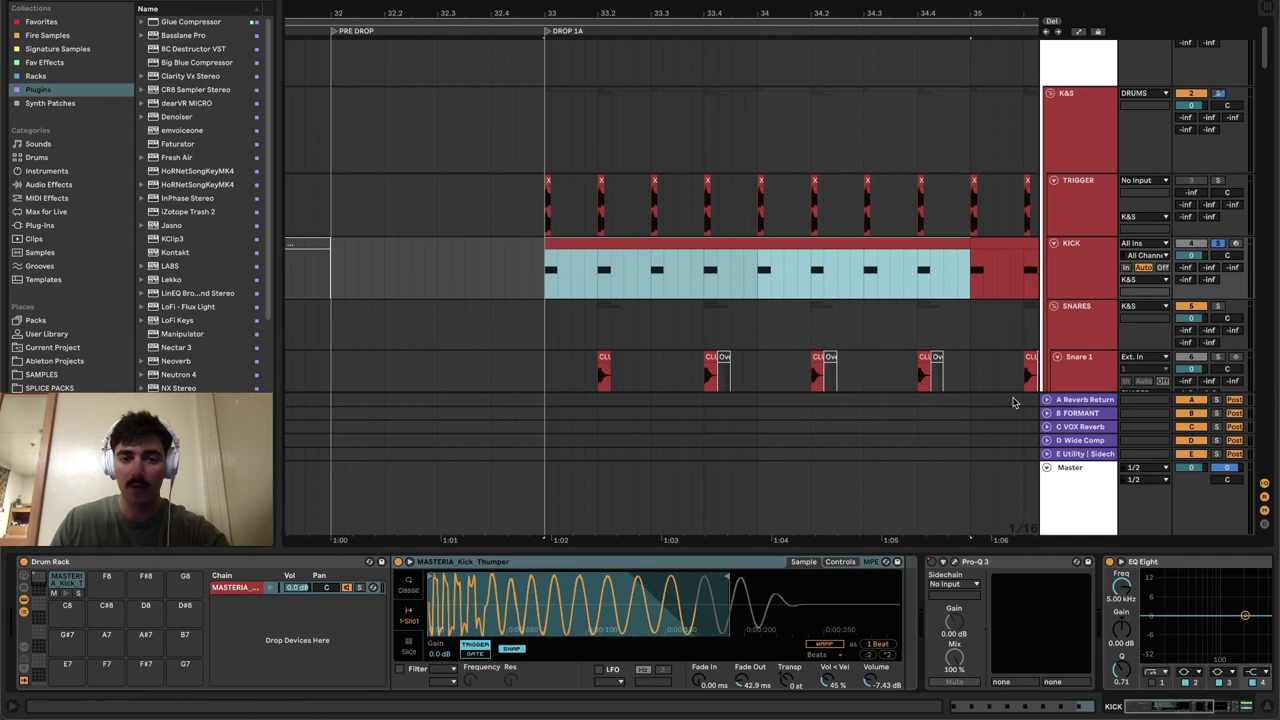
- Set the play position at the start of DROP 1A on the snare tracks and show the SNARES group's device chain
scroll(723, 325, "down", 5)
scroll(815, 335, "up", 4)
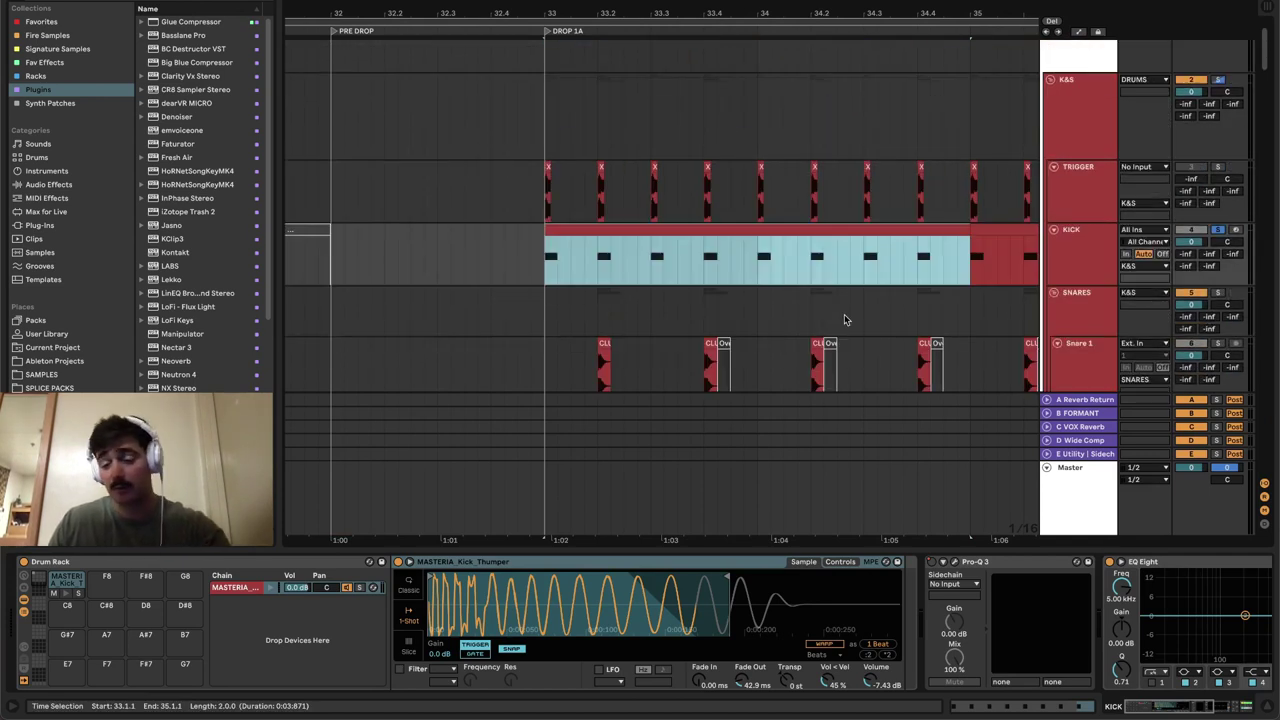
scroll(870, 310, "down", 2)
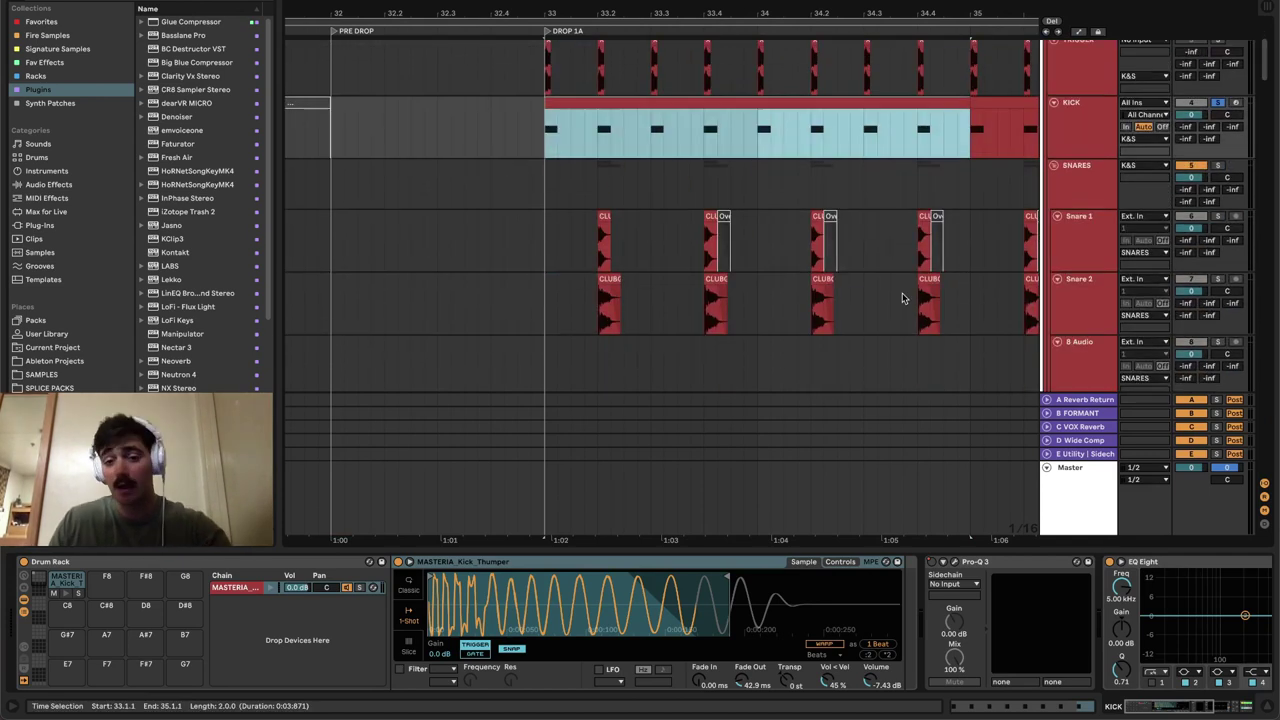
left_click(548, 224)
left_click(1073, 198)
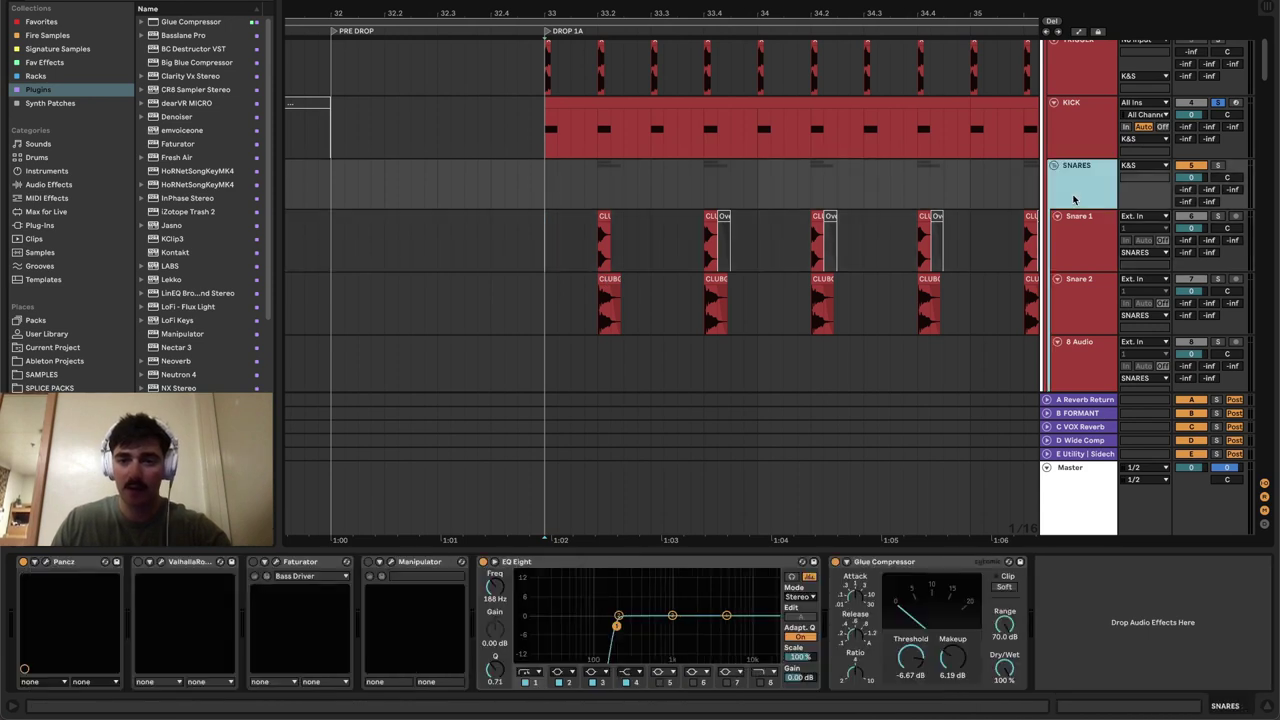
- Select the first DROP 1A clip on Snare 2 at 33.2.1, solo the track and play the clip repeatedly
left_click(588, 300)
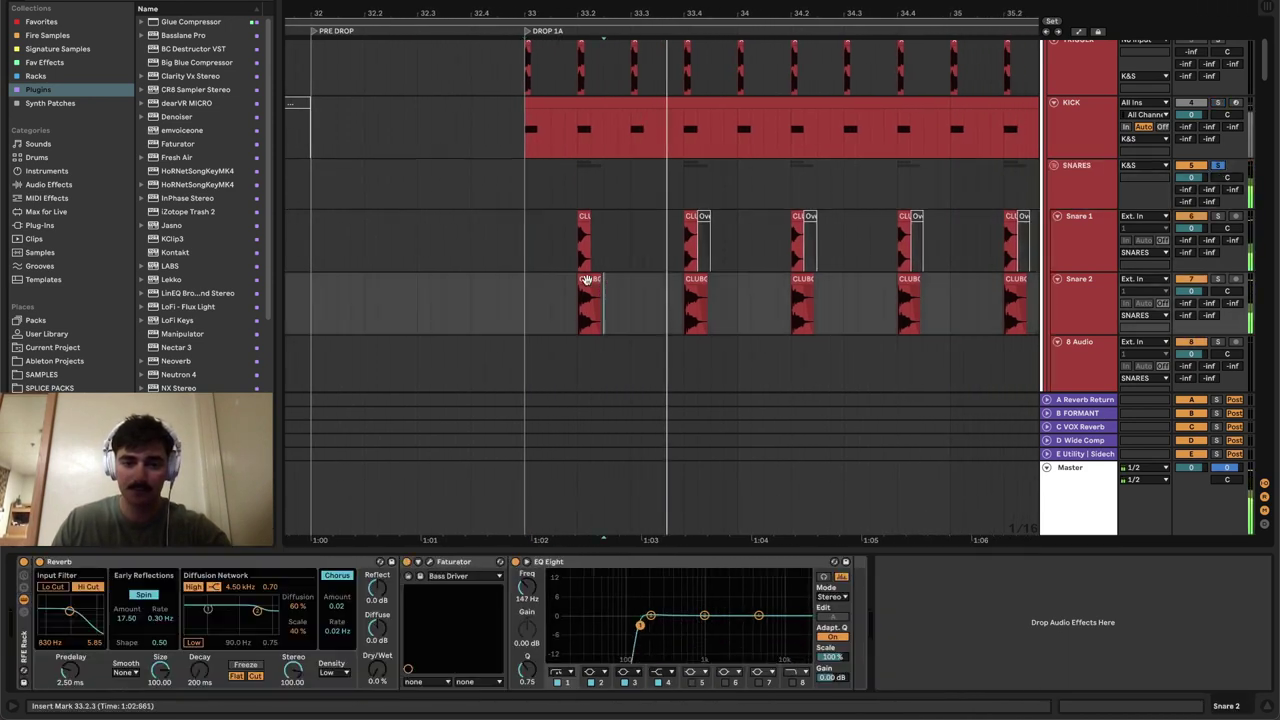
left_click(1216, 281)
key("space")
key("space")
key("space")
key("space")
key("space")
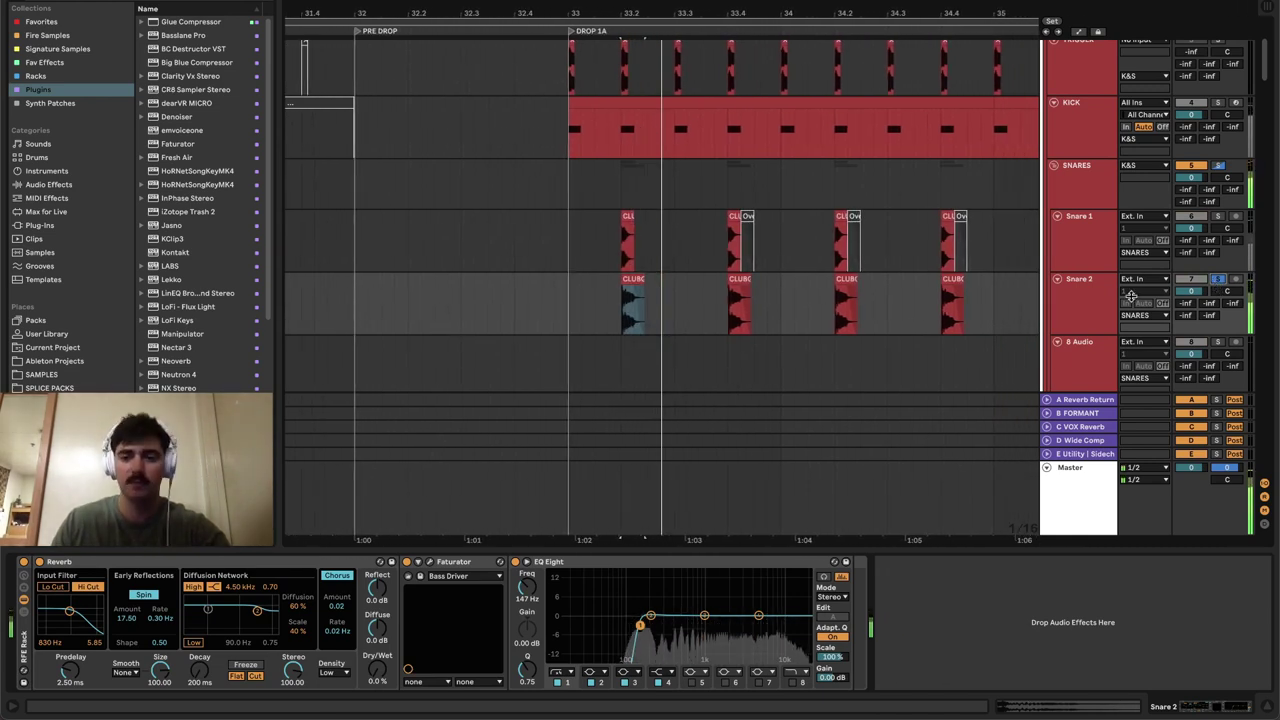
- Show the Snare 2 device chain, then open and close its Faturator plug-in window
left_click(1097, 305)
left_click(427, 563)
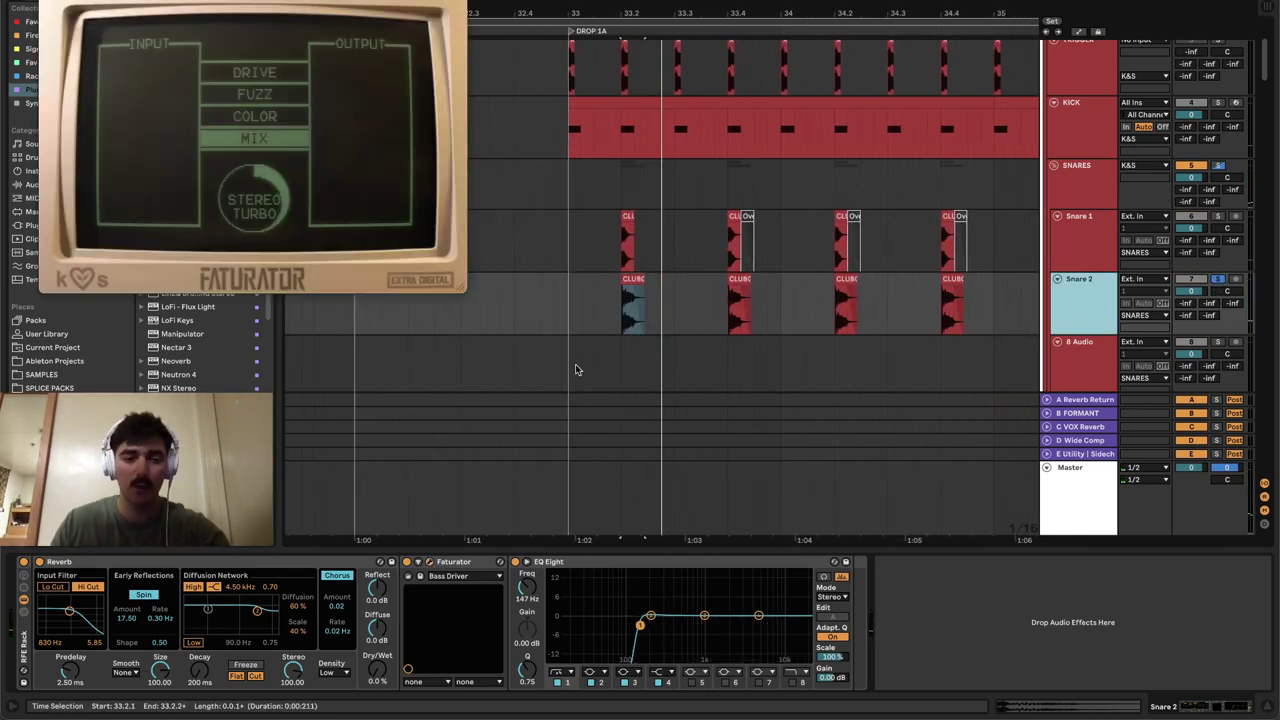
left_click(49, 1)
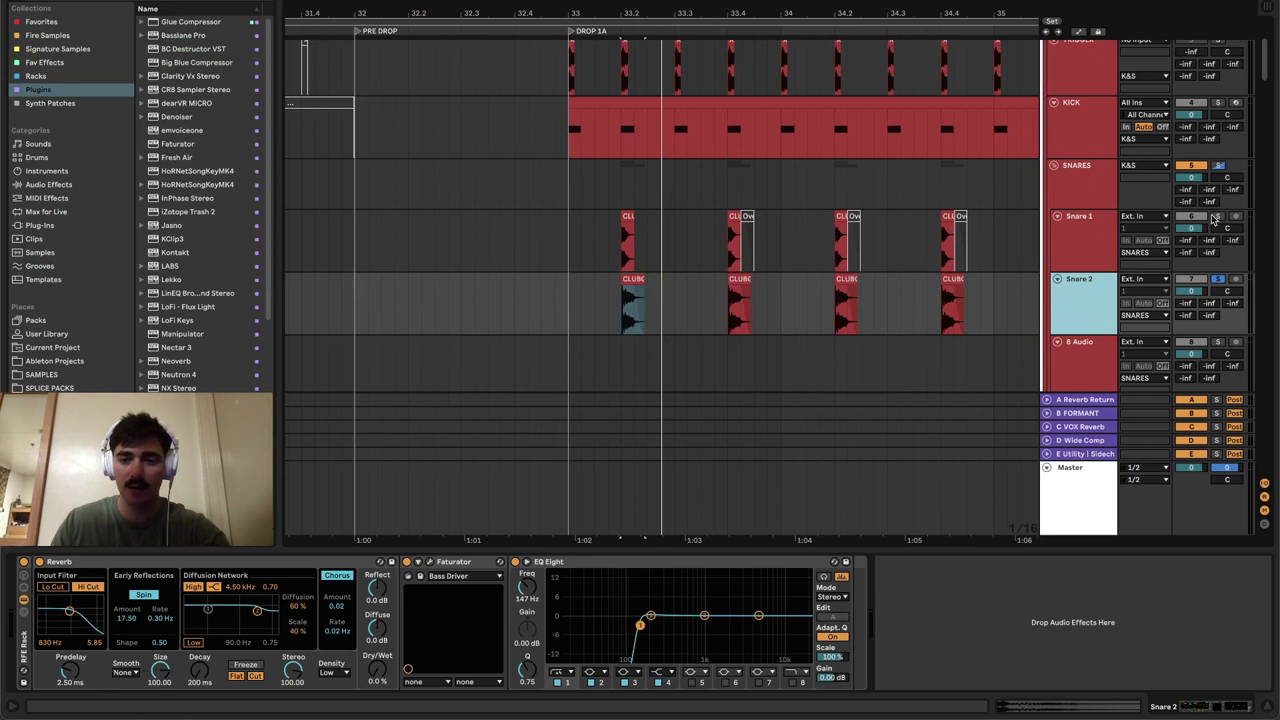
- Audition Snare 1 in solo with its device chain shown, then hear both snares with the SNARES group's chain
left_click(1094, 233)
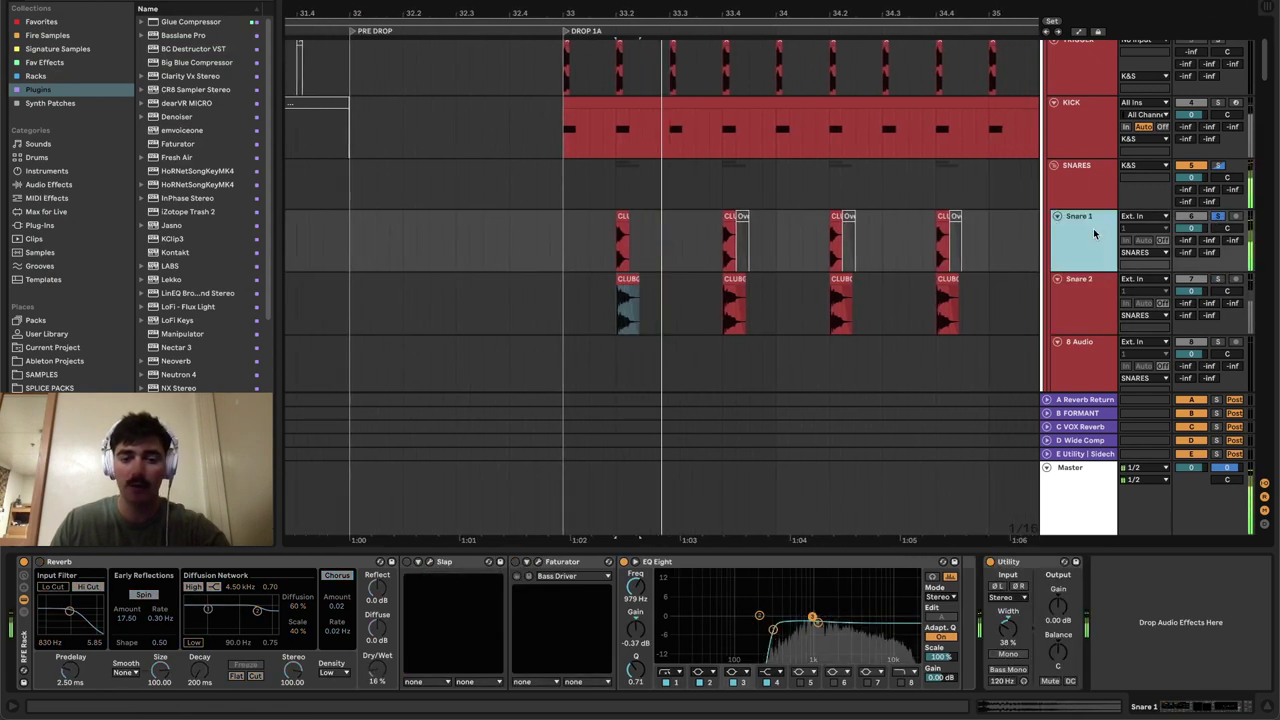
left_click(1088, 182)
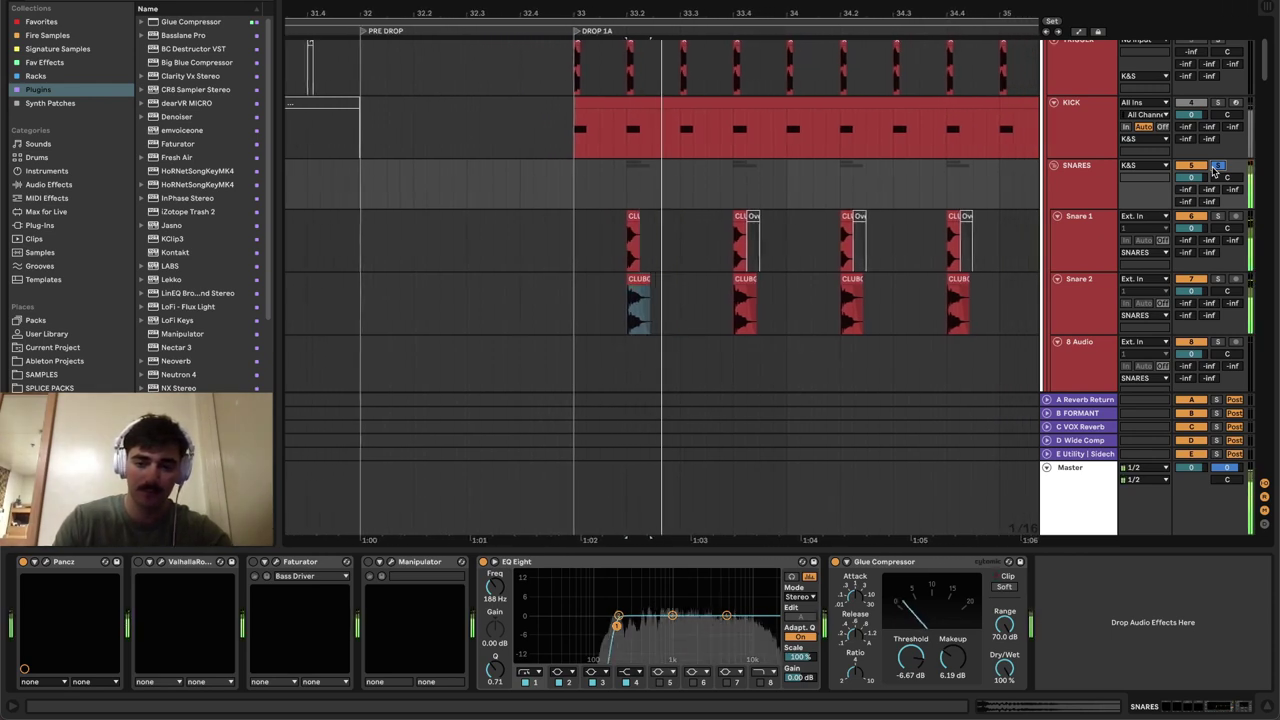
- Show the Master device chain with its spectrum and play the soloed snares to hear them with MONO CHECK on and off
left_click(1089, 482)
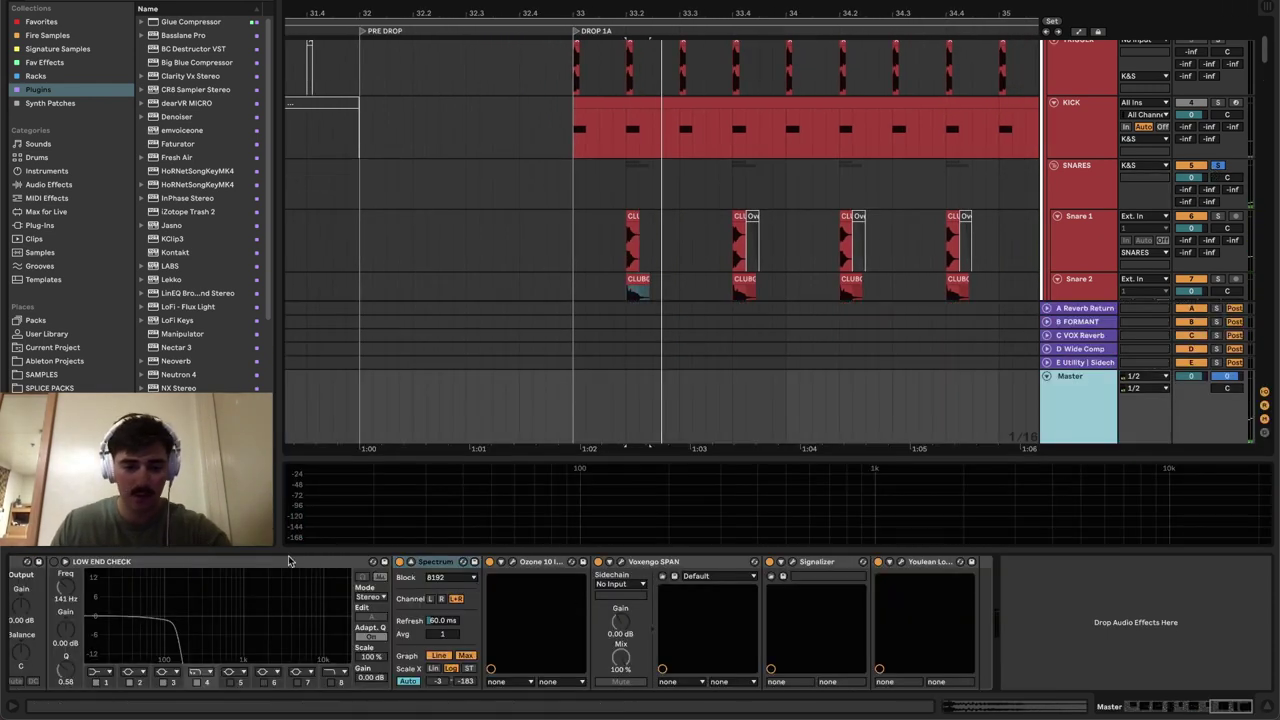
left_click(1183, 712)
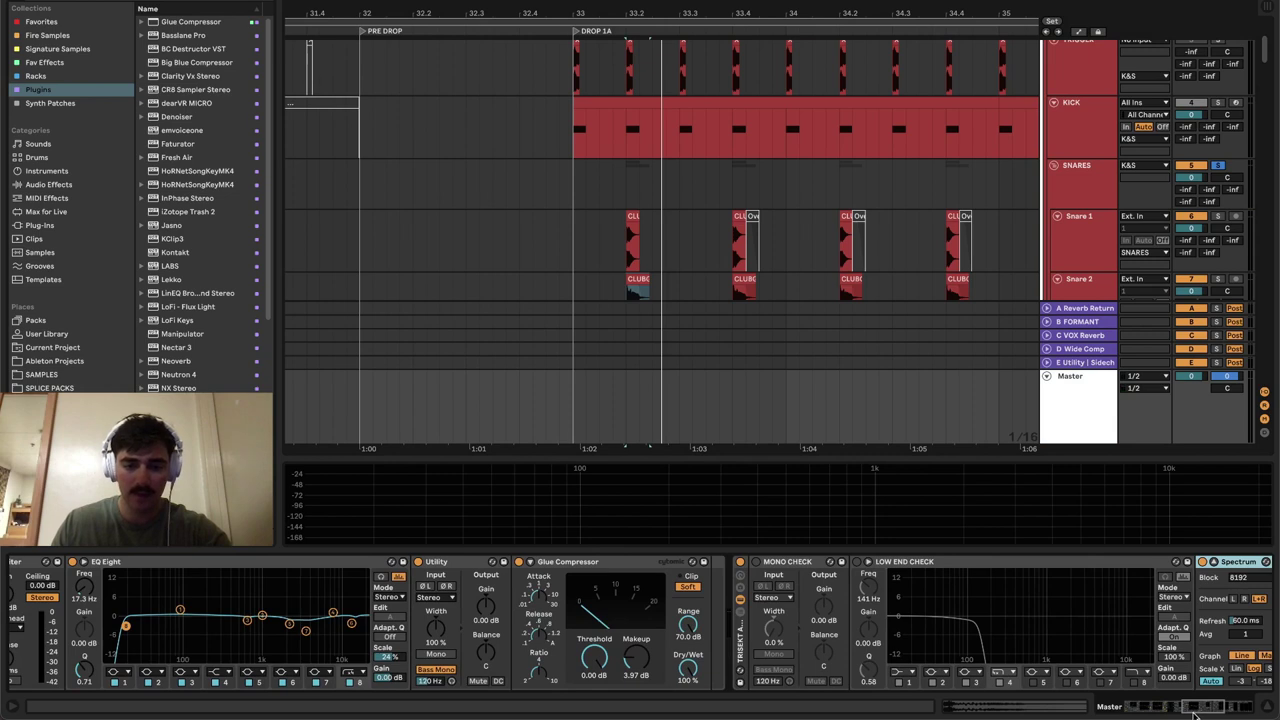
left_click_drag(1193, 715, 1194, 713)
key("space")
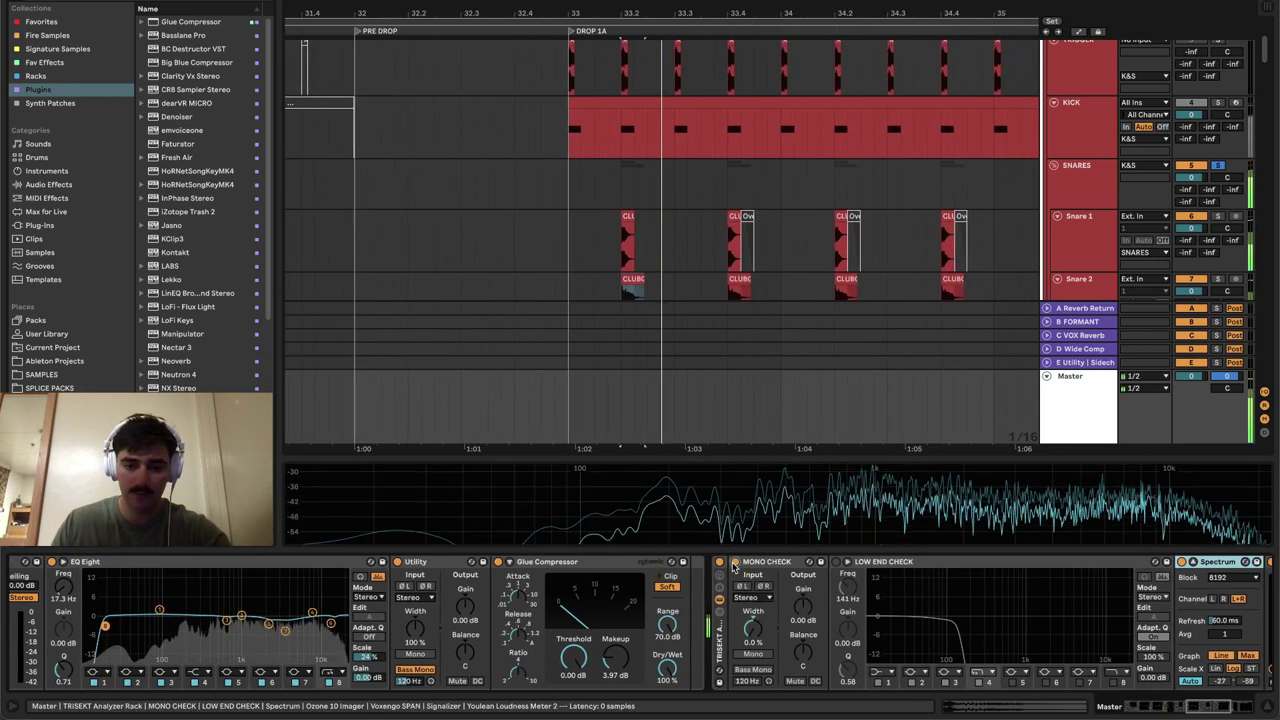
left_click(734, 562)
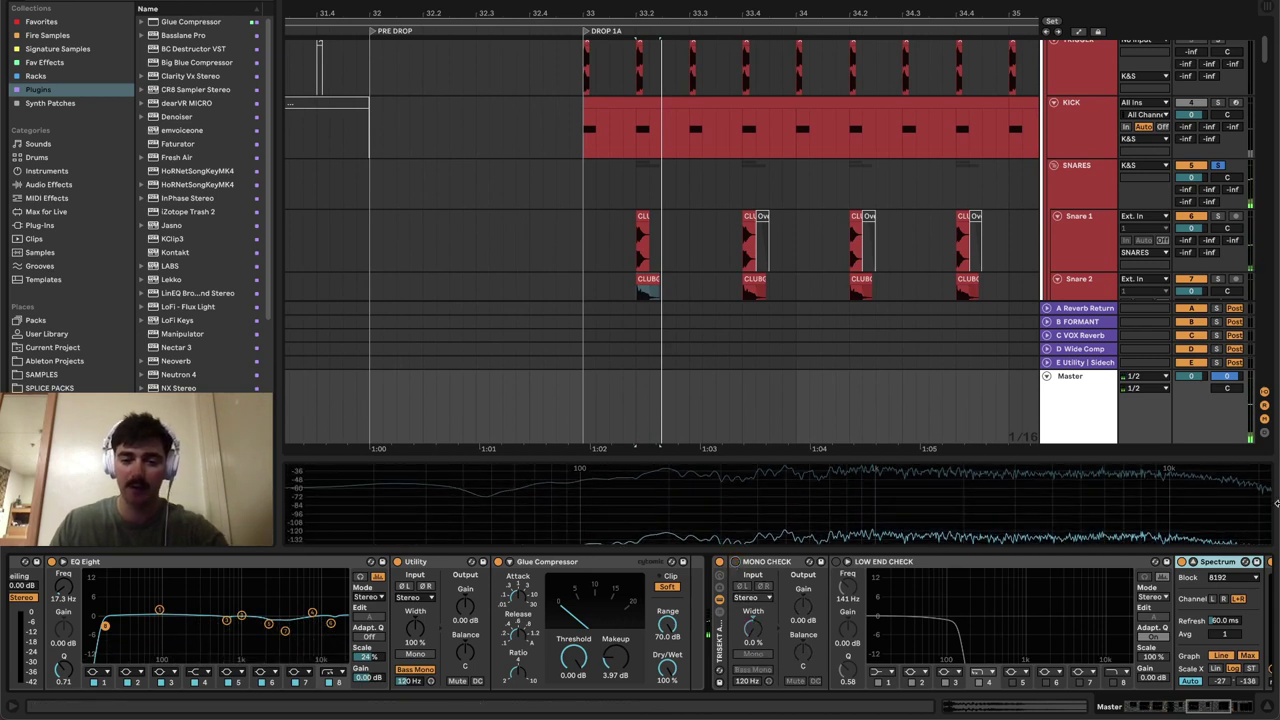
- Select the first DROP 1A clip on Snare 2, followed by the one on Snare 1, to compare their device chains
left_click(675, 189)
scroll(675, 189, "down", 2)
left_click(649, 222)
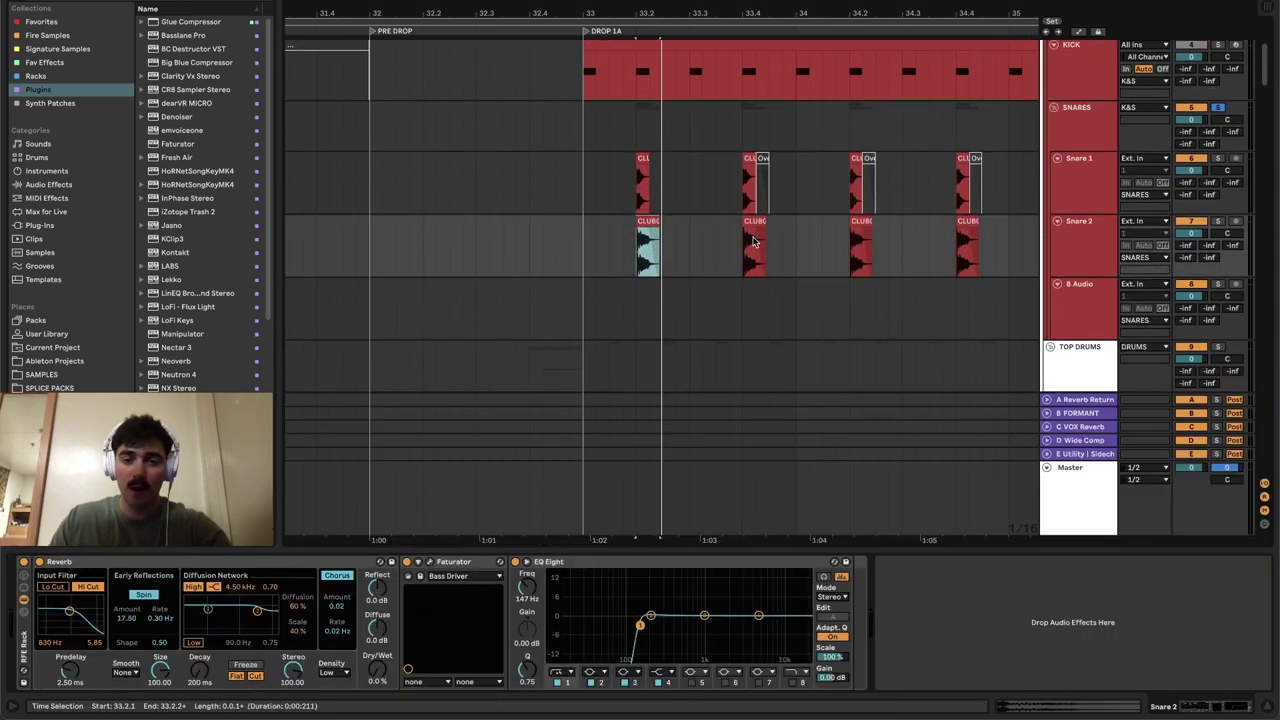
key("Up")
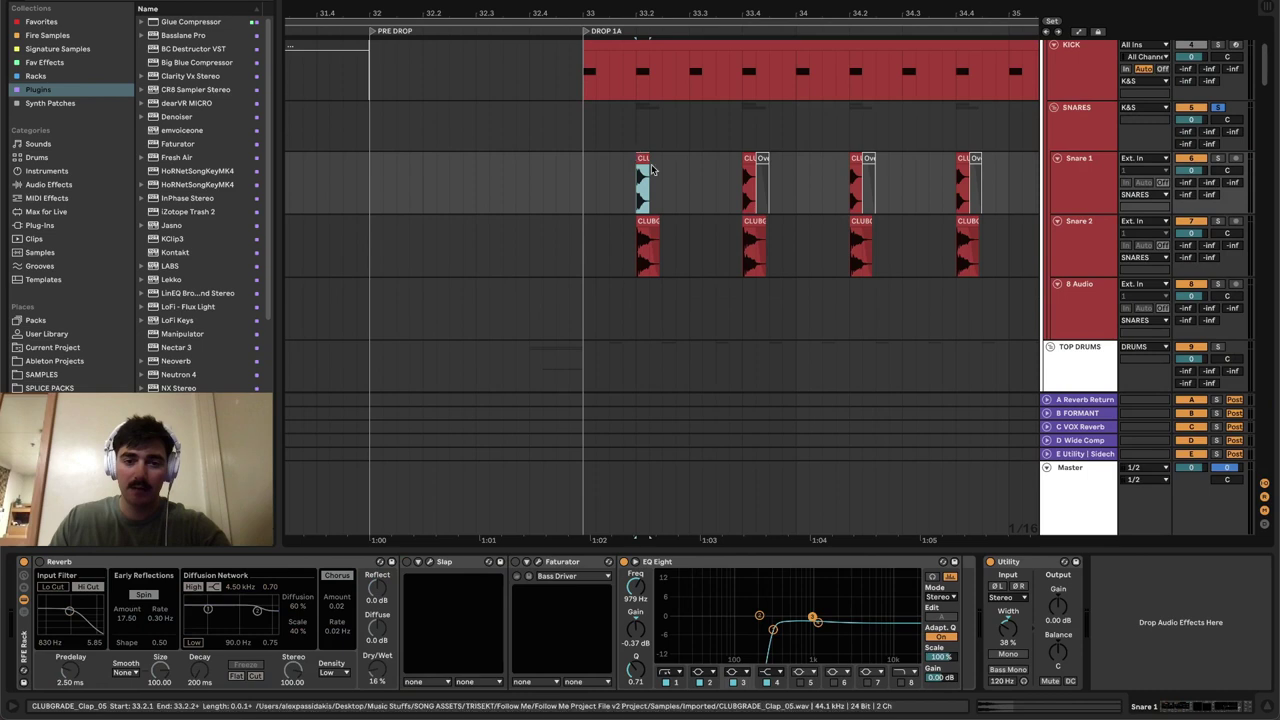
- Look over the kick and snare pattern from DROP 1A to DROP 1B and select the KICK clip from 33.1.1 to 35.1.1
scroll(960, 270, "up", 2)
scroll(890, 275, "down", 4)
scroll(807, 256, "down", 4)
scroll(870, 280, "up", 5)
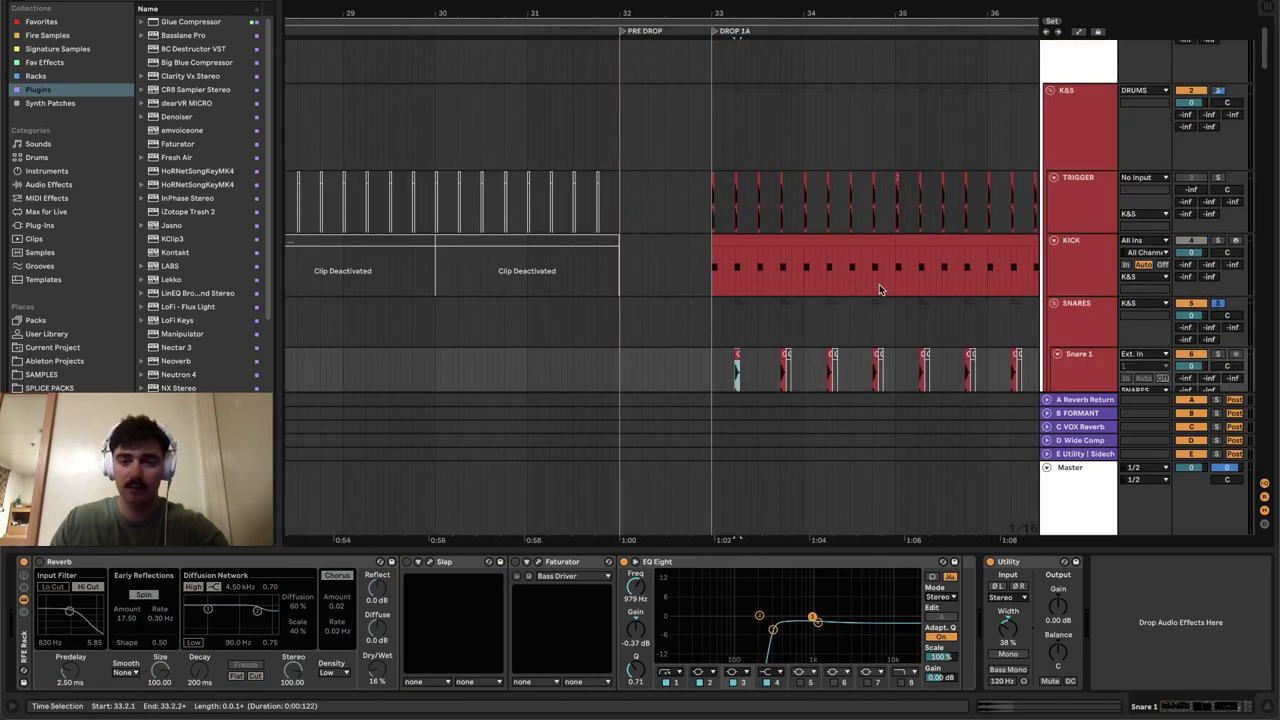
scroll(600, 194, "down", 4)
scroll(740, 363, "right", 4)
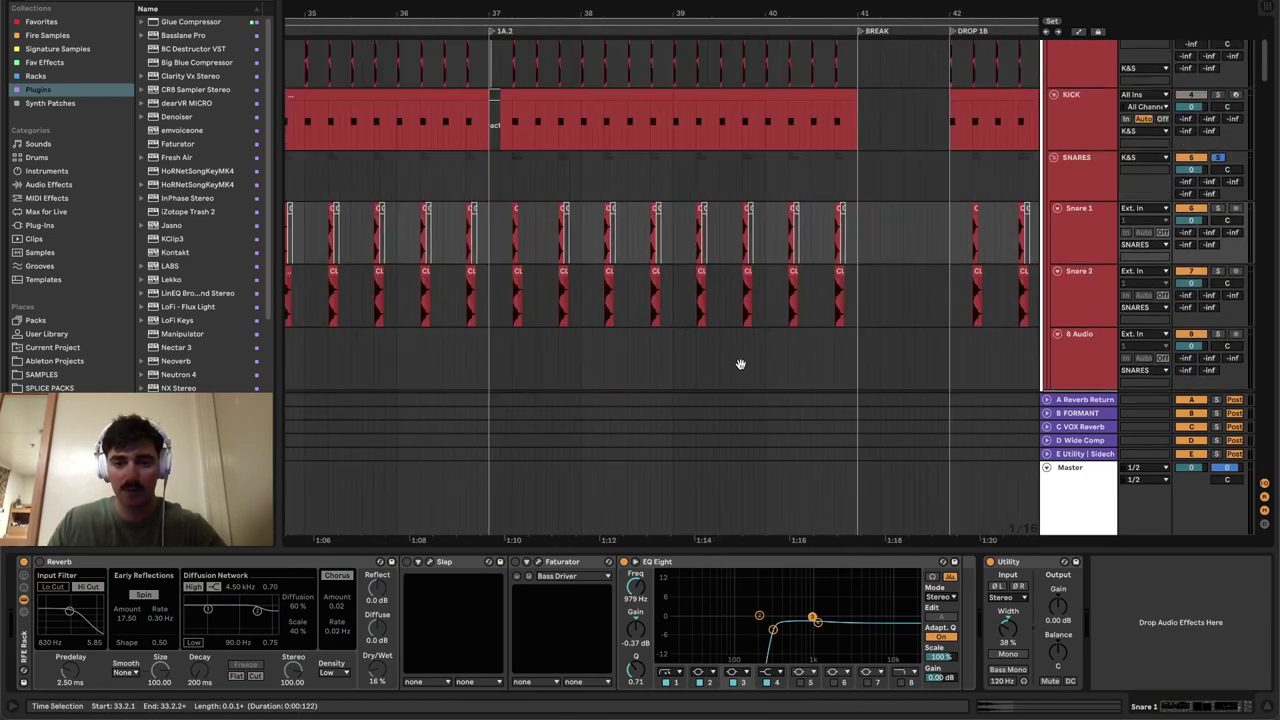
left_click_drag(1080, 158, 1137, 326)
left_click(517, 184)
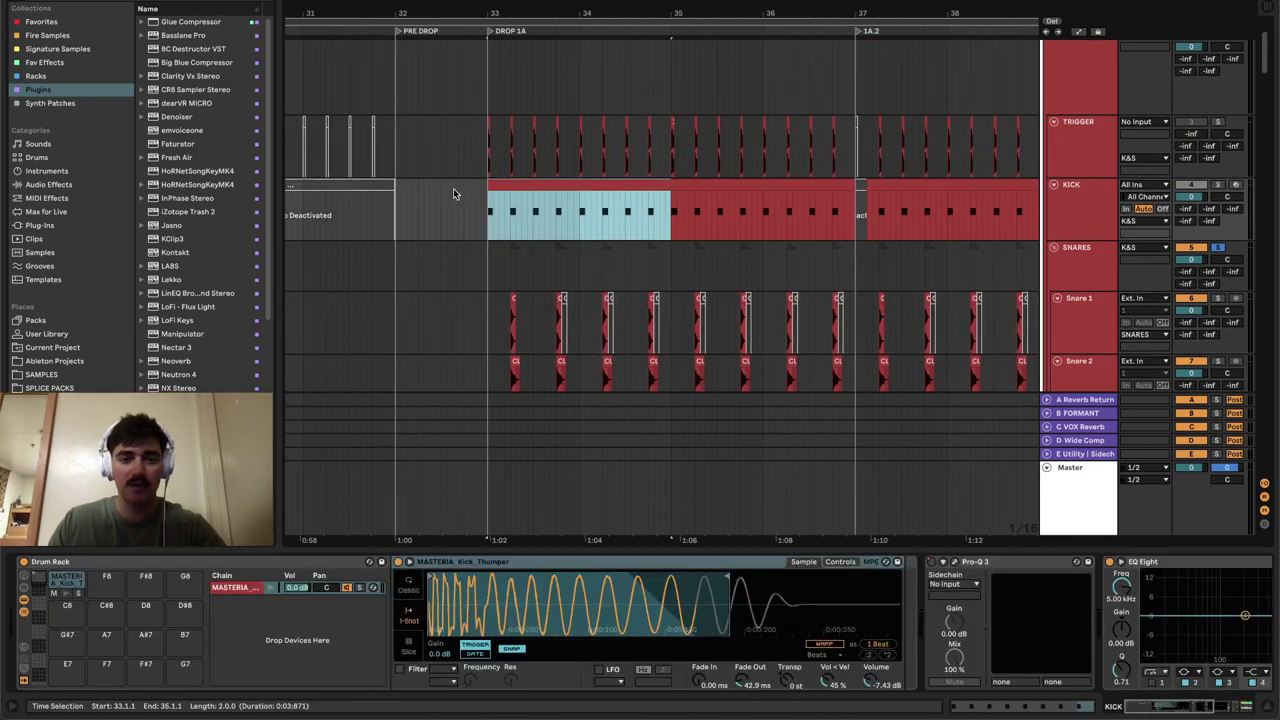
- Select the first TRIGGER clip of DROP 1A, solo the track, lower its volume to -18.8 dB and play it
scroll(453, 188, "up", 4)
left_click(576, 150)
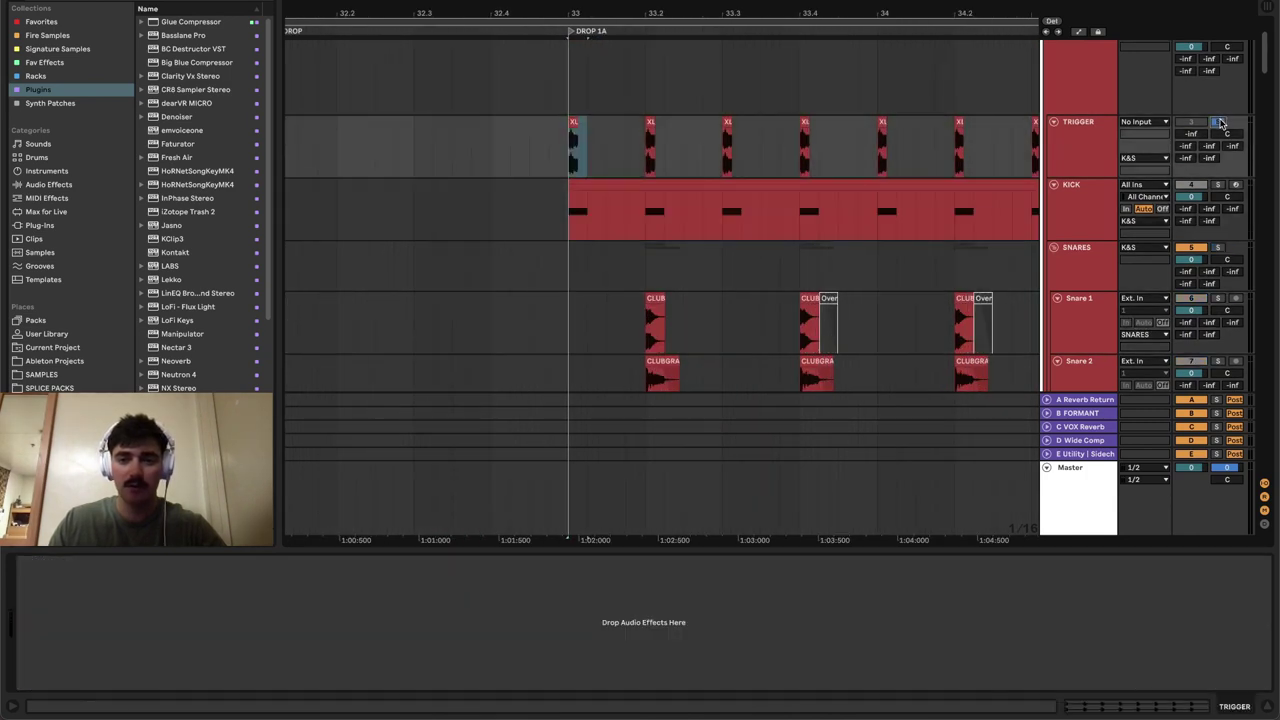
key("space")
left_click_drag(1191, 134, 1191, 104)
key("space")
key("space")
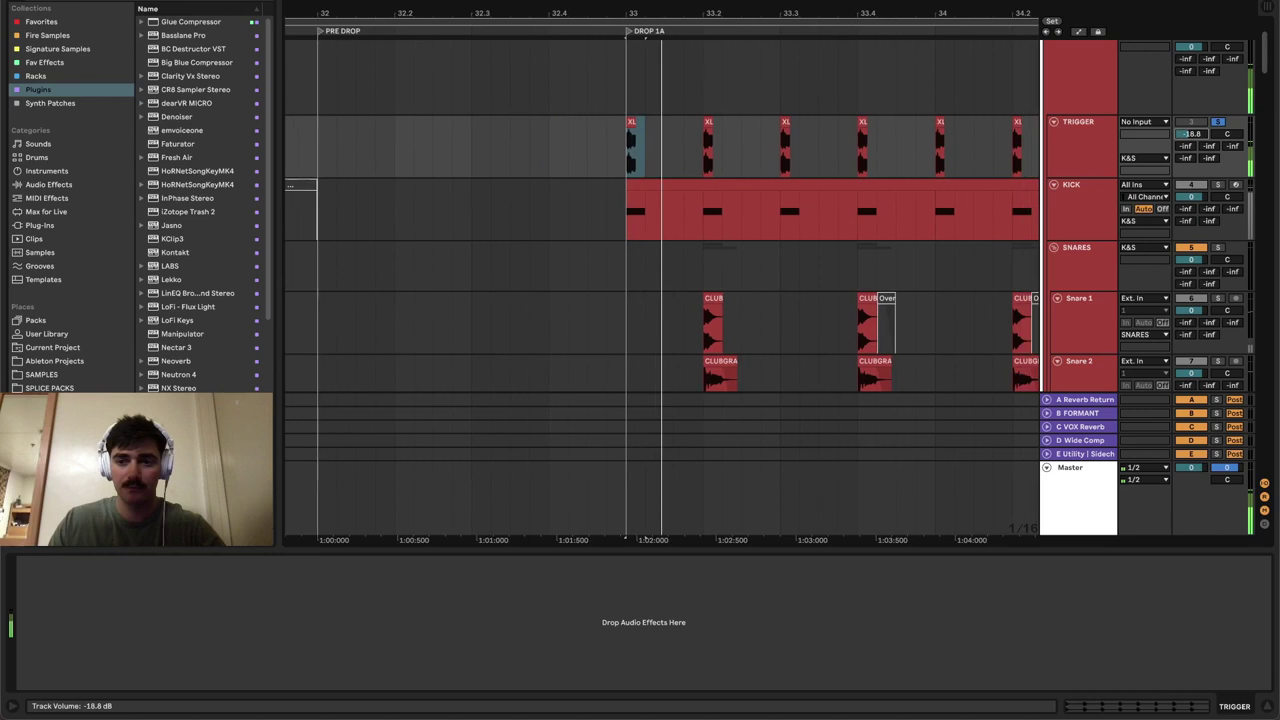
- Set the play position at the start of DROP 1A on Hat 1 and show the track's device chain
scroll(863, 198, "down", 6)
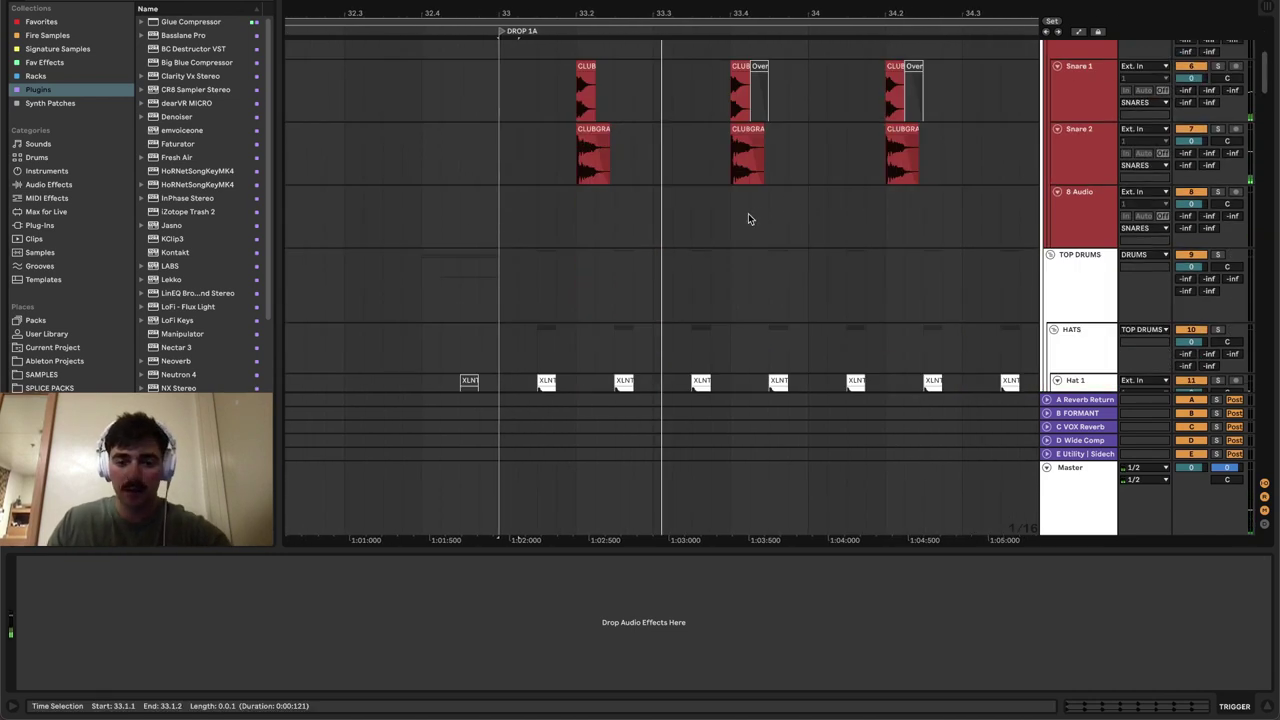
left_click(518, 232)
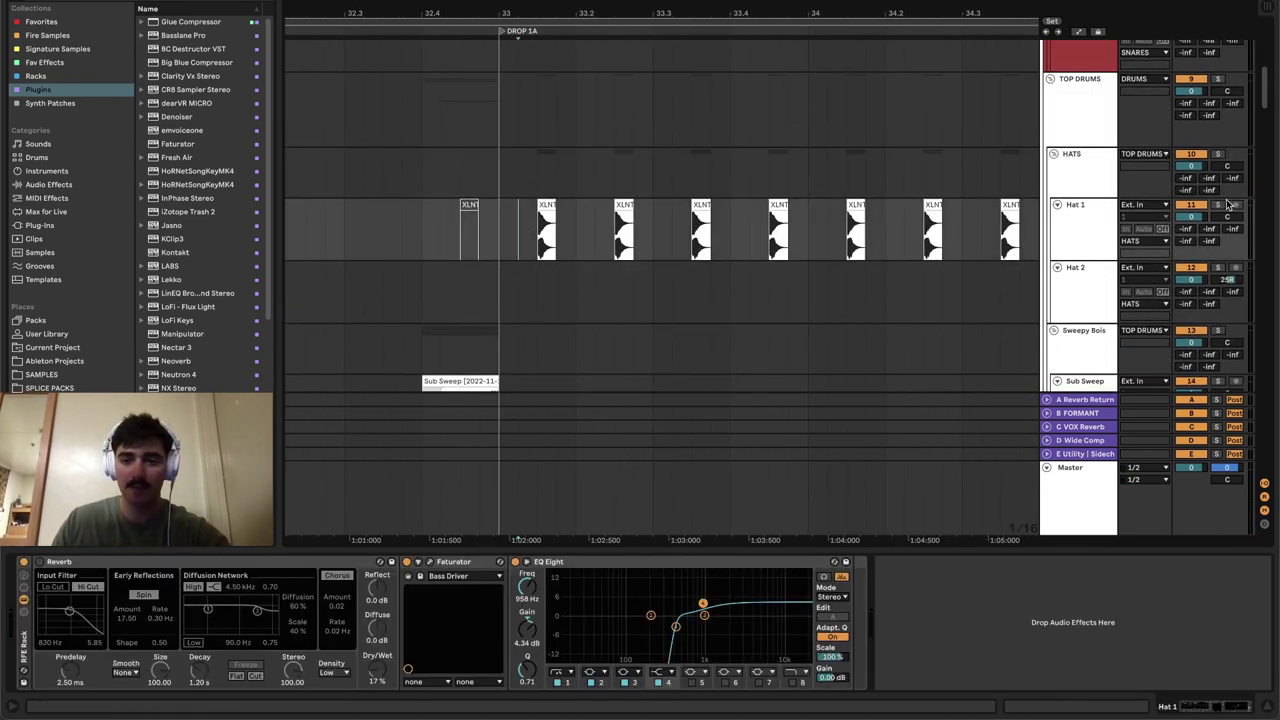
key("space")
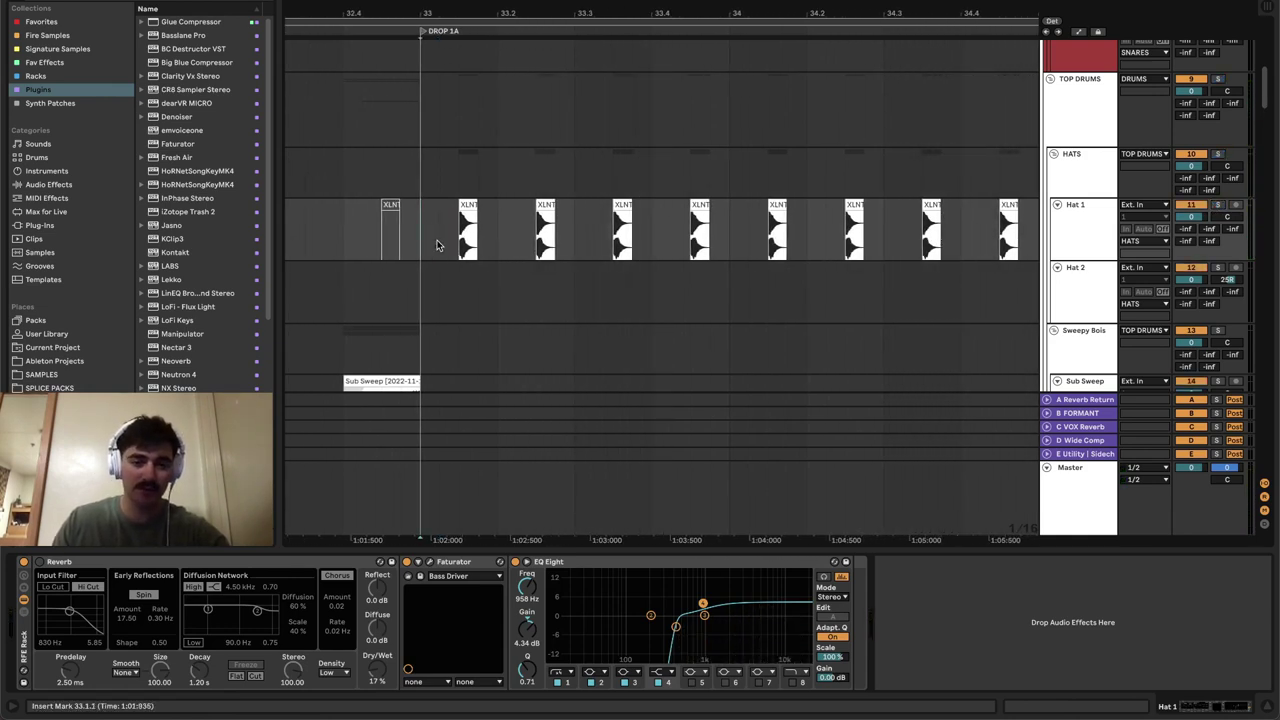
- Look over the hats, sweeps and percussion tracks of the TOP DRUMS group around DROP 1A
key("minus")
key("minus")
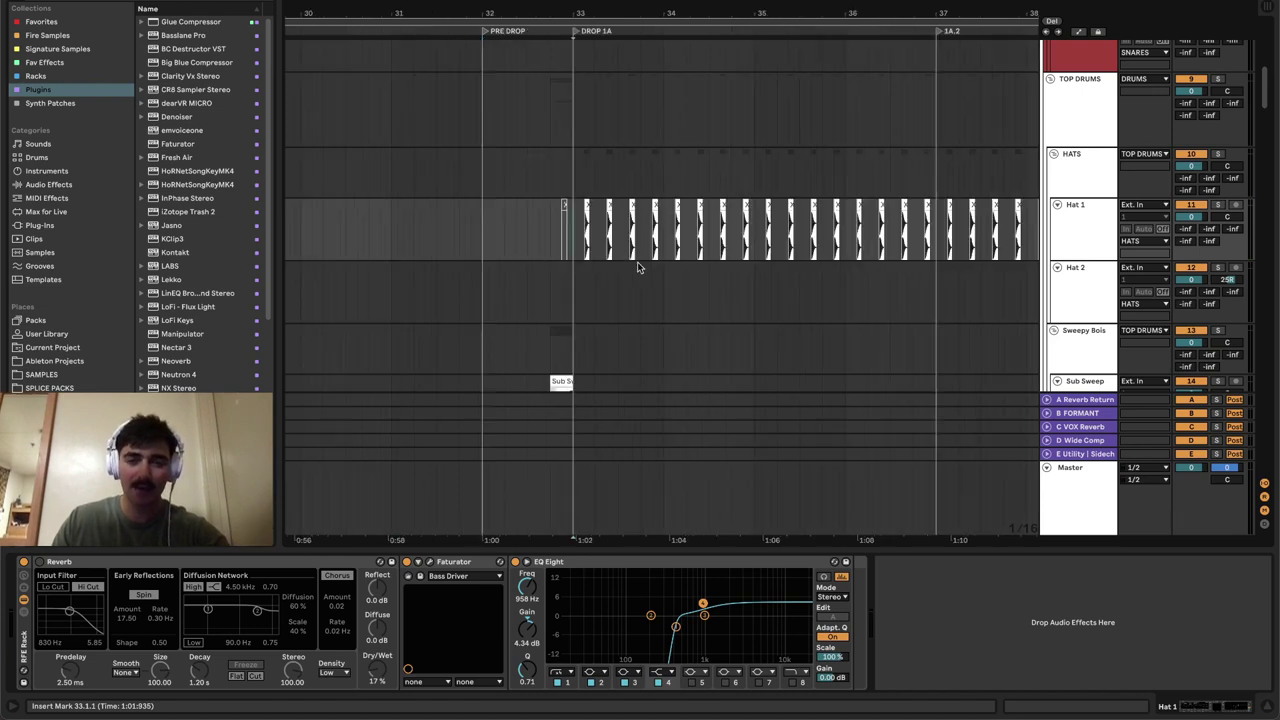
scroll(782, 292, "down", 5)
scroll(763, 149, "right", 3)
scroll(751, 171, "up", 5)
scroll(505, 241, "down", 1)
scroll(505, 241, "down", 5)
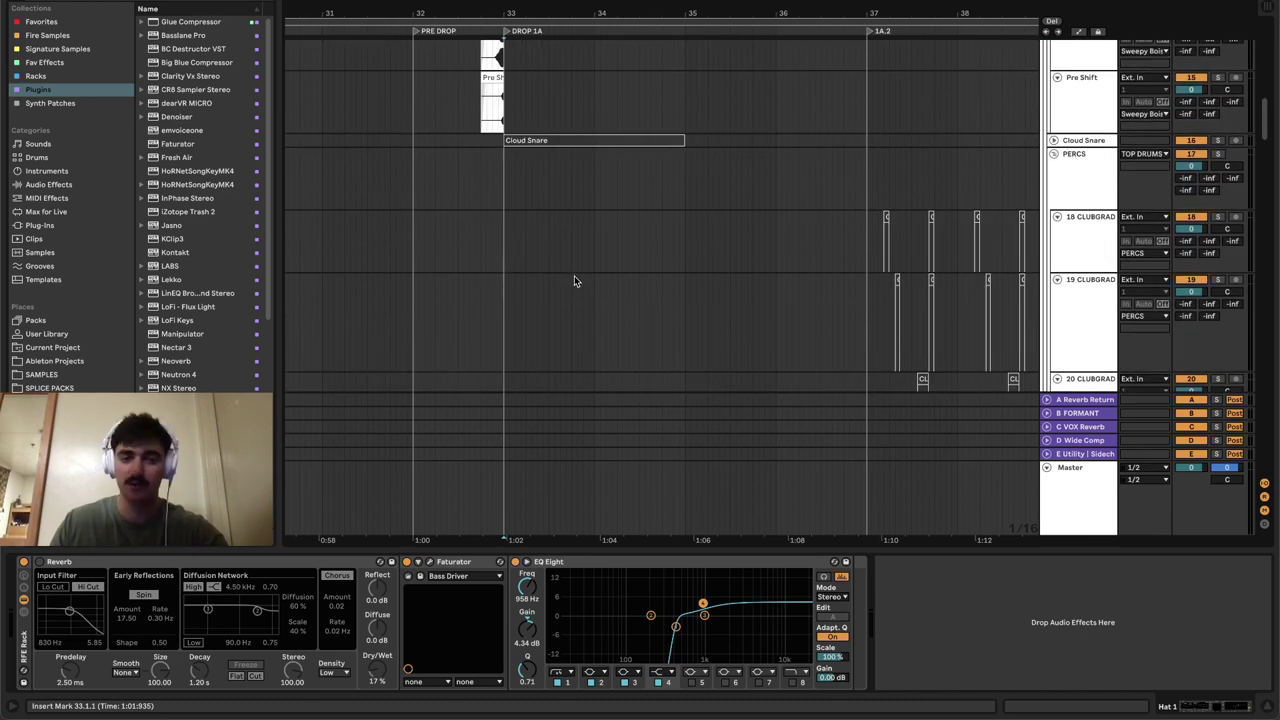
scroll(914, 183, "up", 8)
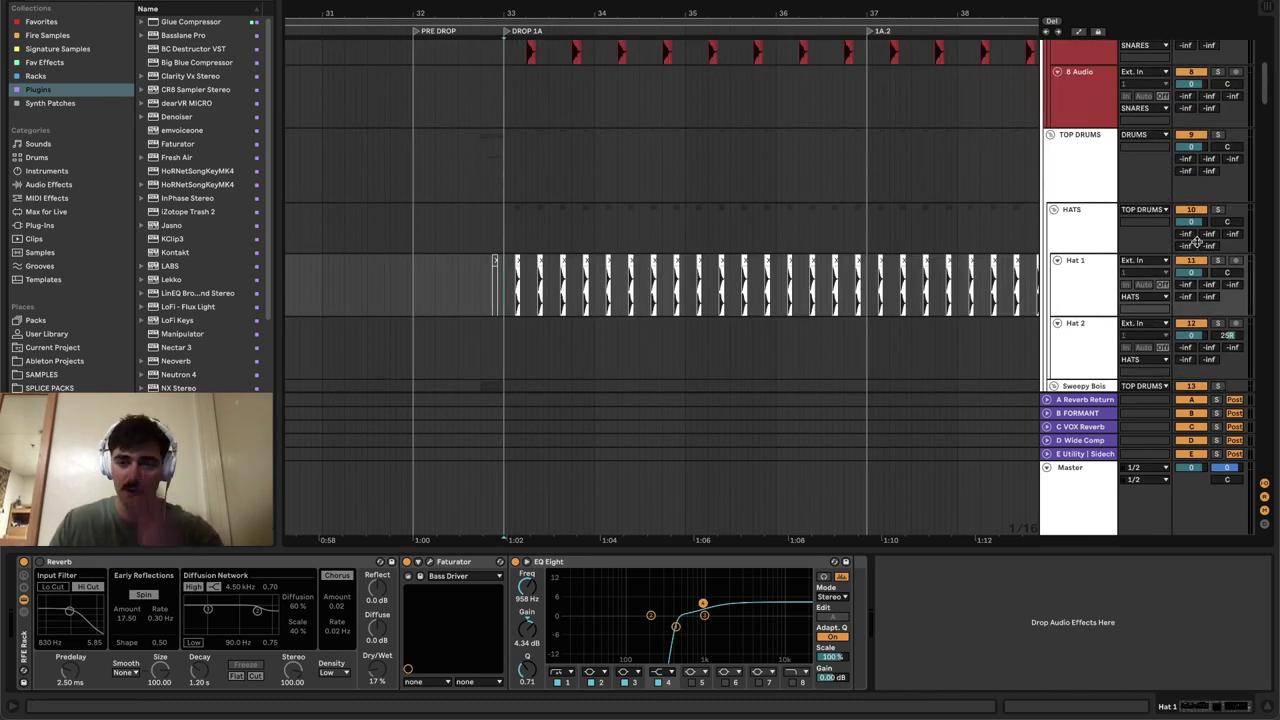
- Select the Hat 1 open hat clip at 33.3.3 and play the track in solo
key("plus")
key("plus")
left_click(467, 261)
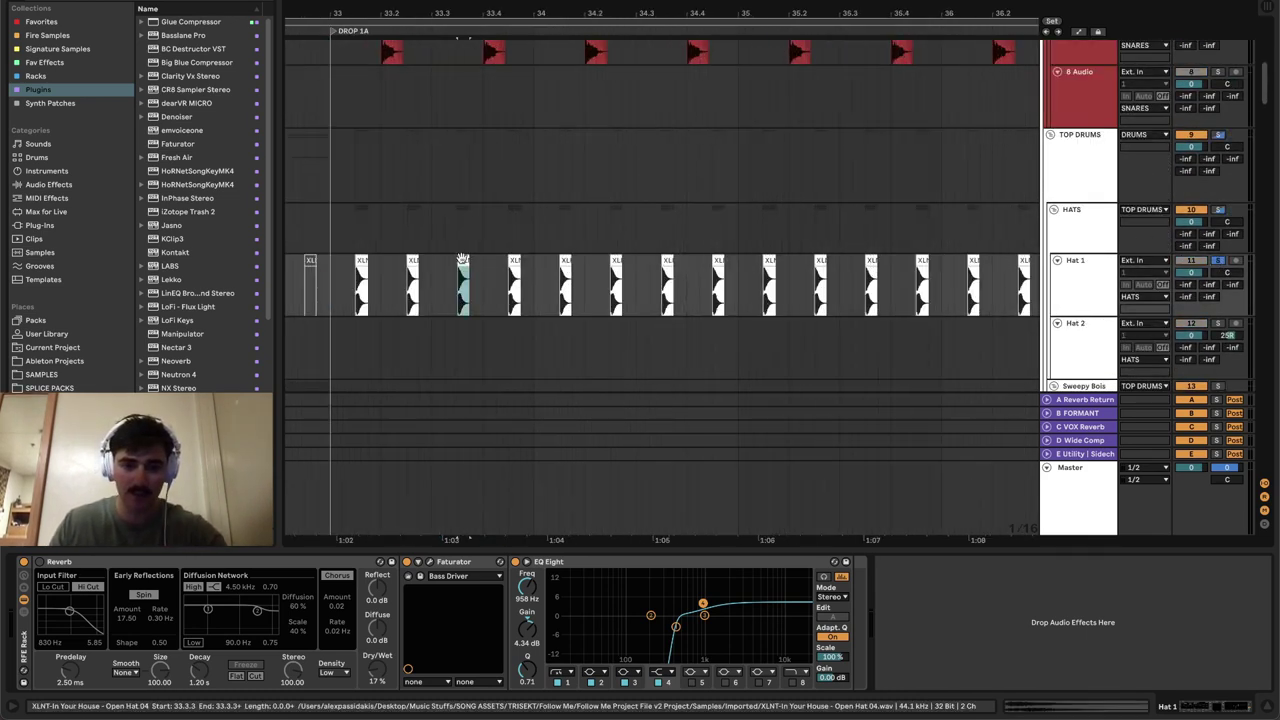
key("space")
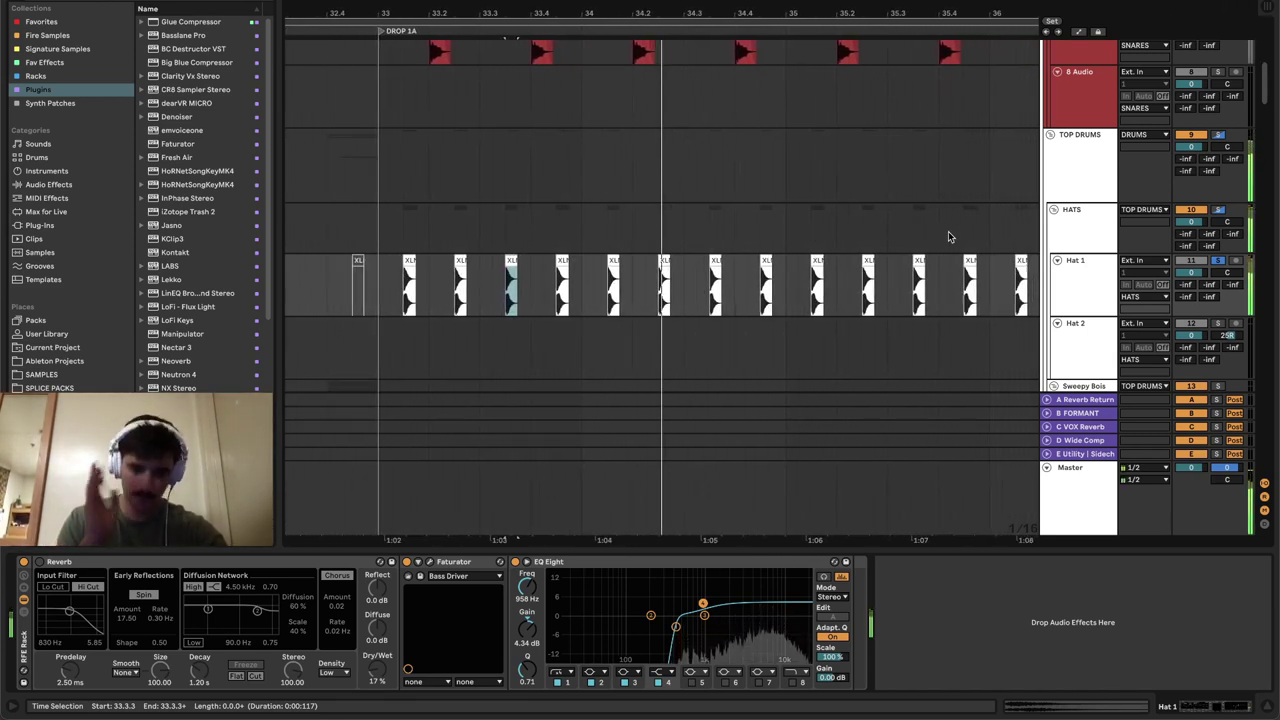
- Select the fill clip just before DROP 1A on track 26 MASTERIA and audition it in solo and with the full mix
scroll(961, 261, "down", 10)
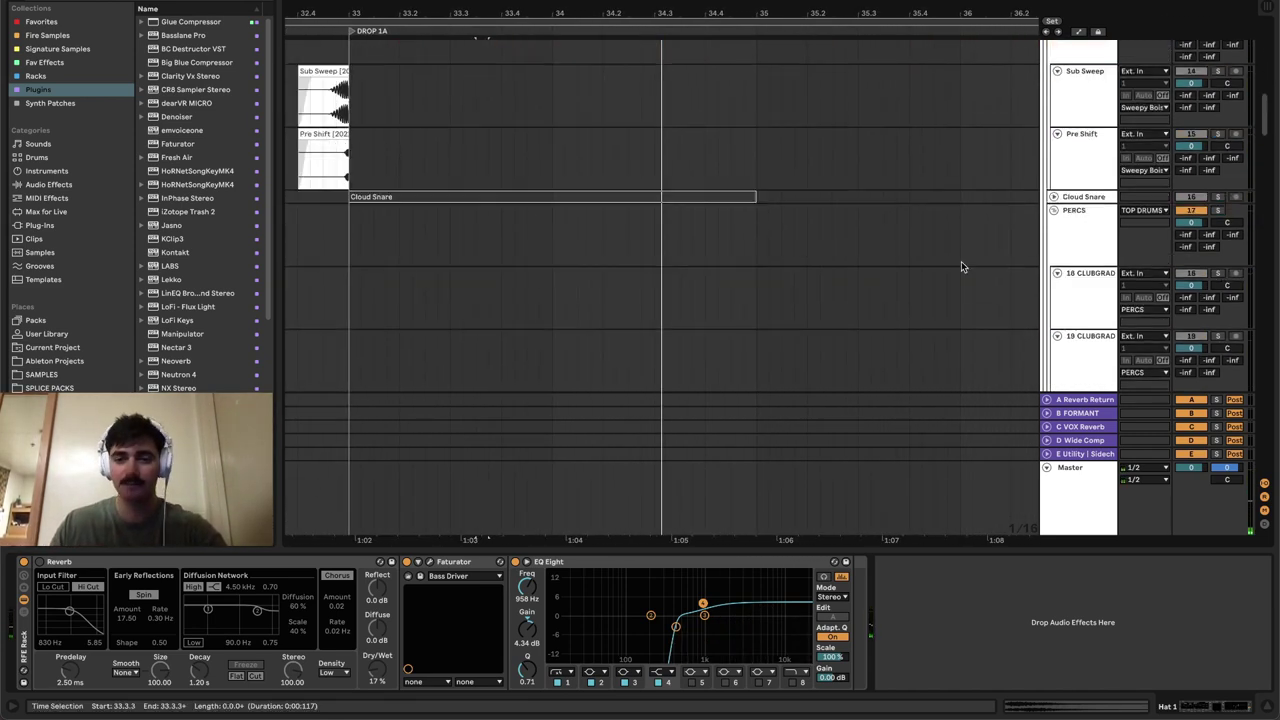
key("minus")
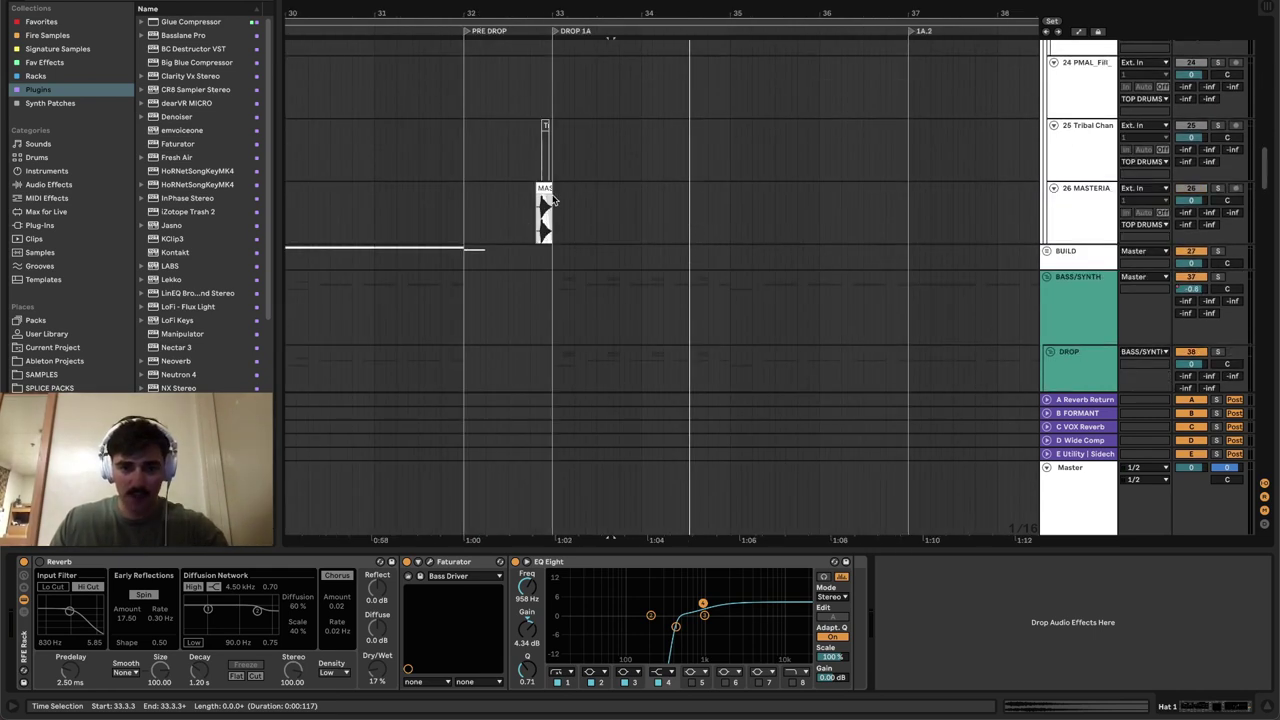
left_click(540, 188)
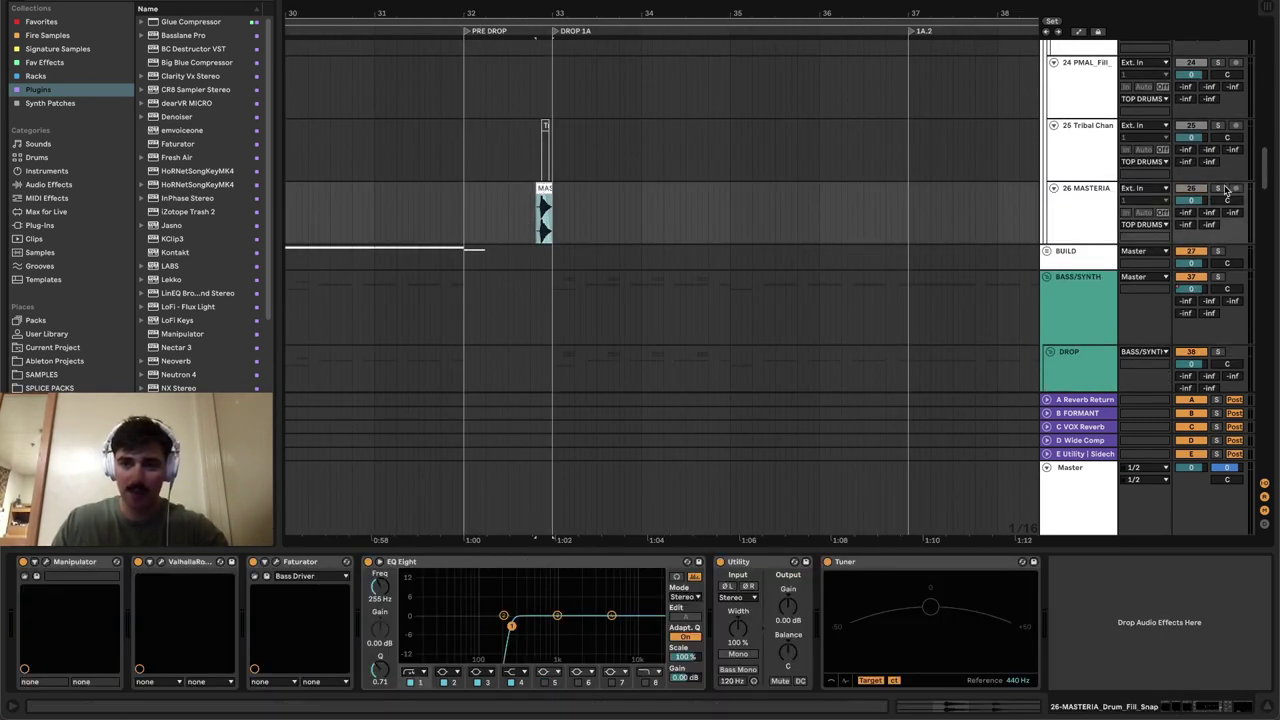
key("space")
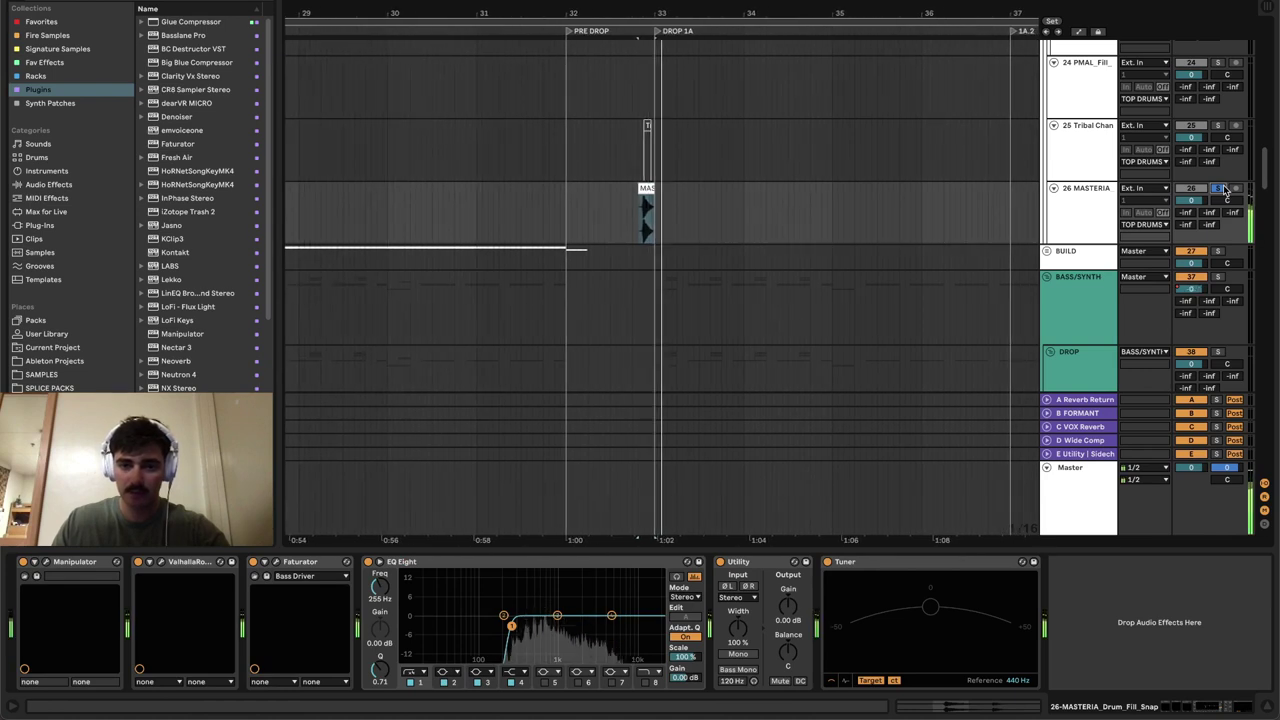
left_click(1224, 190)
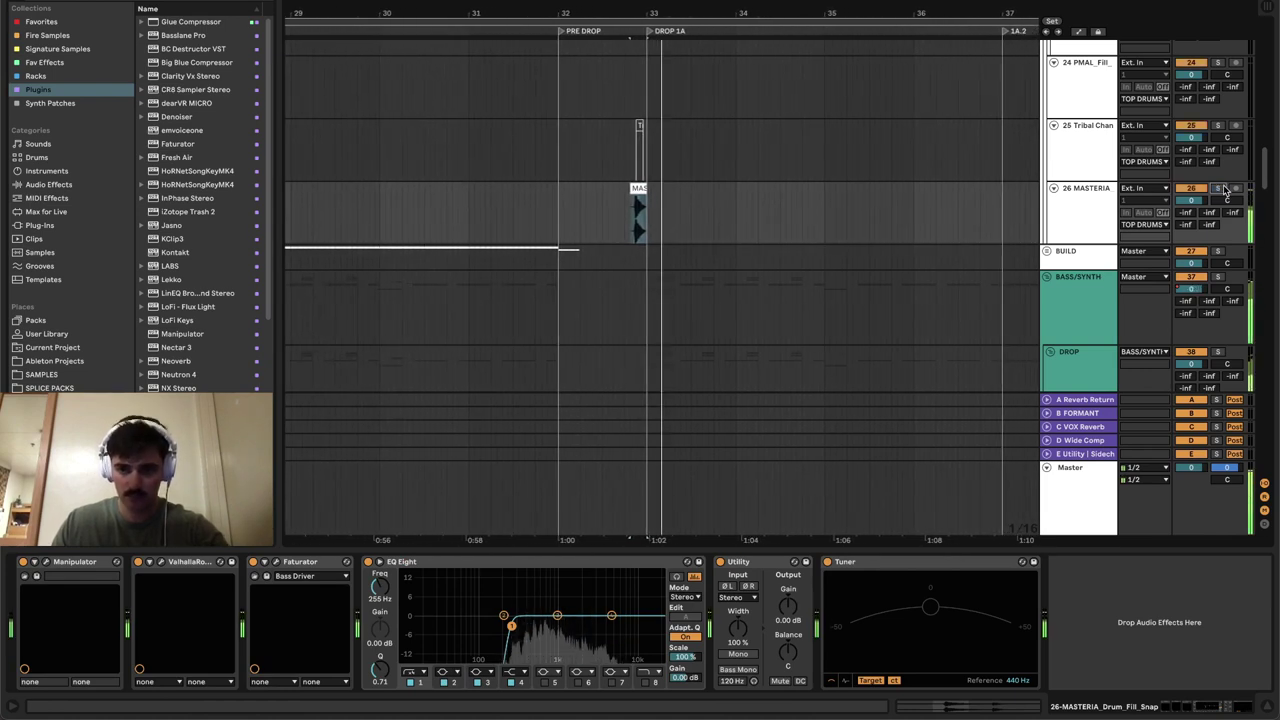
left_click(1217, 190)
- Select the Sub Sweep clip leading into DROP 1A and audition the Sweepy Bois group in solo
scroll(853, 228, "up", 10)
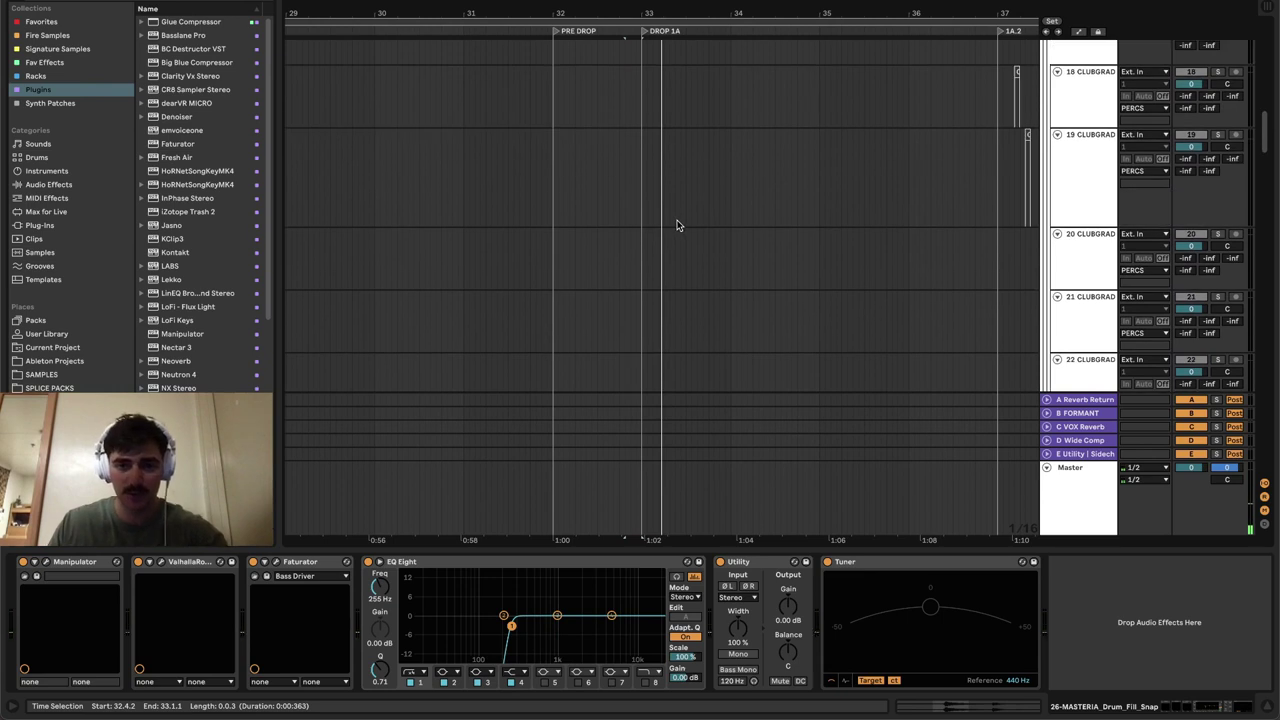
left_click(634, 128)
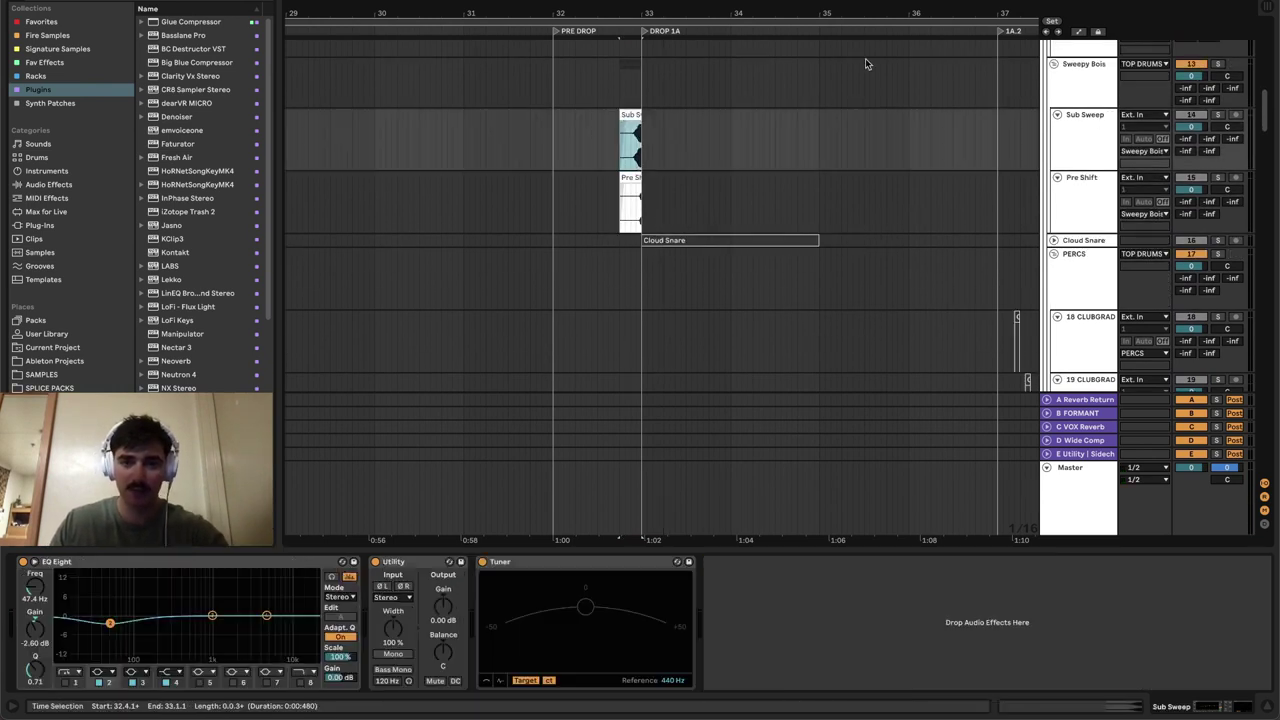
left_click(1219, 65)
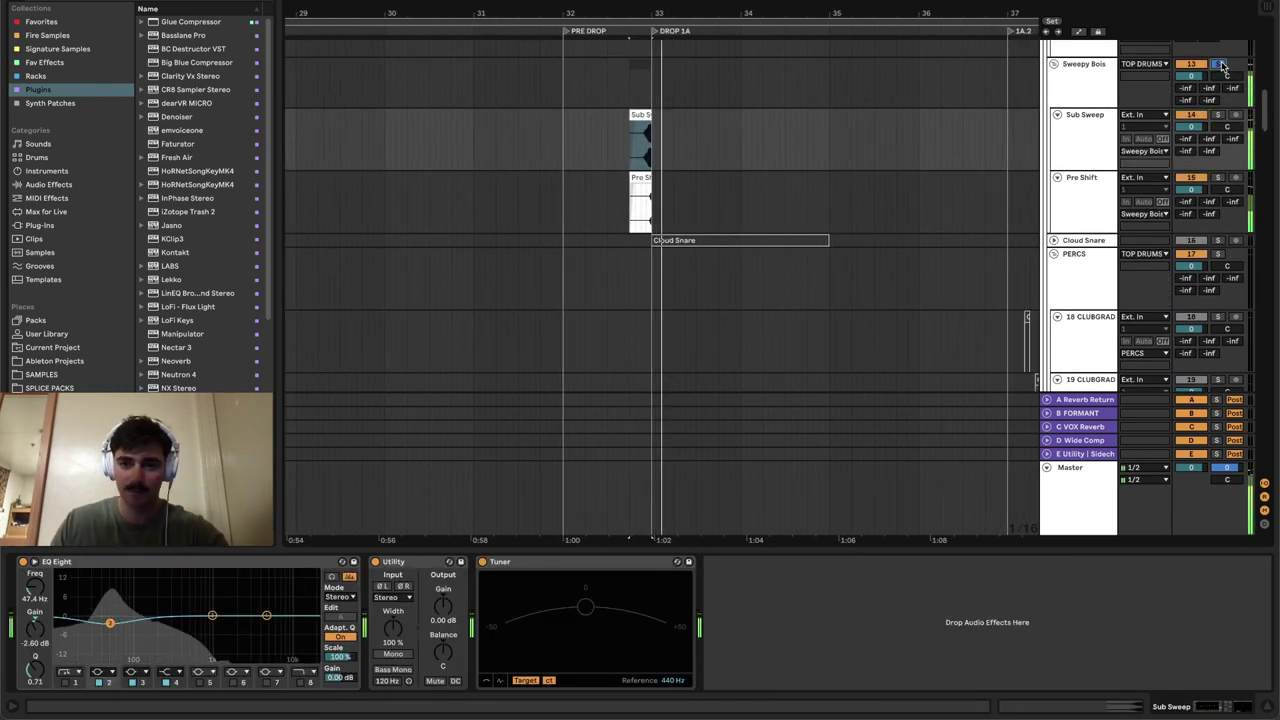
- Set the play position at the start of DROP 1A on the 45 Audio bass track and play it in solo
scroll(767, 285, "down", 15)
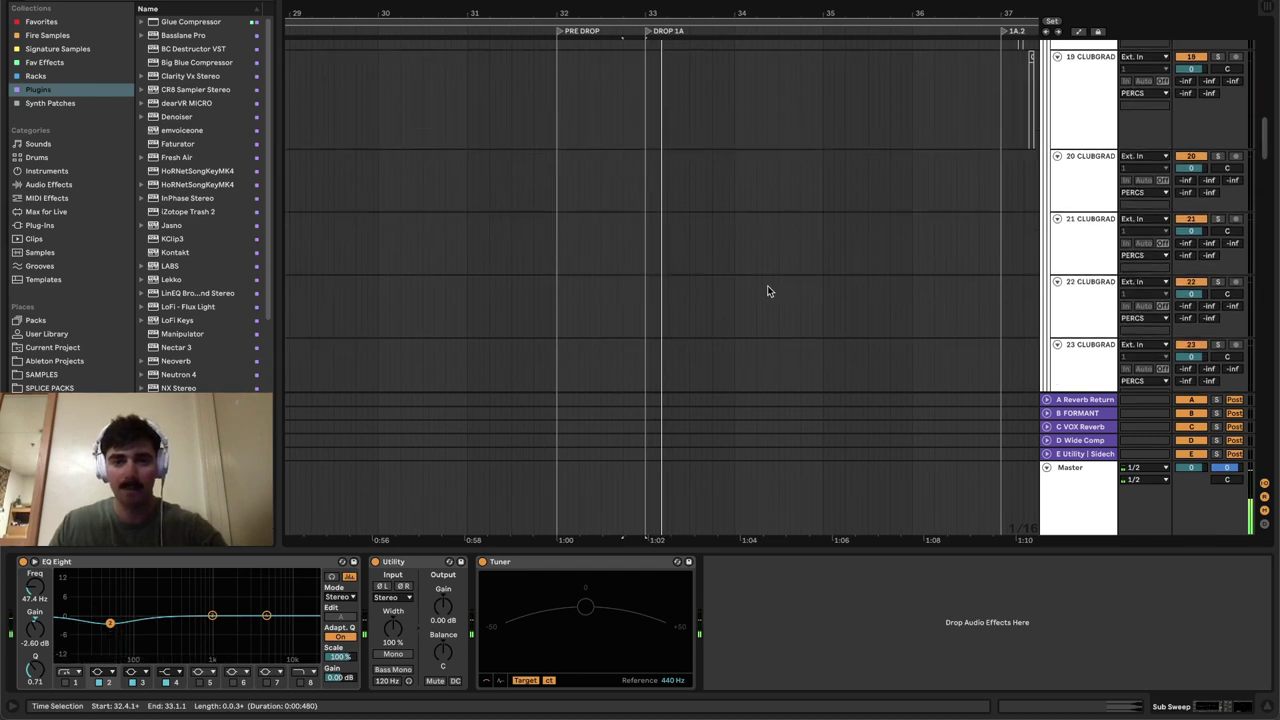
left_click(640, 288)
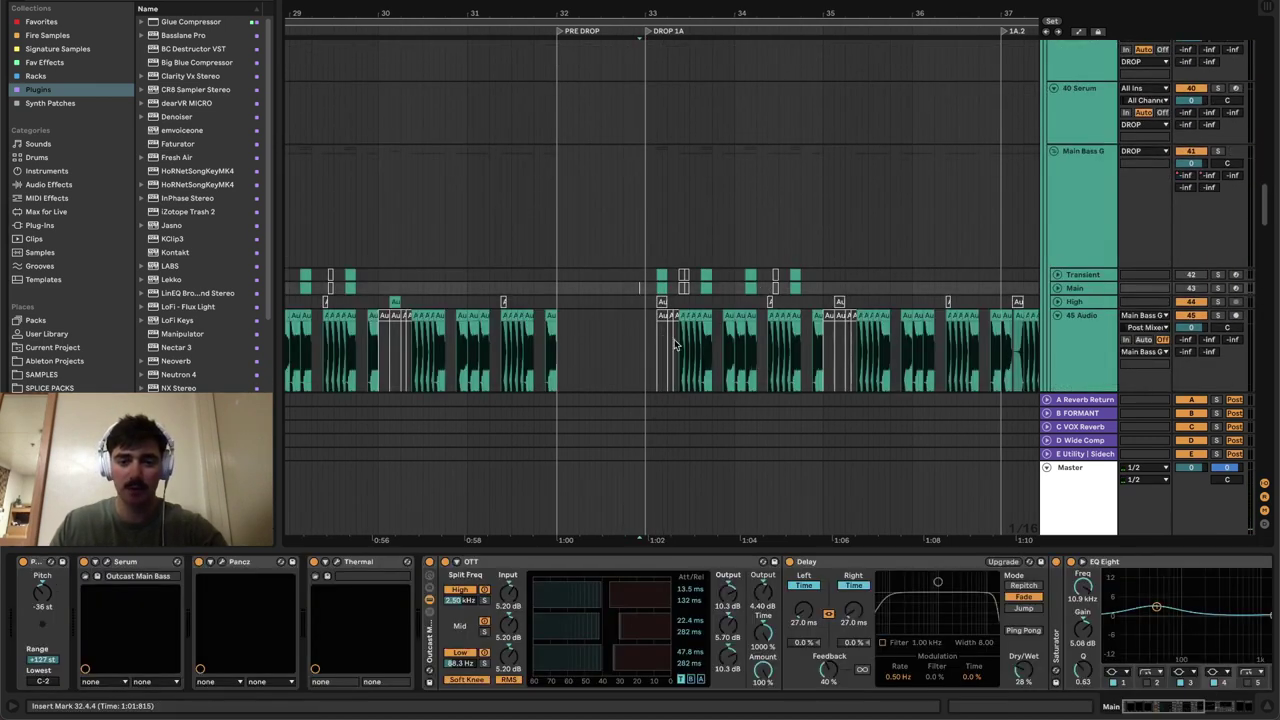
left_click(645, 345)
scroll(665, 345, "down", 5)
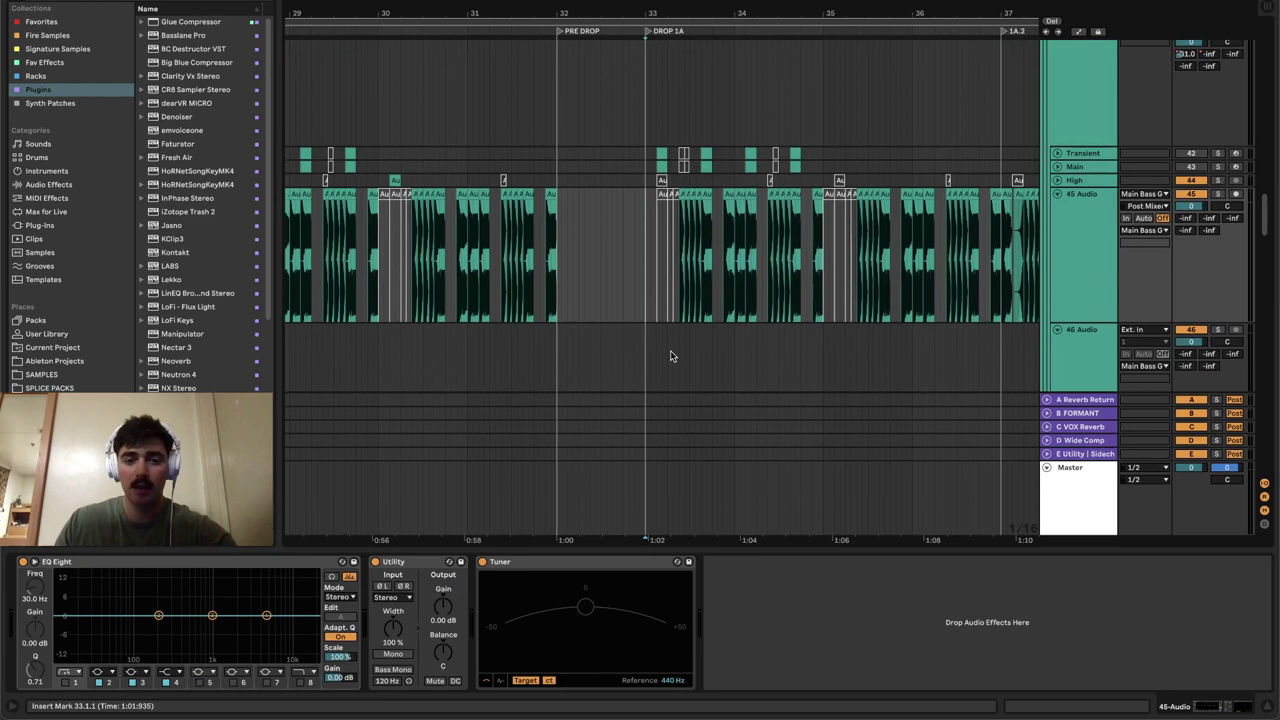
scroll(785, 346, "up", 5)
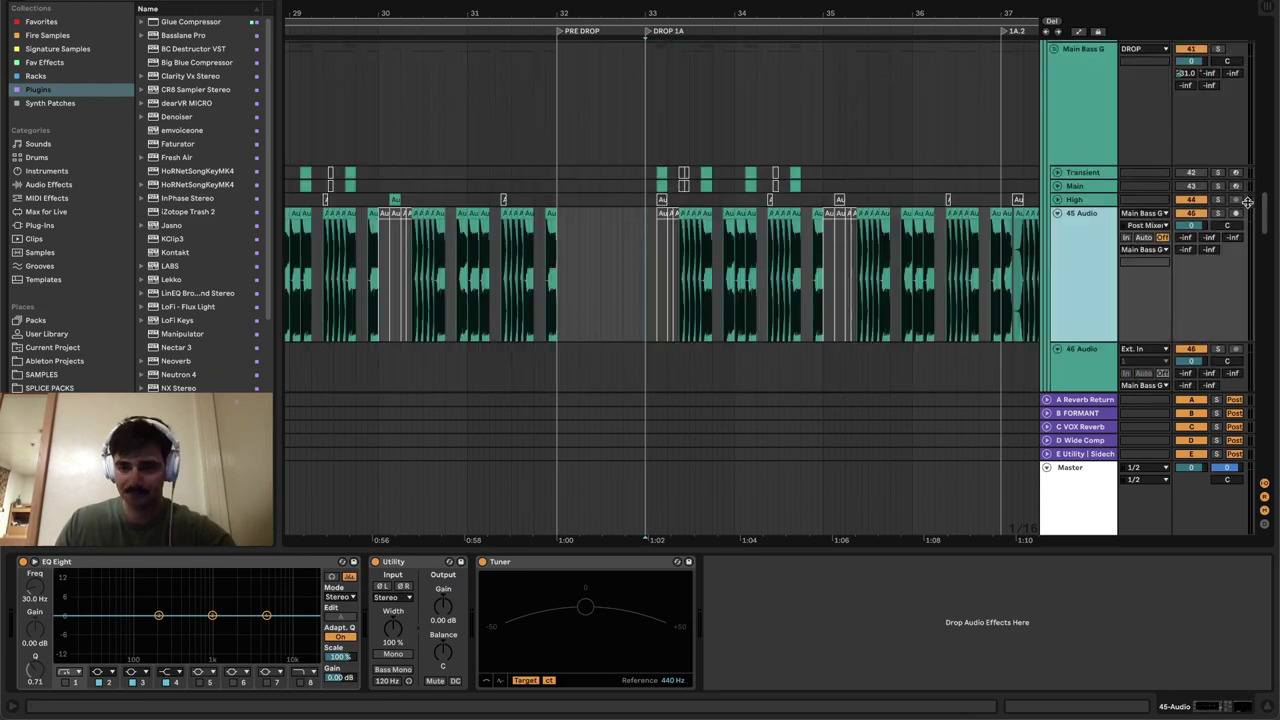
left_click(1219, 214)
key("space")
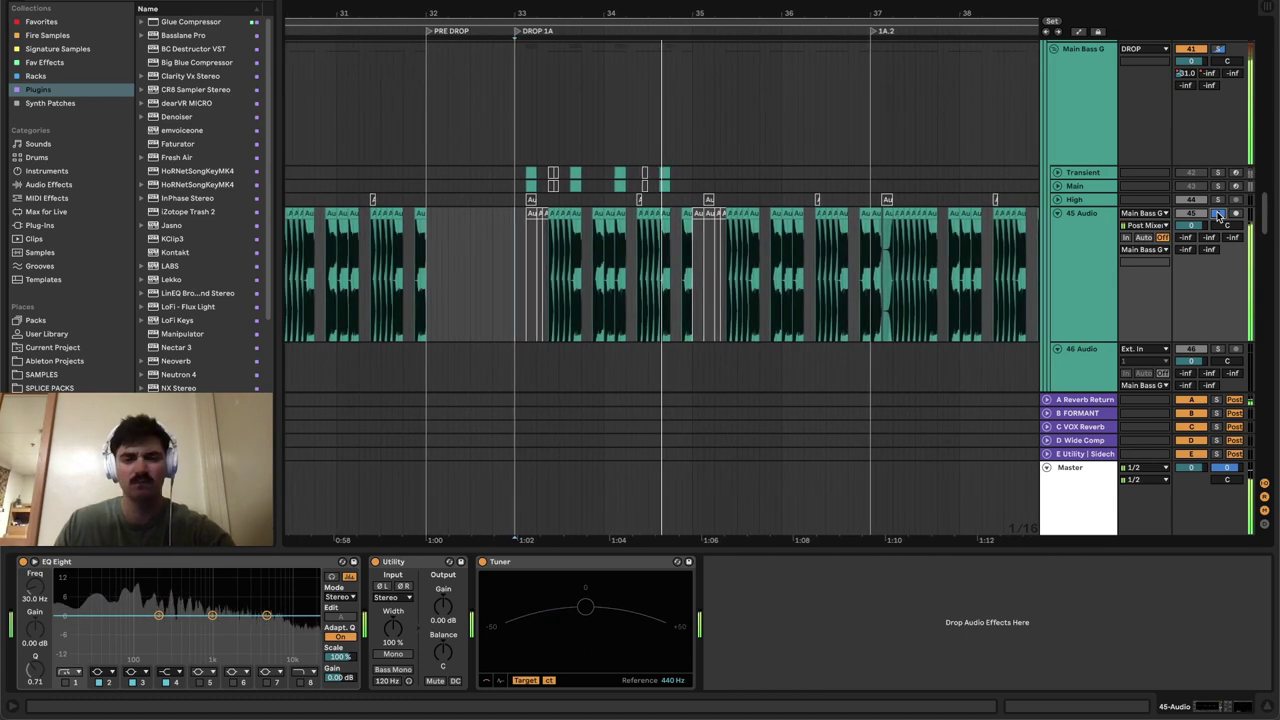
key("space")
- Select the 45 Audio clip at 33.2.3, the first active one in DROP 1A, for a close view
left_click(530, 280)
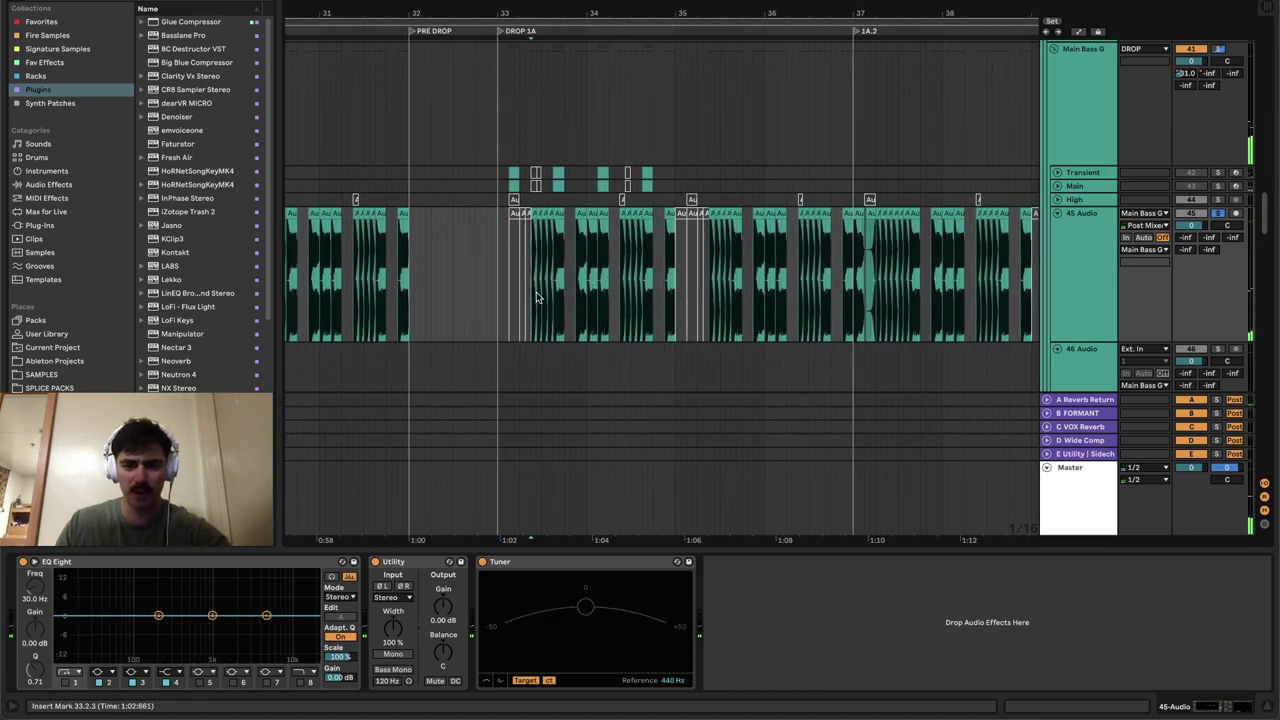
scroll(537, 297, "up", 5)
left_click(527, 214)
left_click(1068, 217)
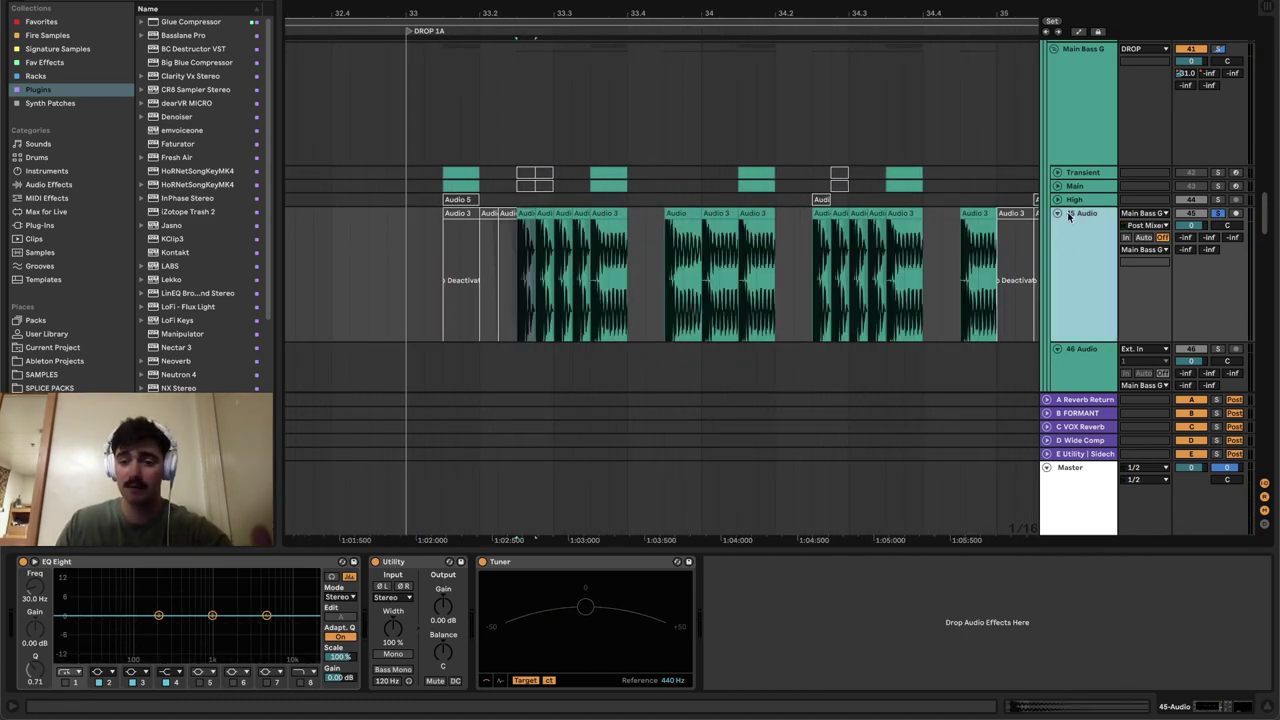
left_click(1073, 188)
left_click(1072, 174, "shift")
left_click(1057, 173)
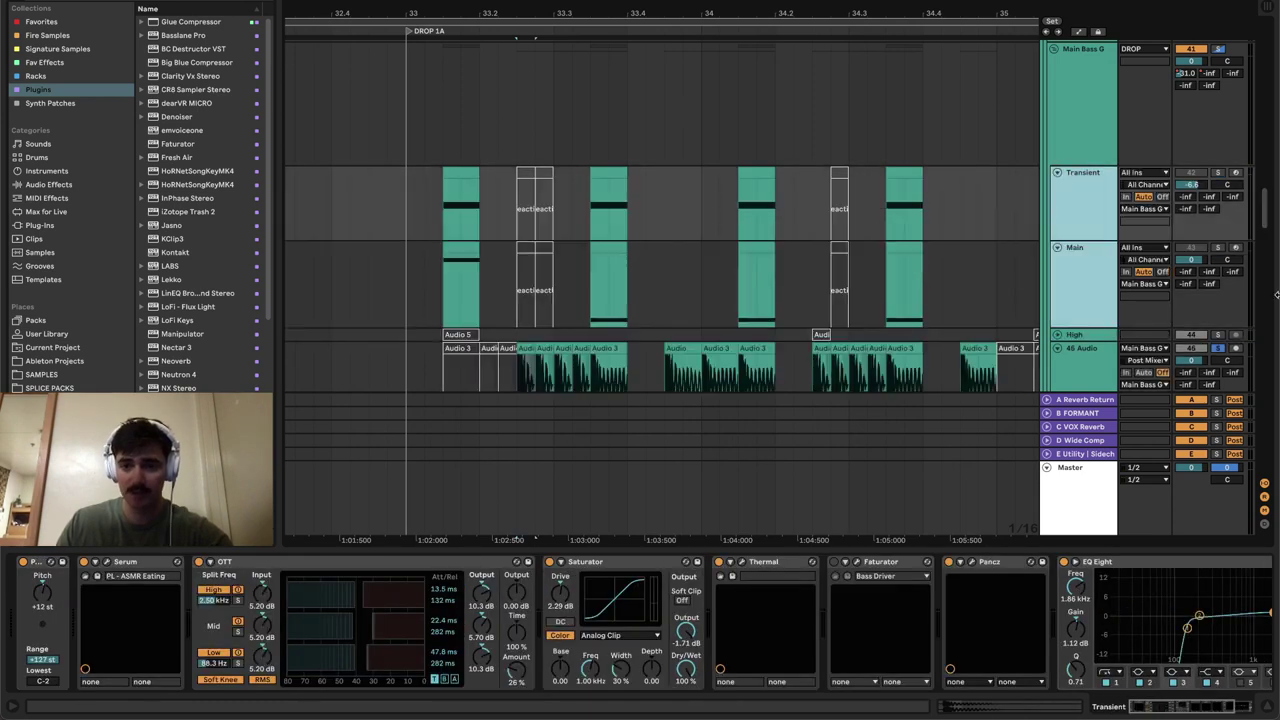
- Copy the Transient and Main clips at 33.3.3 over the deactivated ones at 33.2.3 and shorten the copies to 0.0.1
scroll(640, 280, "down", 3)
scroll(560, 295, "up", 2)
left_click(615, 213)
left_click(601, 124, "shift")
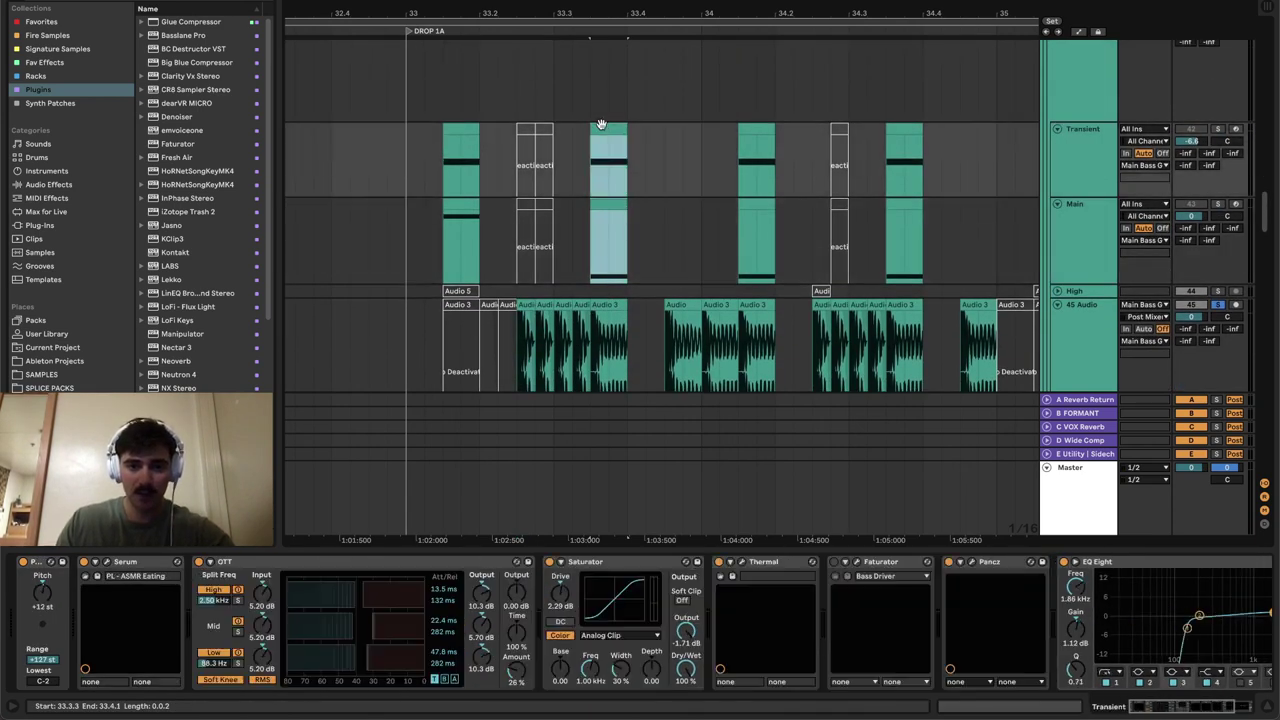
left_click_drag(607, 127, 531, 131)
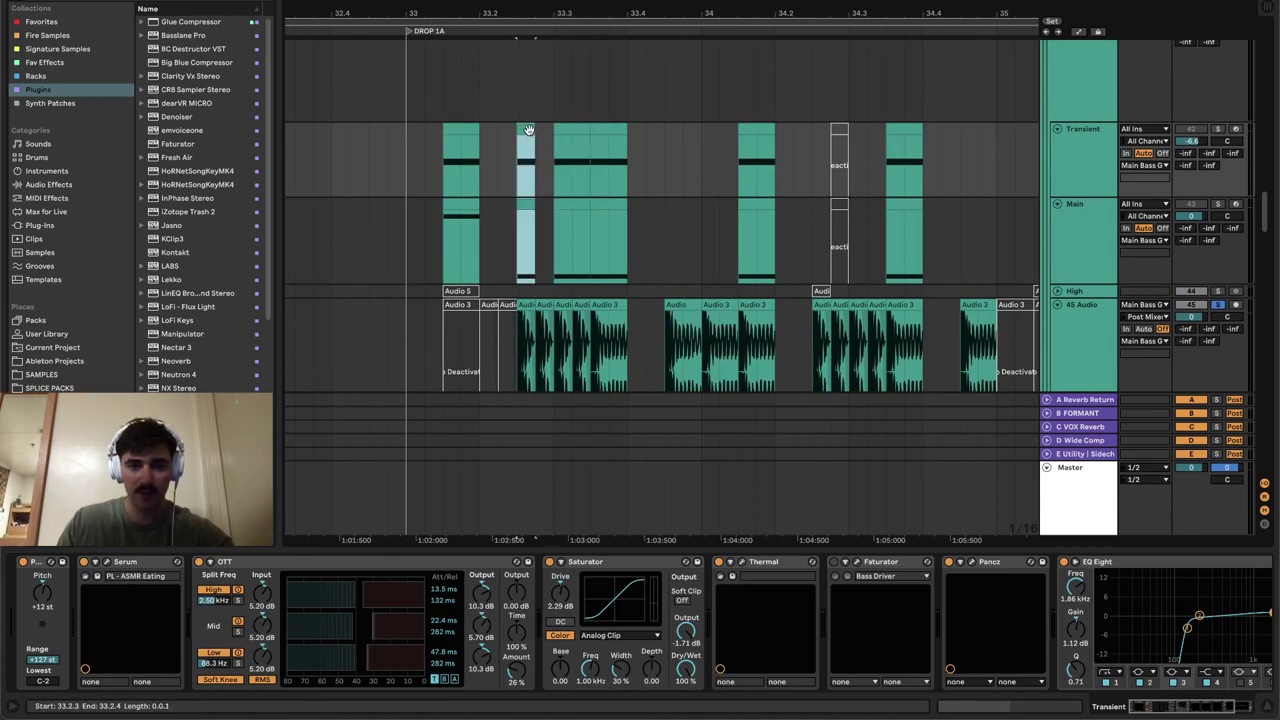
left_click(832, 186)
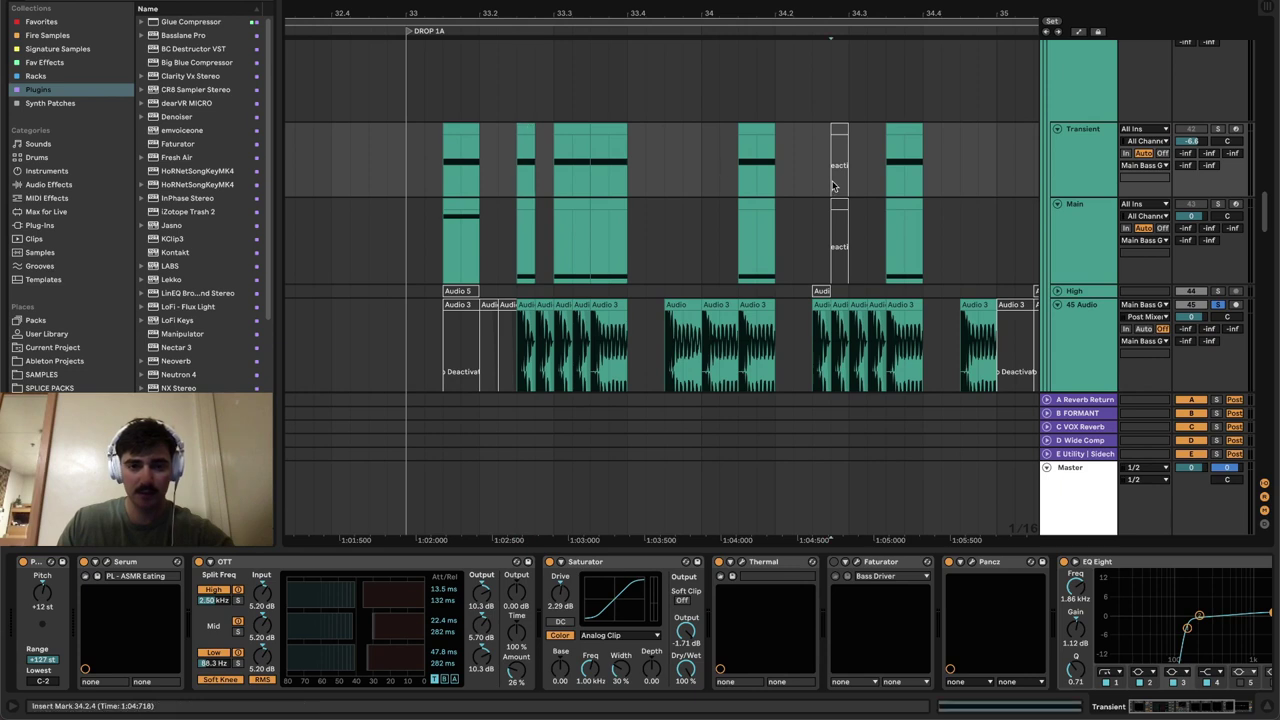
- Duplicate the 0.0.1-long Transient and Main clips at 33.2.3 repeatedly until they fill the stretch up to 33.4
left_click(522, 129)
left_click(524, 205)
left_click(527, 131, "shift")
key("super+d")
key("super+d")
key("super+d")
key("super+d")
key("super+d")
- Solo the Main Bass group and its Transient track, and play the Transient clips from 33.2.3
left_click(530, 130)
scroll(1225, 186, "up", 2)
left_click(1065, 155)
left_click(1216, 79)
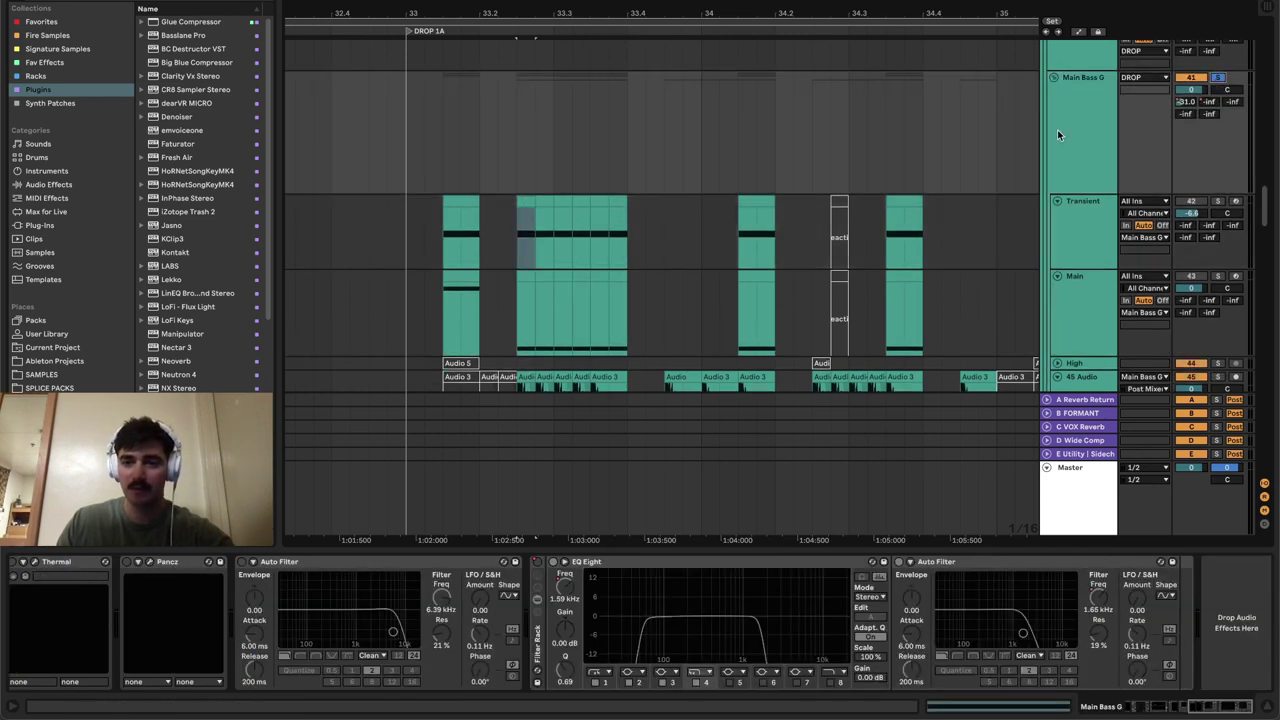
left_click(530, 203)
left_click(1218, 202)
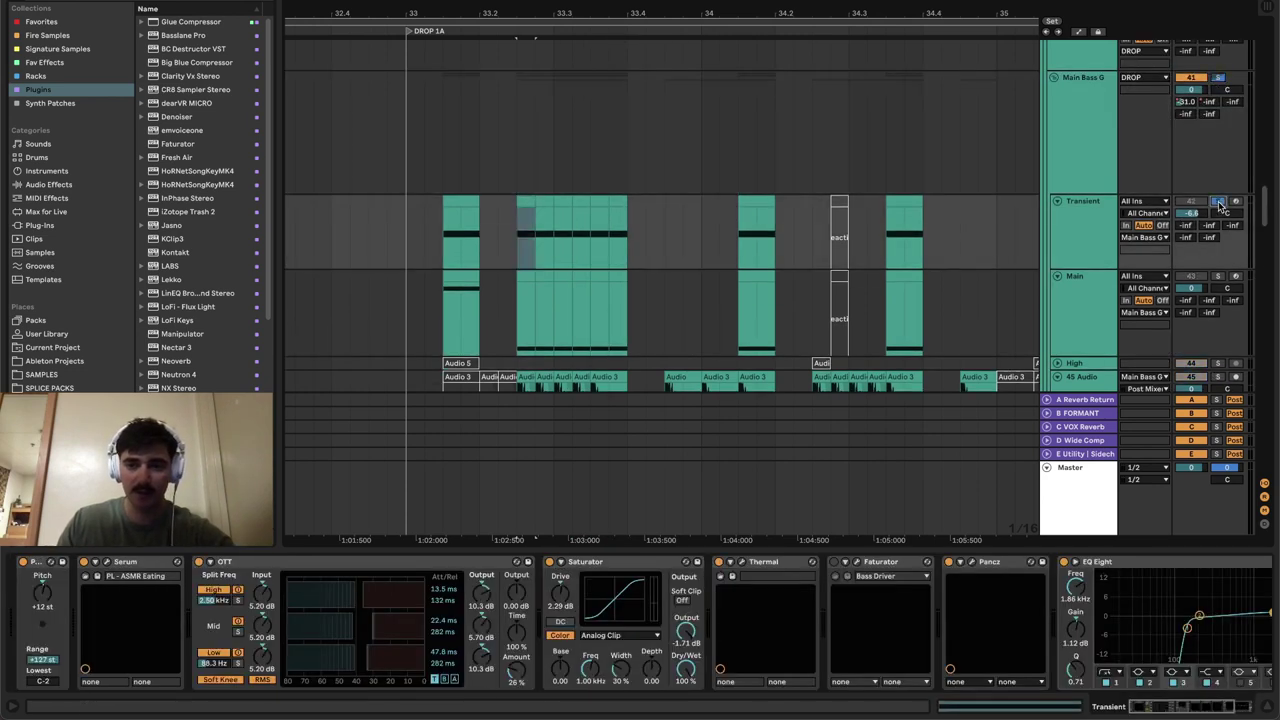
key("space")
- Audition the Main bass track in solo from 33.2.3, and add Transient to the solo to hear both layers together
left_click(1217, 275)
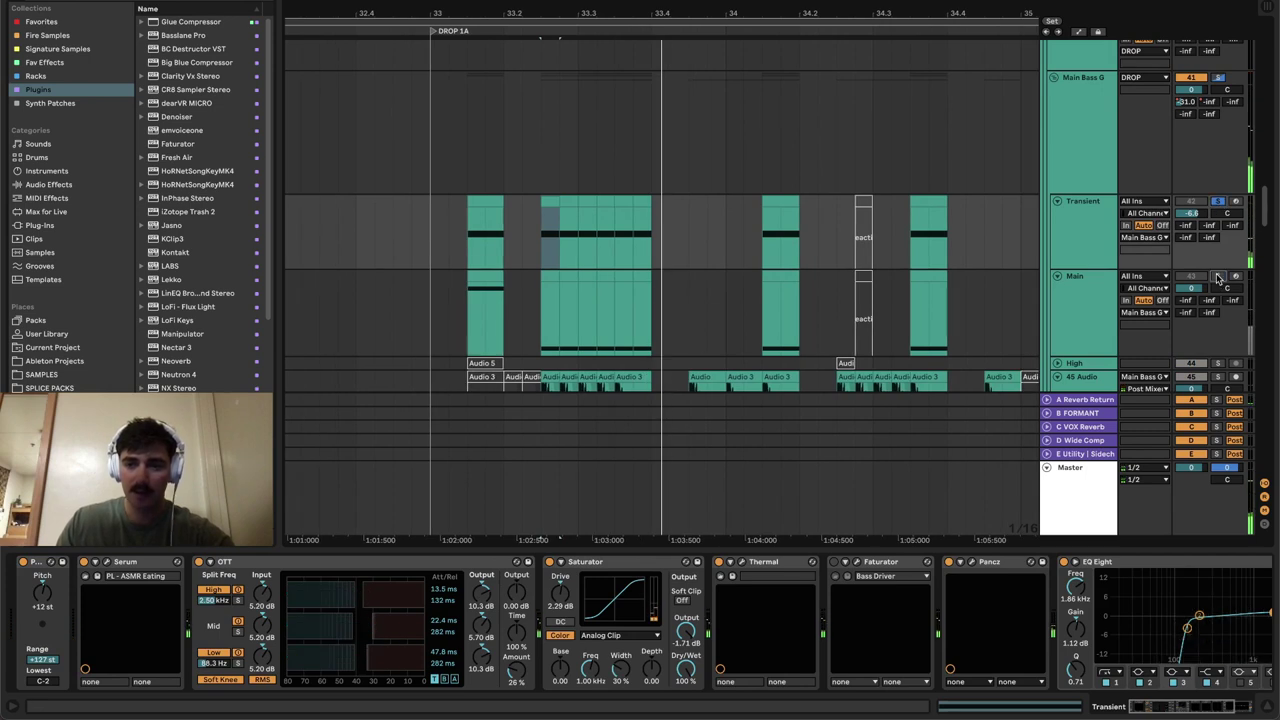
left_click(537, 283)
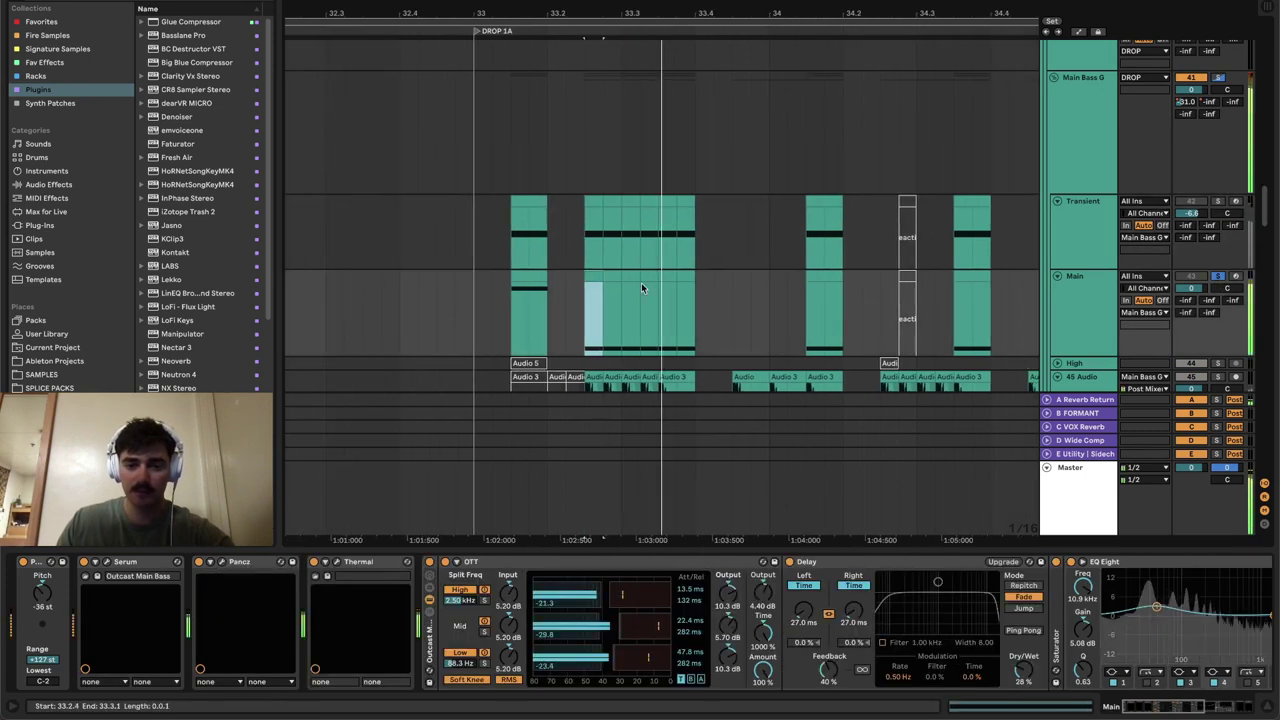
left_click(1217, 201, "super")
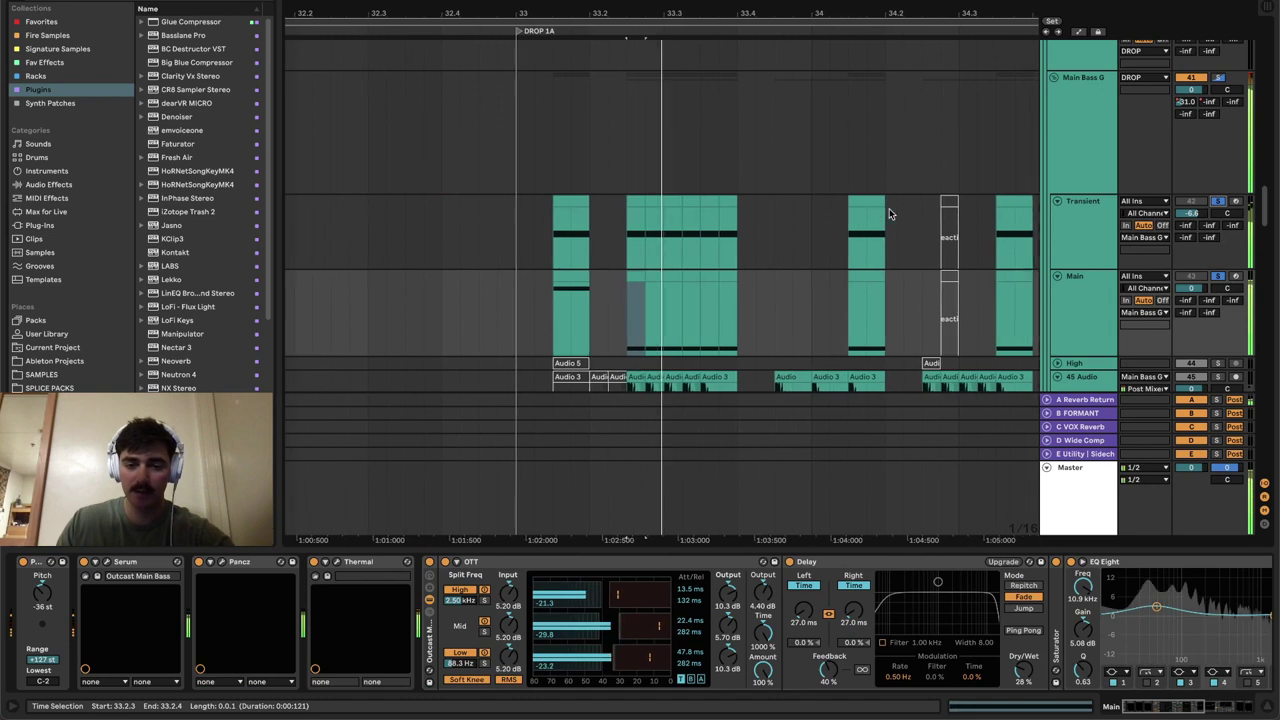
key("space")
left_click(535, 276)
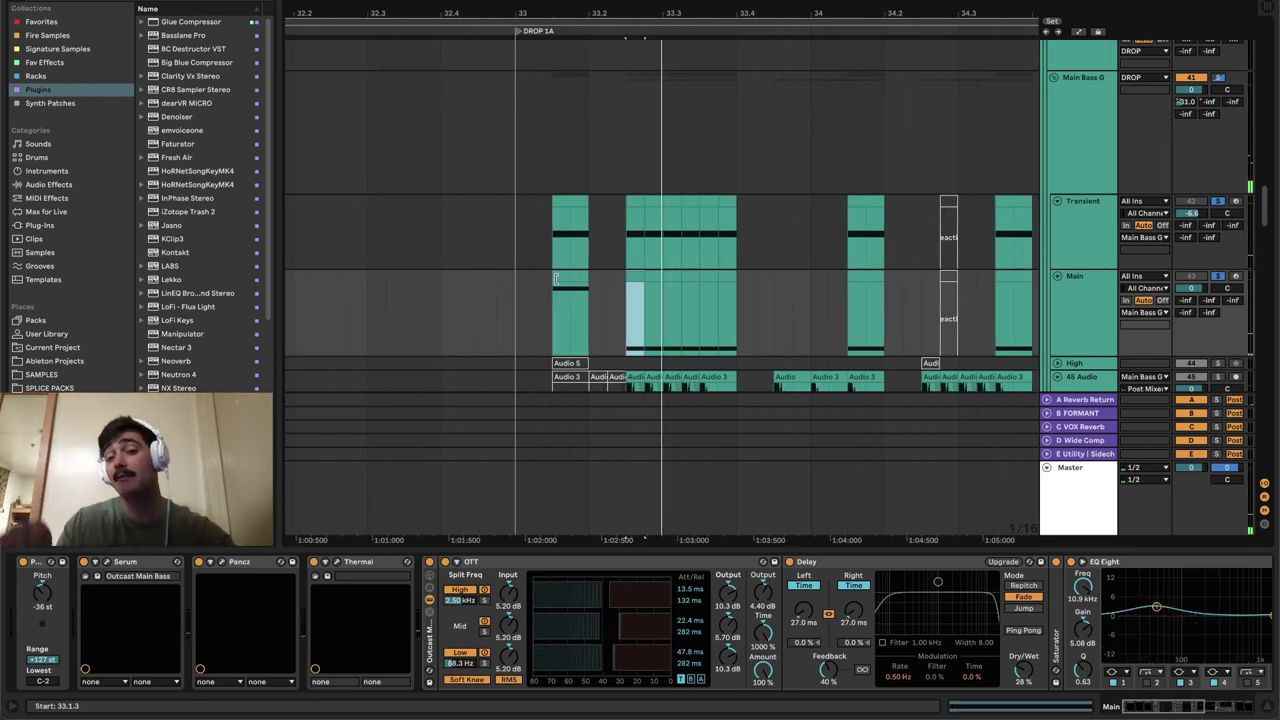
key("space")
key("space")
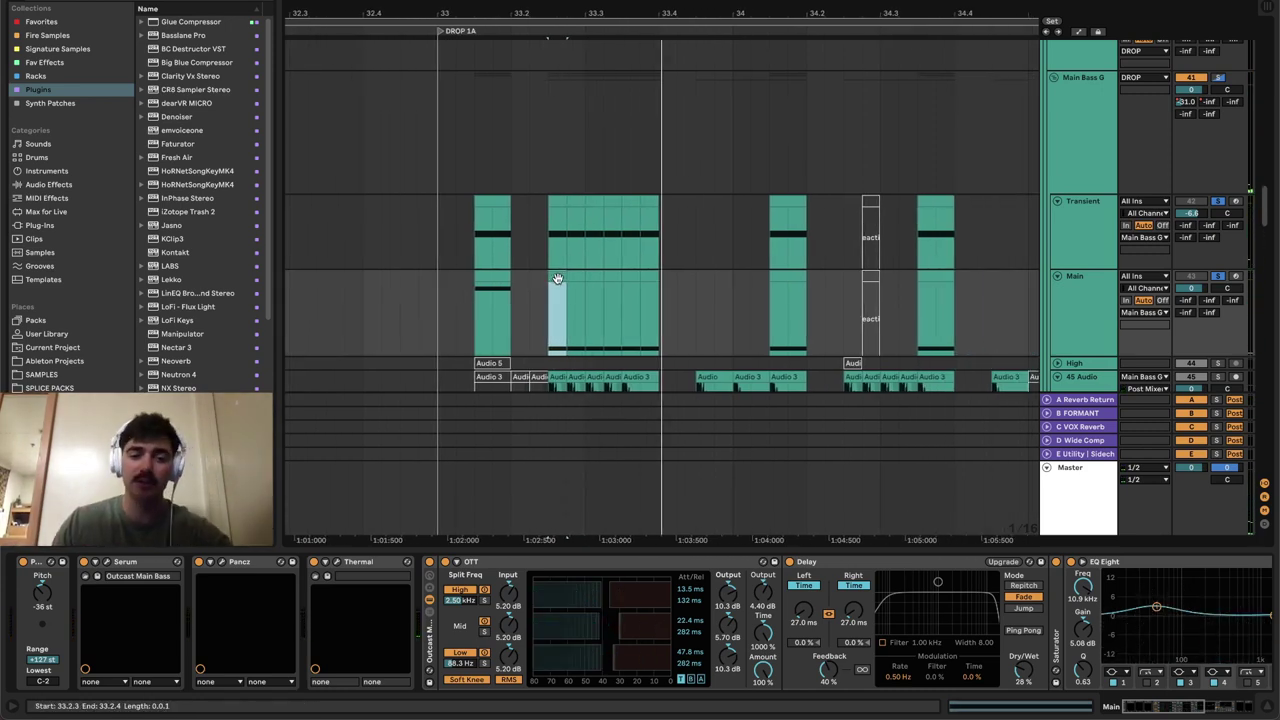
- Lengthen the first Main and Transient clips at 33.2.3 to end at 33.3.1, and solo both tracks again
left_click_drag(561, 272, 580, 273)
left_click_drag(553, 199, 577, 198)
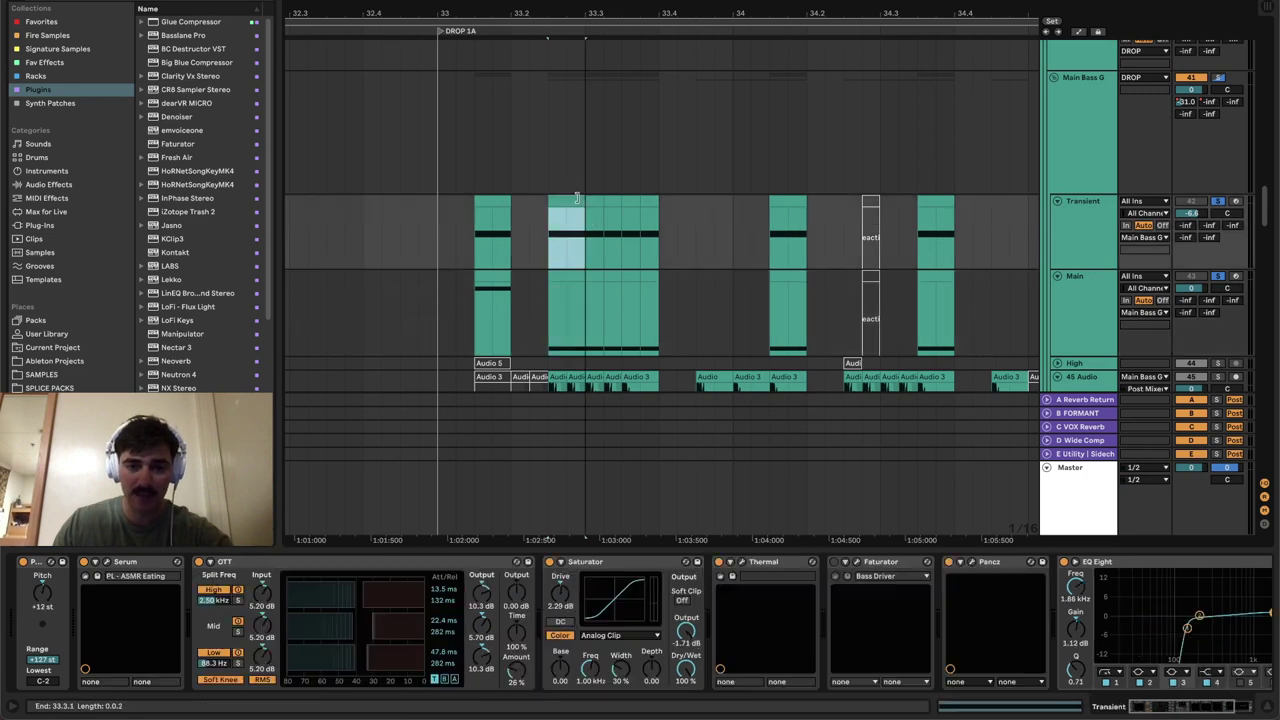
left_click(1077, 177)
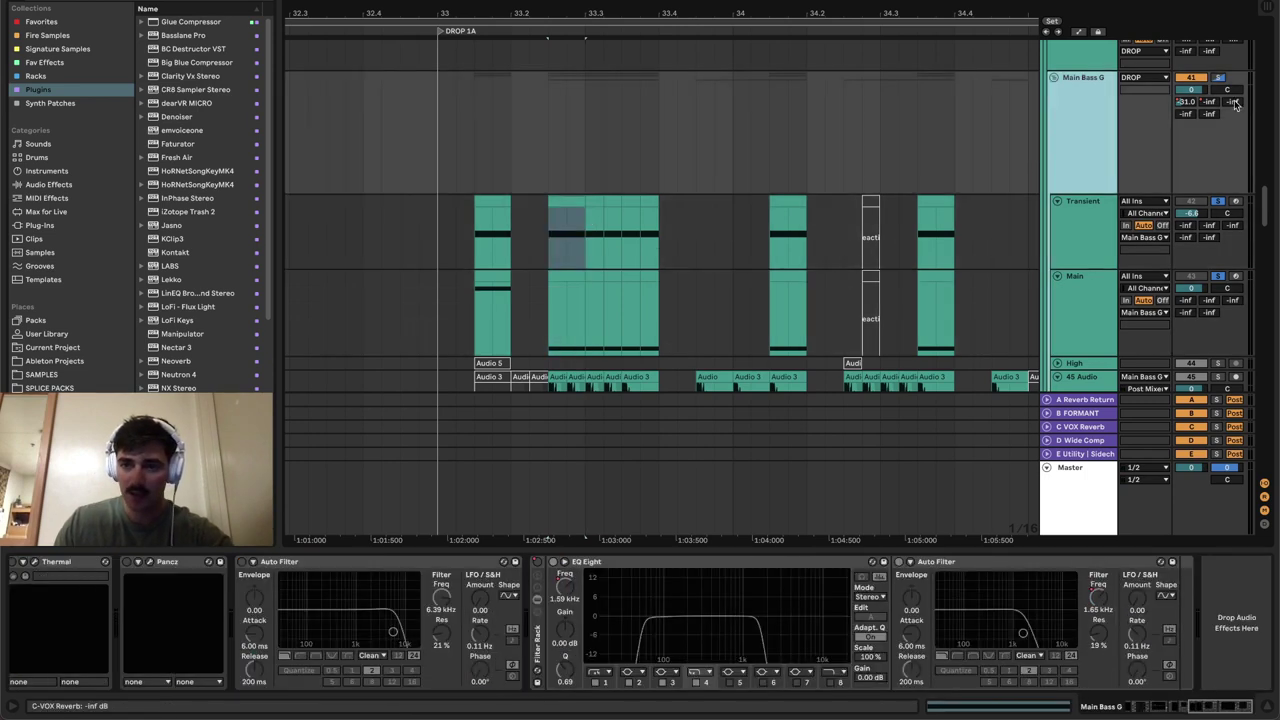
left_click(1219, 79)
left_click(551, 200)
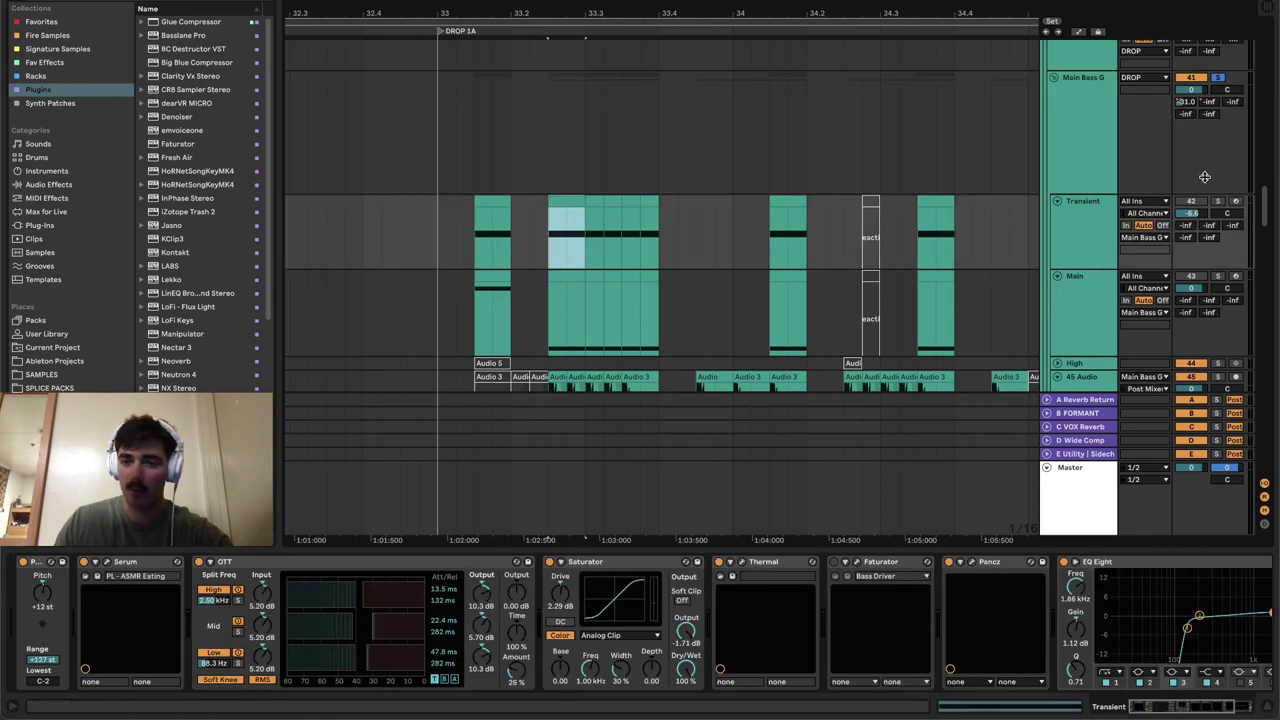
left_click(1218, 201)
left_click(1217, 276)
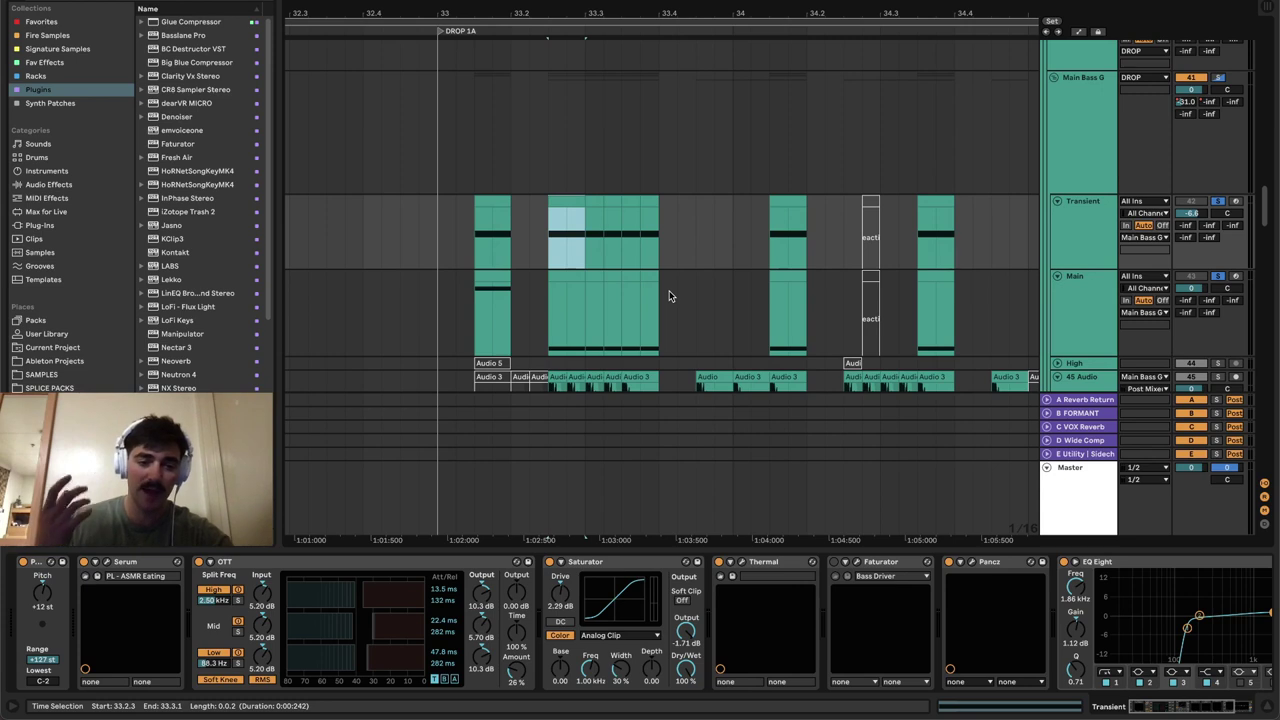
- Examine the device chains of the Transient and Main tracks, and select the Main clip at 33.2.3
scroll(1227, 652, "down", 3)
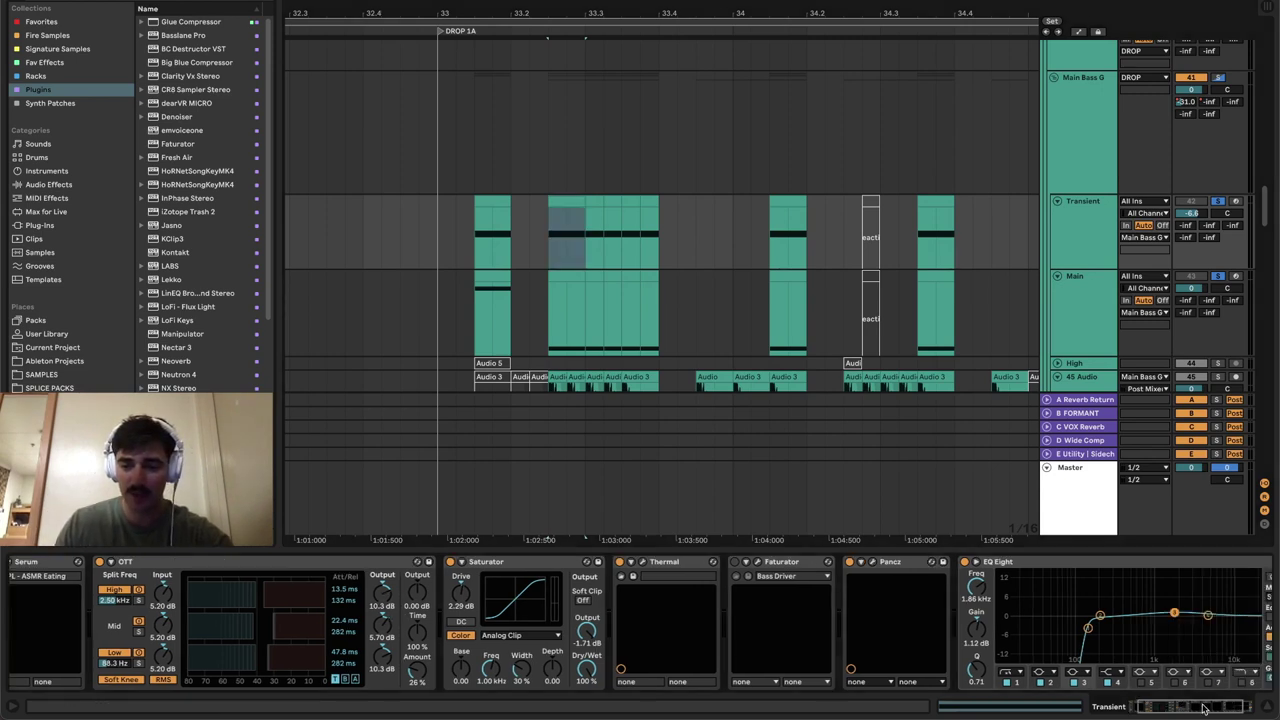
left_click(1071, 285)
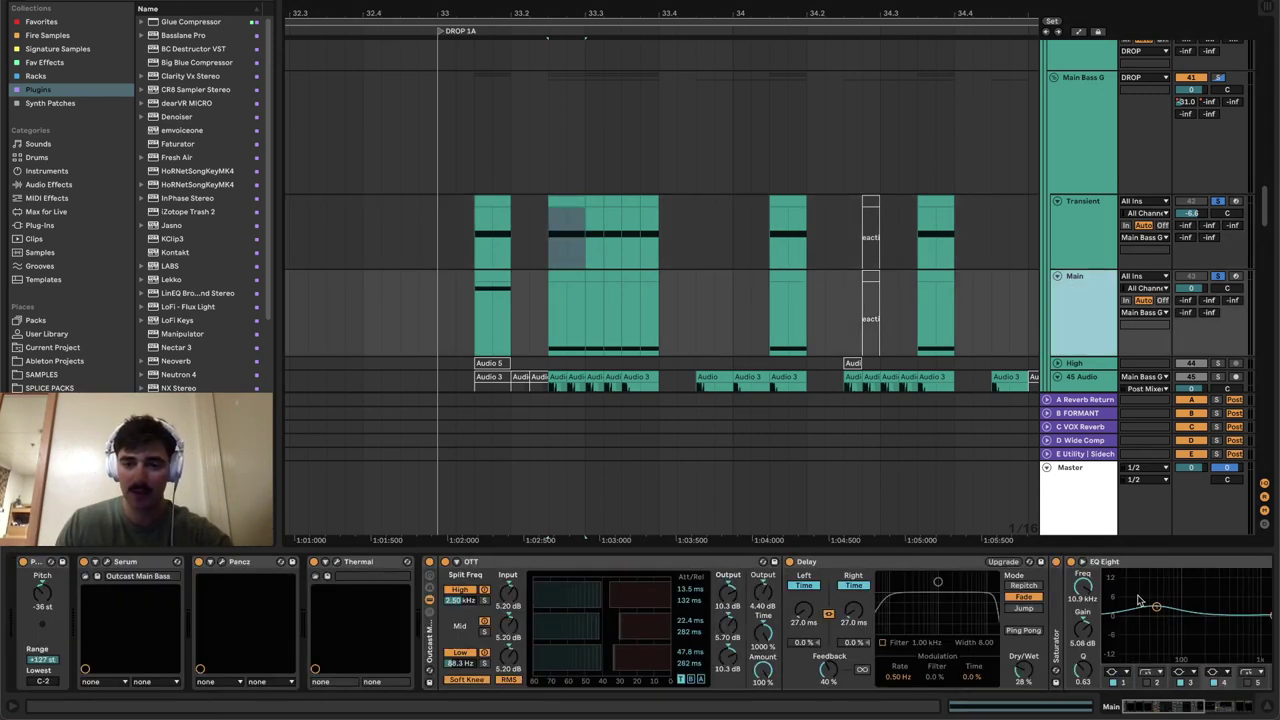
left_click_drag(1147, 707, 1081, 712)
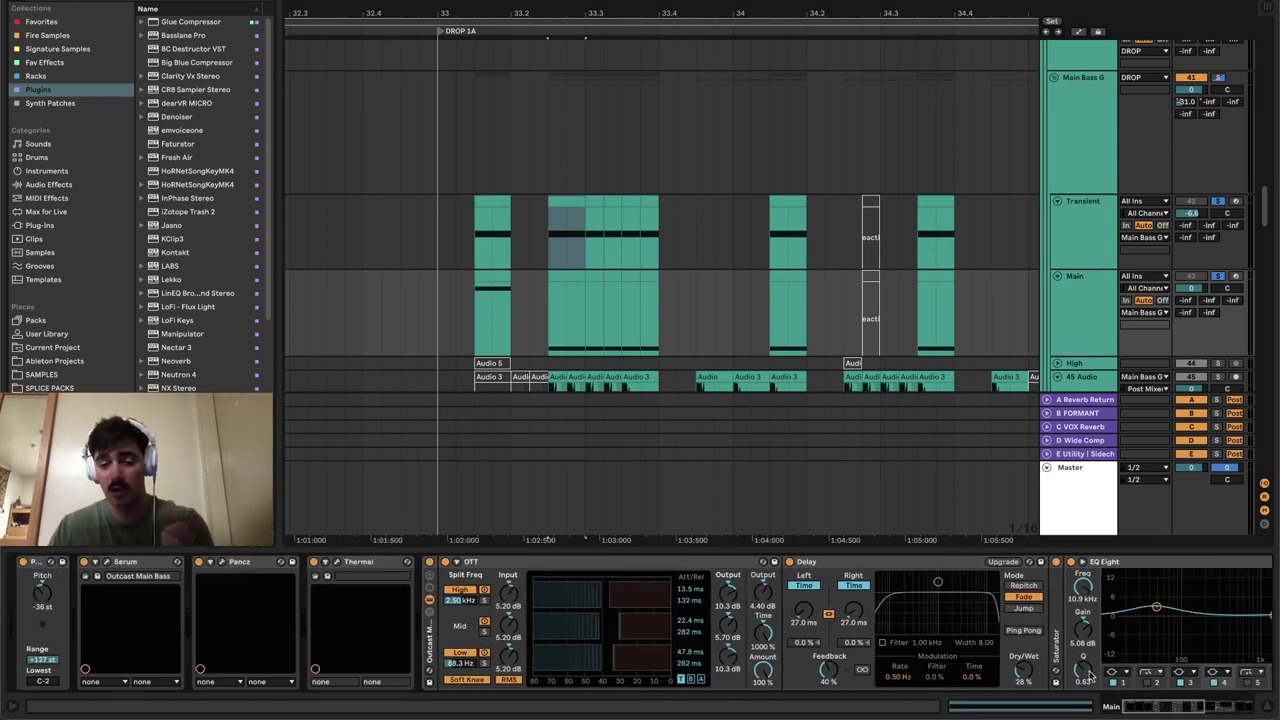
left_click(568, 279)
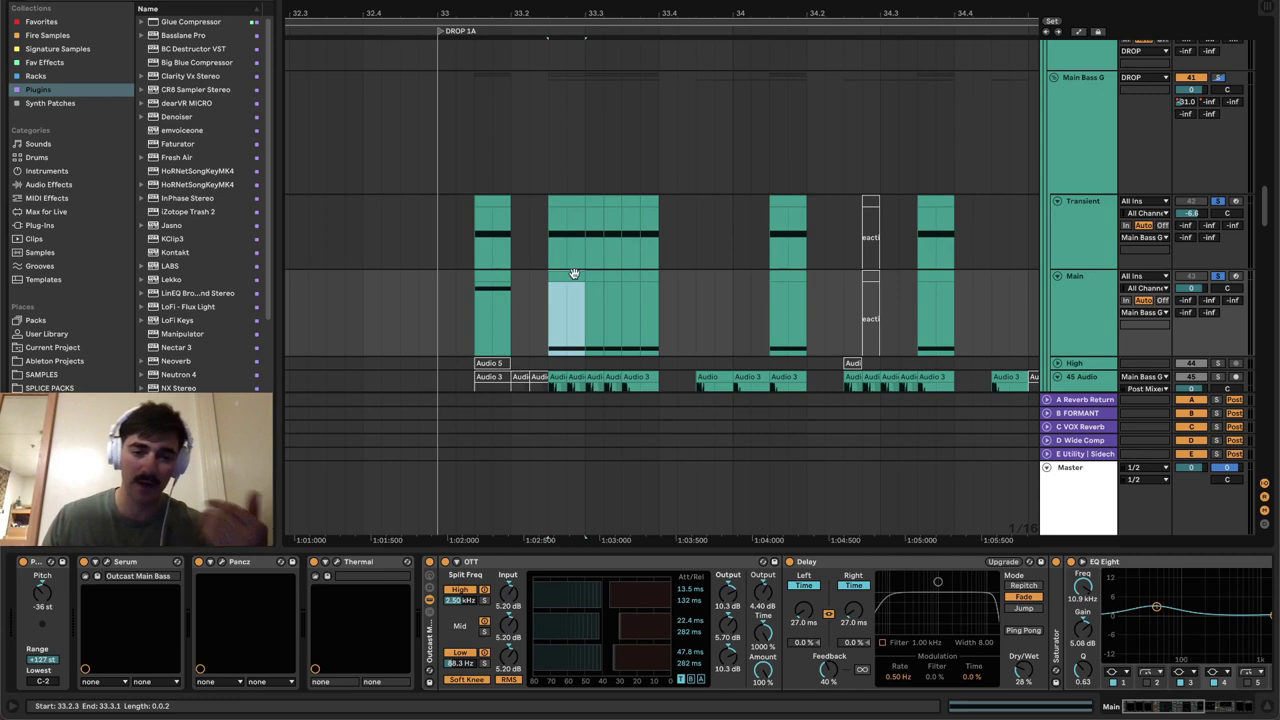
- Insert a new audio track directly below the Main bass track and unfold it
scroll(612, 229, "down", 5)
left_click(1060, 188)
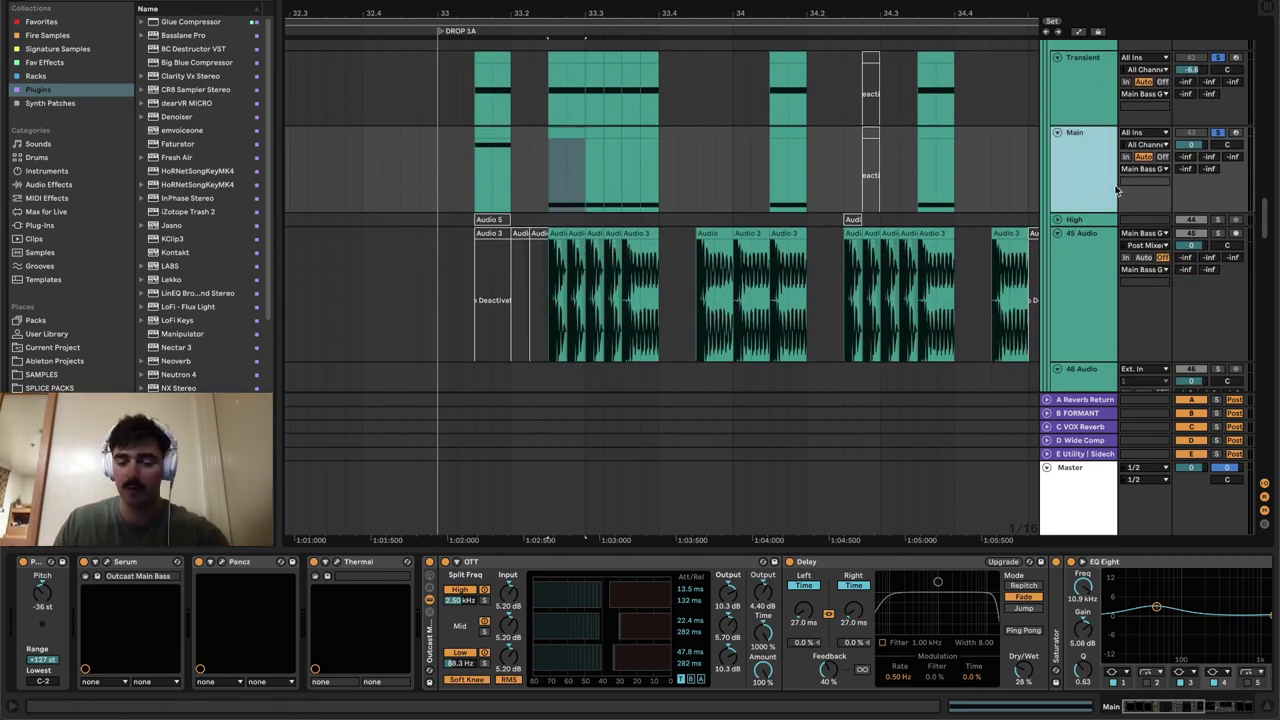
key("ctrl+t")
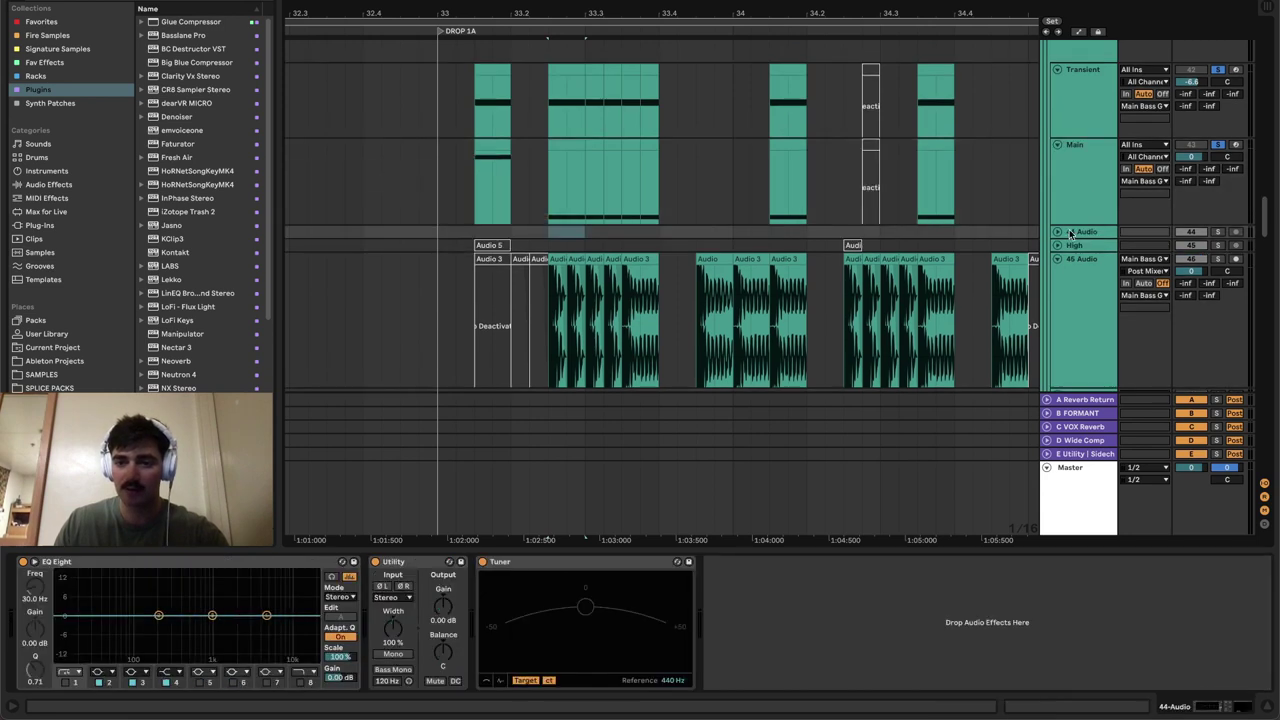
scroll(1090, 240, "up", 2)
left_click(1102, 270)
scroll(1102, 265, "up", 5)
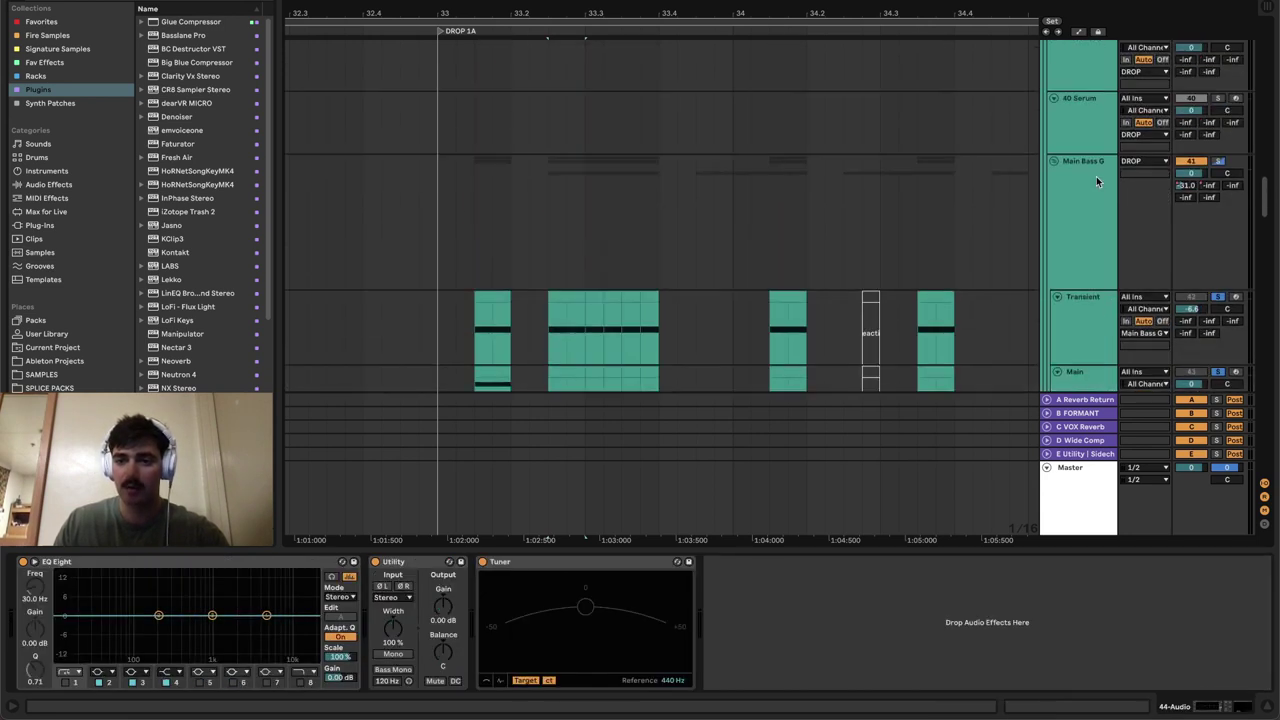
left_click(1107, 225)
scroll(1102, 227, "down", 5)
scroll(1083, 286, "down", 1)
left_click(1083, 286)
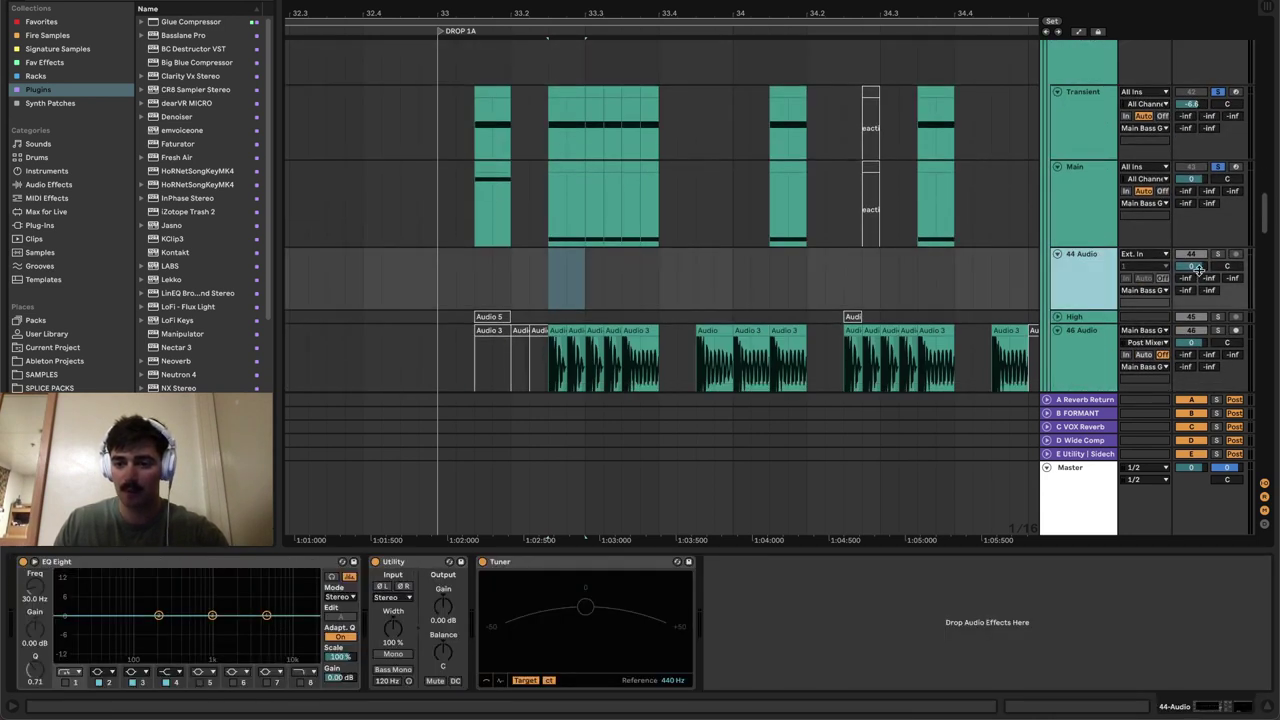
- Set the new 44 Audio track's input to Resampling and arm it for recording
scroll(1120, 262, "down", 1)
left_click(1152, 245)
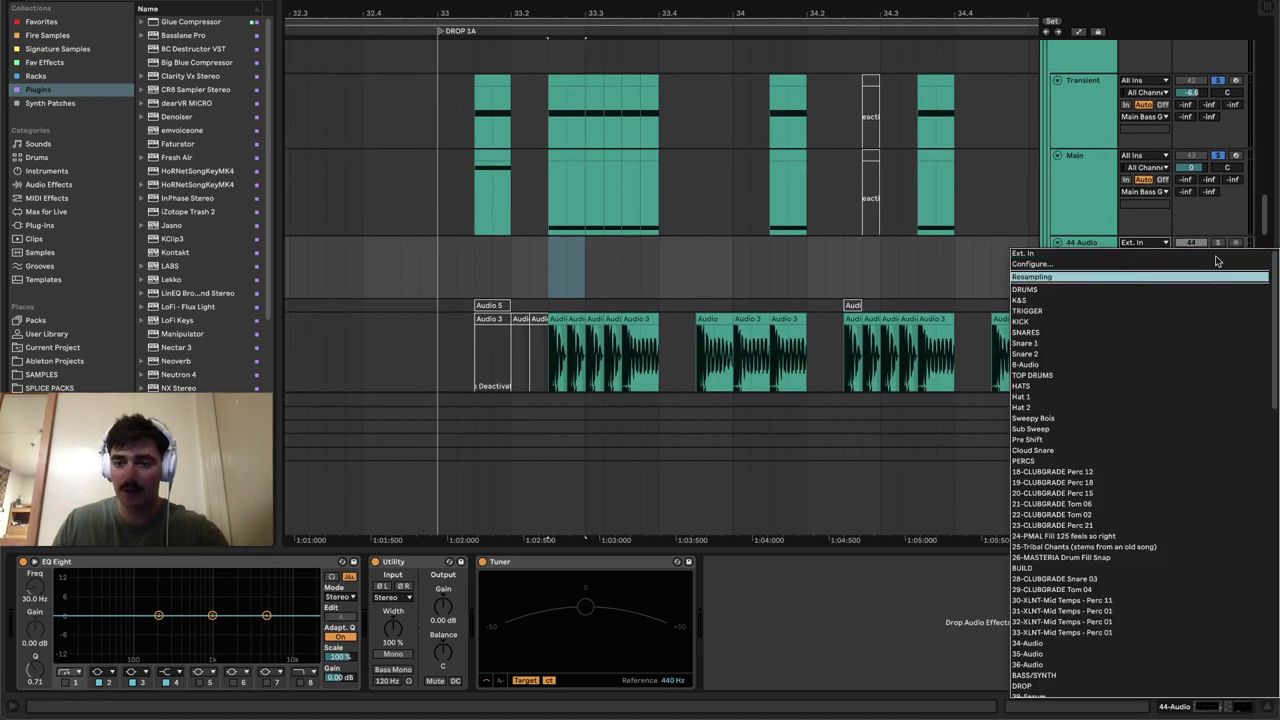
left_click(1124, 274)
left_click(1140, 245)
left_click(1133, 243)
left_click(1234, 243)
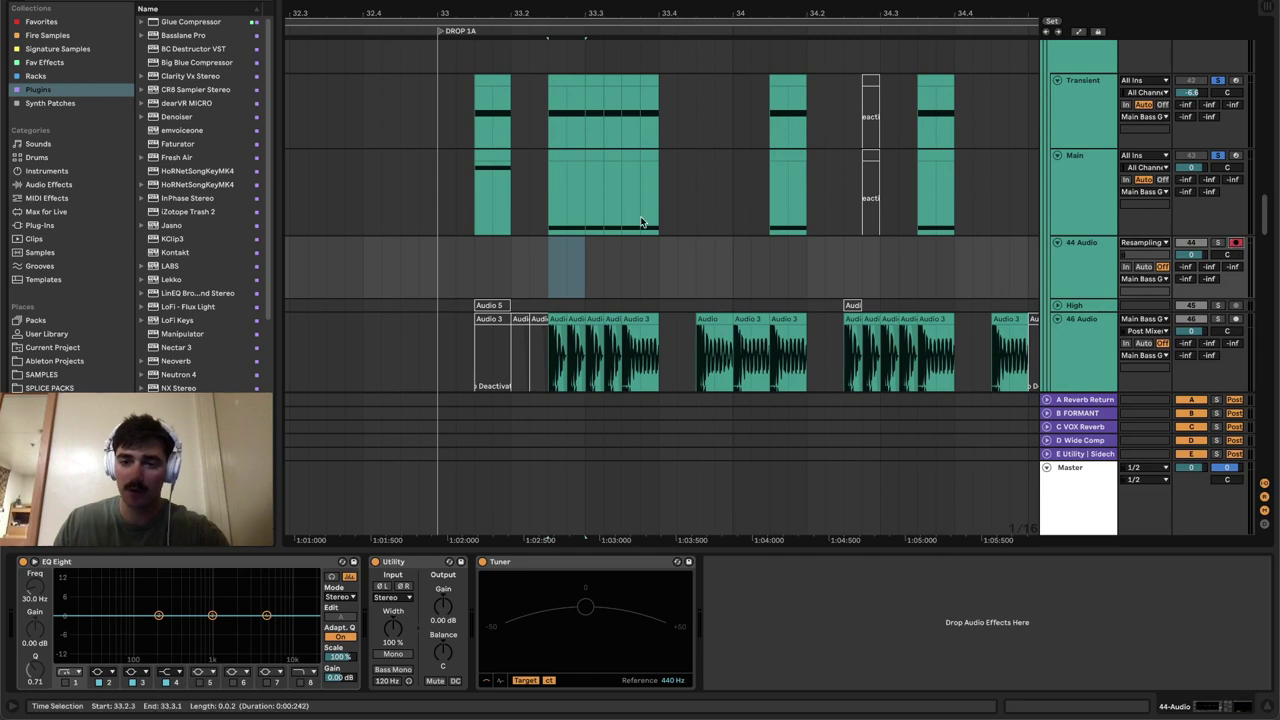
- Record the Transient and Main layers onto 44 Audio from 33.2.3, trim the take to end at 33.3.1, and solo the track
scroll(751, 253, "up", 1)
left_click(808, 298)
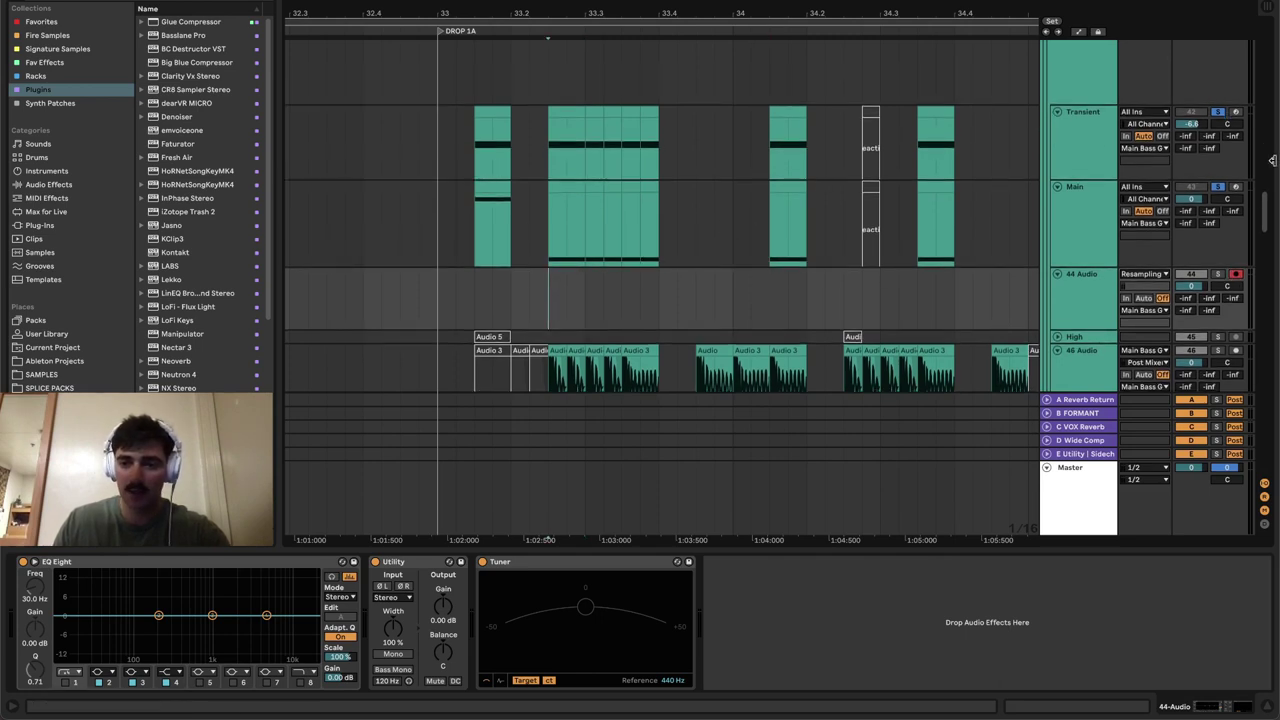
key("F9")
key("space")
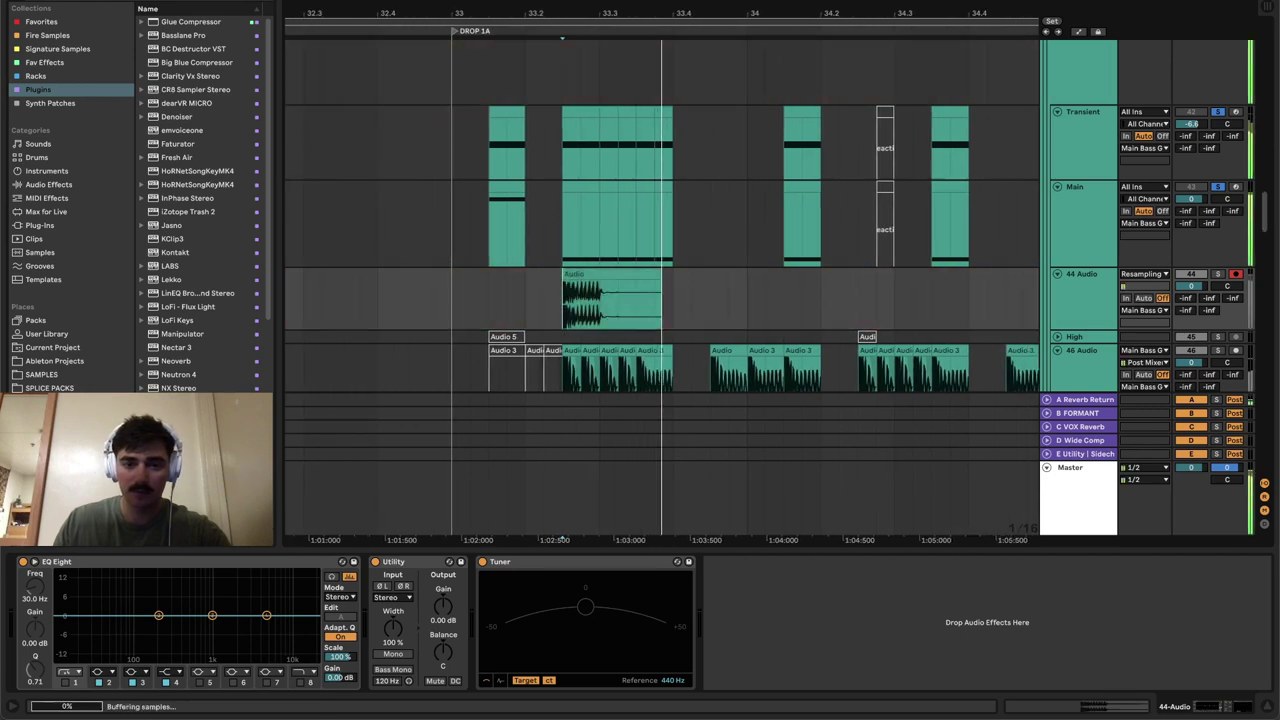
left_click(655, 285)
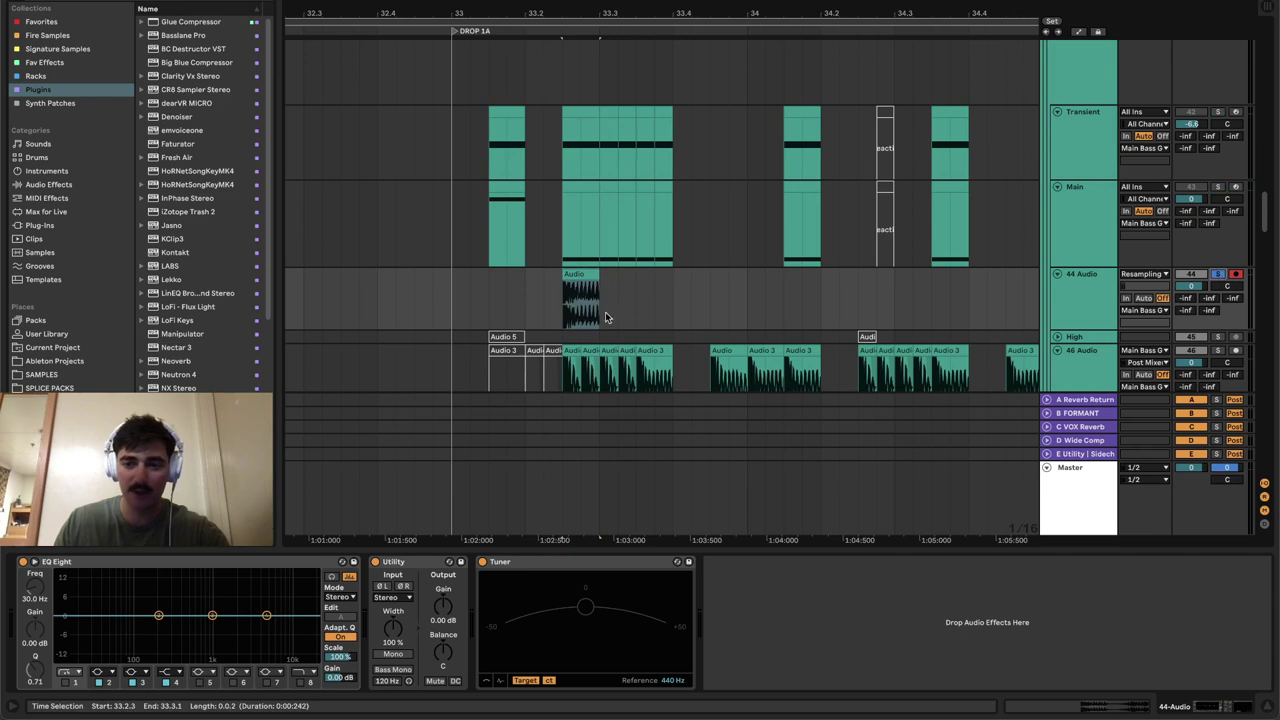
- Play the resampled clip on 44 Audio in solo and select it in a closer view to audition it again
key("space")
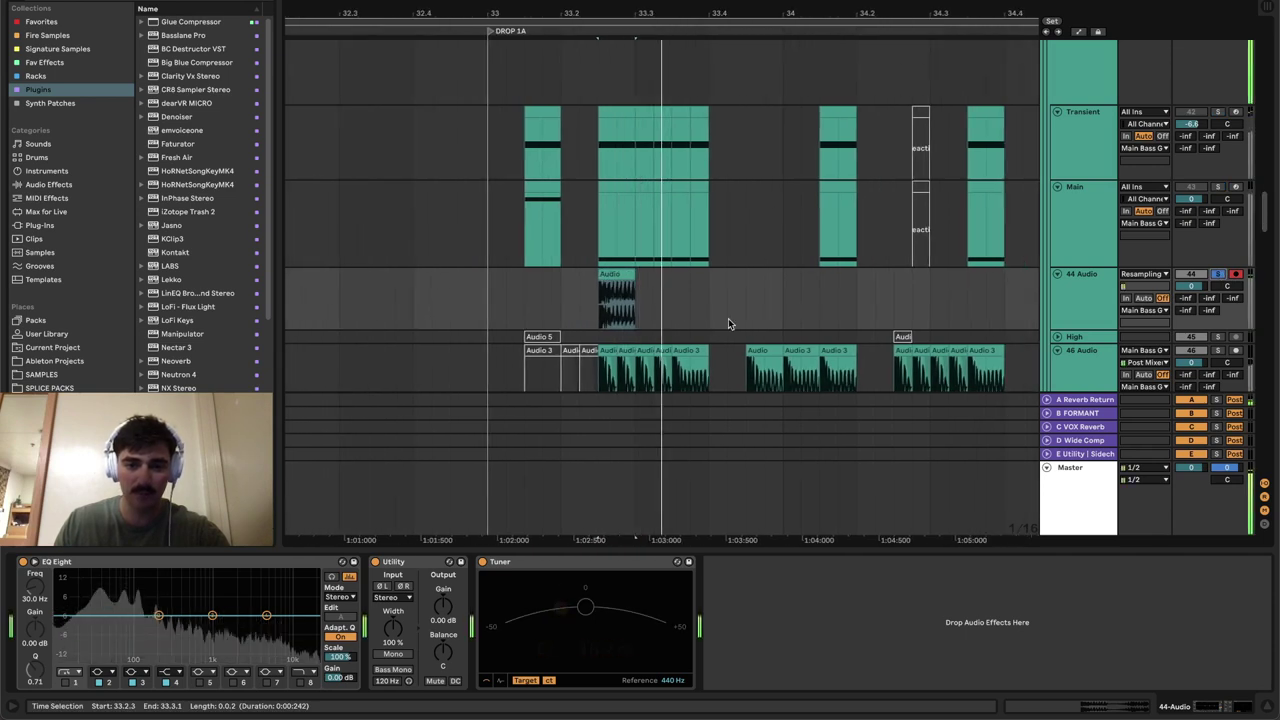
scroll(778, 239, "up", 3)
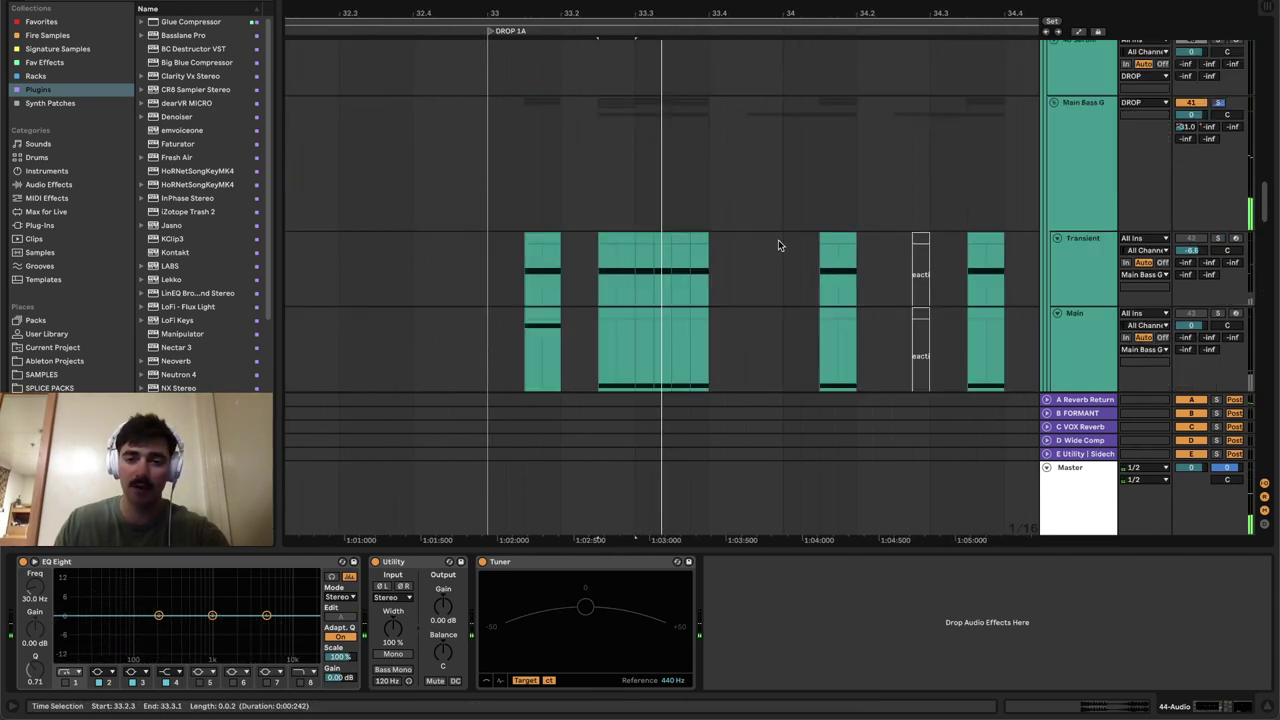
left_click(1084, 169)
scroll(900, 250, "down", 3)
key("plus")
key("plus")
left_click(630, 273)
left_click(655, 288)
left_click(643, 275)
key("space")
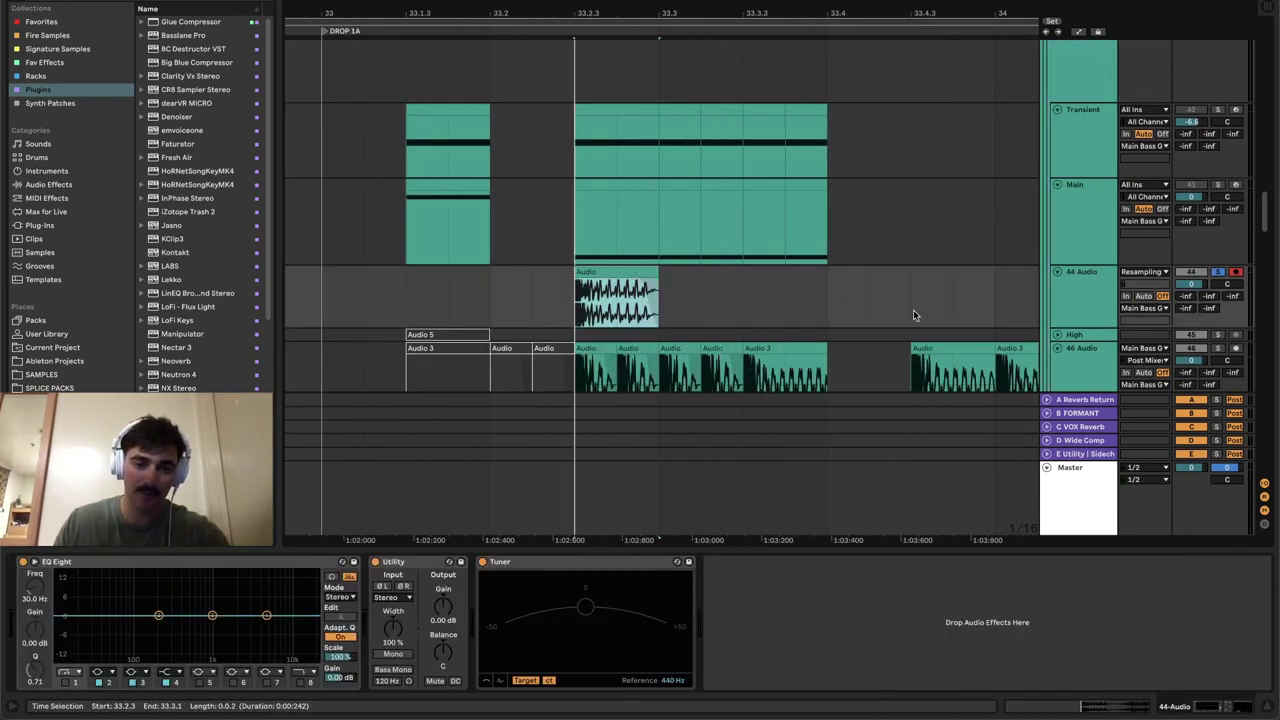
- Solo the 46 Audio track and play its chopped bass clips from 33.2.3 for comparison
scroll(877, 320, "down", 1)
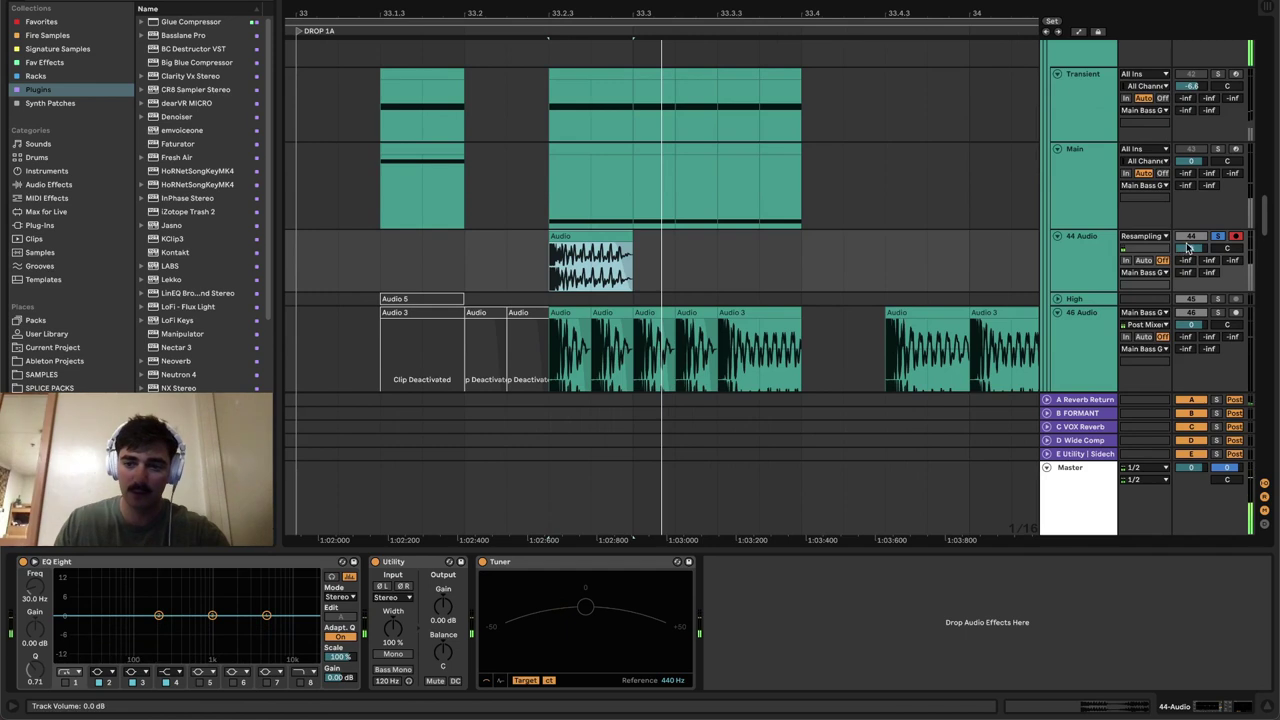
scroll(1190, 250, "down", 2)
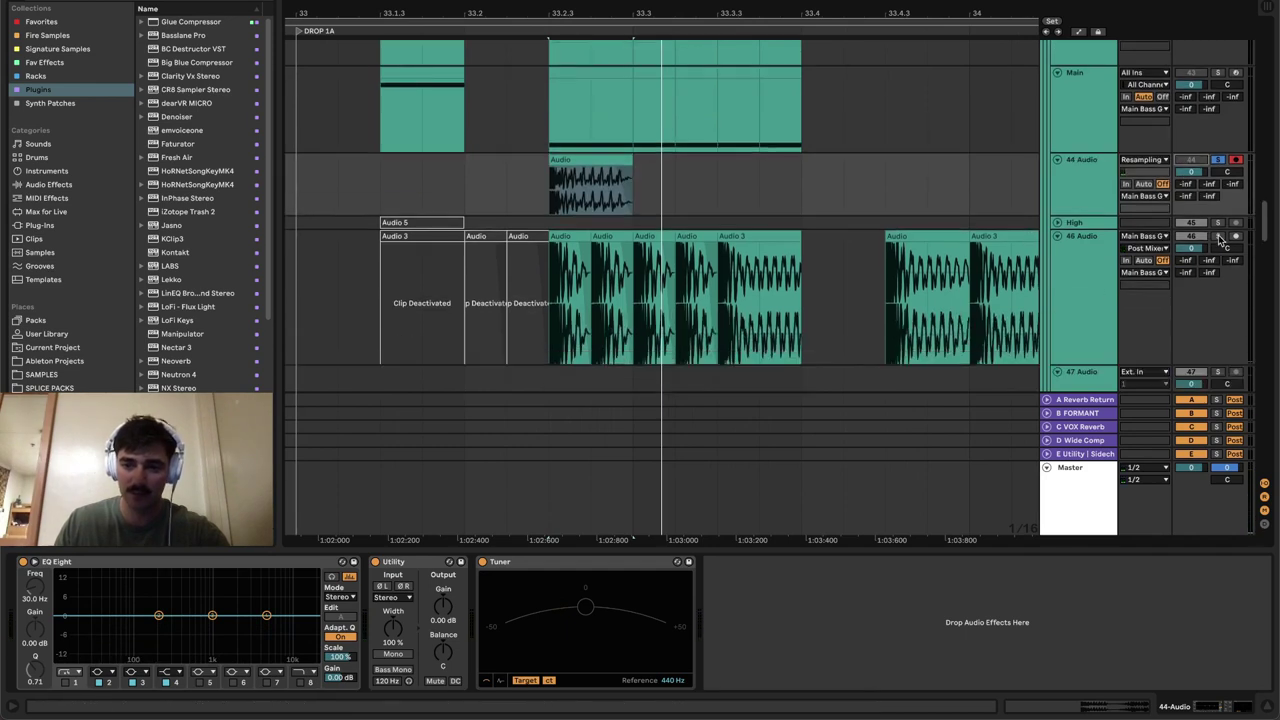
left_click(1218, 237)
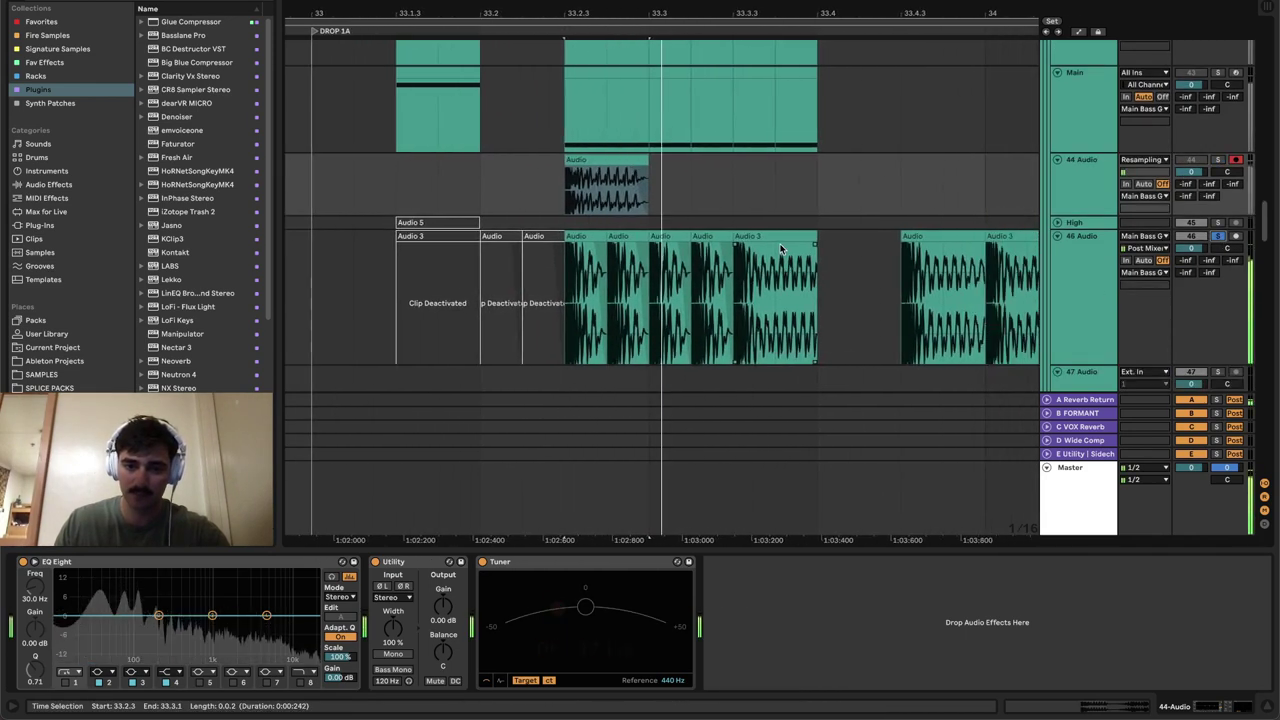
left_click(781, 249)
key("space")
left_click(430, 238)
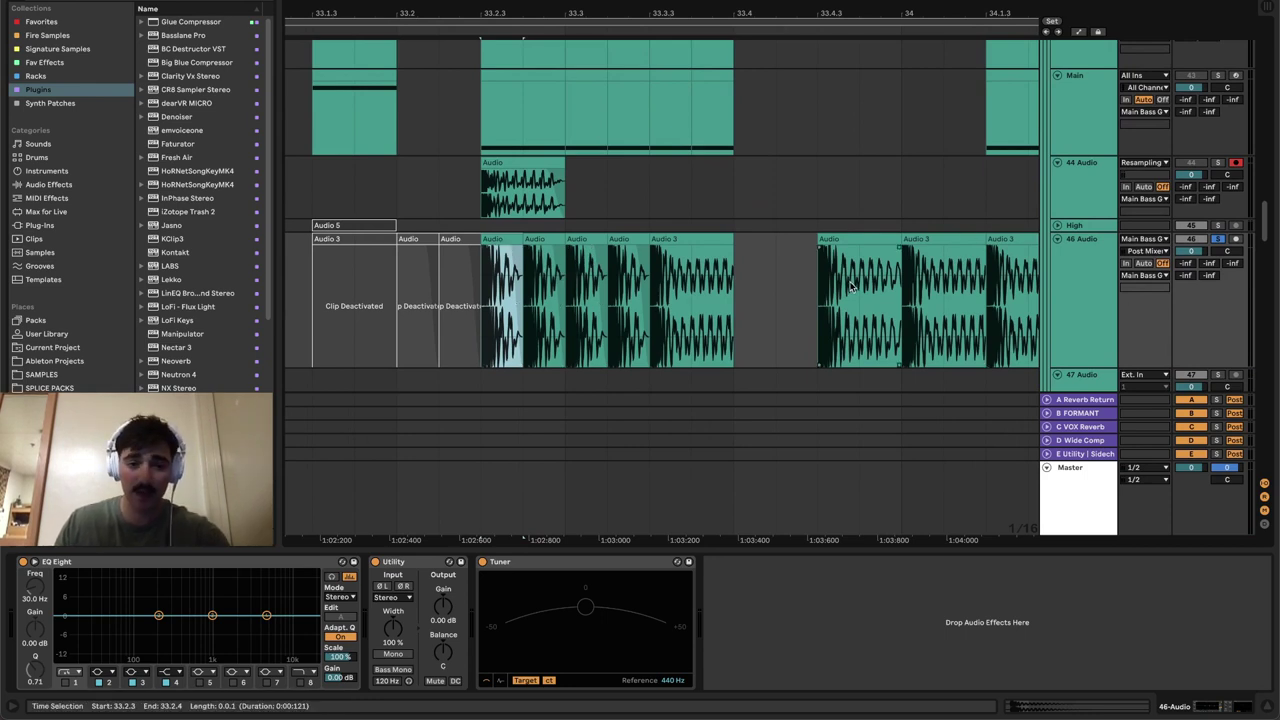
key("space")
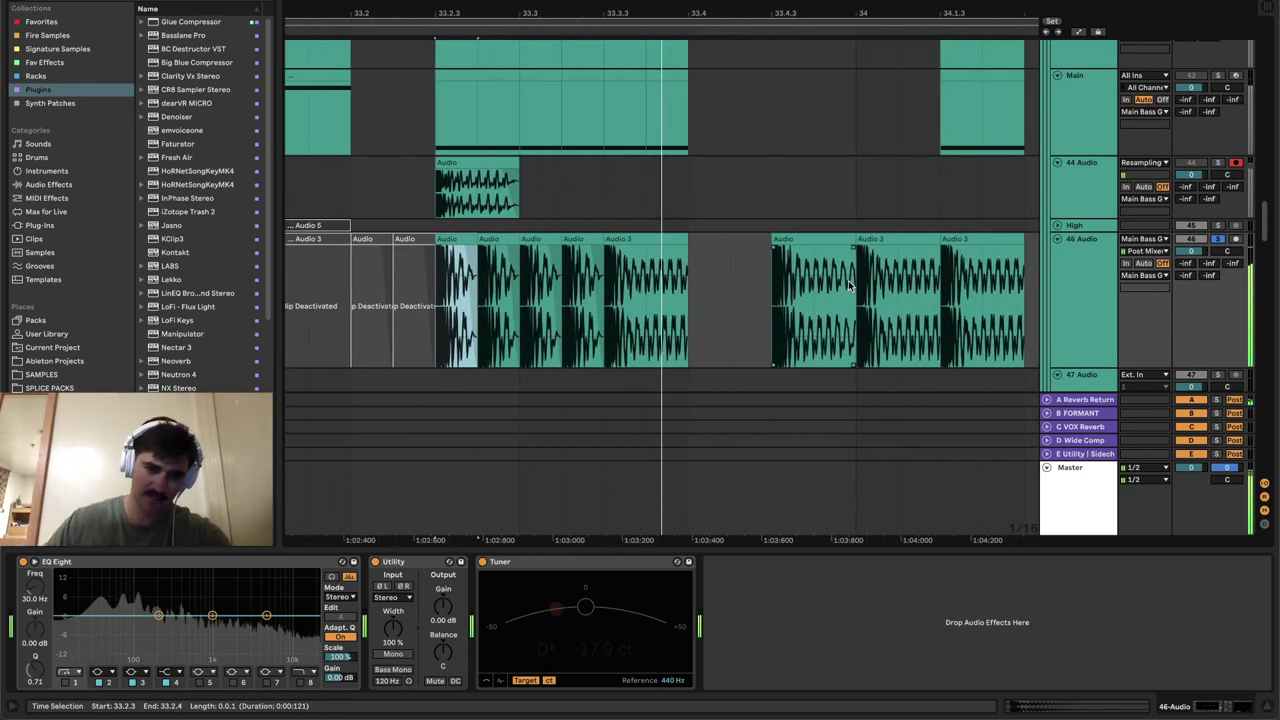
- Stop playback and delete the resampled take around 33.2.3 on the 44 Audio track
key("space")
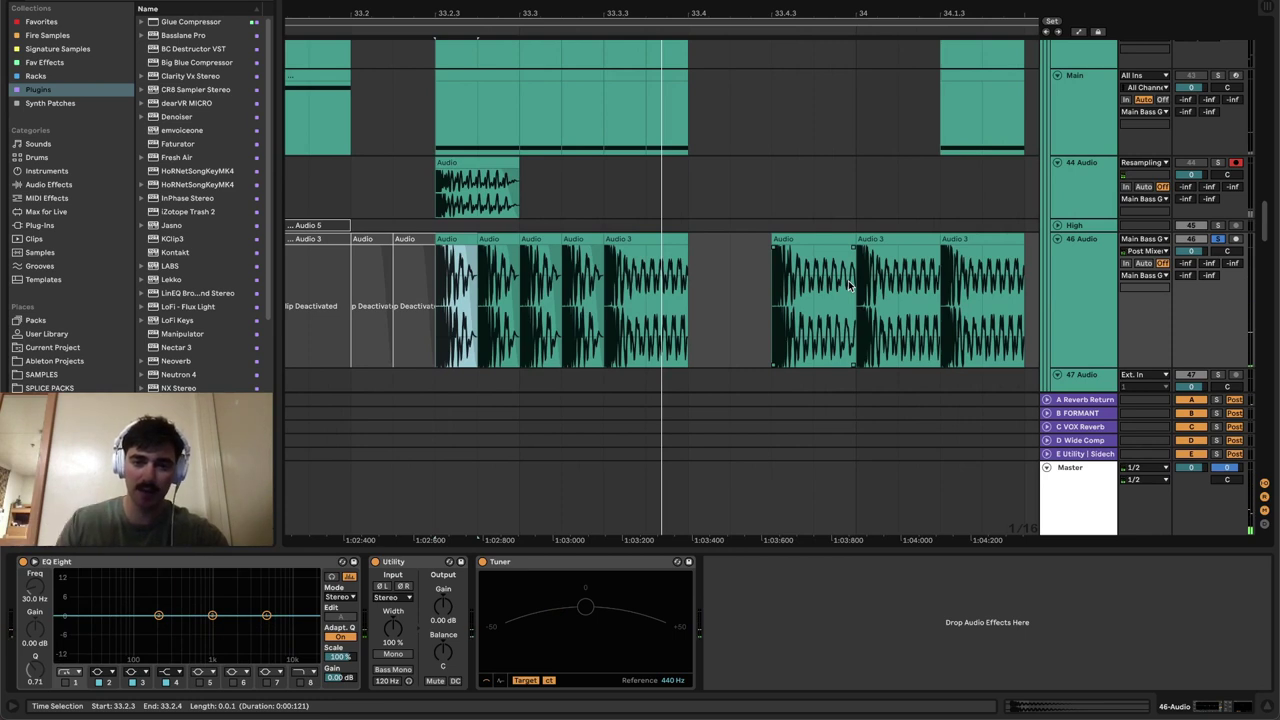
scroll(847, 280, "down", 5)
scroll(765, 308, "up", 3)
scroll(803, 320, "down", 3)
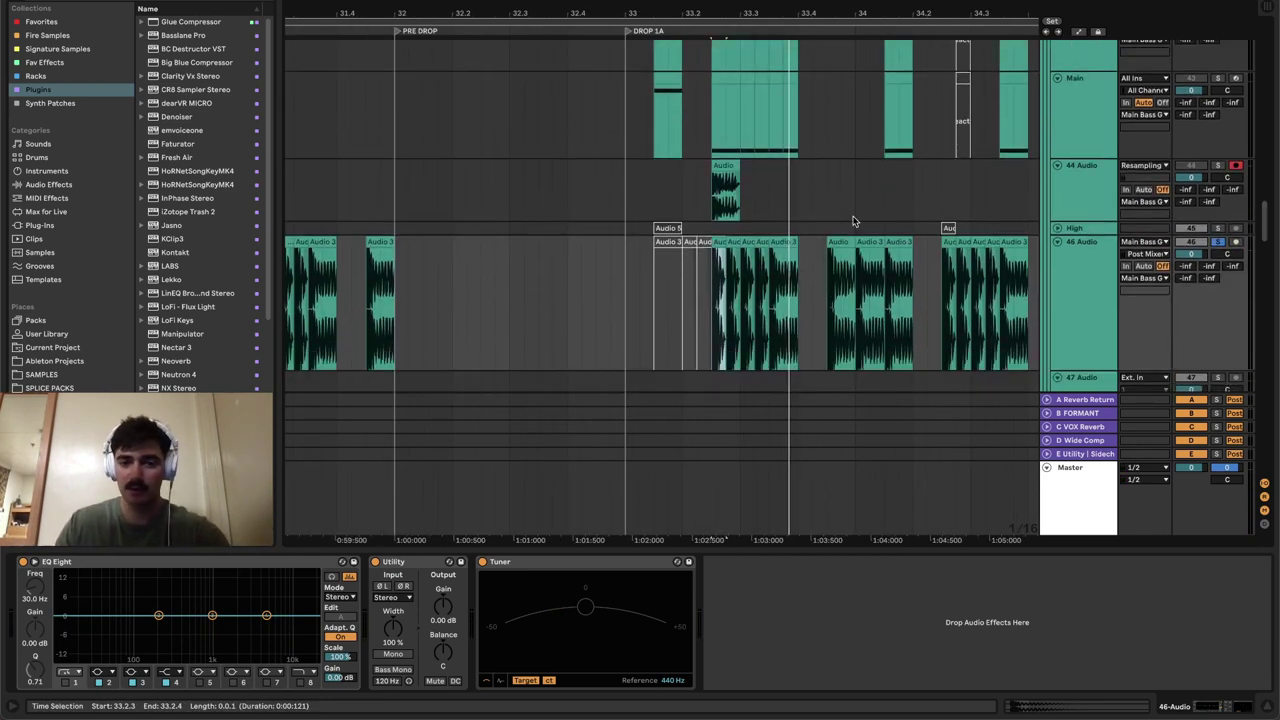
left_click_drag(770, 175, 700, 188)
key("Delete")
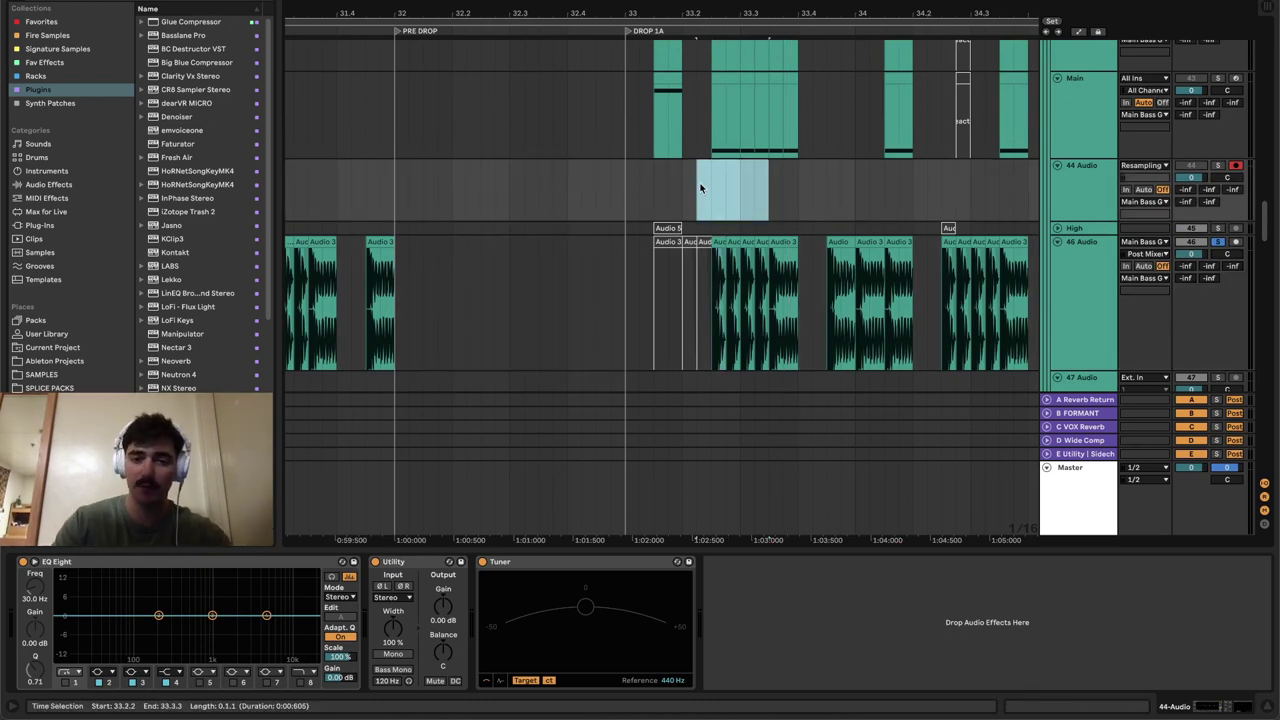
- Unfold the High track and reactivate its deactivated Audio 5 clip at 33.1.3
left_click(719, 243)
scroll(654, 260, "up", 3)
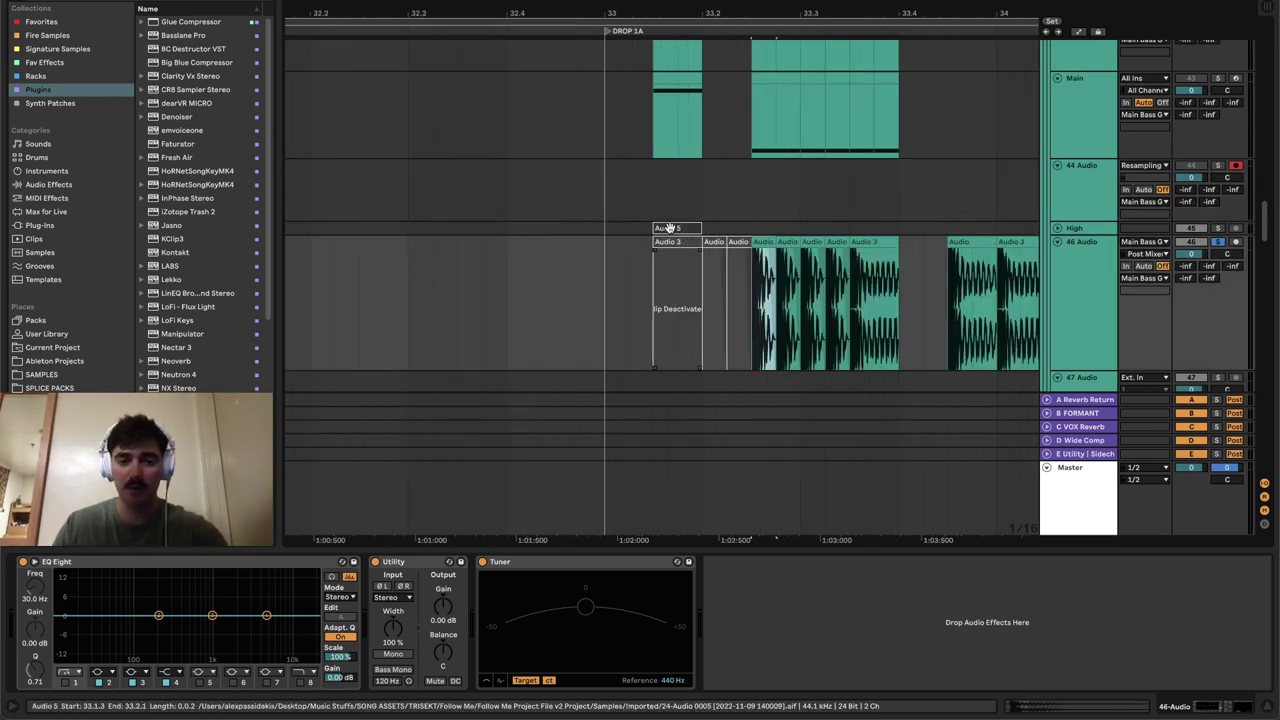
left_click(671, 228)
left_click(1058, 229)
scroll(780, 240, "down", 1)
scroll(829, 194, "up", 2)
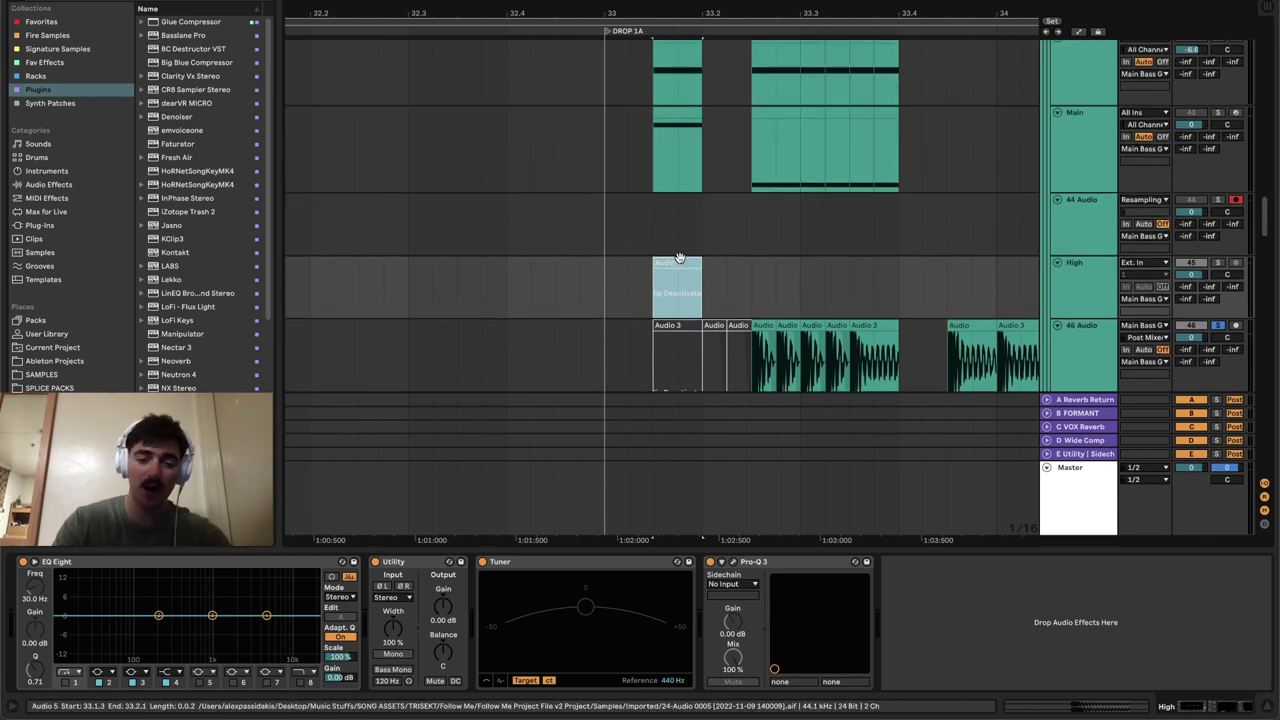
key("0")
- Solo the High track and play its Audio 5 clip from 33.1.3, comparing it with the Main clip above
left_click(1217, 262)
key("space")
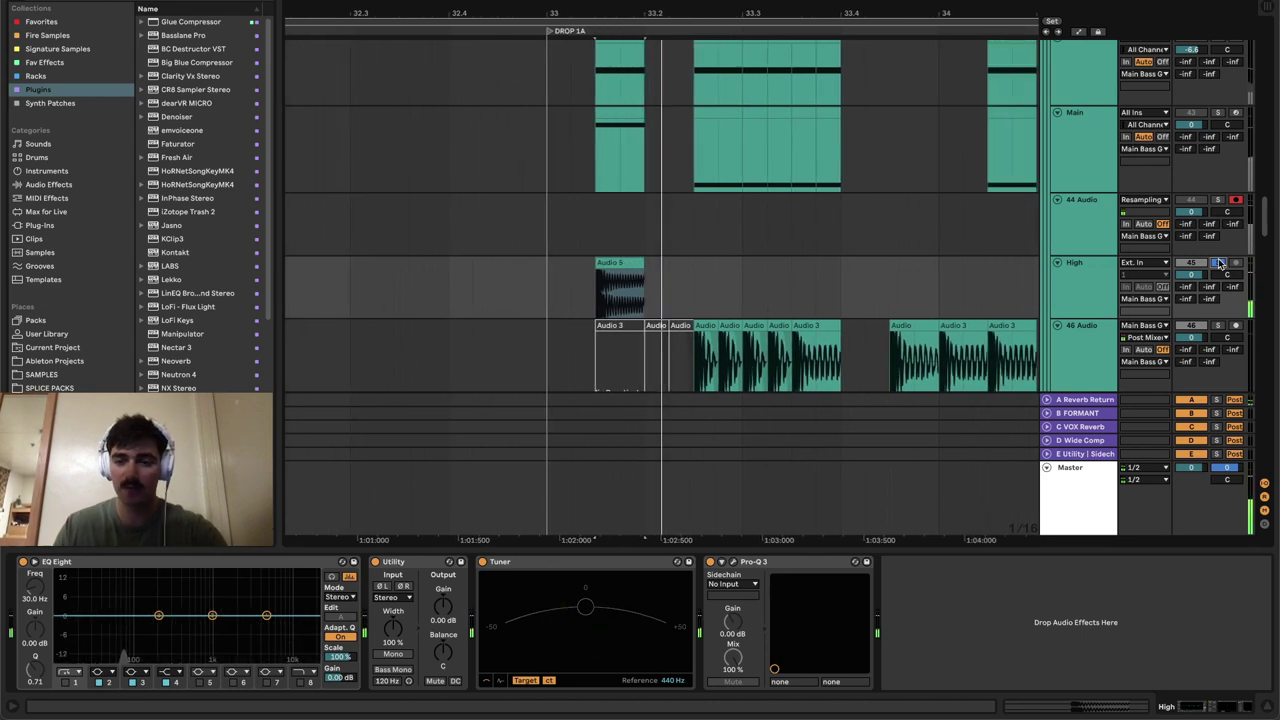
scroll(584, 188, "up", 1)
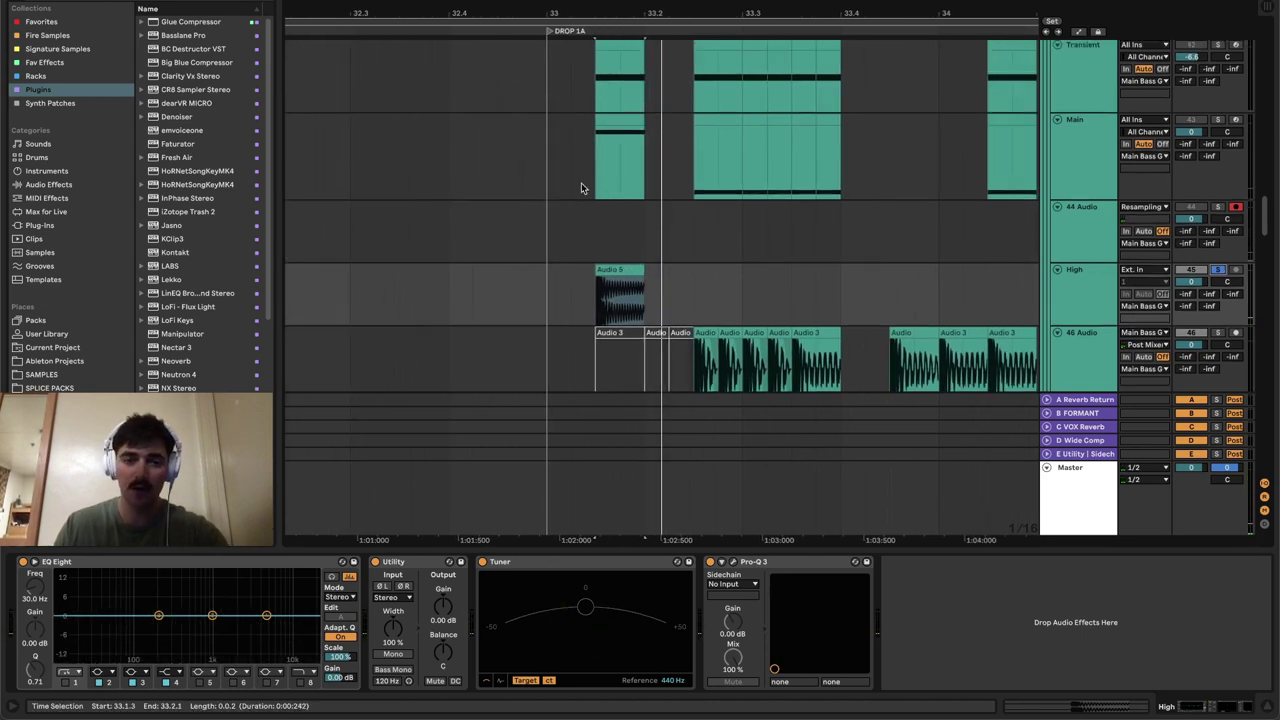
left_click(616, 122)
left_click_drag(603, 213, 663, 220)
left_click(631, 271)
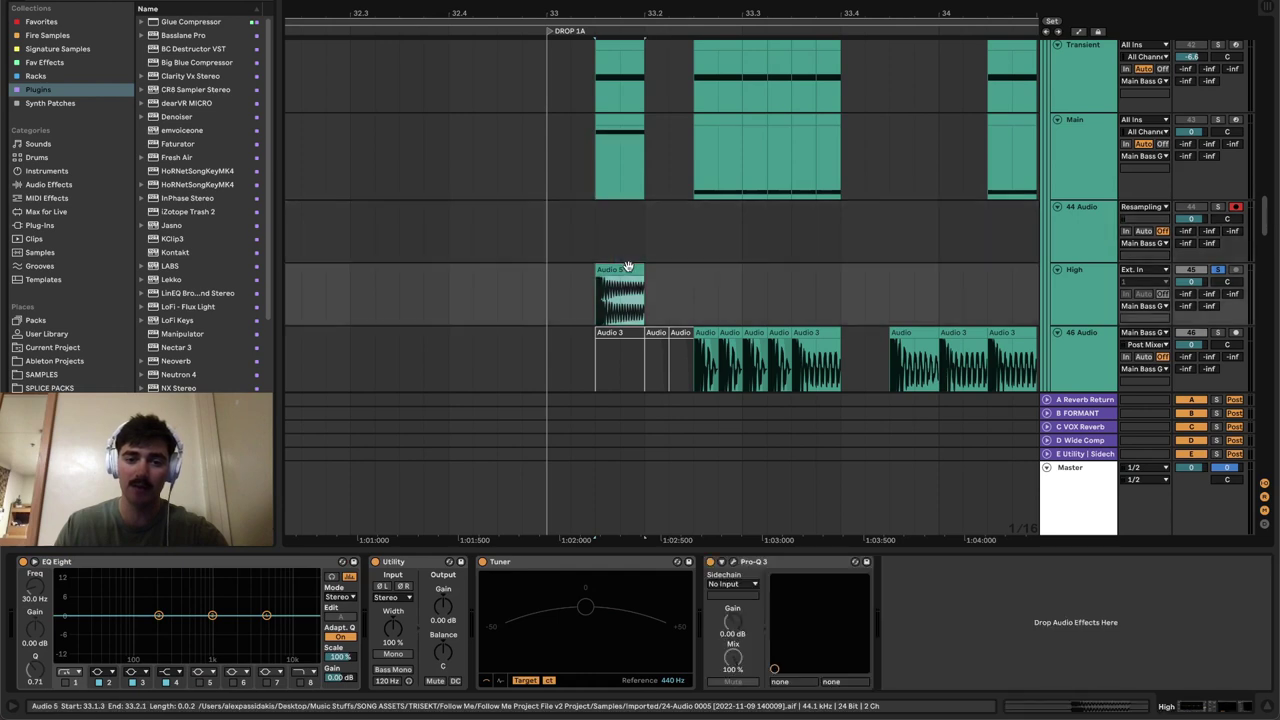
- Rename the 46 Audio track as Low
left_click(1094, 312)
scroll(1094, 290, "down", 3)
left_click(1078, 303)
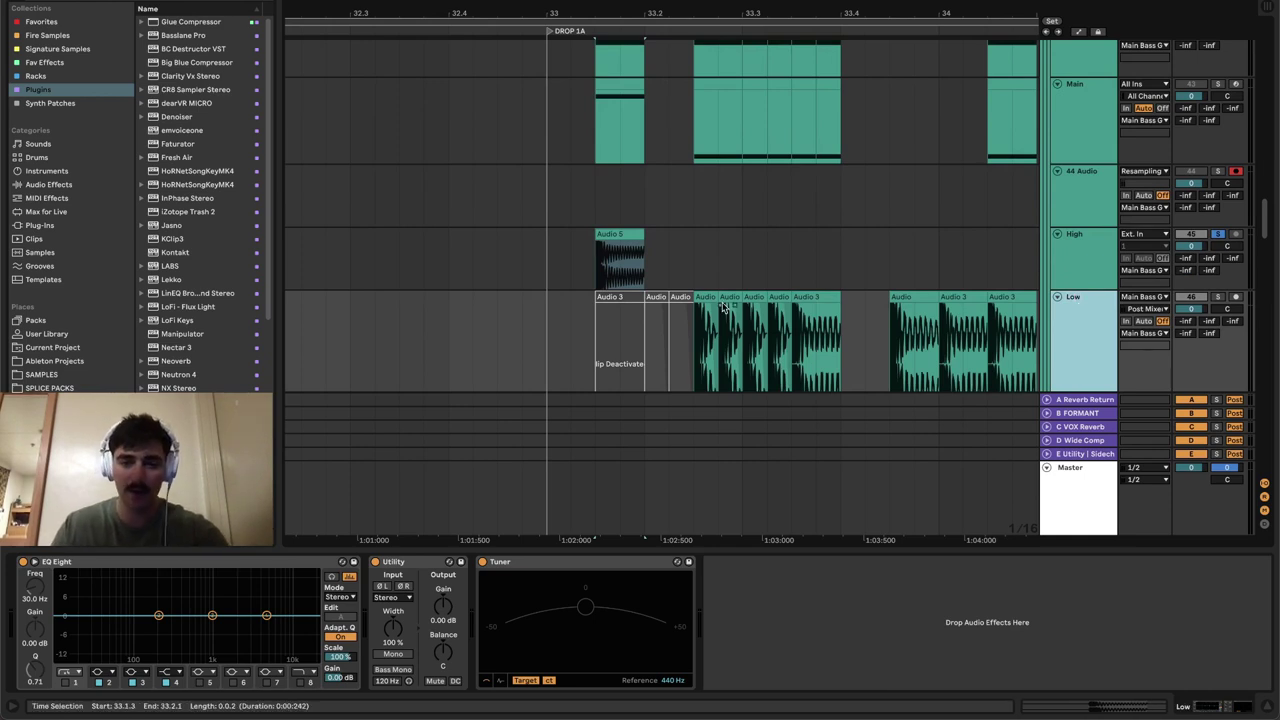
- Select the first active chopped clip at 33.2.3 on the Low track and take the High track out of solo
left_click_drag(725, 307, 705, 307)
left_click(615, 236)
left_click(706, 298)
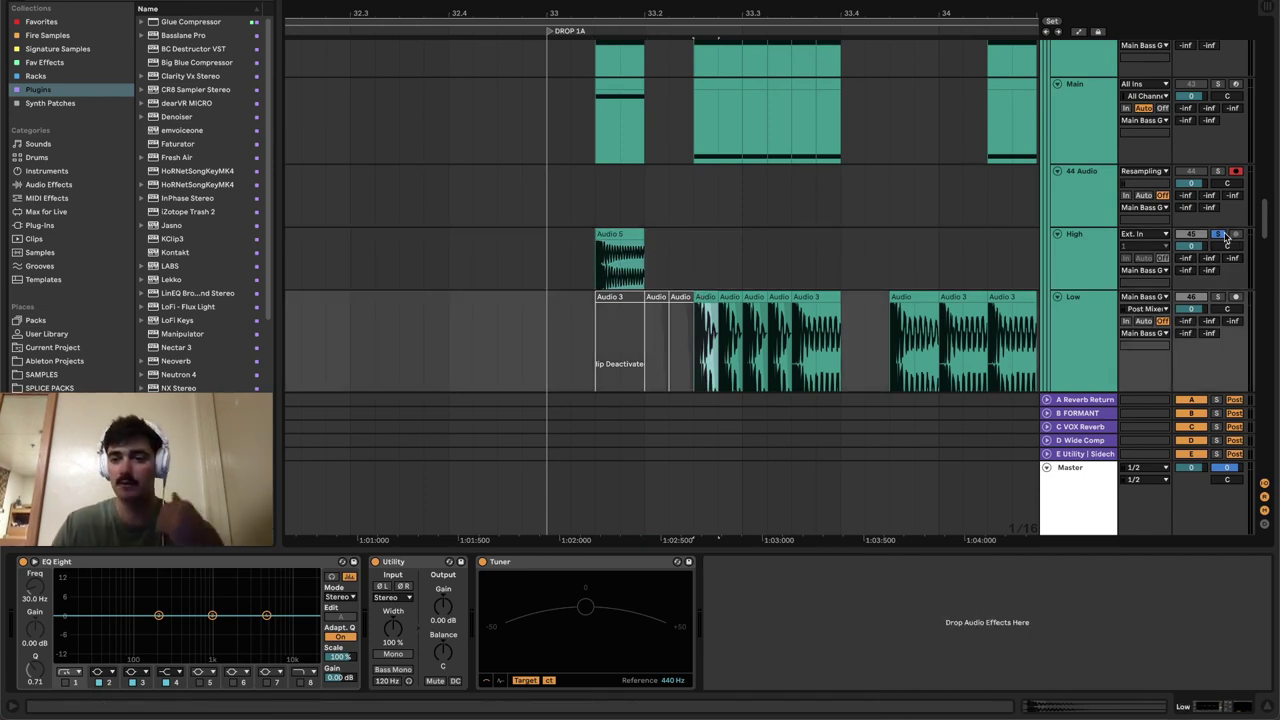
left_click(1220, 234)
- Select the Main clip from 33.2.3 to 33.3.1 and play it with the Transient and Main tracks soloed
scroll(859, 289, "down", 3)
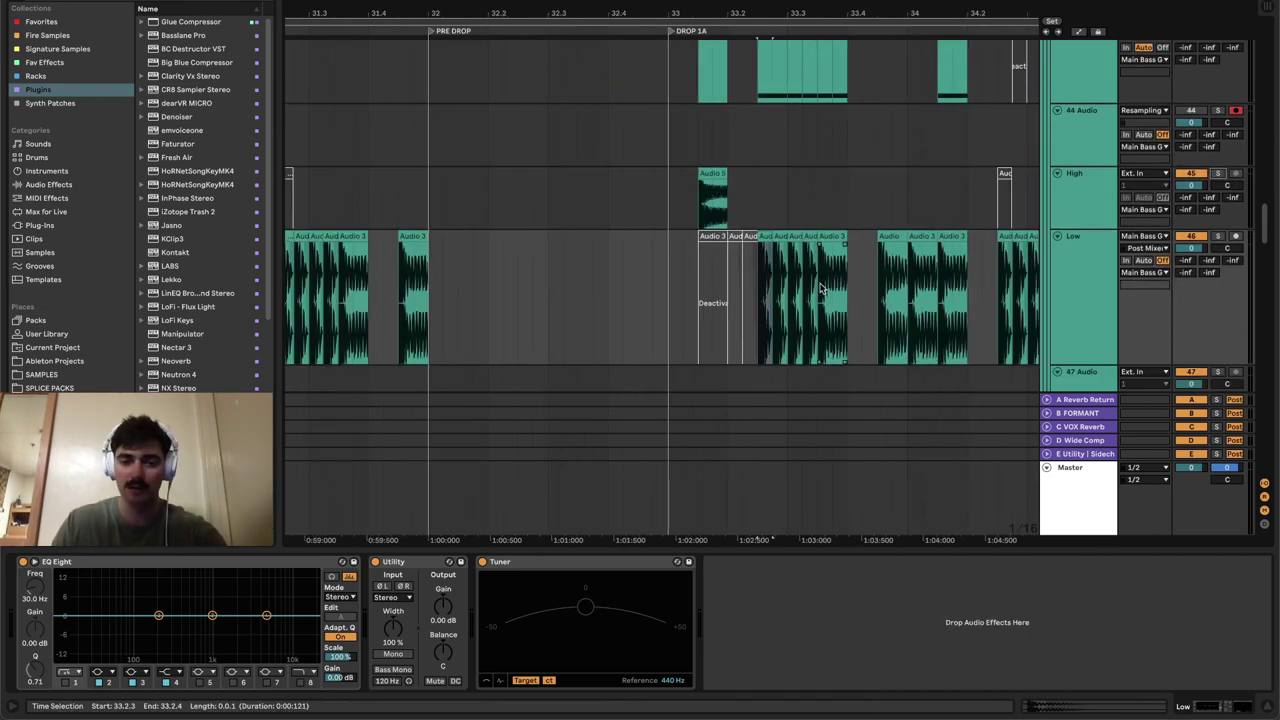
scroll(863, 259, "up", 3)
left_click(764, 213)
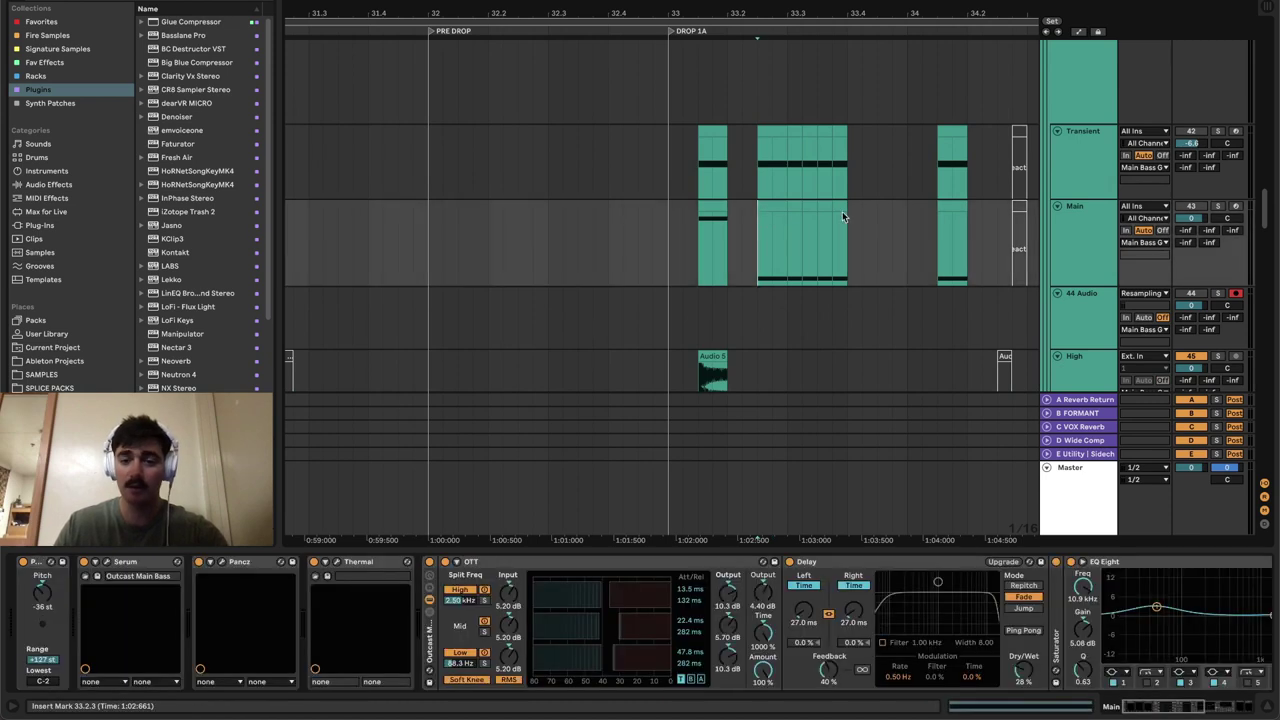
left_click(769, 206)
key("space")
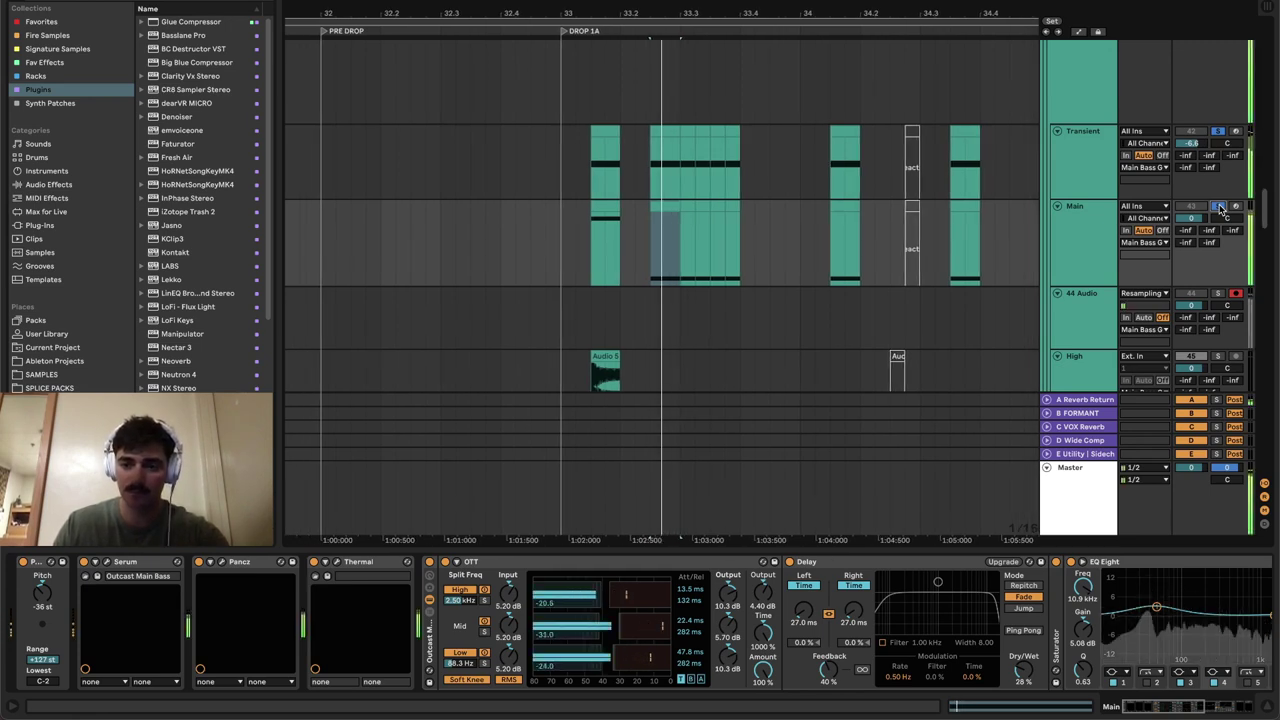
- Open the Pancz plugin near the end of the Main track's chain and examine its Transients control during playback
left_click_drag(1176, 706, 1238, 707)
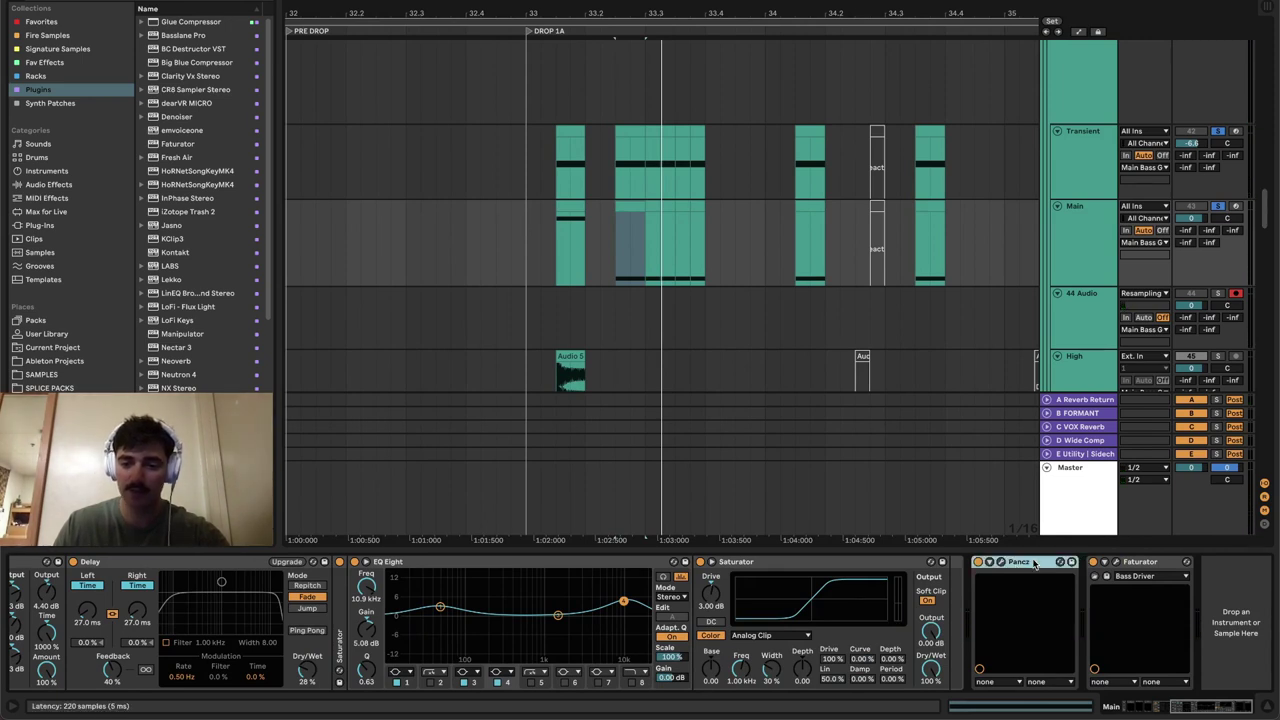
left_click(1003, 562)
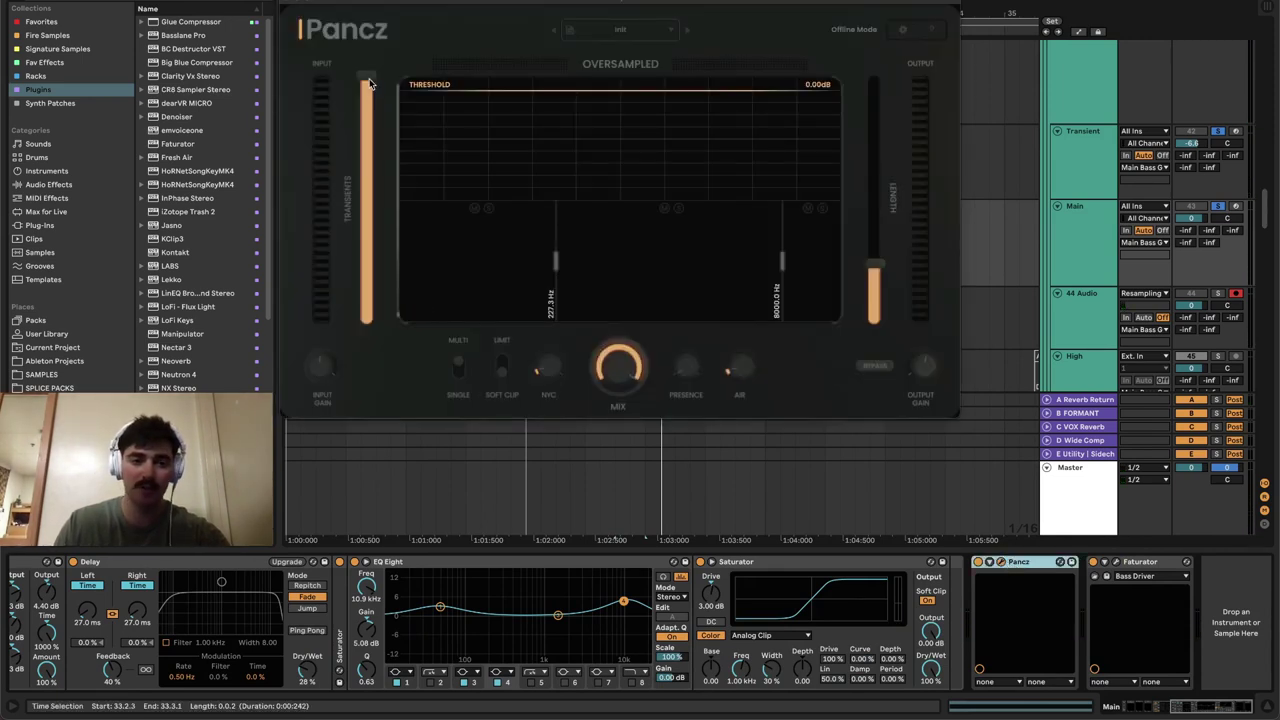
key("space")
left_click_drag(368, 83, 414, 17)
left_click(291, 4)
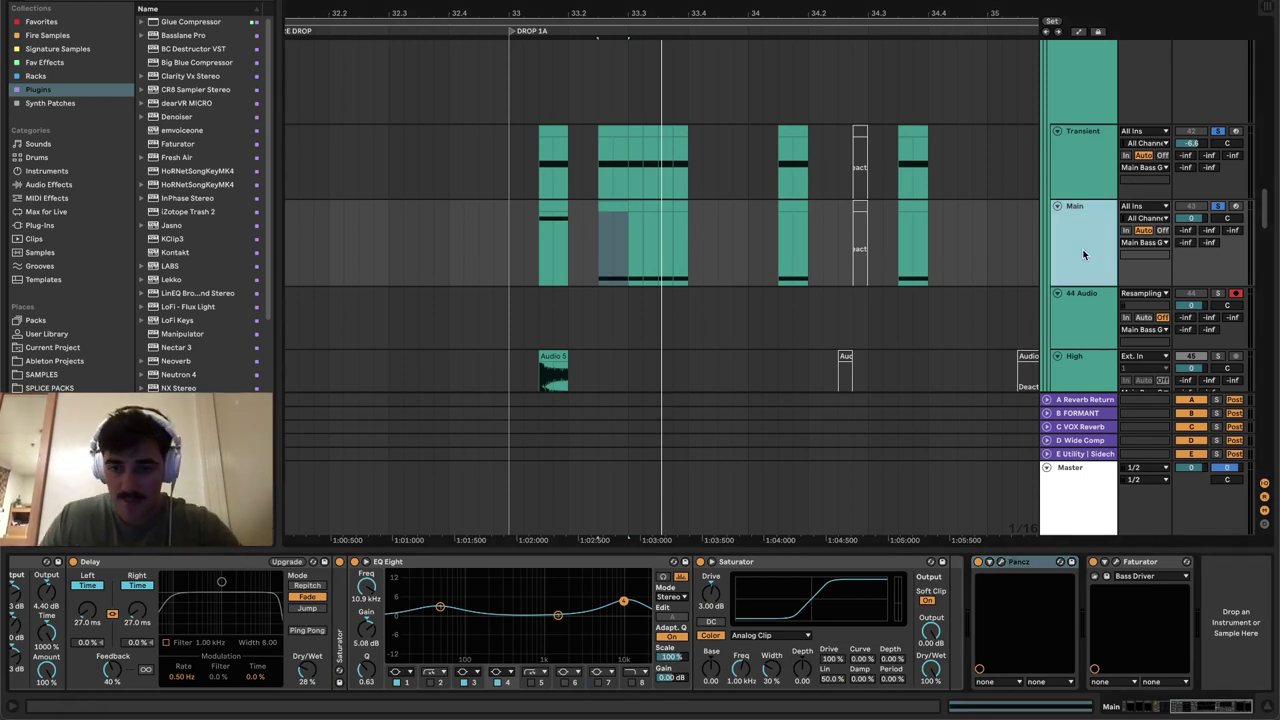
- Solo the Low track and play its chopped clips from 33.2.3
scroll(1081, 280, "down", 3)
left_click(1079, 302)
scroll(1110, 280, "down", 1)
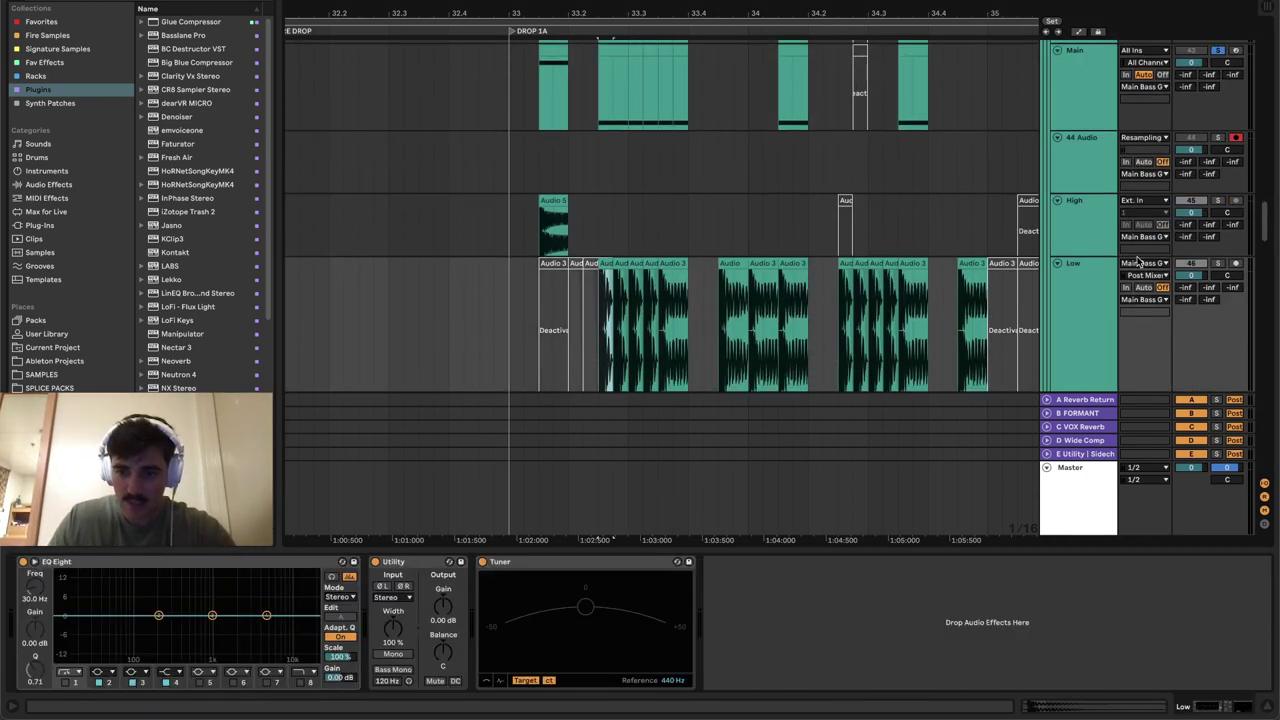
key("space")
key("space")
scroll(590, 225, "down", 2)
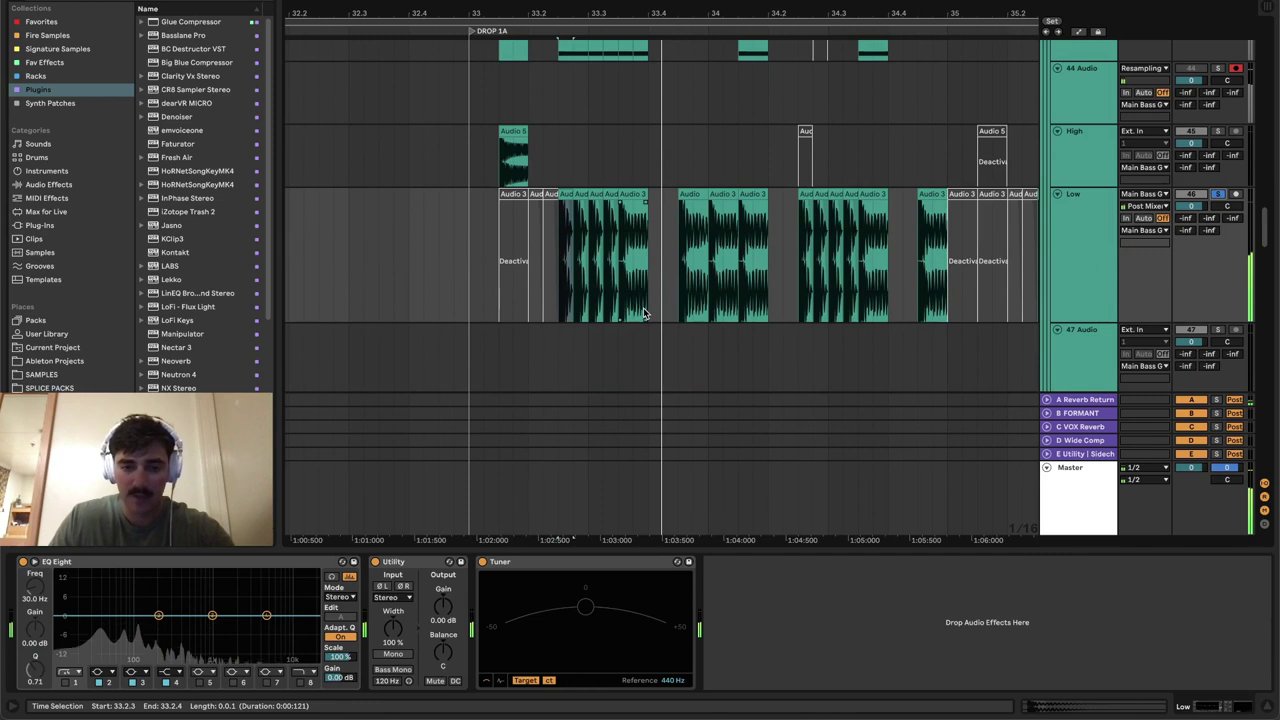
- Play the drop from 33.1.1, first with the Low track soloed and then with its solo off
left_click(560, 192)
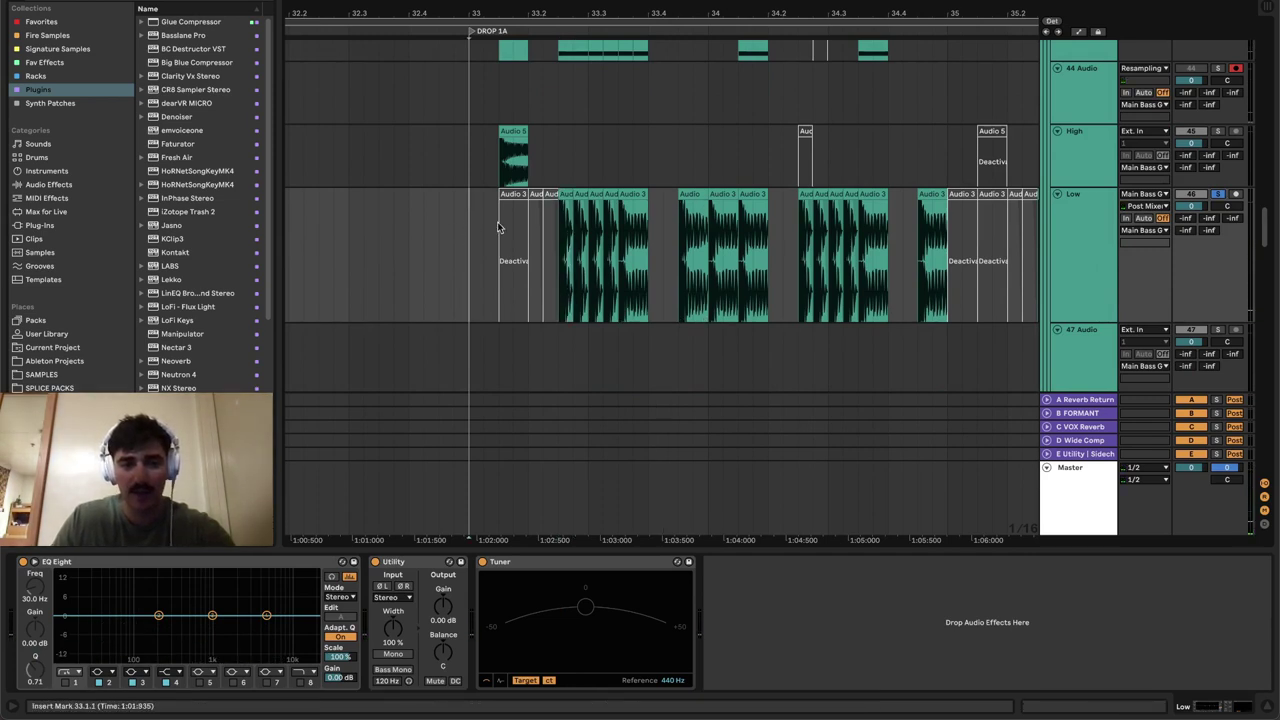
scroll(1262, 268, "up", 2)
scroll(1073, 332, "down", 2)
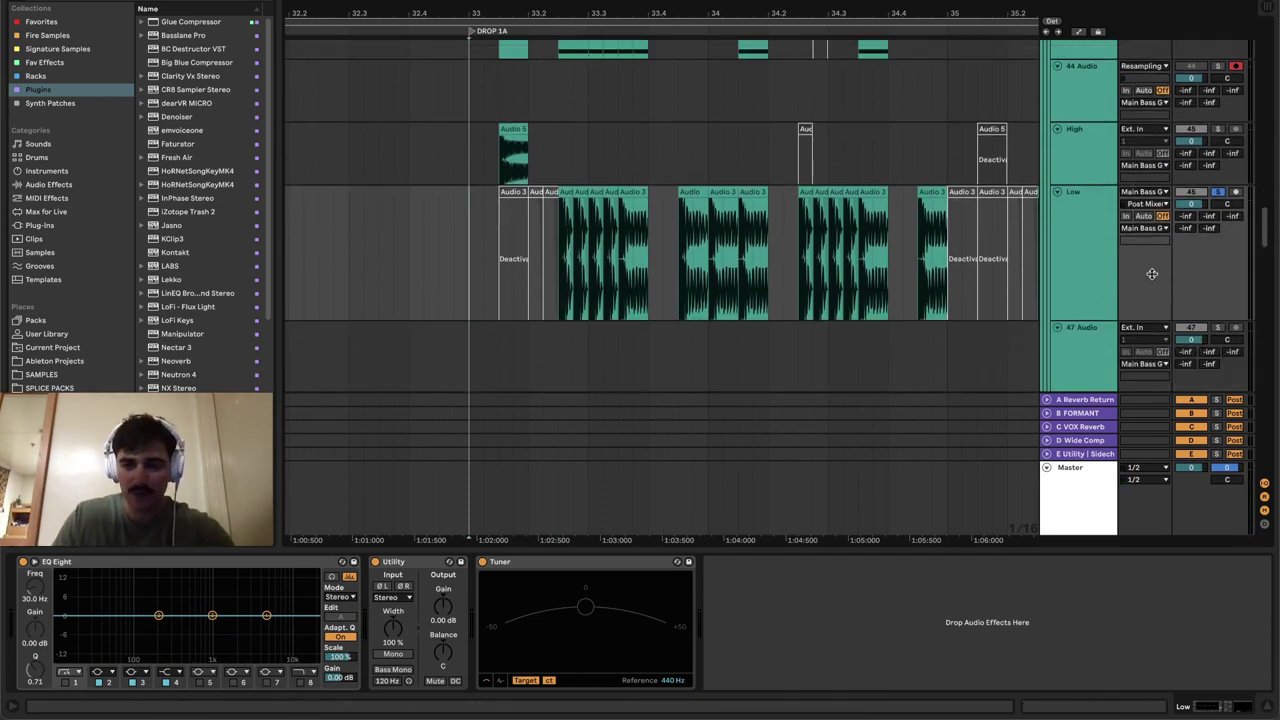
key("space")
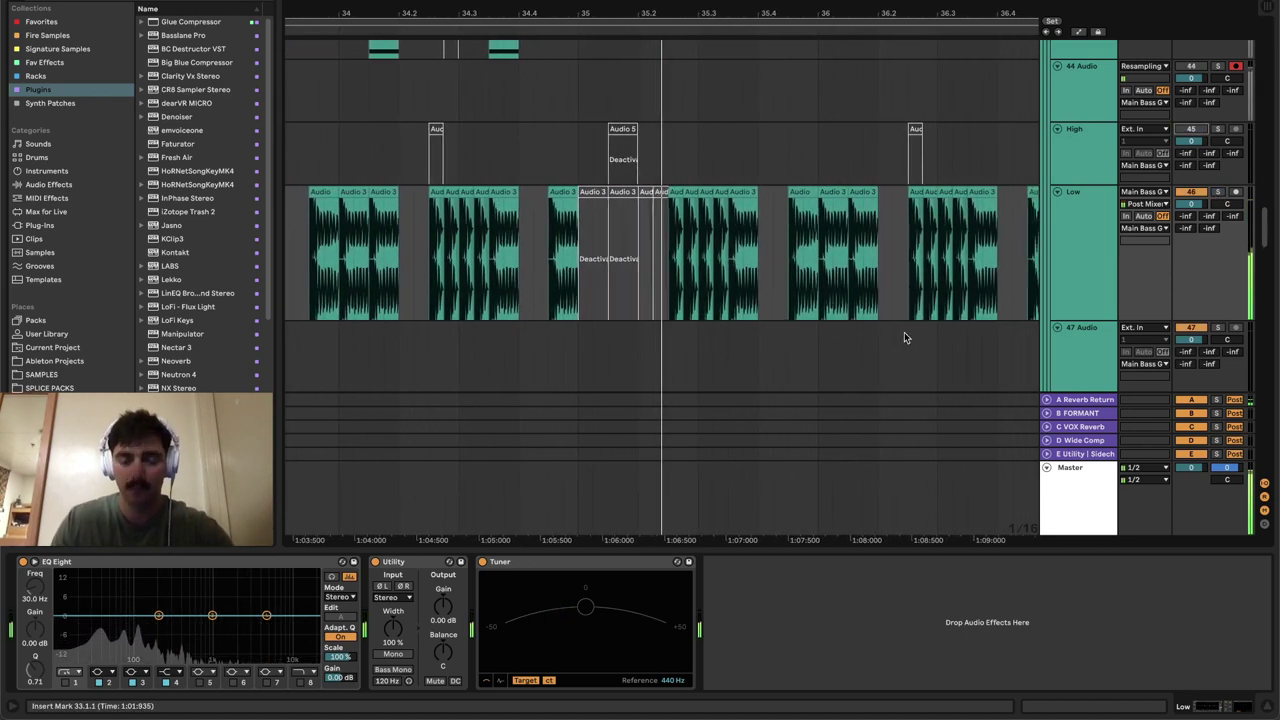
scroll(800, 290, "down", 4)
key("space")
- Select the 48 GET OUT Growl clip from 33.1.1 to 33.2.1, solo its track and play it
scroll(624, 214, "down", 2)
left_click(410, 179)
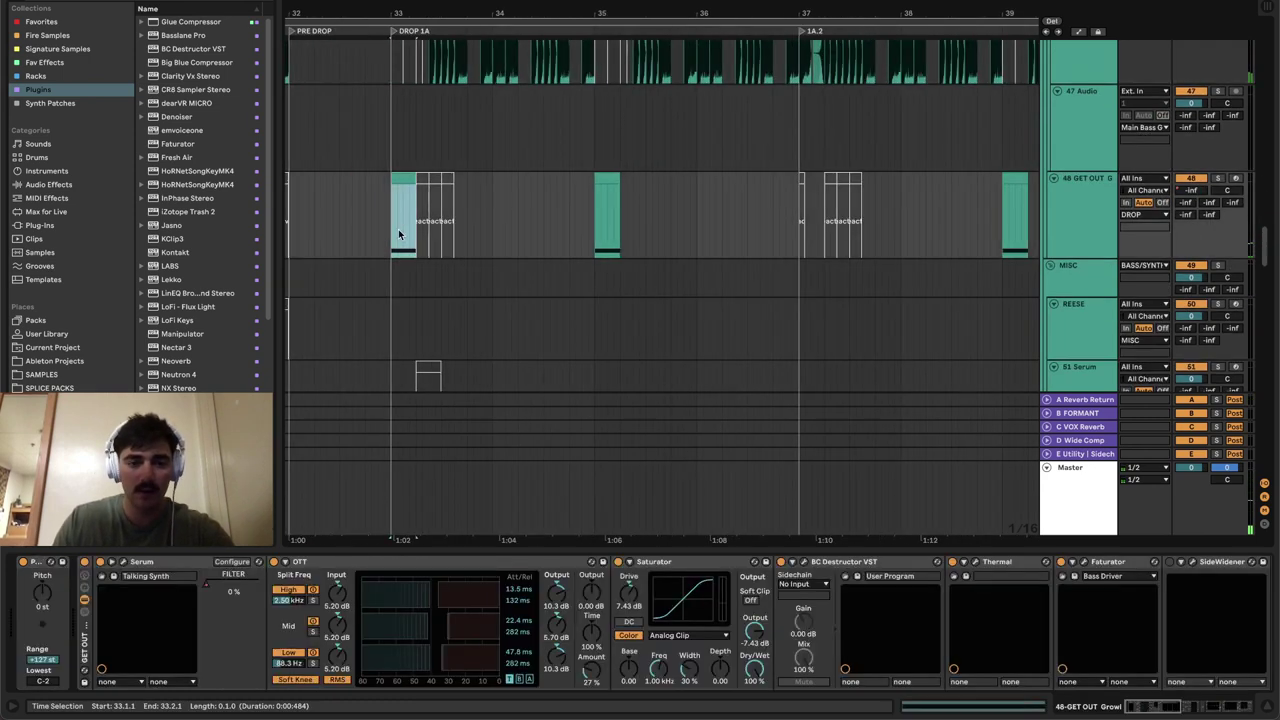
scroll(398, 229, "up", 5)
left_click(422, 186)
left_click(422, 178)
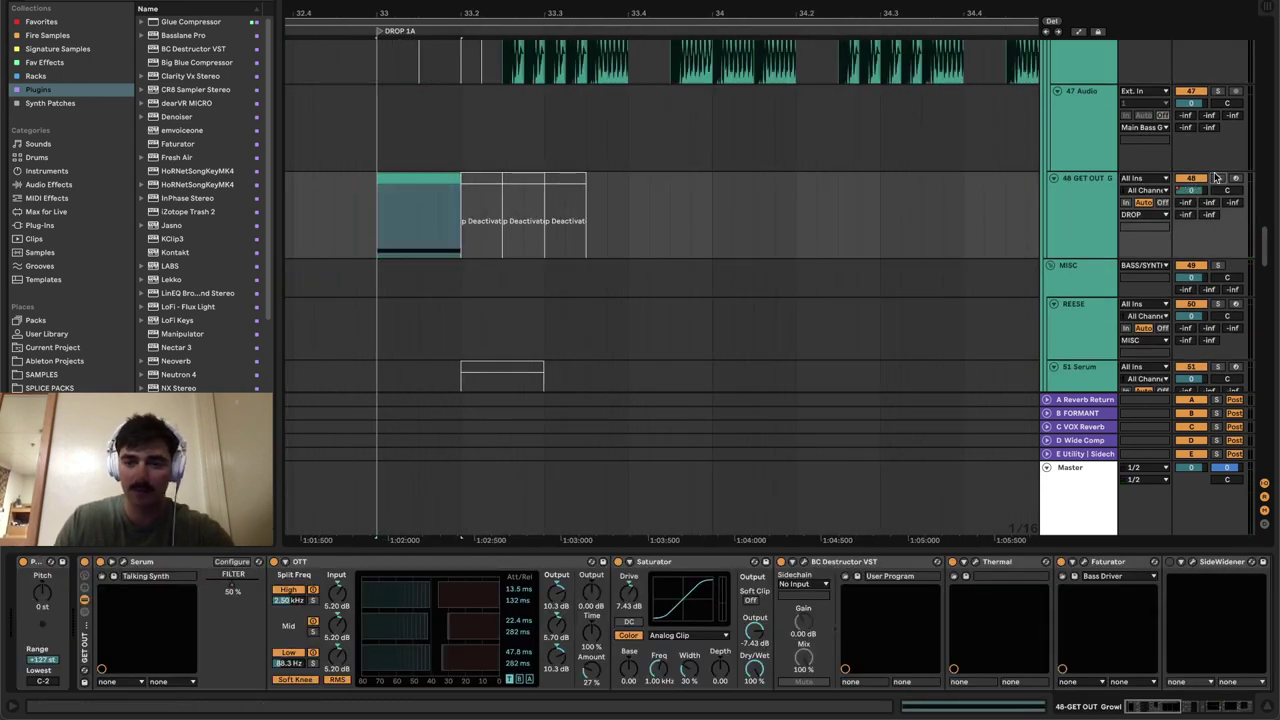
left_click(1218, 178)
key("space")
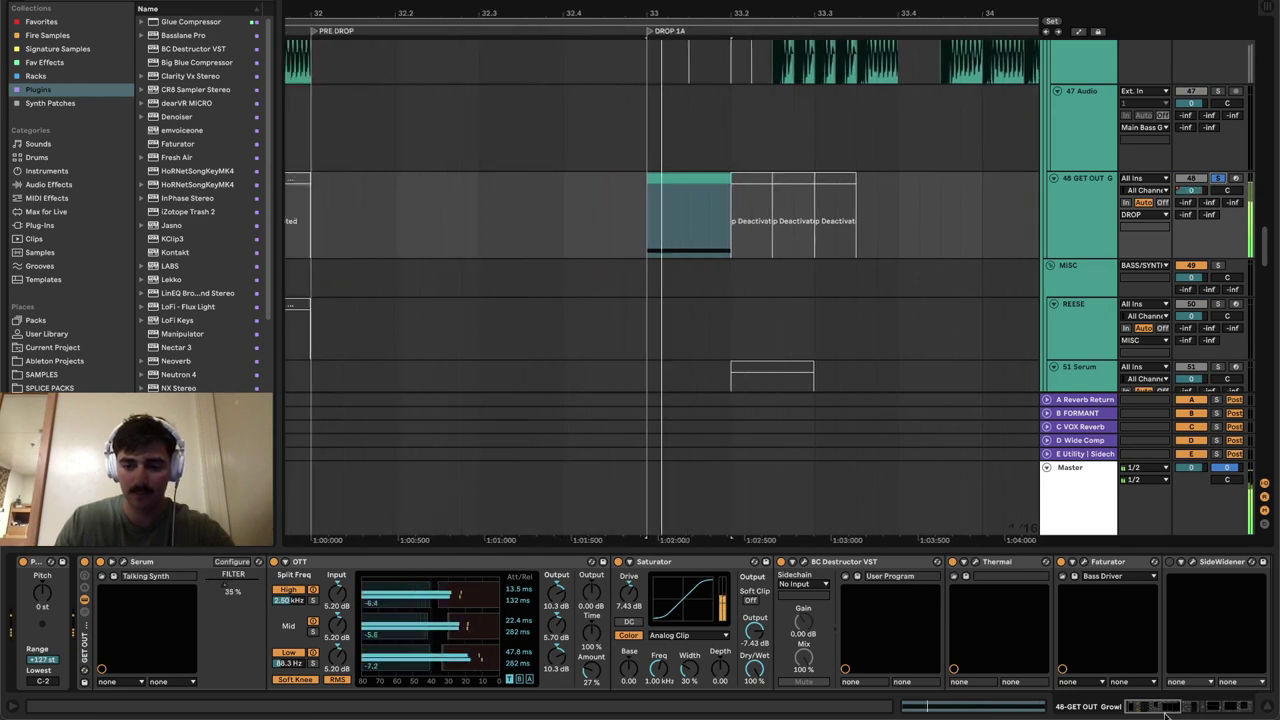
- Open the growl track's Serum and bypass and re-enable its Formant-I filter during playback to compare the sound
left_click_drag(1158, 708, 613, 607)
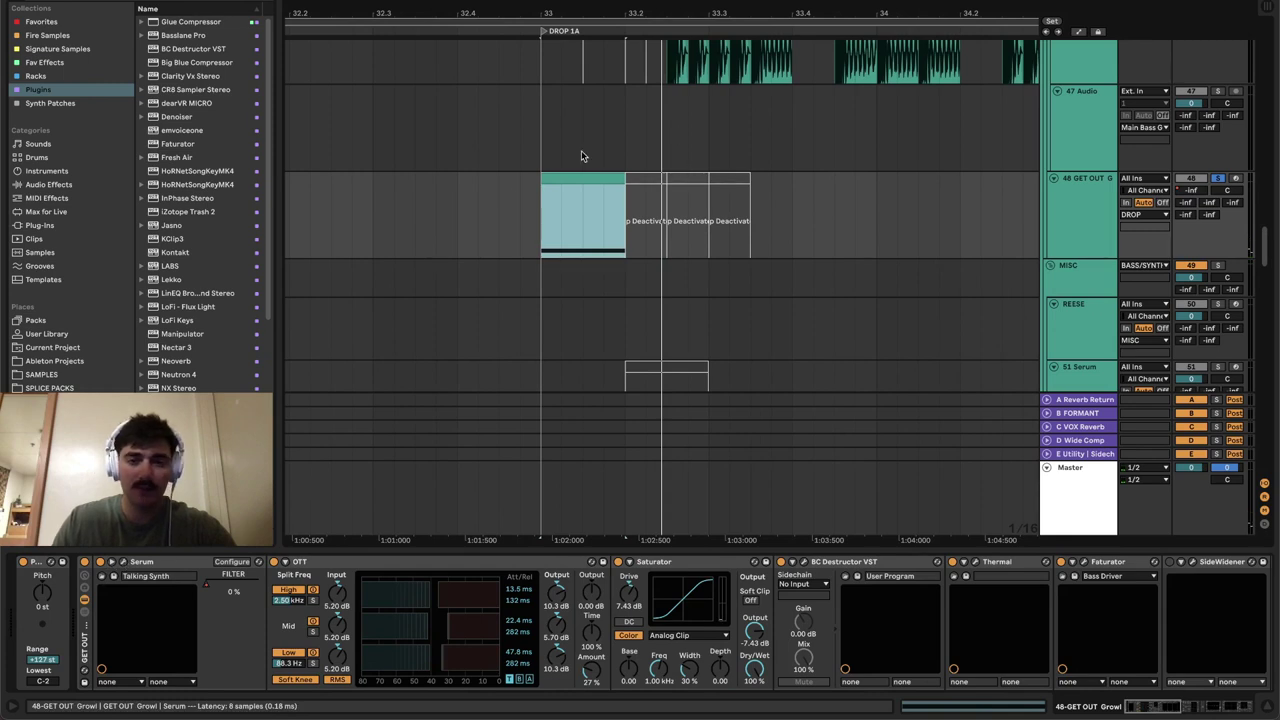
key("space")
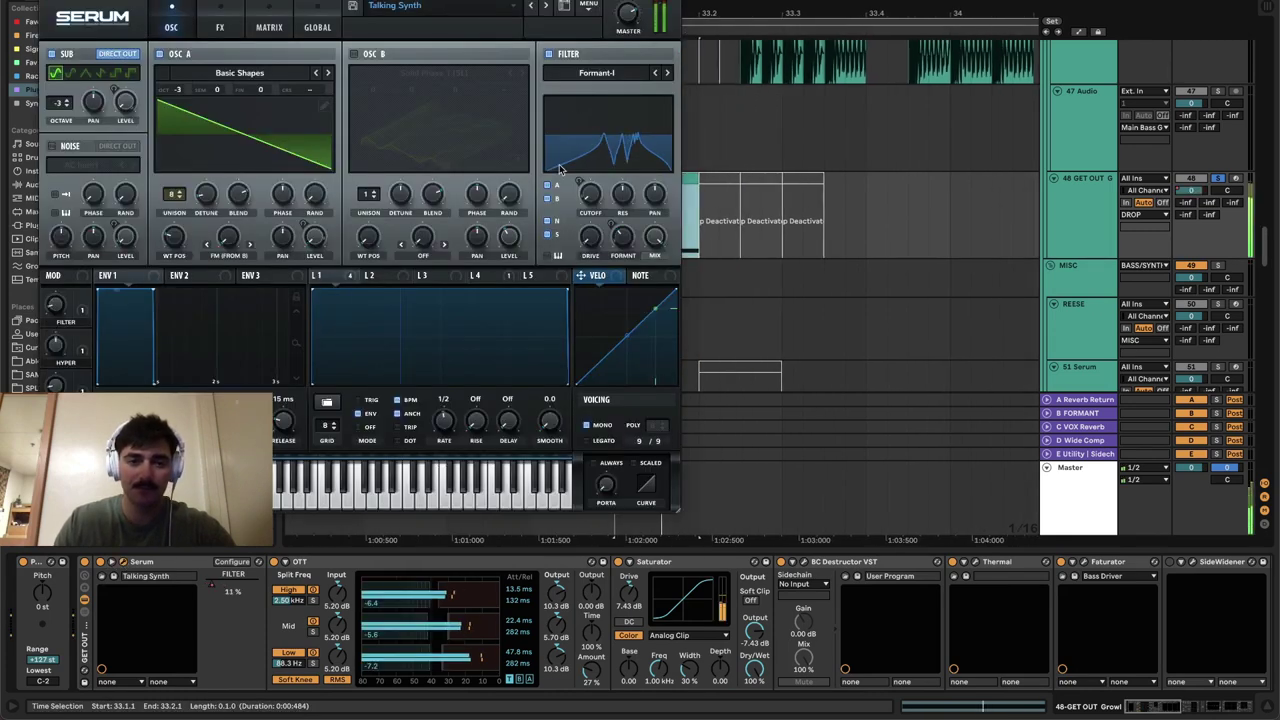
left_click(548, 55)
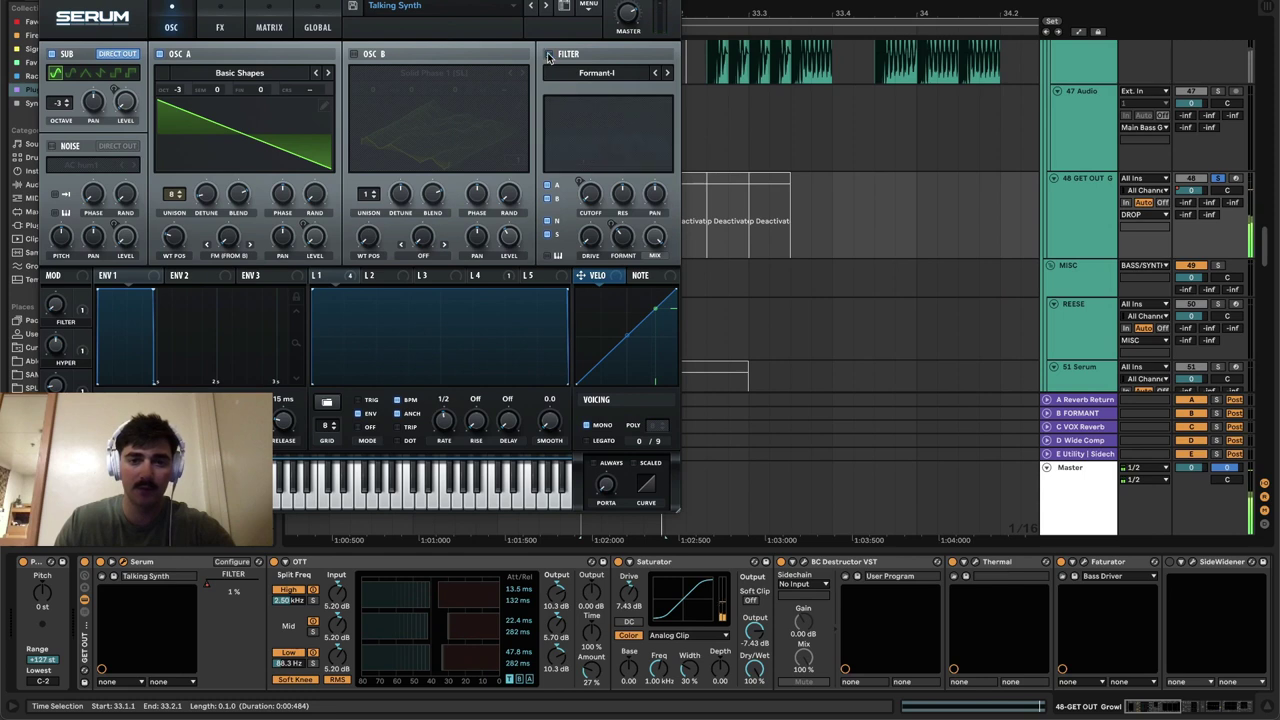
left_click(548, 55)
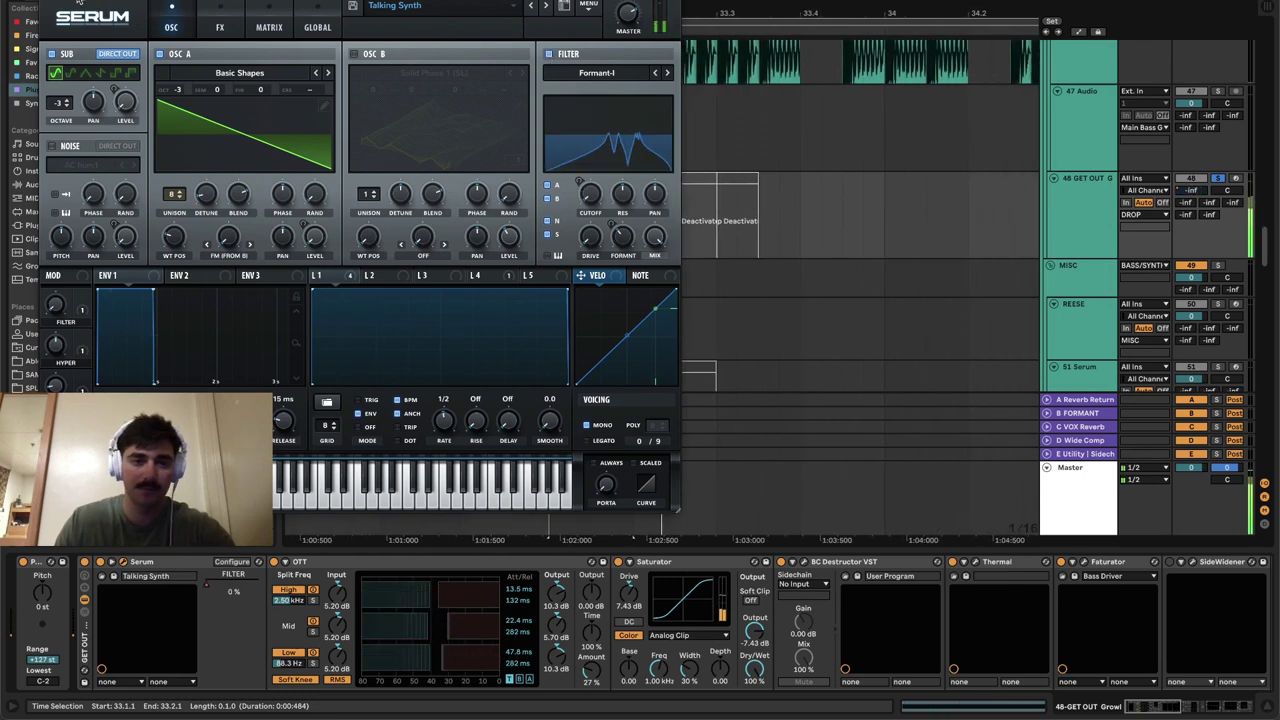
key("super+alt+p")
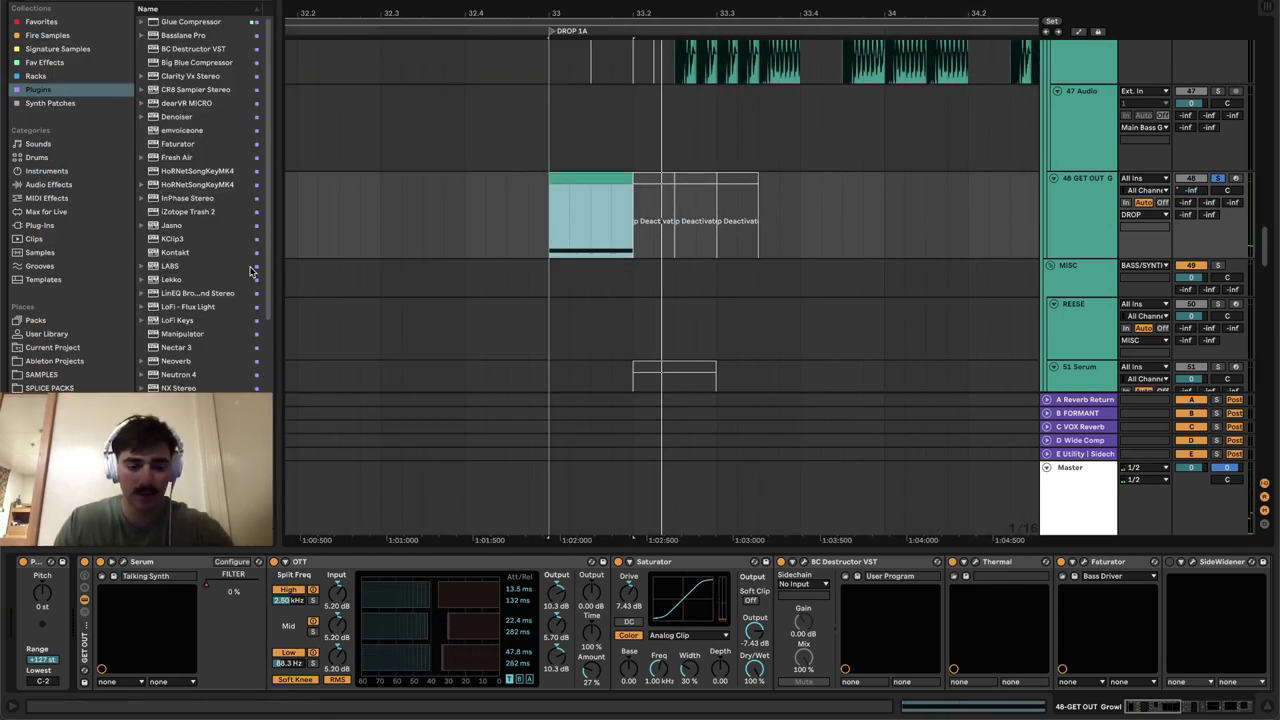
- Show the Serum FILTER automation on the growl track, play the clip at 33.1.1 against it, and hide the automation
left_click(579, 188)
left_click(579, 179)
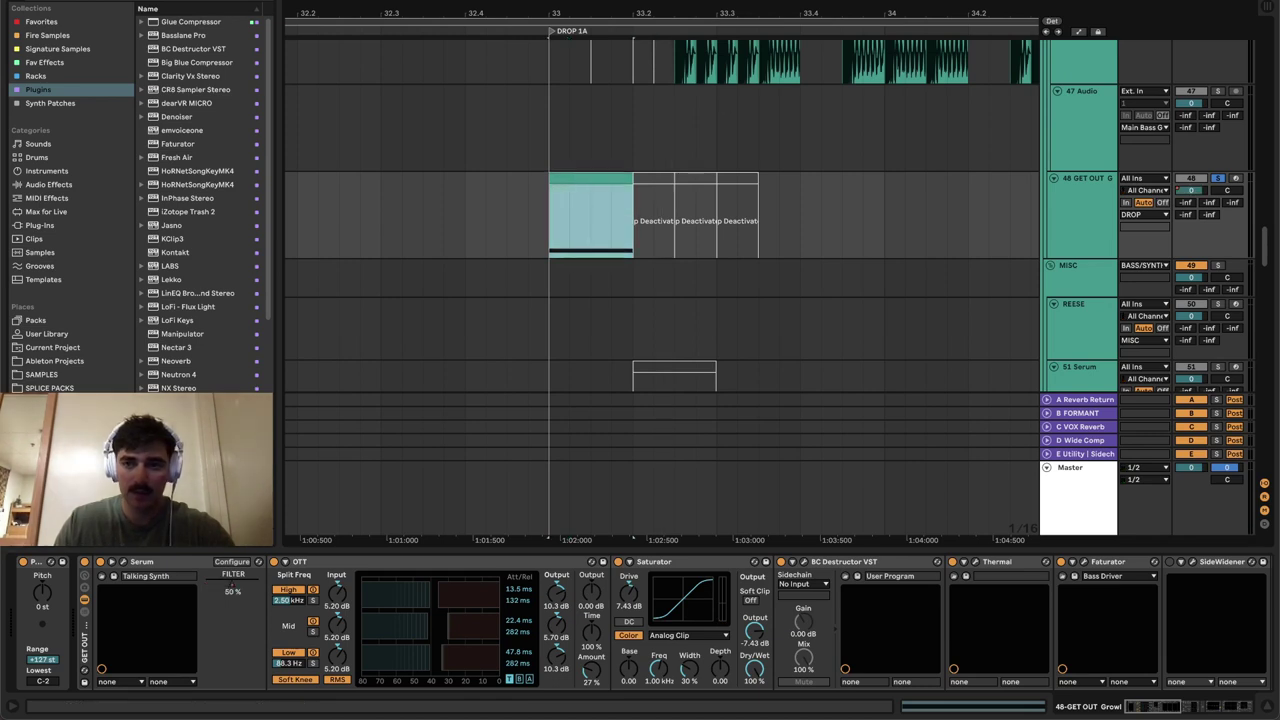
key("a")
left_click(1080, 224)
key("space")
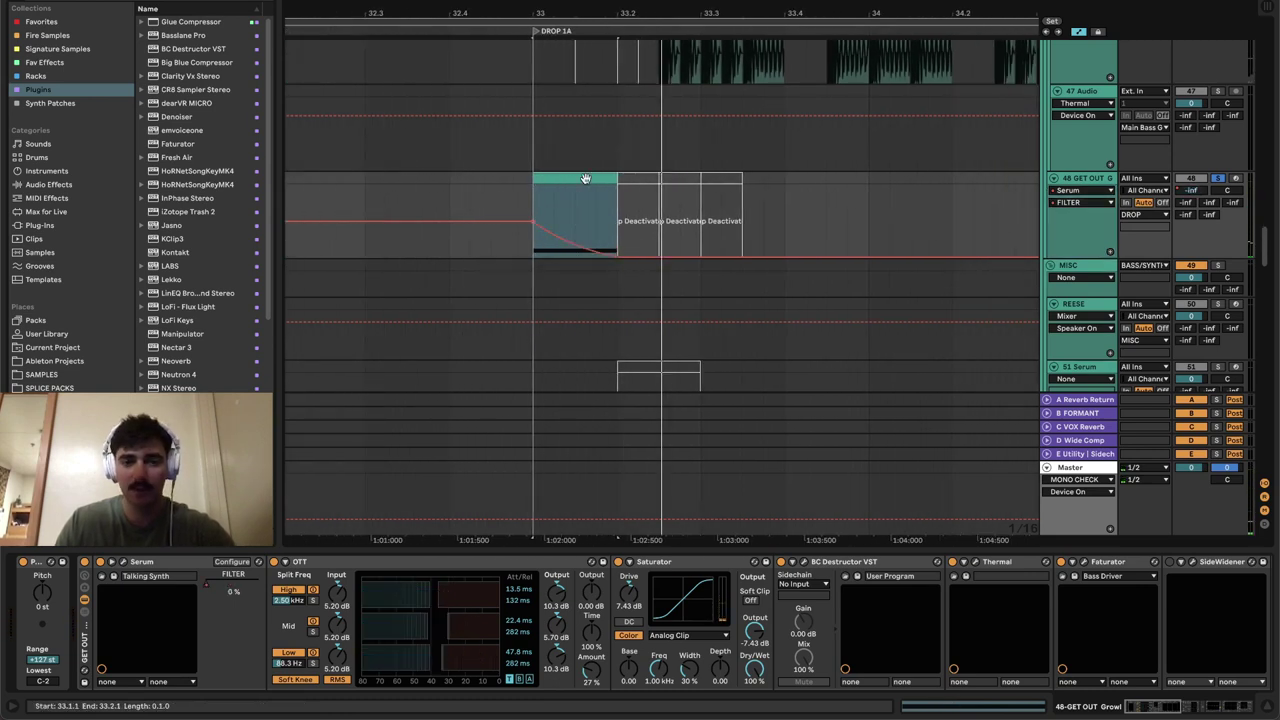
key("a")
- Take the growl track out of solo, set the insert mark at 33.2.1 on Low, and return to the Main Bass group
scroll(723, 294, "up", 3)
scroll(724, 294, "down", 4)
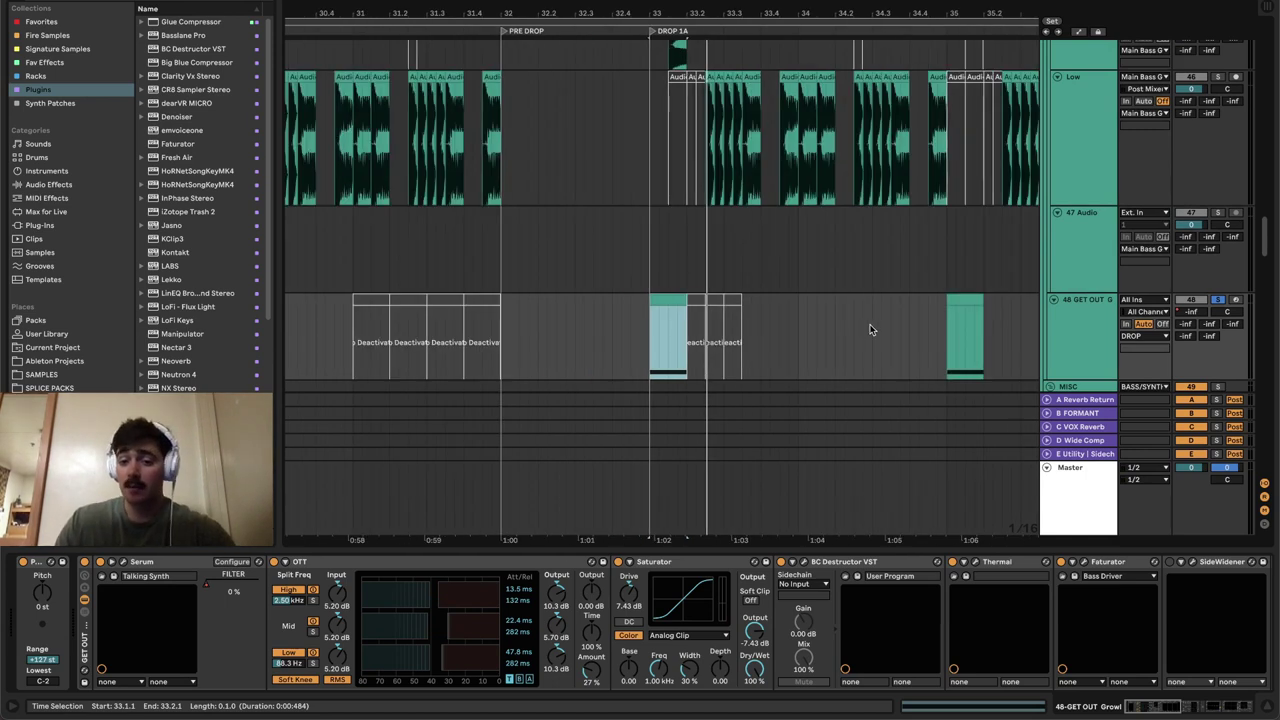
scroll(870, 330, "down", 5)
scroll(920, 338, "down", 4)
scroll(920, 338, "up", 4)
left_click(811, 150)
scroll(893, 218, "up", 3)
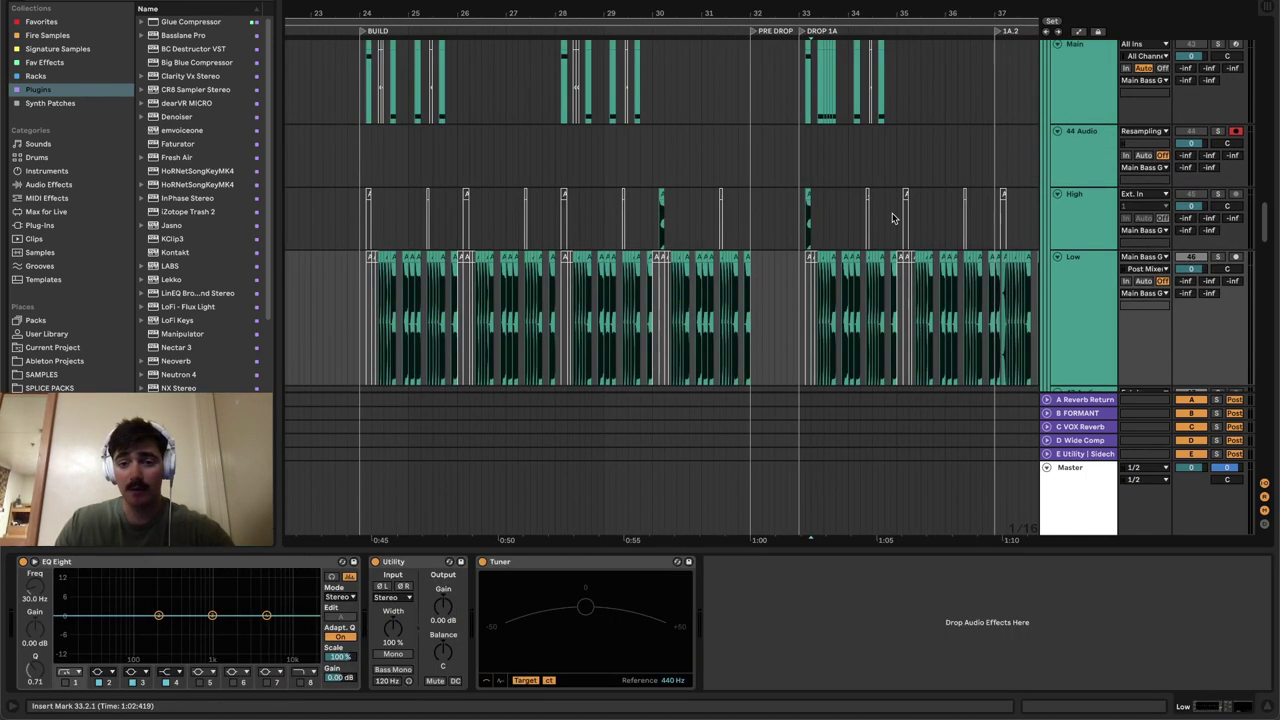
scroll(893, 218, "up", 3)
left_click_drag(880, 222, 685, 340)
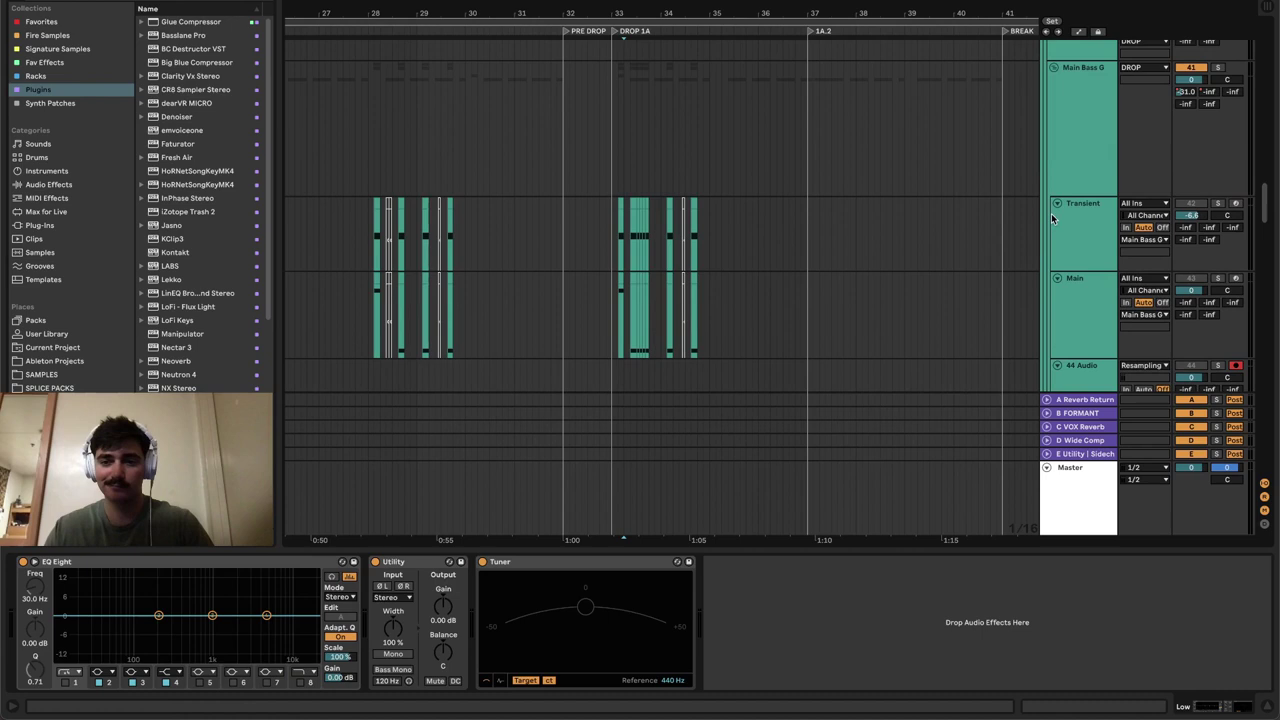
- Fold the Main Bass group and bring the DROP FX tracks around 57 Laugh into view
left_click(1047, 110)
left_click(1054, 68)
scroll(705, 228, "up", 3)
scroll(769, 320, "down", 10)
left_click(868, 240)
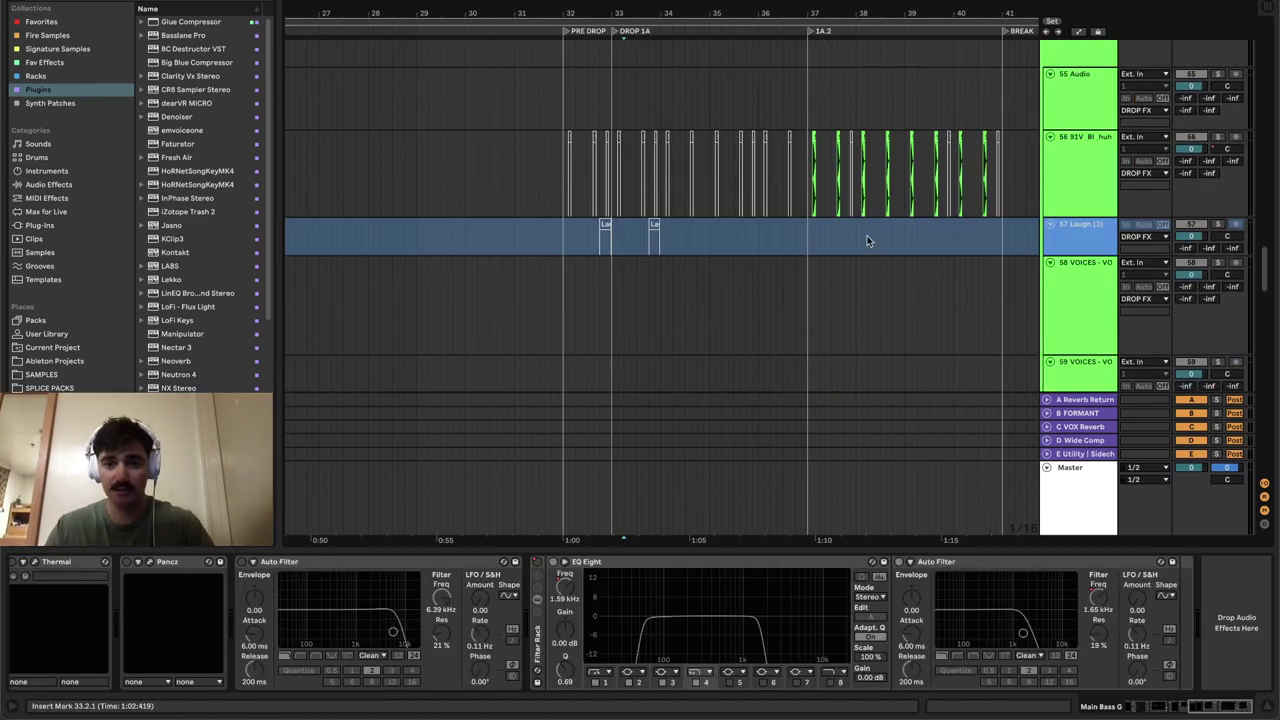
- Set the insert mark at 37.1.1 on the 56 91V_BI_huh track, solo it, and play its vocal chops
scroll(868, 240, "up", 5)
left_click(677, 186)
scroll(688, 198, "up", 3)
scroll(935, 266, "down", 4)
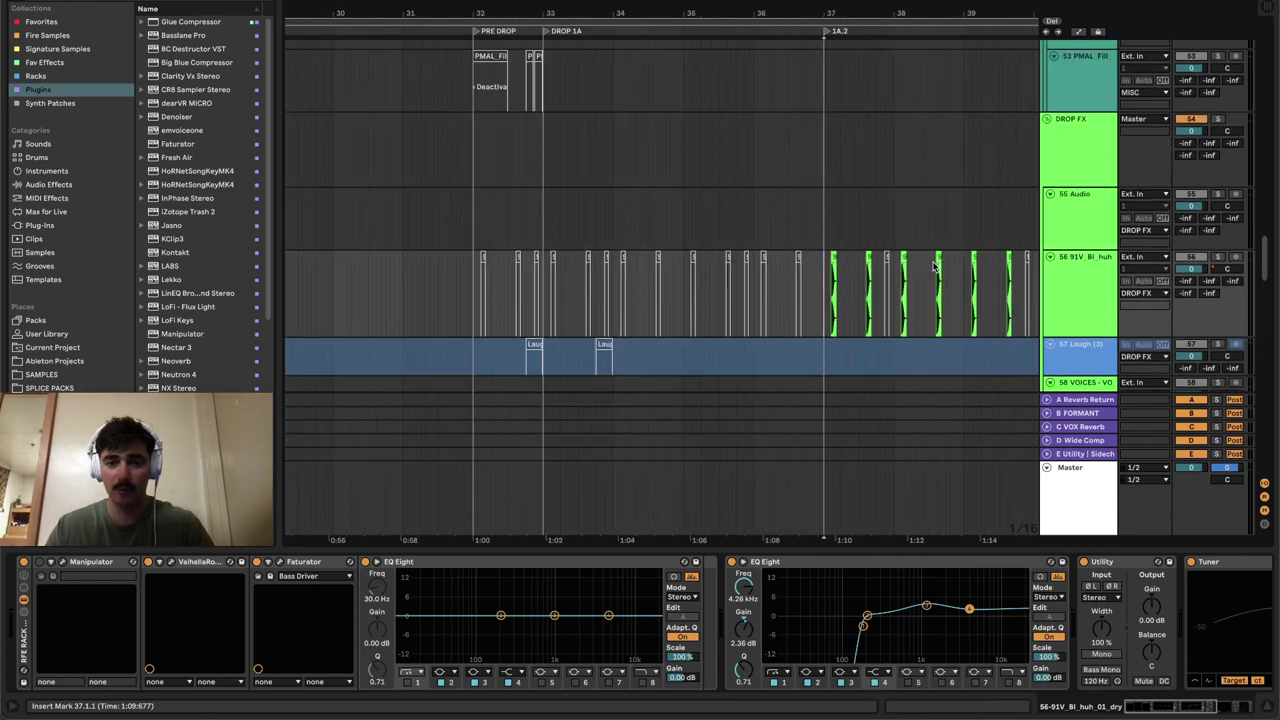
left_click(1220, 258)
key("space")
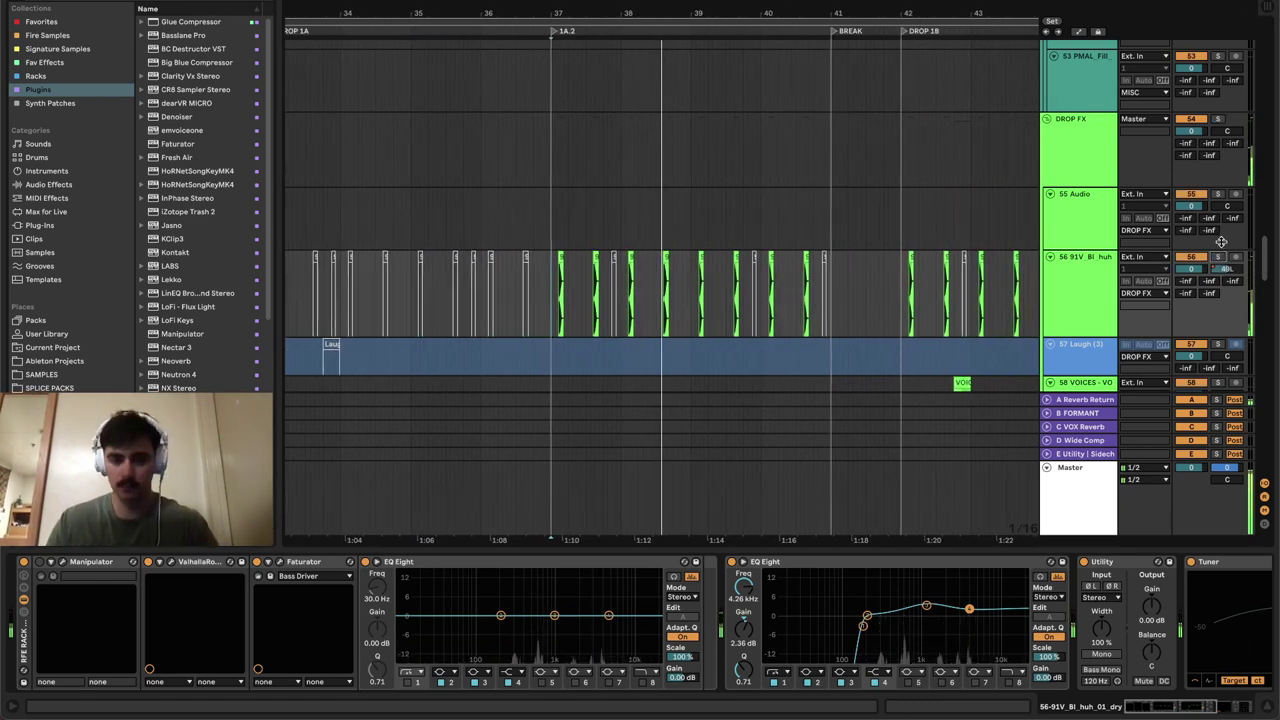
key("space")
- Play the full mix from 40.3.1 through the break and set the insert mark at 41.1.1 on the growl track
scroll(814, 340, "down", 9)
scroll(848, 338, "up", 8)
scroll(899, 314, "up", 1)
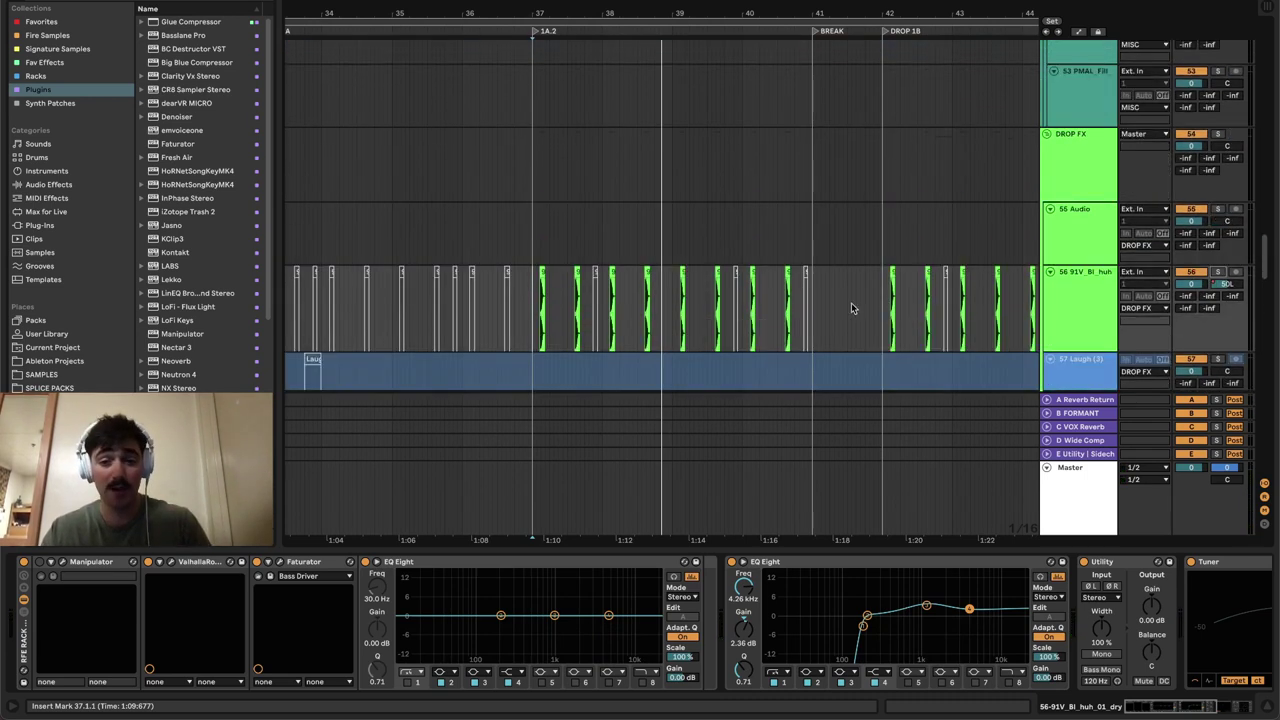
scroll(825, 330, "up", 3)
left_click(826, 338)
scroll(830, 300, "up", 6)
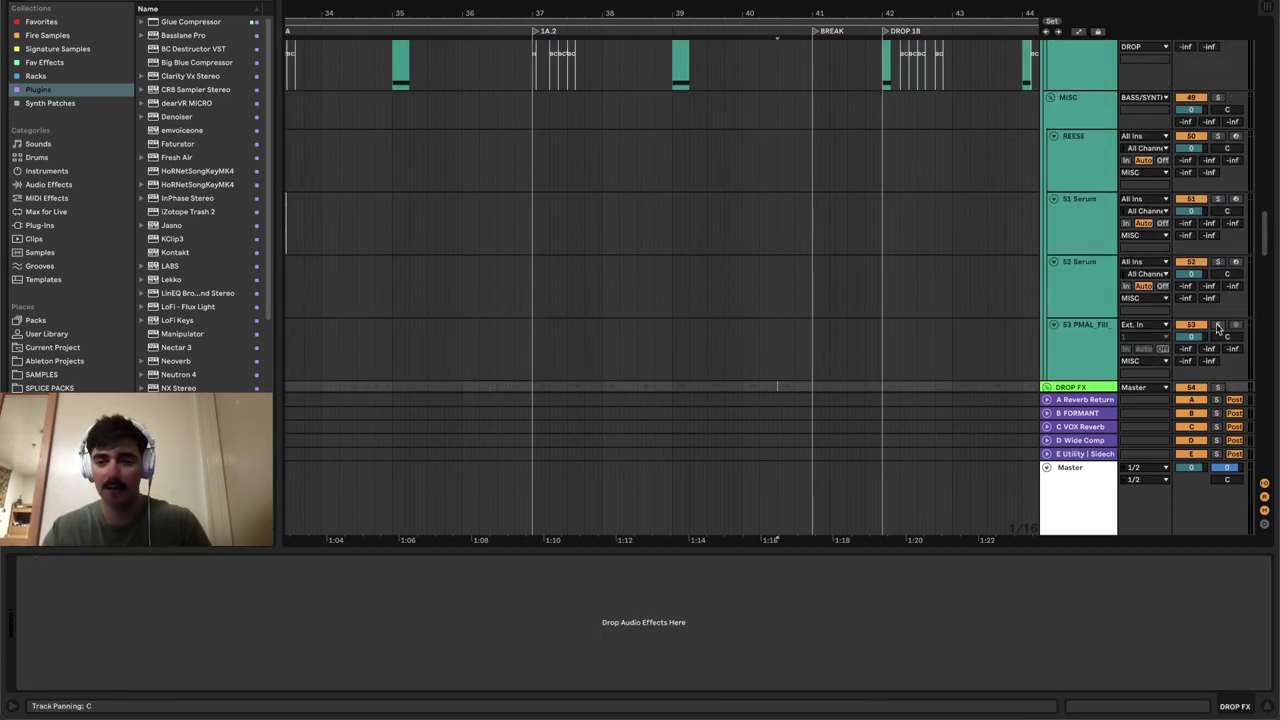
key("space")
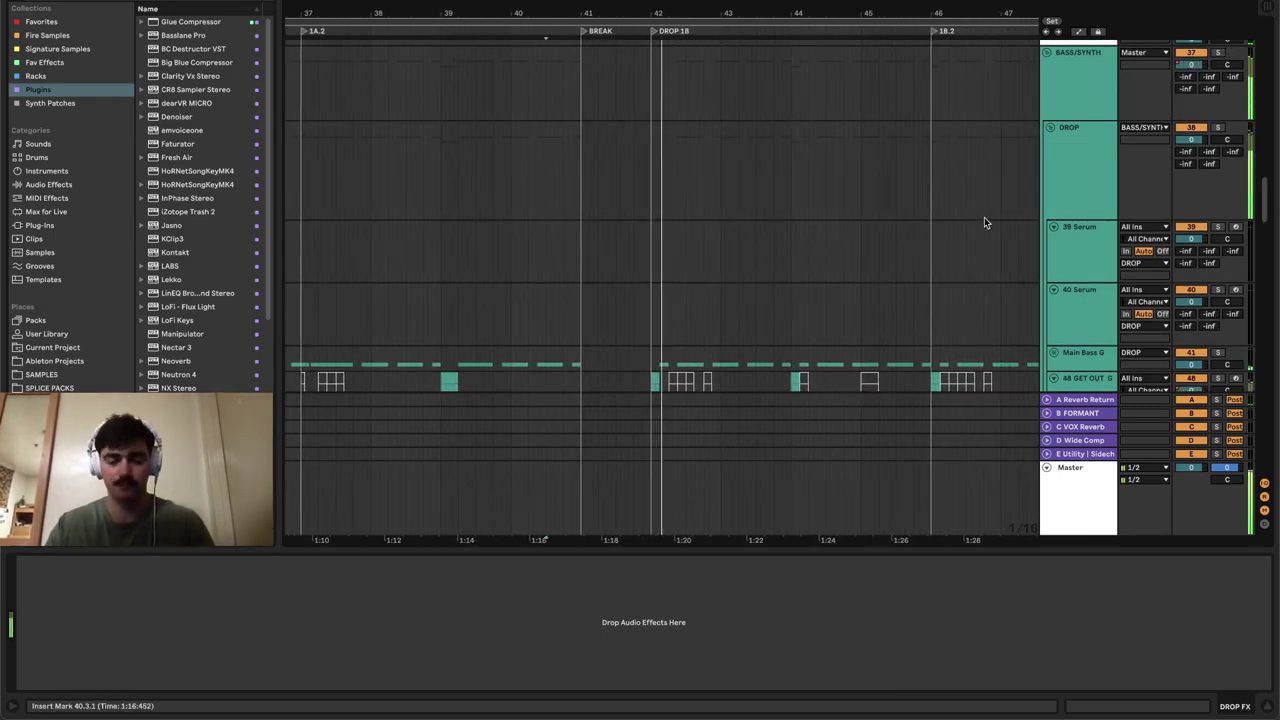
scroll(563, 318, "down", 2)
left_click(563, 318)
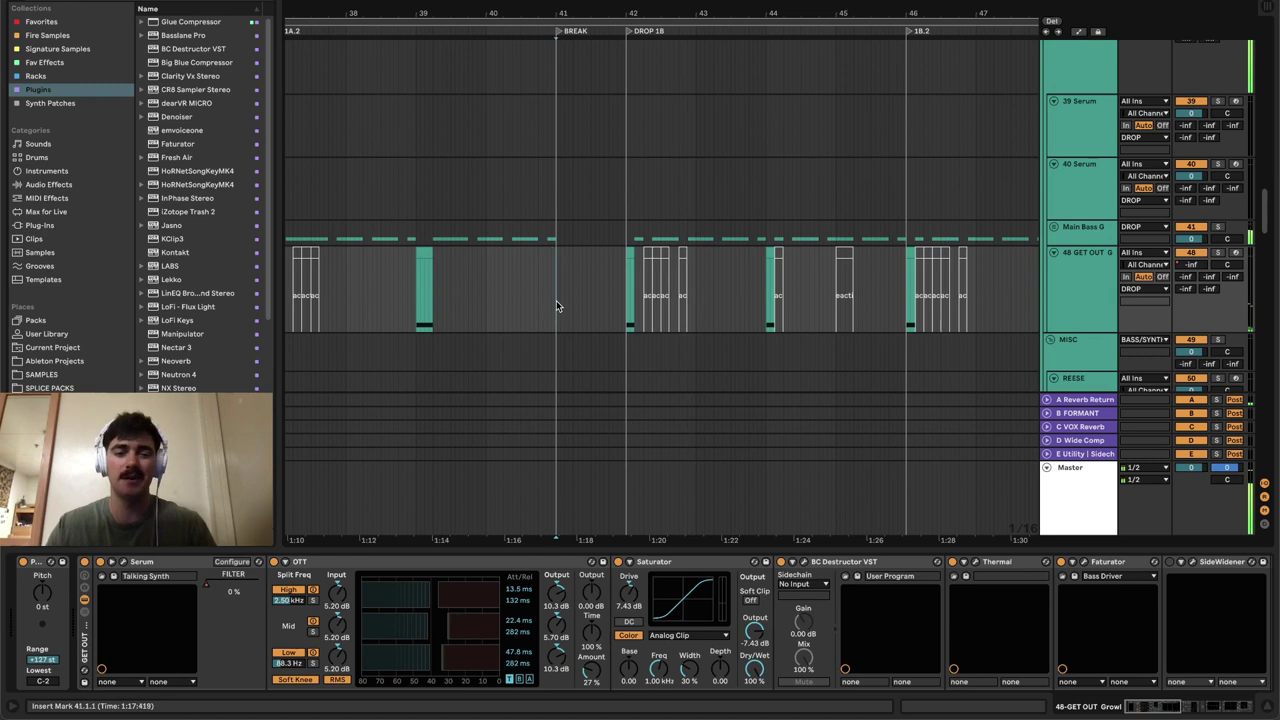
- Select the 125_Fill clip on the 24 PMAL_Fill track, solo the track, and play the fill leading into DROP 1B
scroll(553, 300, "up", 4)
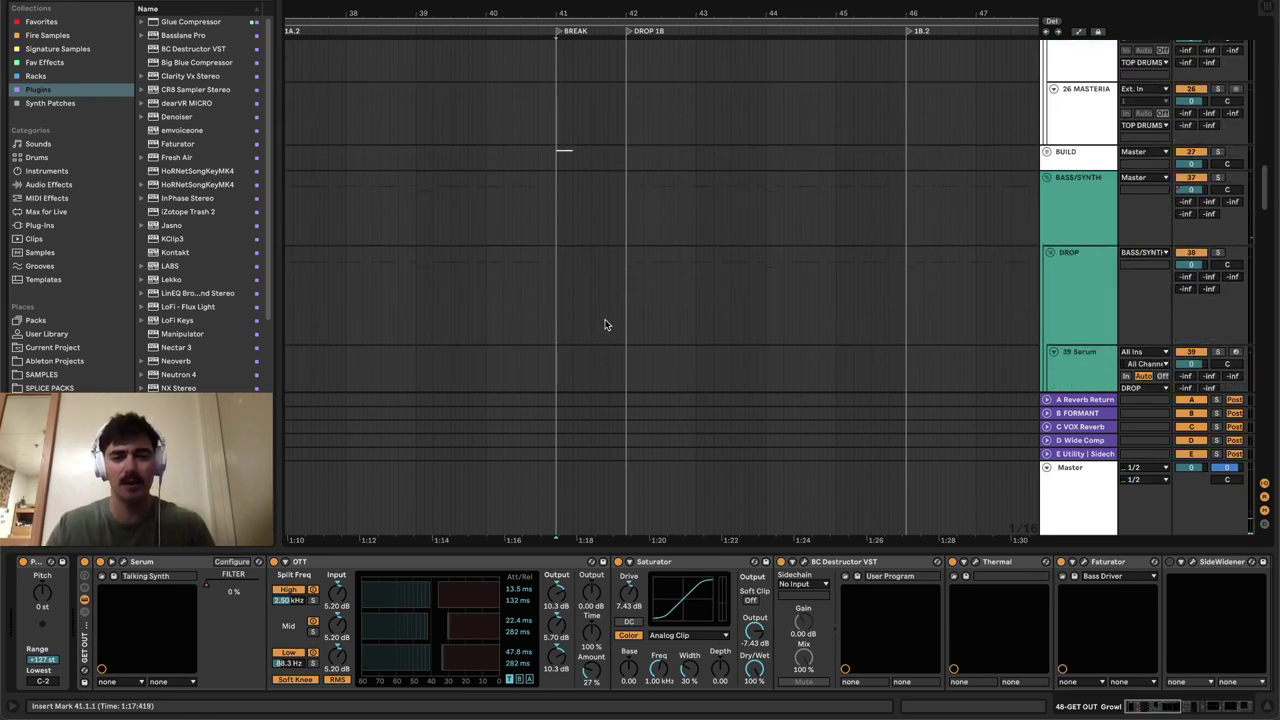
scroll(605, 322, "up", 5)
left_click(608, 345)
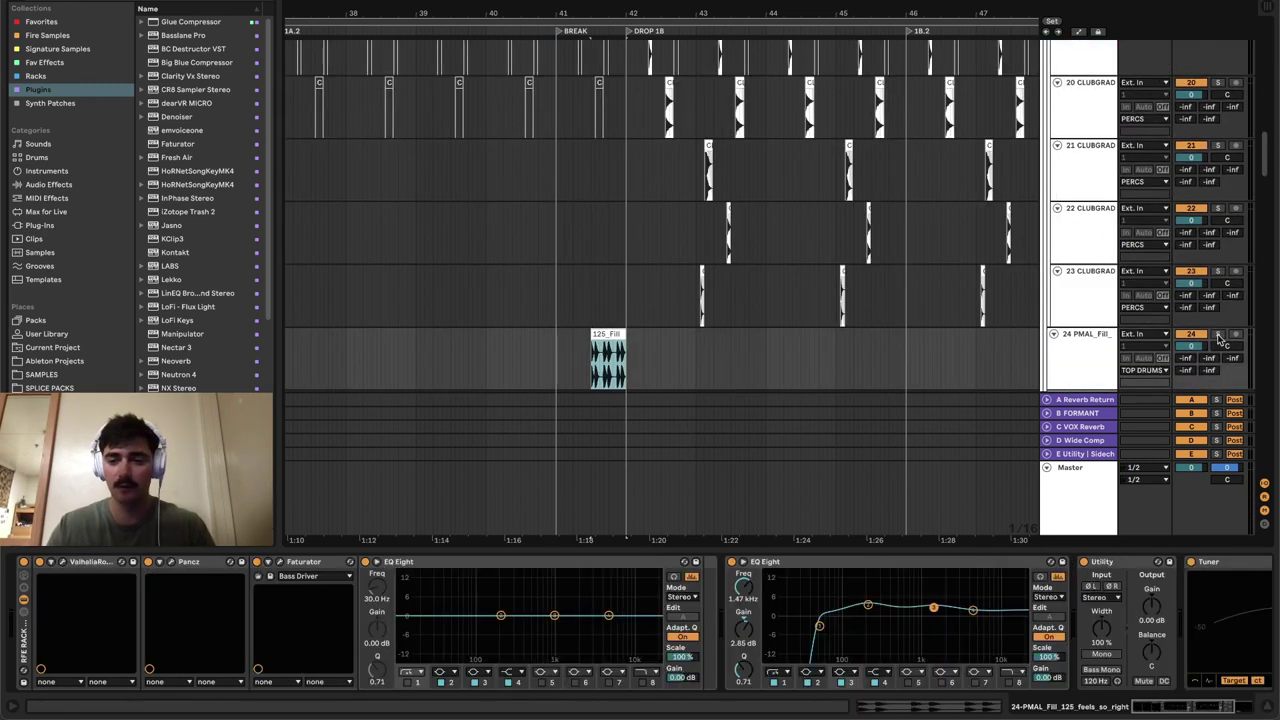
left_click(1218, 338)
key("space")
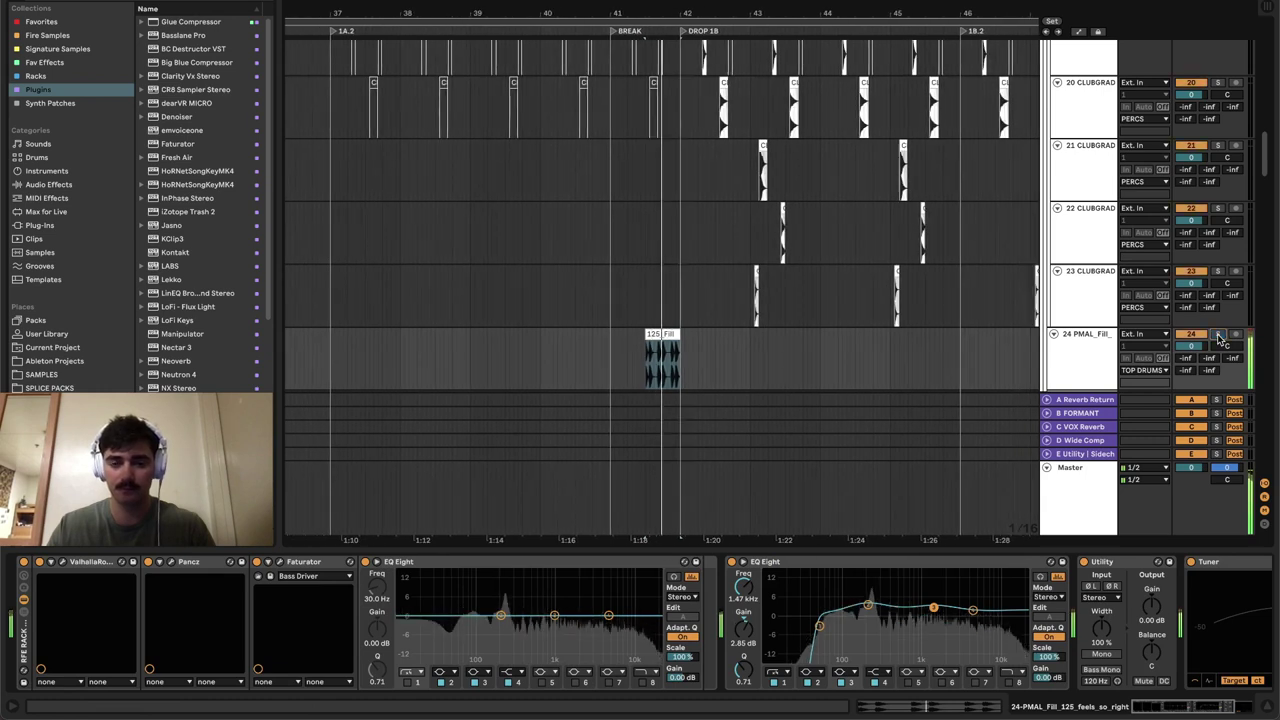
- Select the BUILD group, toggle its solo, and play the break from 41.1.1 into DROP 1B
scroll(580, 259, "down", 5)
scroll(579, 259, "up", 3)
left_click(1094, 237)
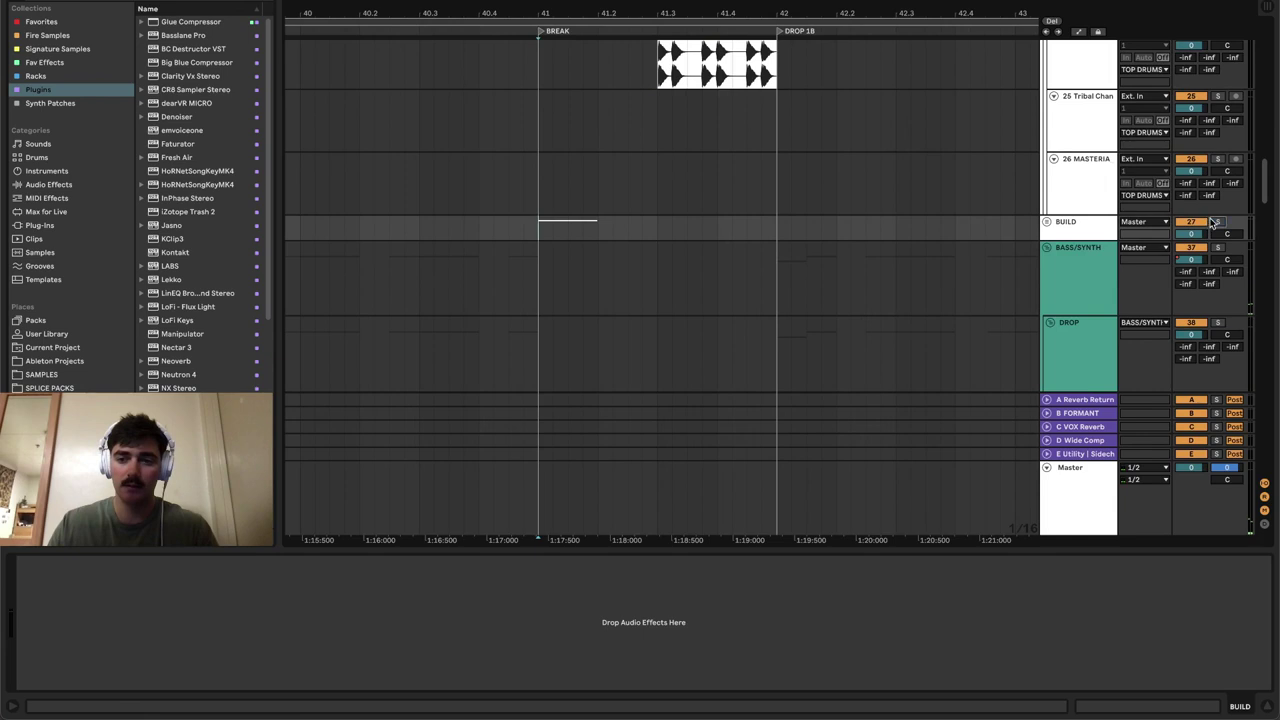
left_click(1214, 221)
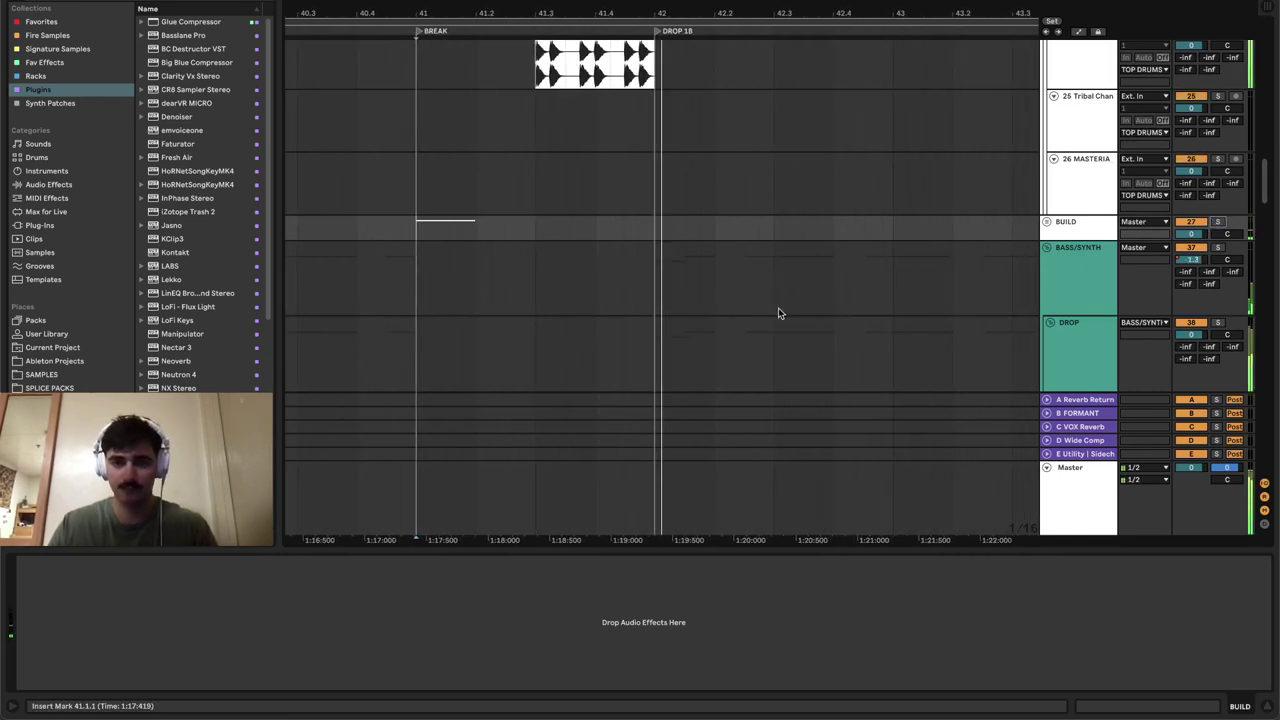
- Solo the PERCS group and play its CLUBGRADE percussion tracks from 41.4.4 into DROP 1B
scroll(700, 325, "up", 5)
left_click(1097, 243)
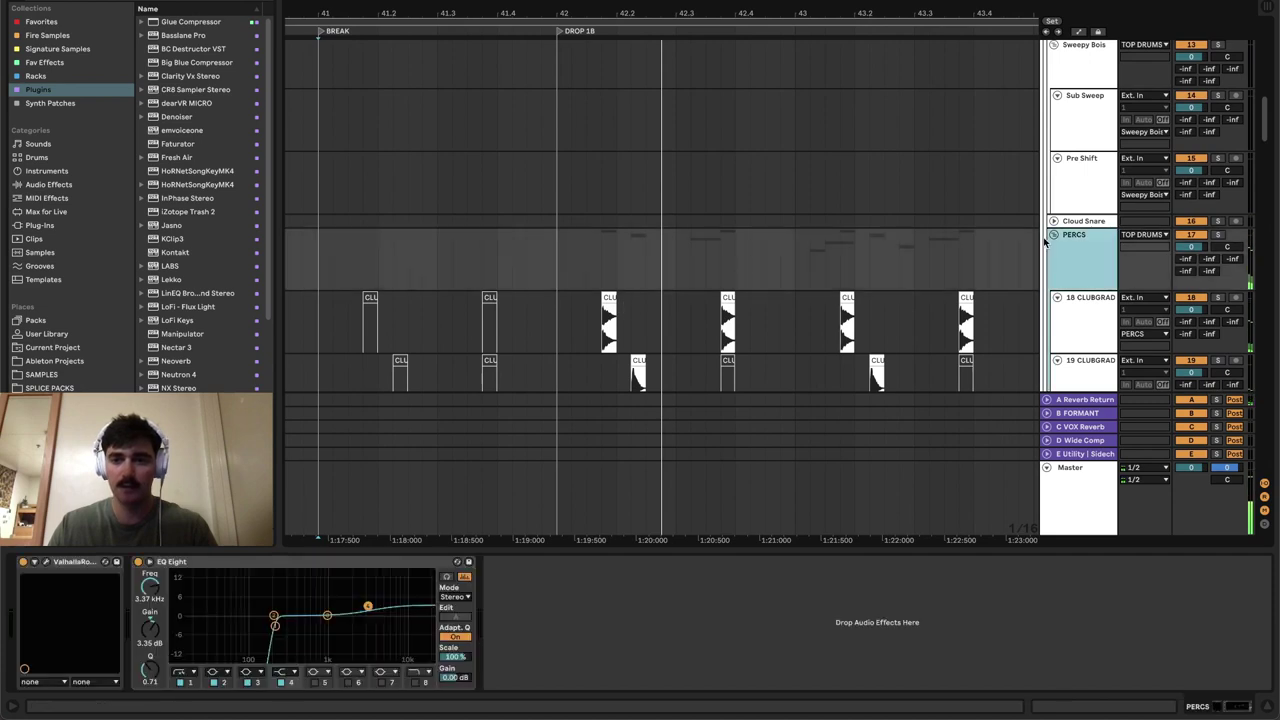
left_click(1053, 236)
left_click(1053, 236)
scroll(1070, 258, "down", 5)
scroll(1063, 206, "up", 3)
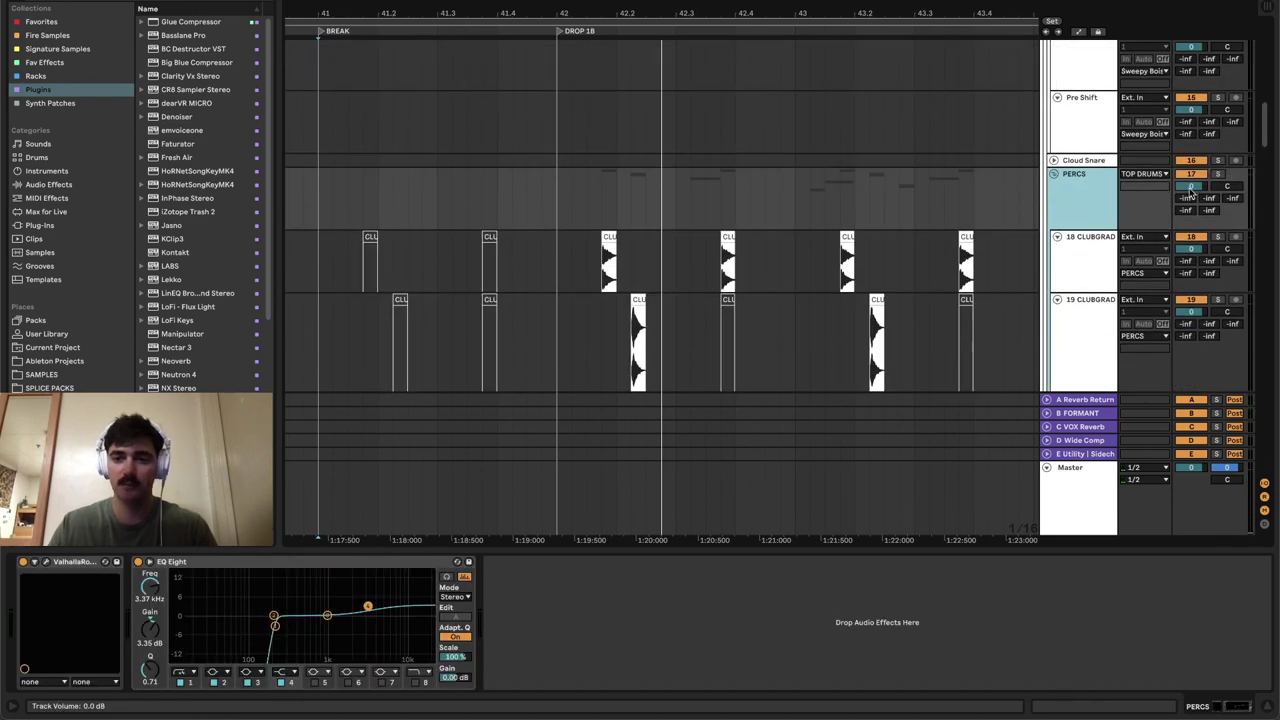
scroll(753, 217, "down", 6)
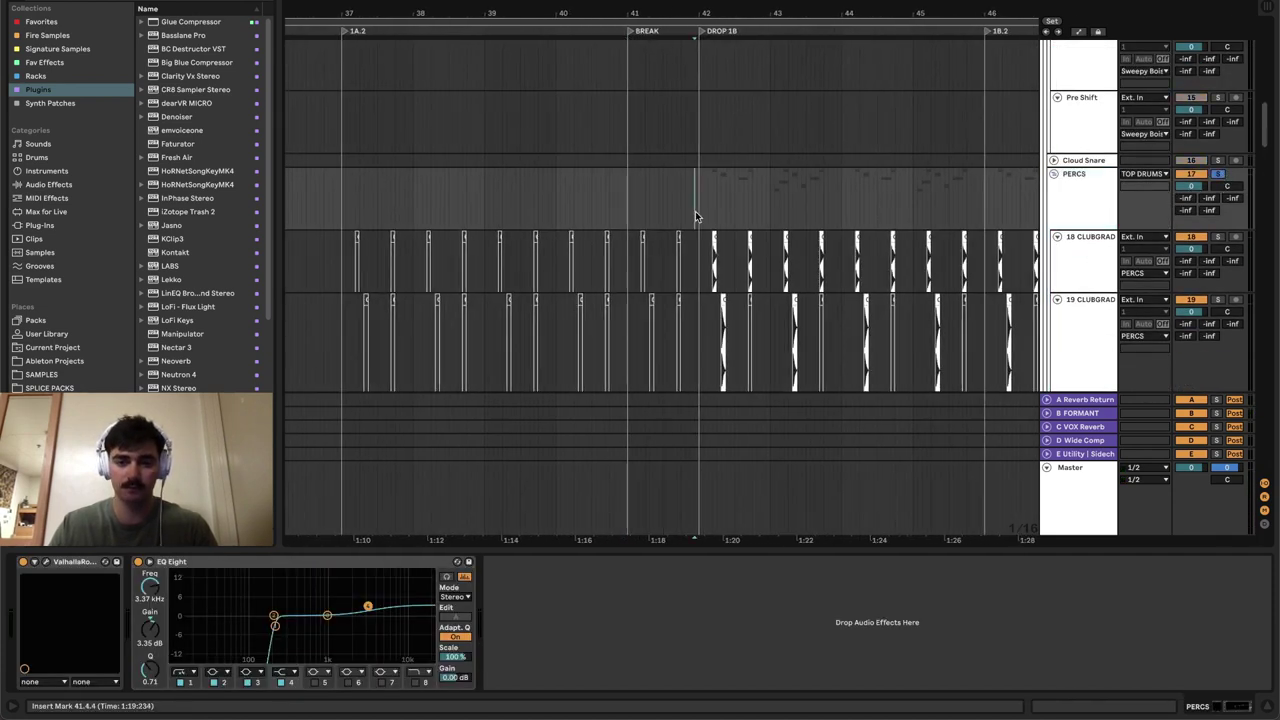
scroll(700, 290, "up", 4)
scroll(700, 305, "down", 3)
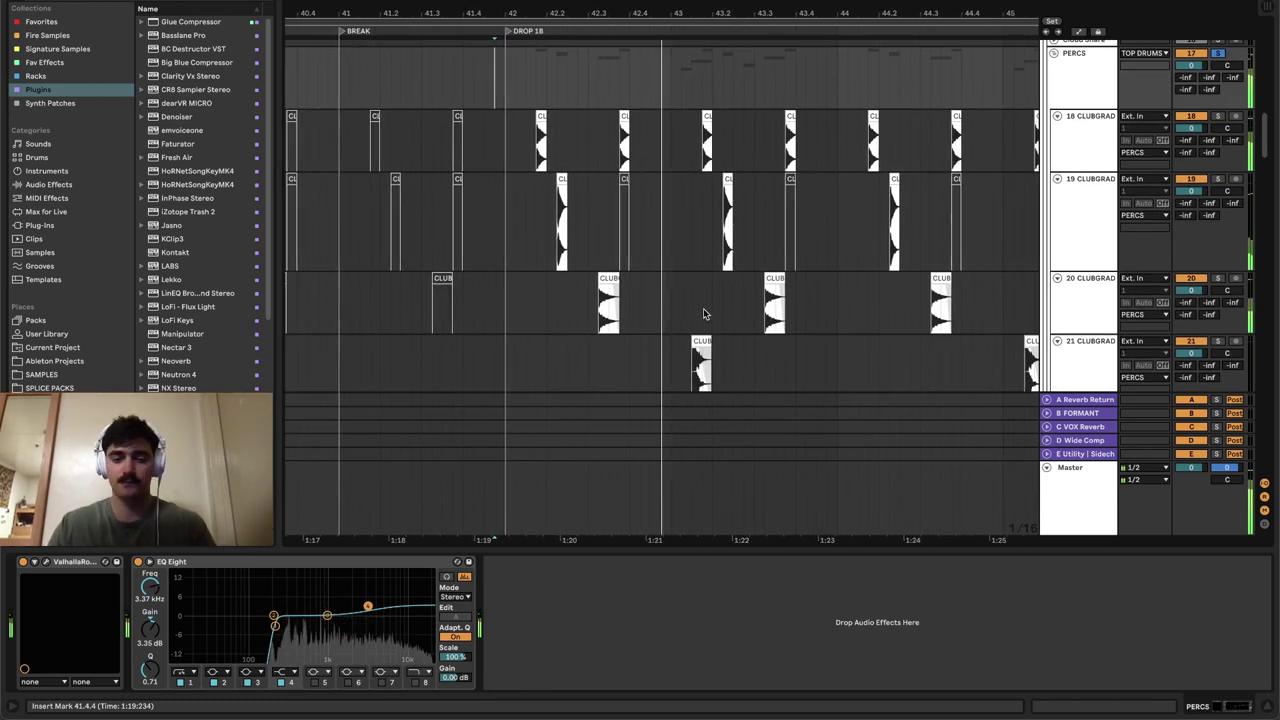
- Extend the solo to Hat 1, HATS, TOP DRUMS and the whole DRUMS group while DROP 1B plays
scroll(707, 315, "up", 8)
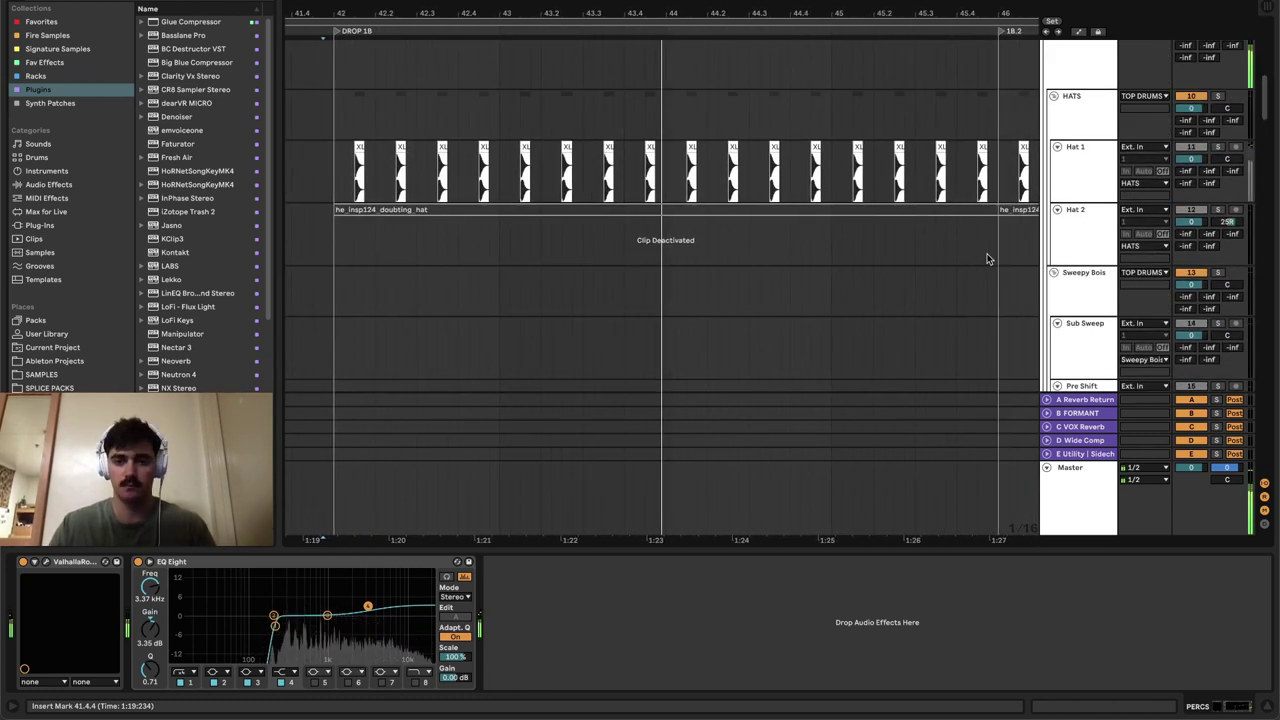
scroll(1030, 222, "up", 4)
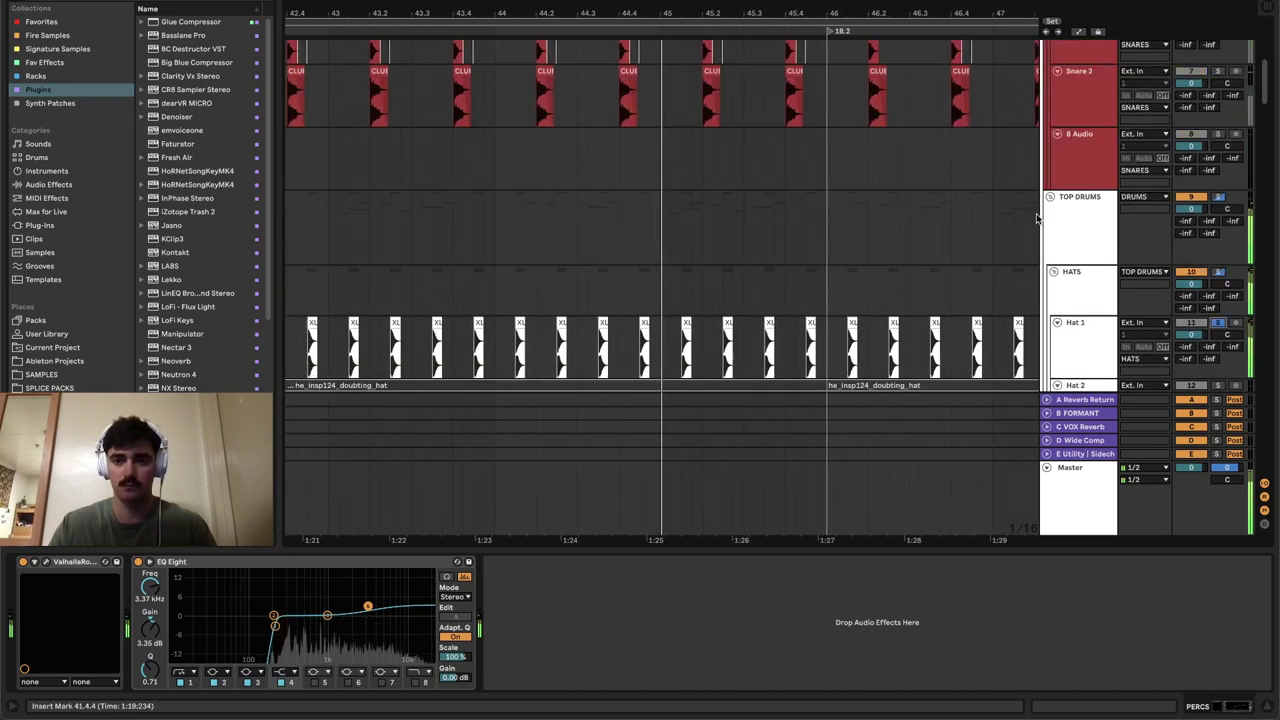
scroll(1037, 218, "up", 5)
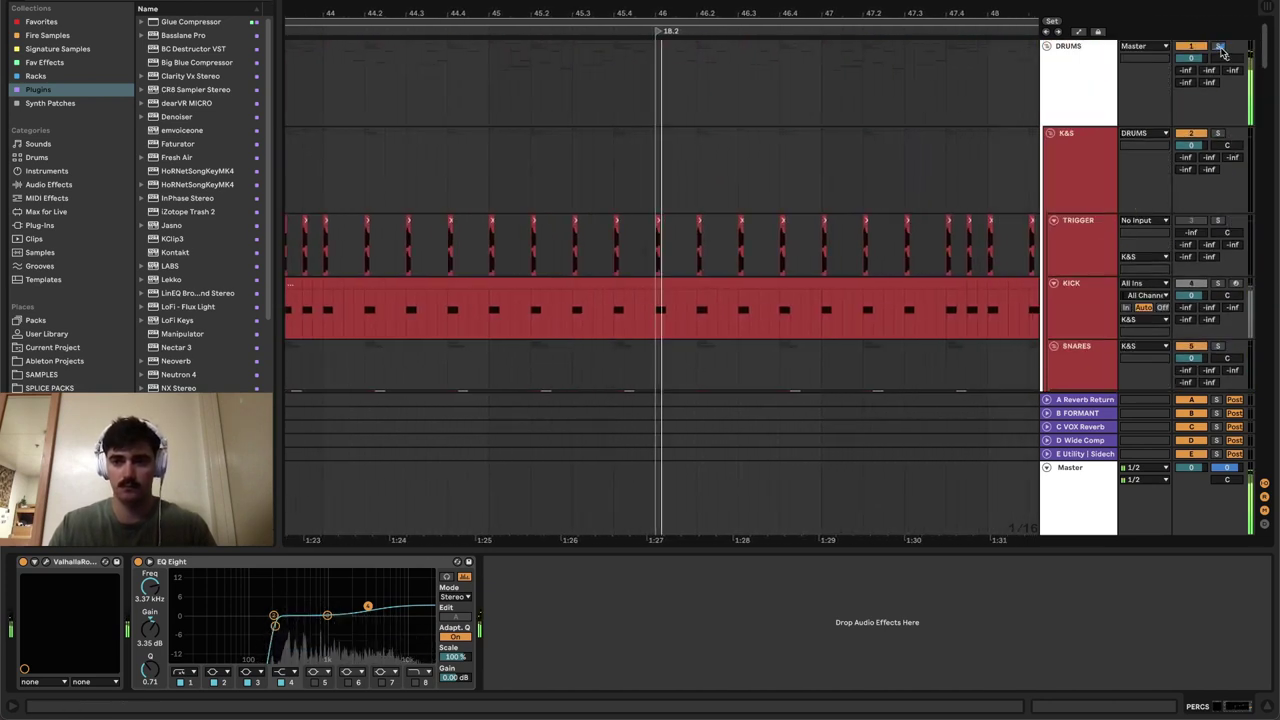
- Select 42.1.1 to 43.4.3 on the KICK track during playback, and set the insert mark at 42.1.1 on the 18 CLUBGRADE track
scroll(592, 200, "down", 3)
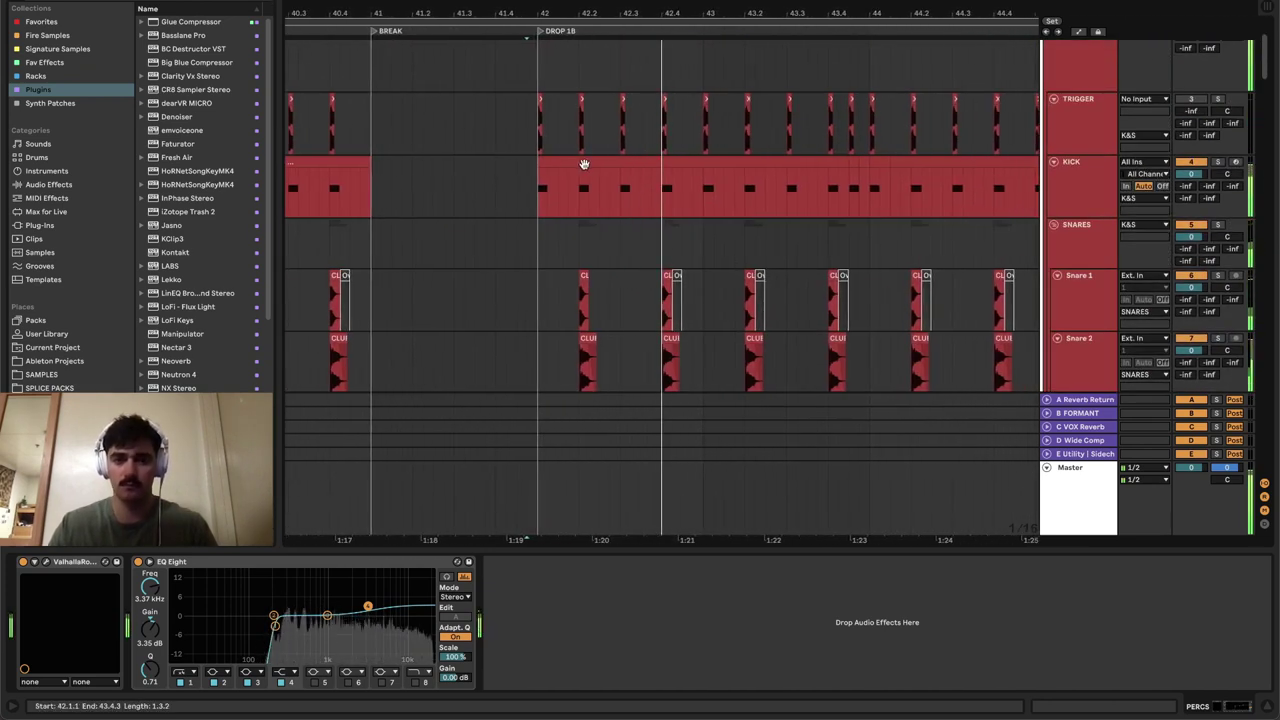
left_click(584, 163)
scroll(640, 275, "down", 8)
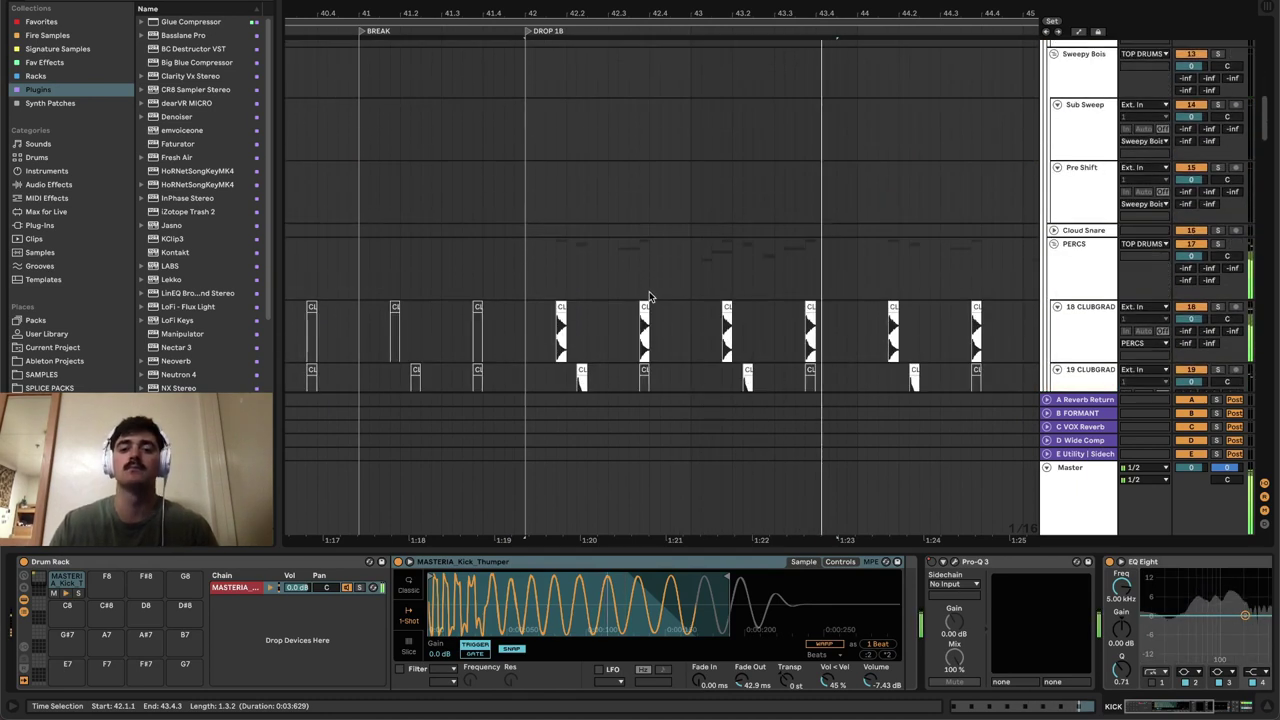
scroll(650, 298, "down", 5)
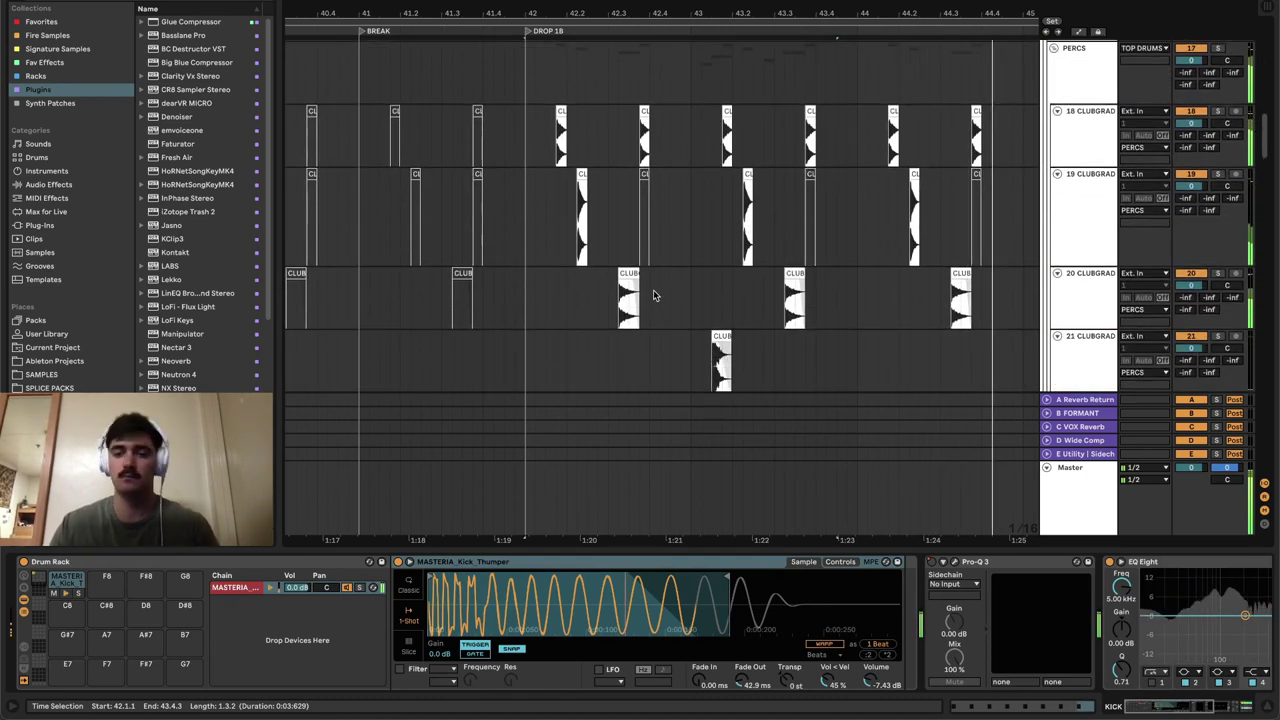
left_click(528, 139)
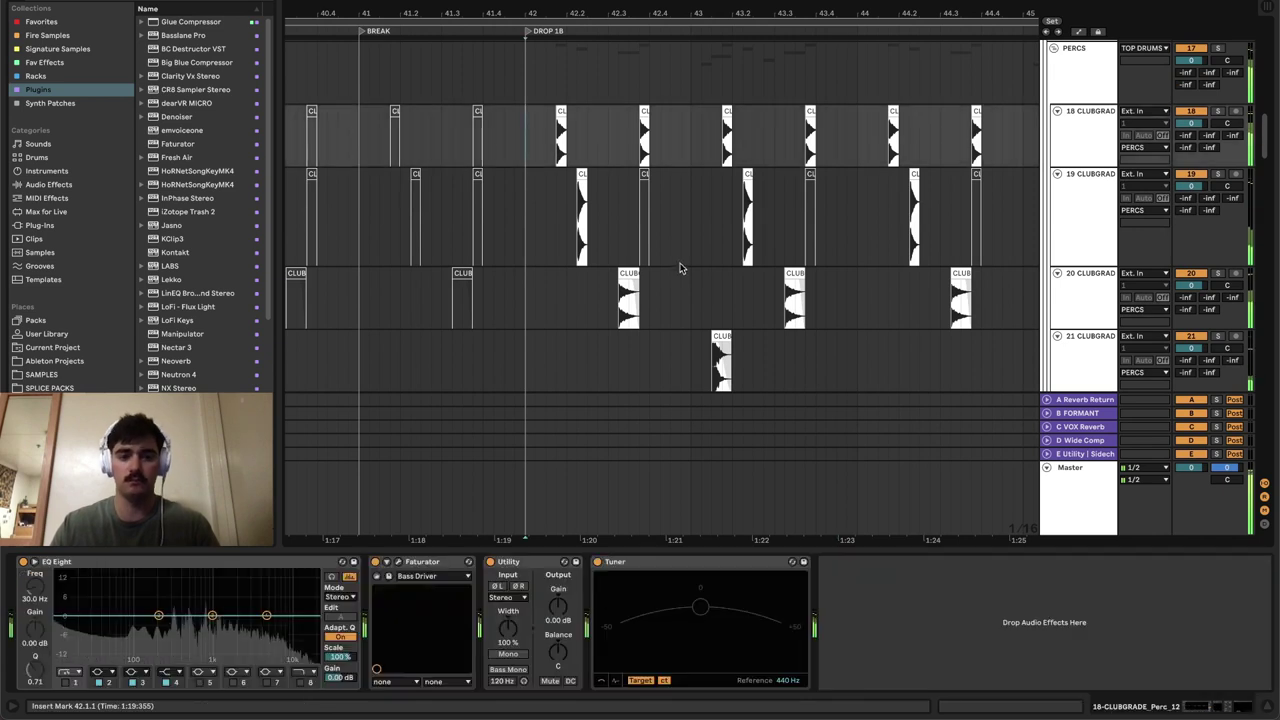
- Solo the DROP FX group and play its voice tracks from 42.1.1 at the start of DROP 1B
scroll(705, 308, "down", 5)
scroll(732, 322, "down", 5)
scroll(868, 325, "up", 3)
scroll(883, 309, "down", 5)
scroll(883, 309, "right", 3)
scroll(726, 268, "down", 10)
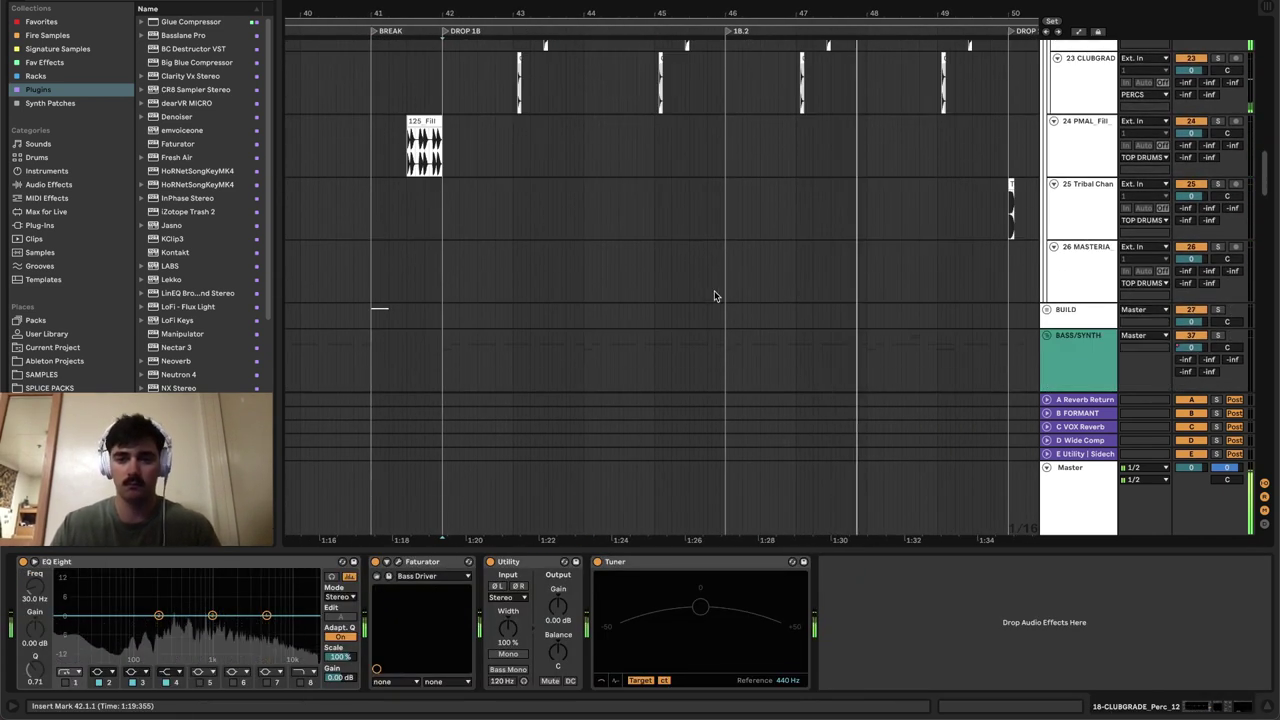
scroll(710, 299, "down", 10)
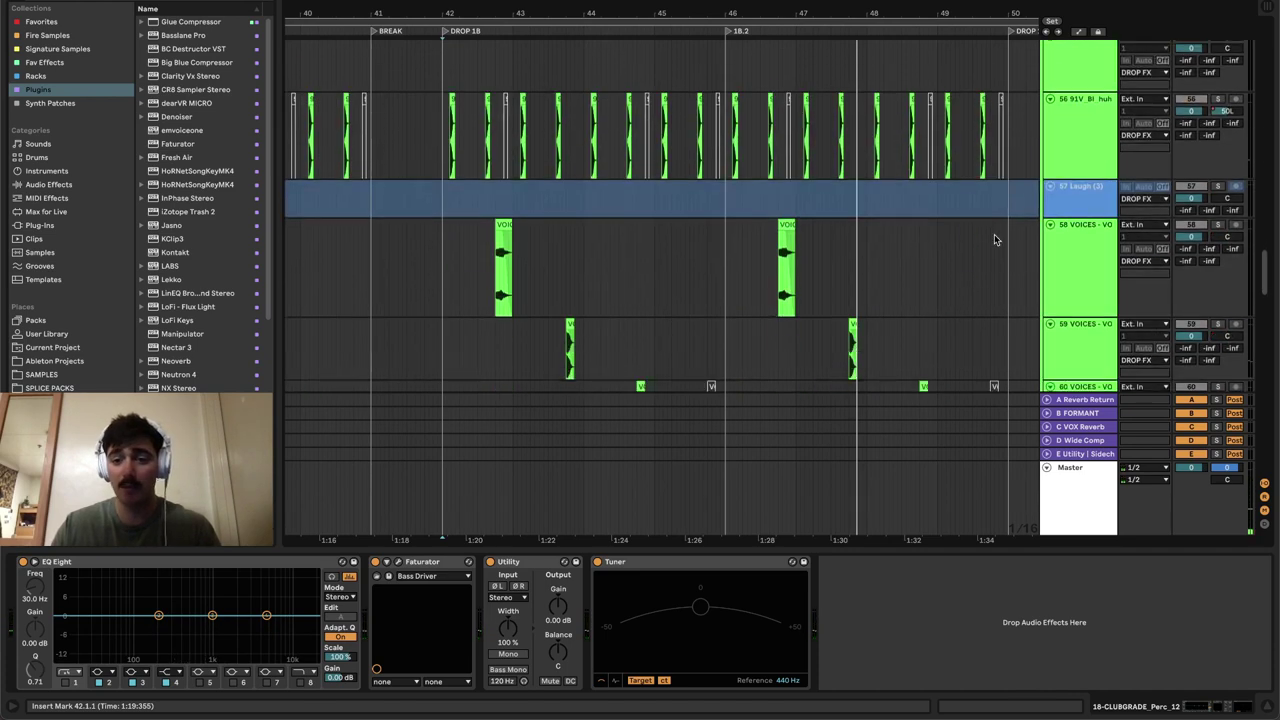
left_click(1083, 127)
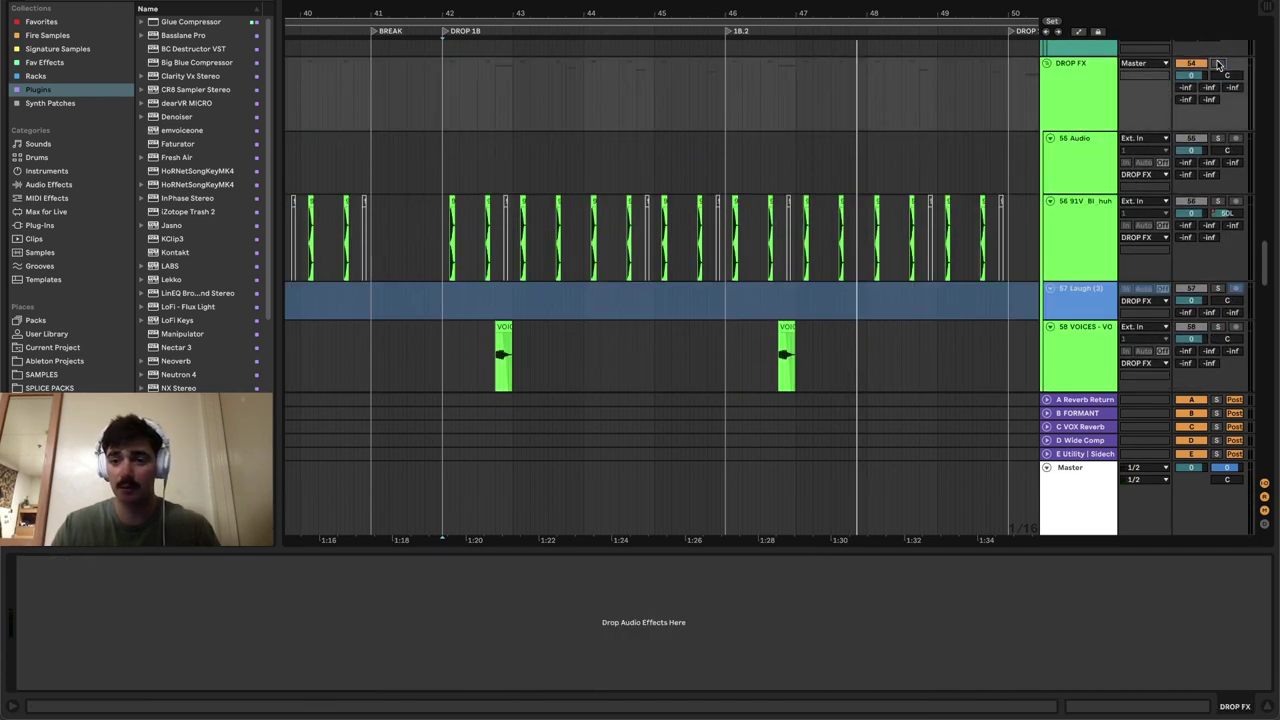
left_click(1218, 64)
key("space")
scroll(816, 241, "down", 4)
scroll(826, 259, "up", 3)
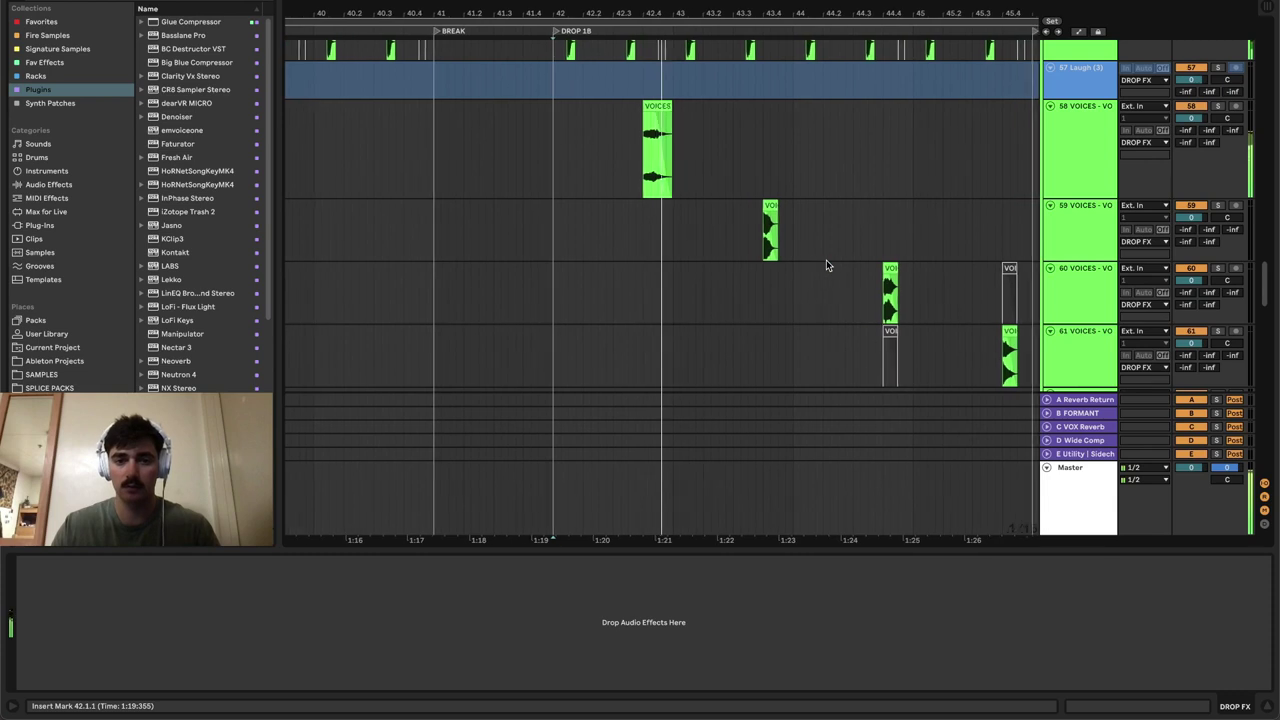
- Select the DROP 1B voice clips on tracks 59, 60 and 61 one after another as they play
left_click(691, 207)
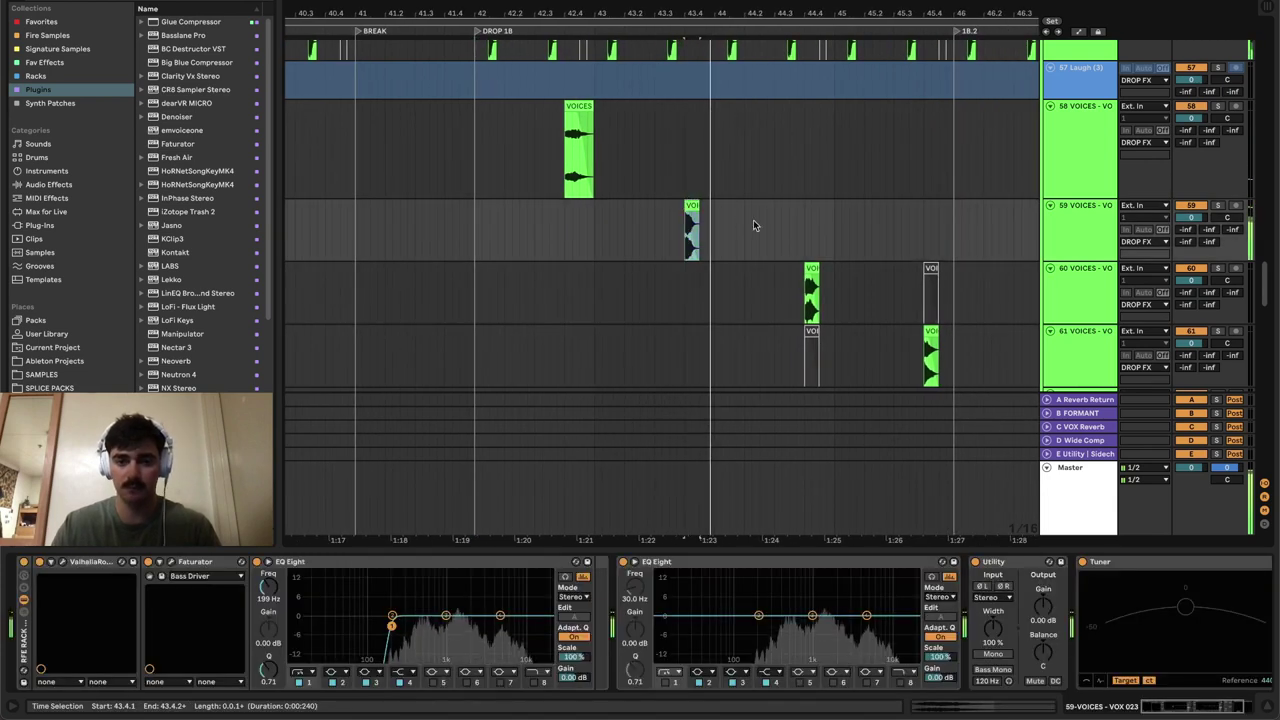
left_click(813, 280)
scroll(908, 280, "down", 3)
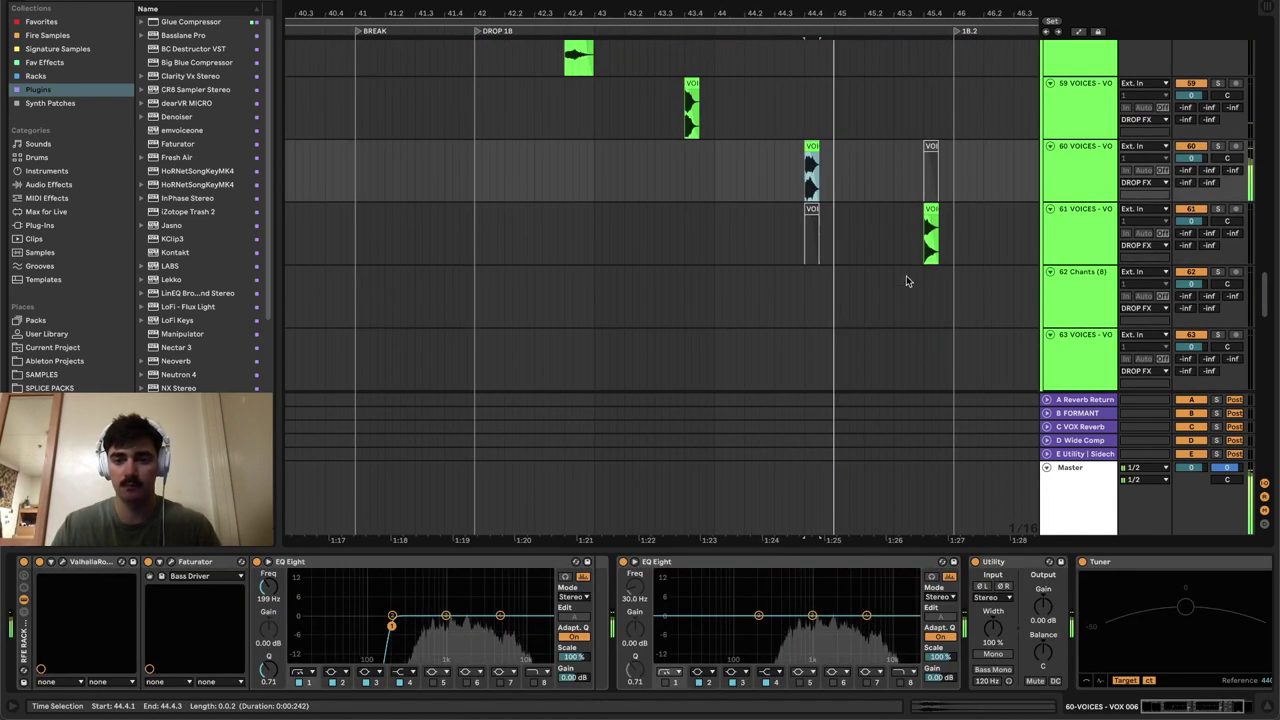
left_click(931, 212)
- Select the 1B.2 voice clips at 46.4.1 on track 58 and 47.4.1 on track 59 during playback
left_click_drag(957, 217, 641, 186)
scroll(700, 246, "up", 2)
left_click(840, 244)
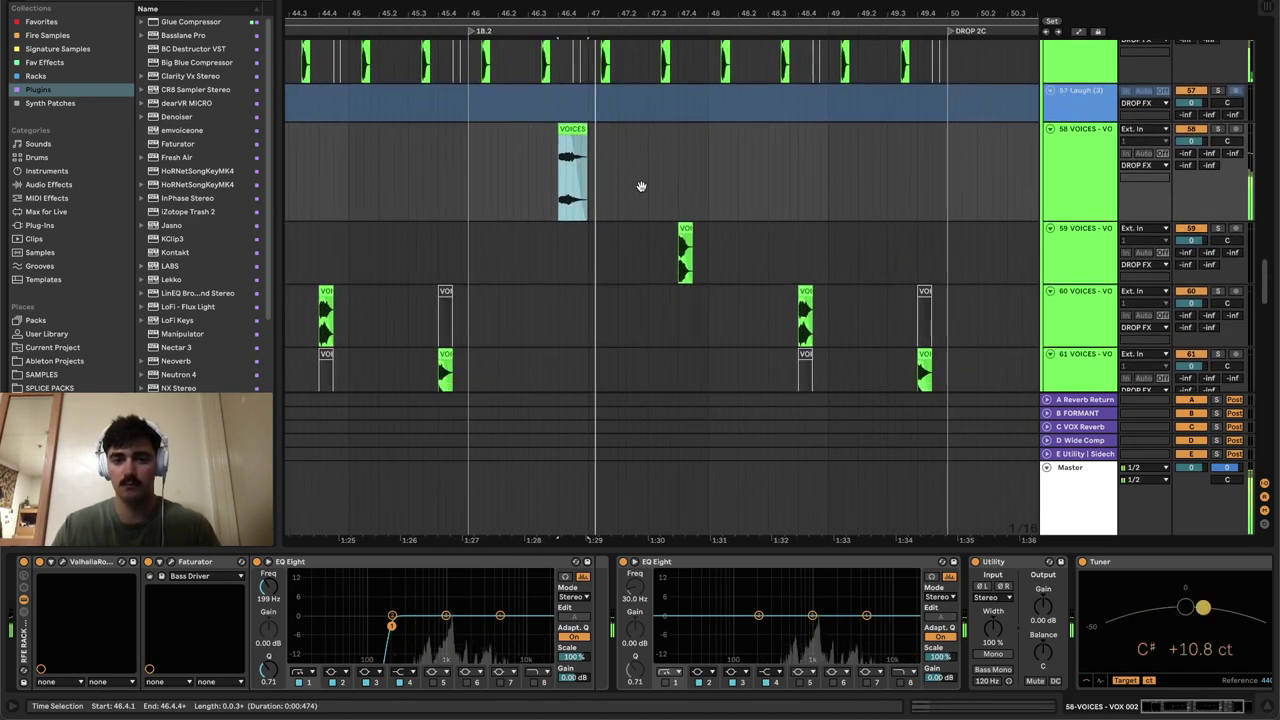
left_click(684, 228)
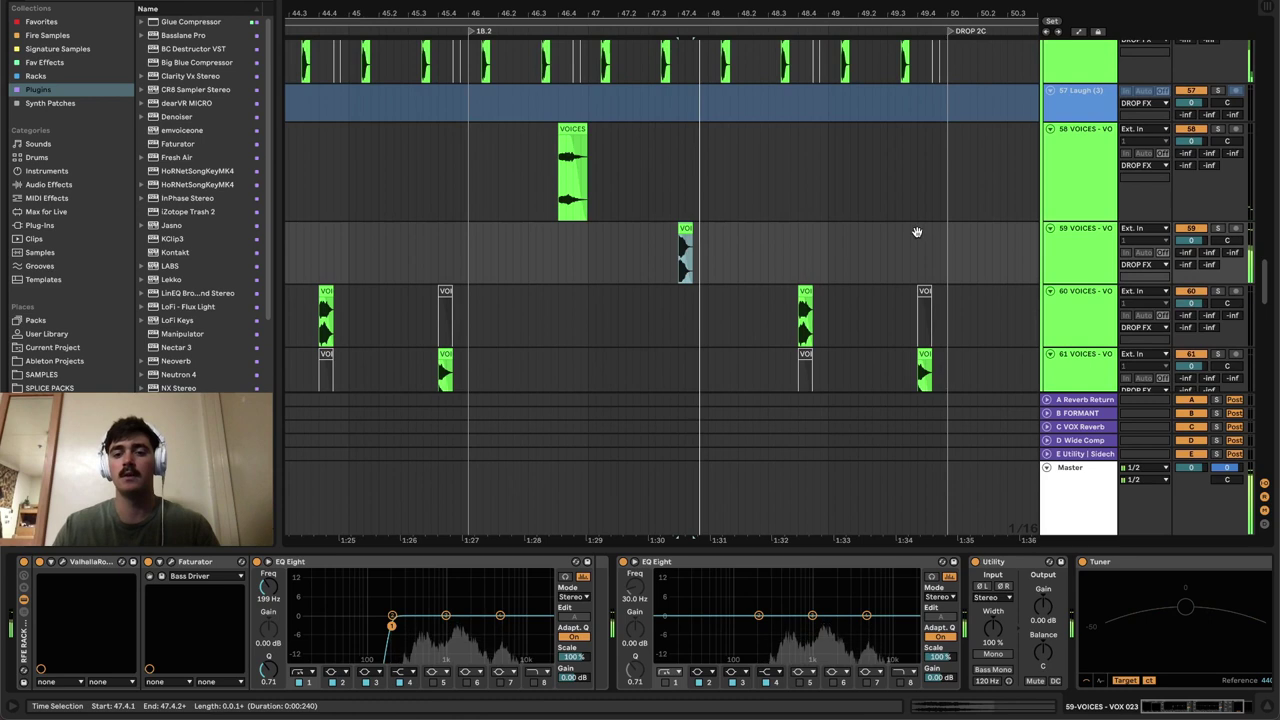
- Stop playback, select the DROP group, and bring the percussion tracks around DROP 2C into view
left_click_drag(918, 232, 564, 443)
scroll(648, 275, "down", 5)
scroll(651, 292, "up", 12)
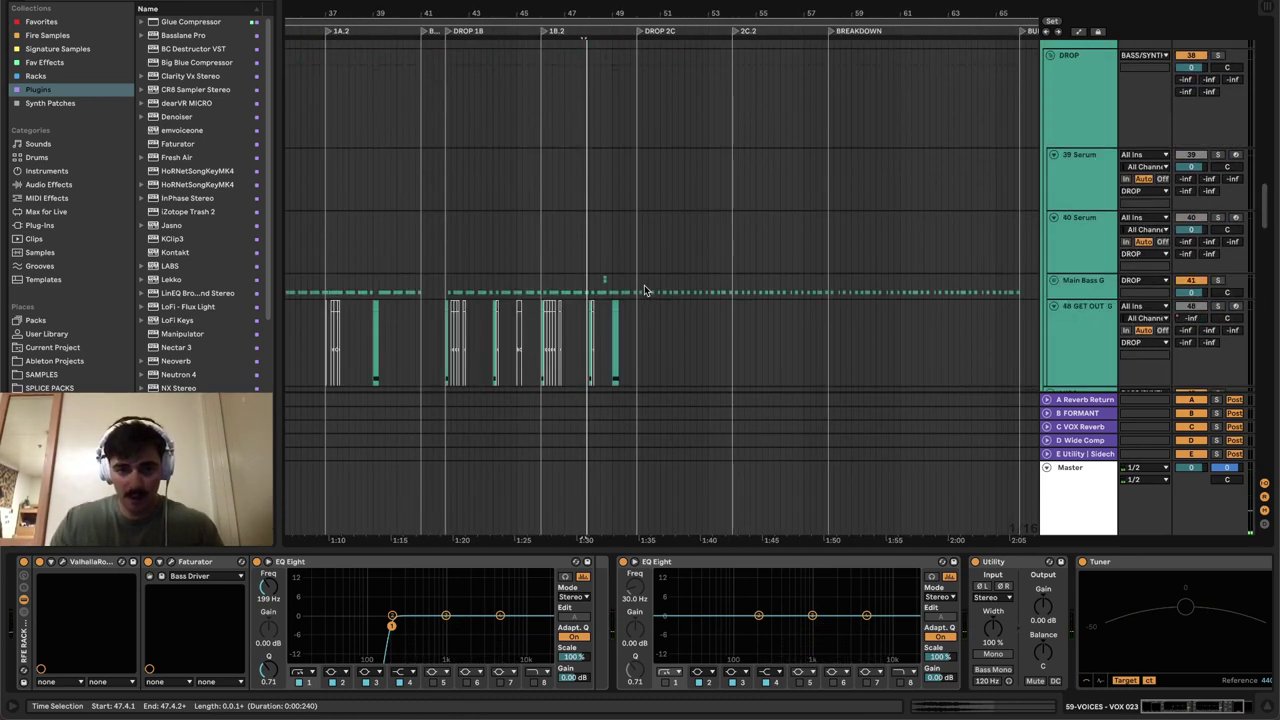
scroll(625, 297, "up", 3)
left_click(648, 248)
scroll(655, 290, "up", 5)
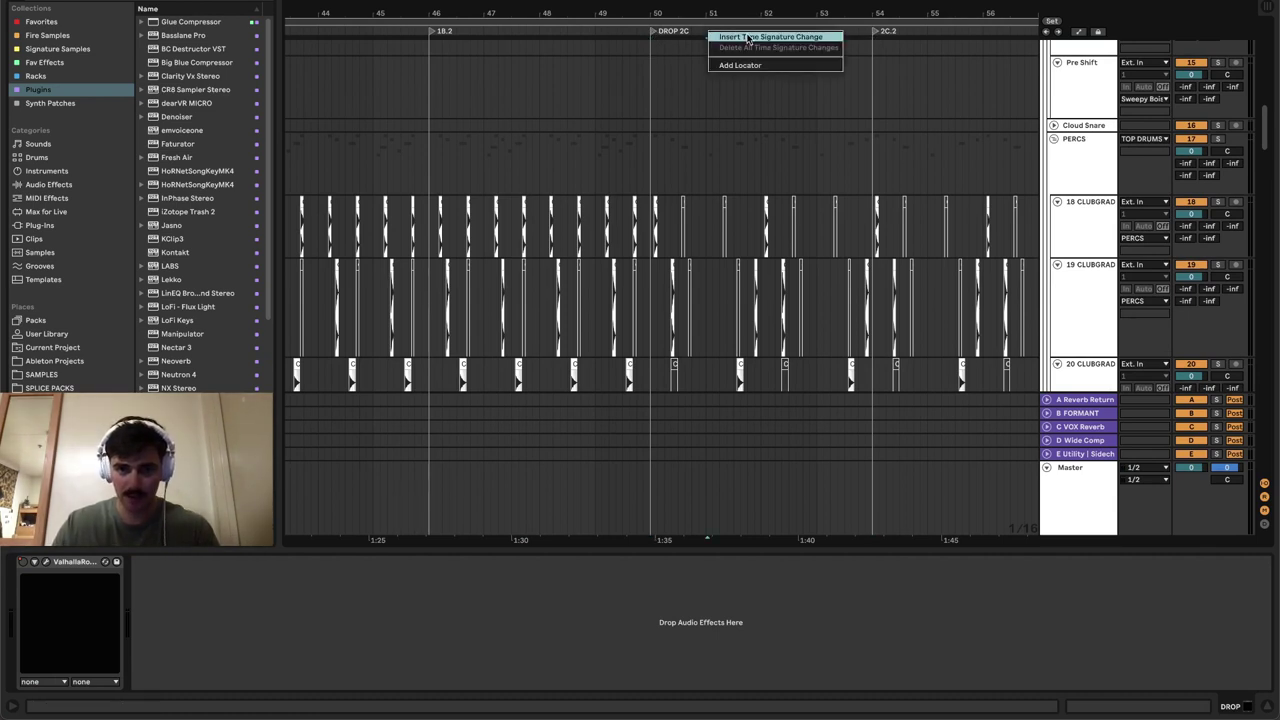
- Add a locator between DROP 2C and 2C.2, move it close to DROP 2C, and delete it
left_click(641, 96)
left_click(737, 66)
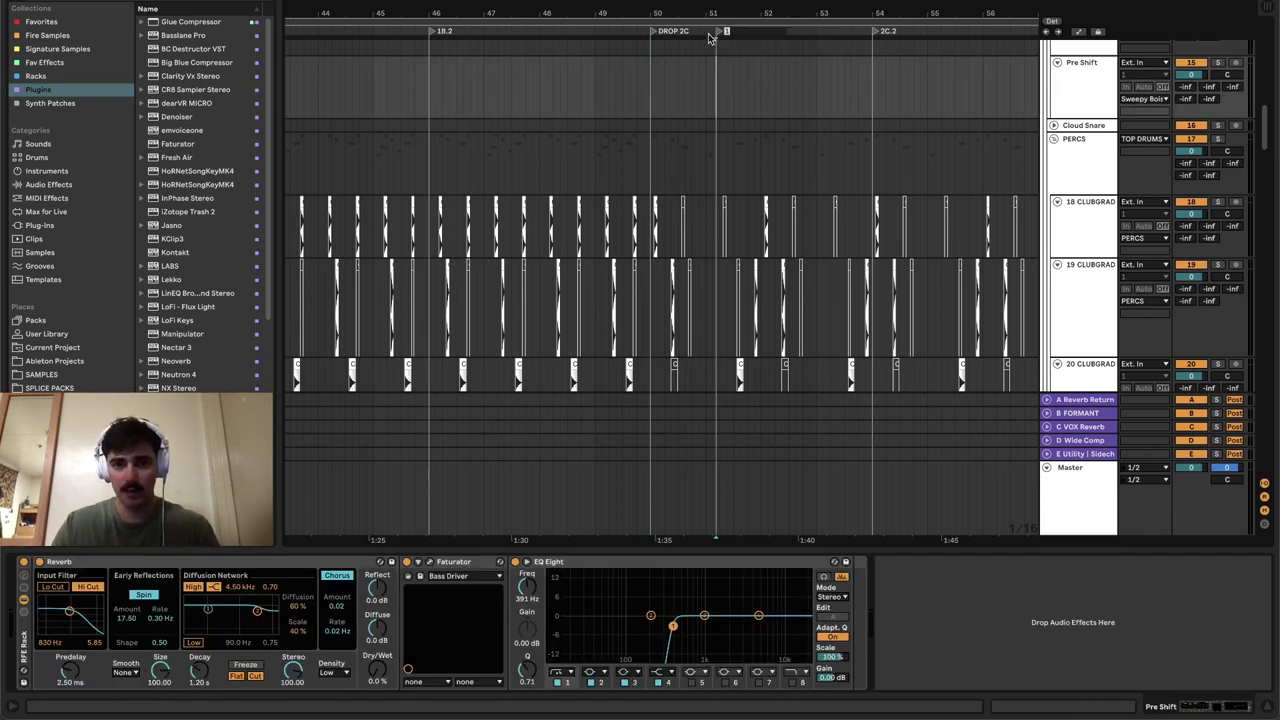
left_click(700, 46)
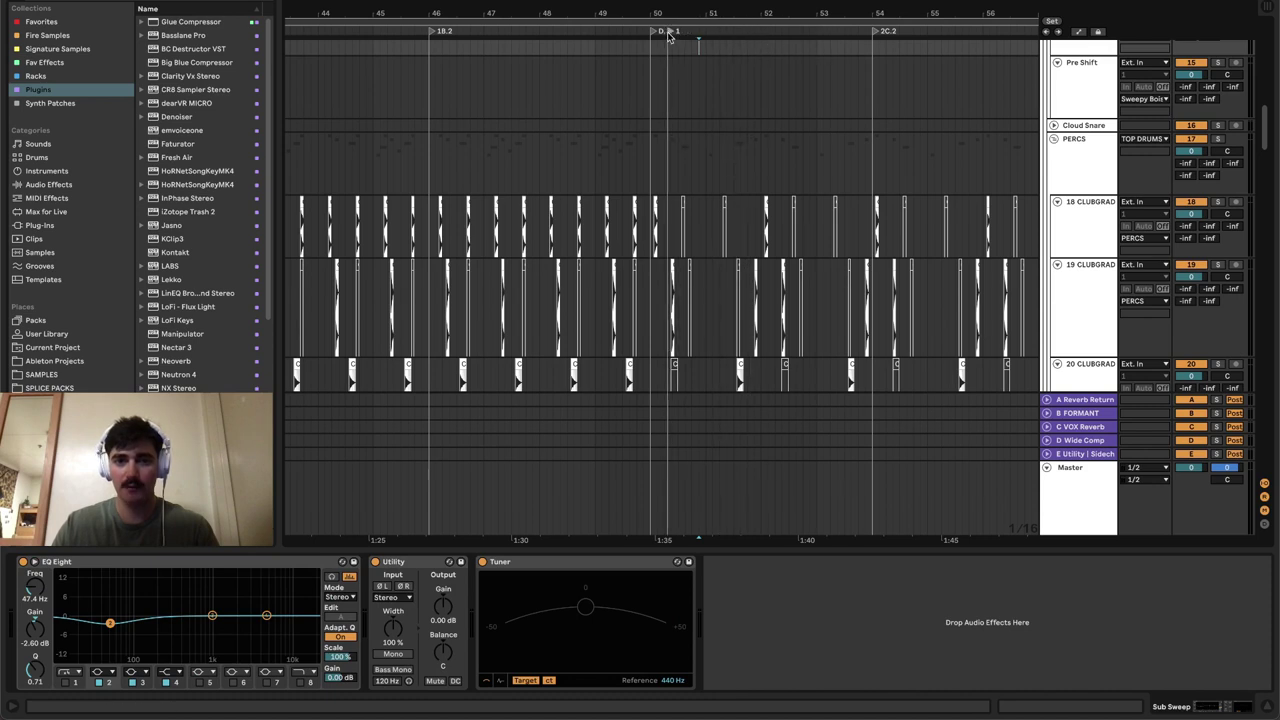
right_click(726, 38)
left_click(748, 48)
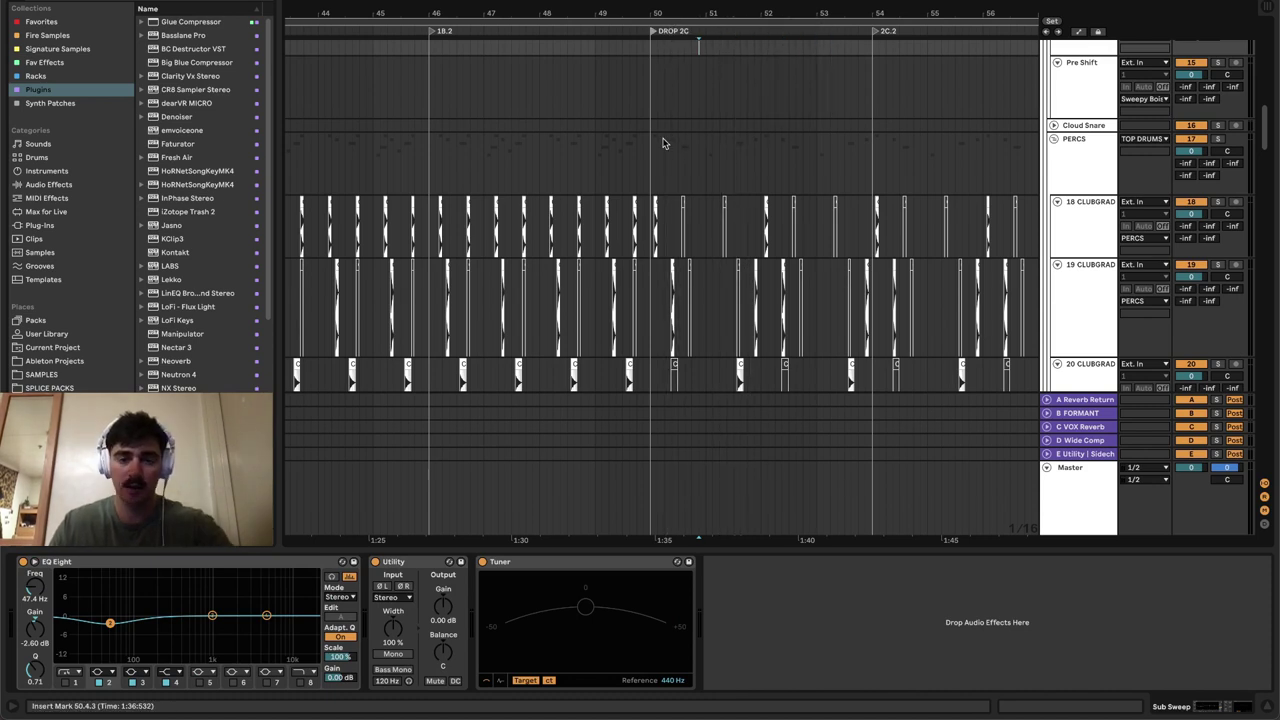
- Place the insert marker at the DROP 2C locator (50.1.1) and play the section from there
left_click(651, 66)
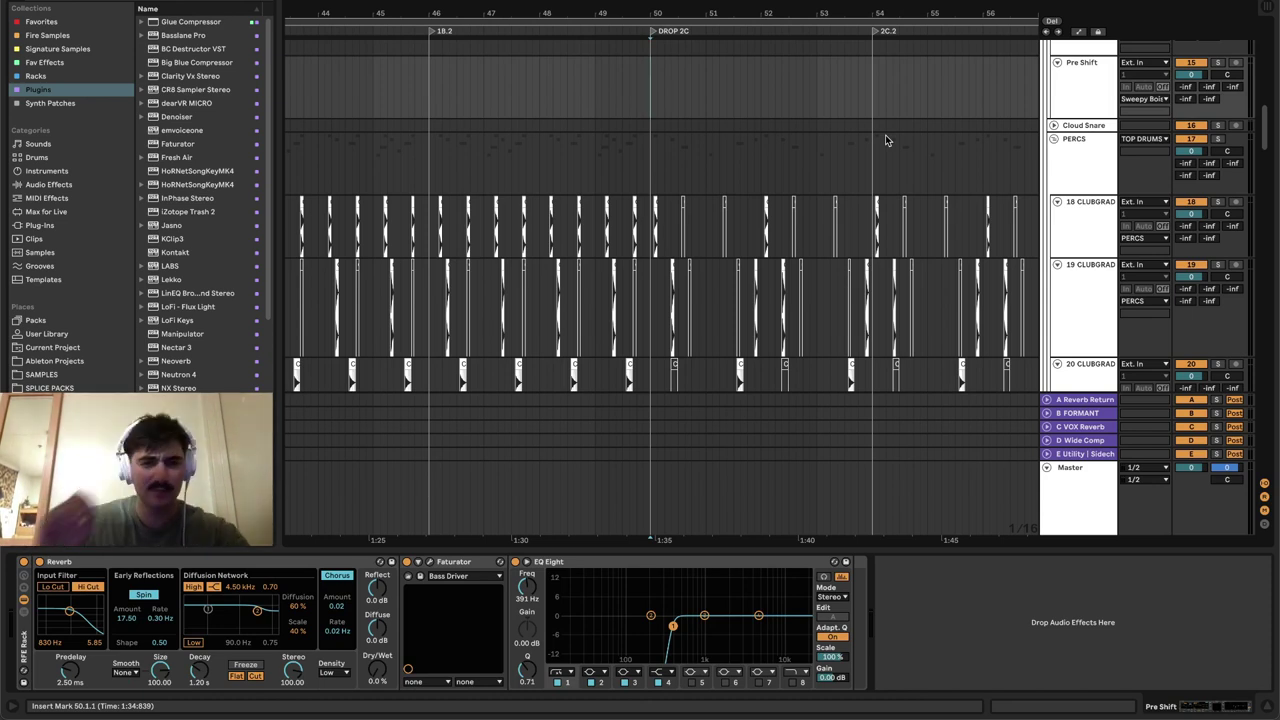
right_click(653, 30)
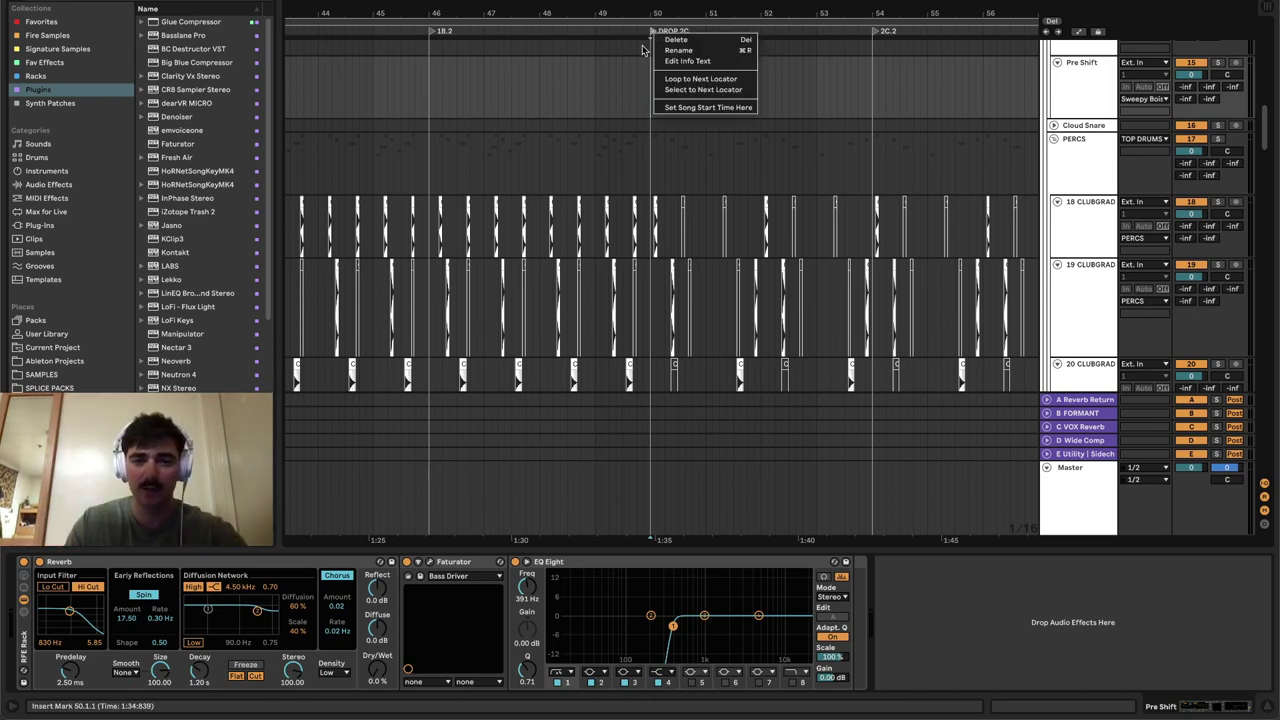
left_click(643, 50)
scroll(659, 111, "up", 5)
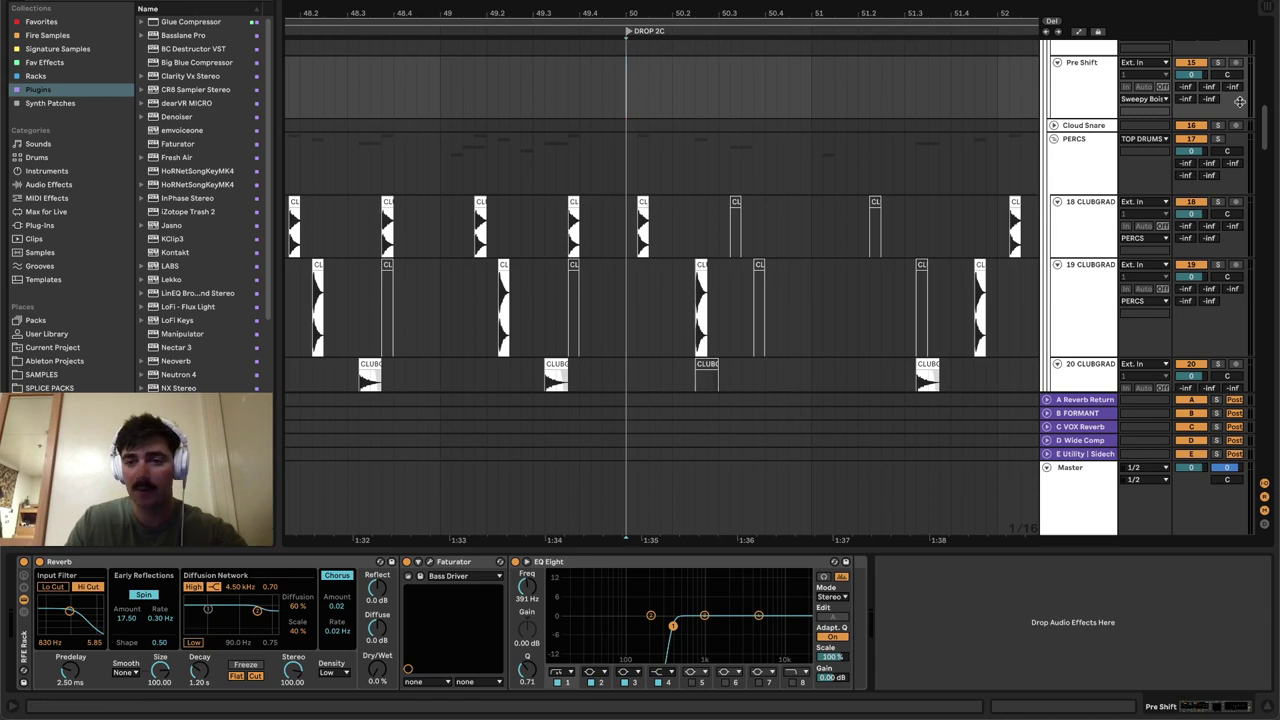
scroll(885, 171, "down", 15)
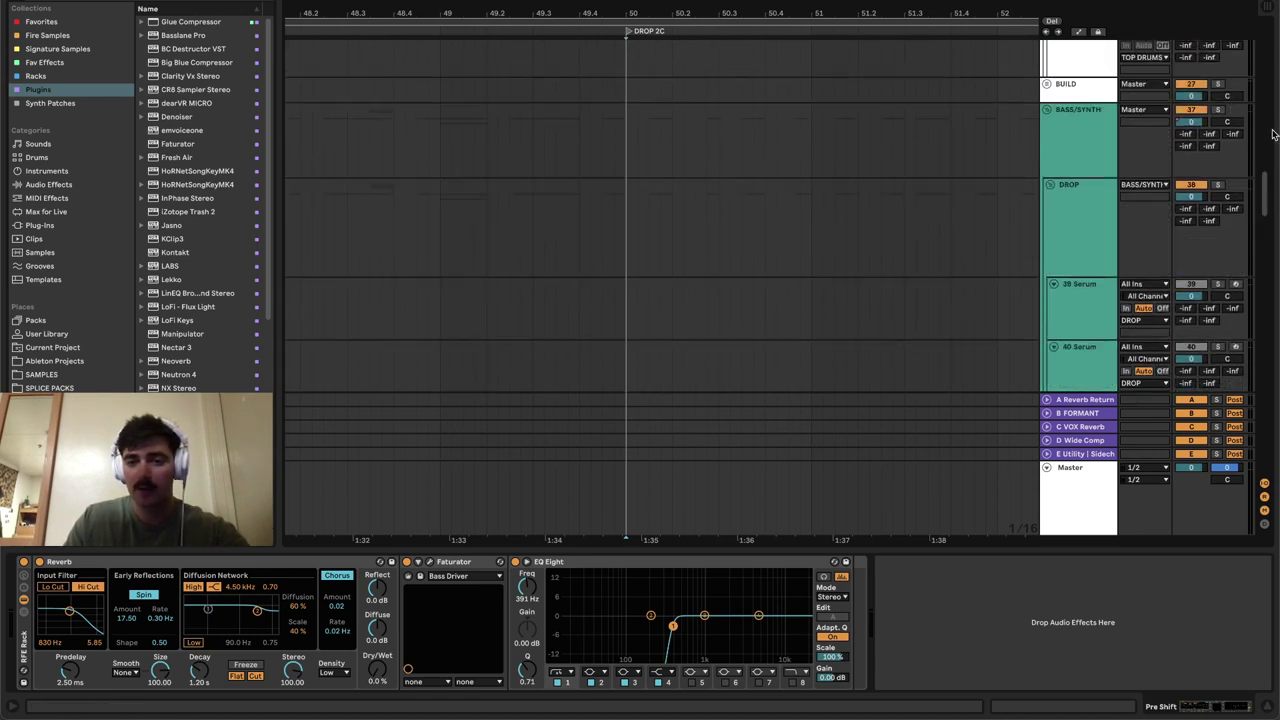
scroll(1273, 134, "up", 3)
key("space")
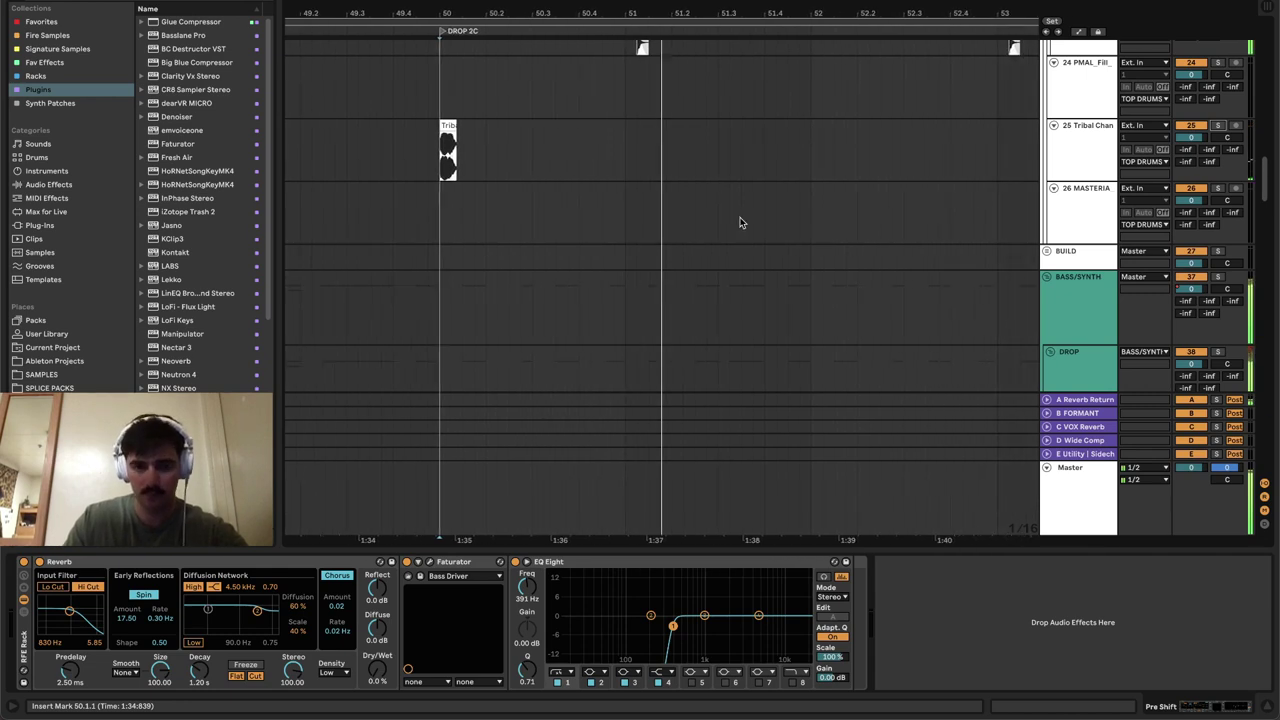
- Unfold the Main Bass group and play from the clip at 50.4.3 on its Low track
scroll(740, 231, "down", 6)
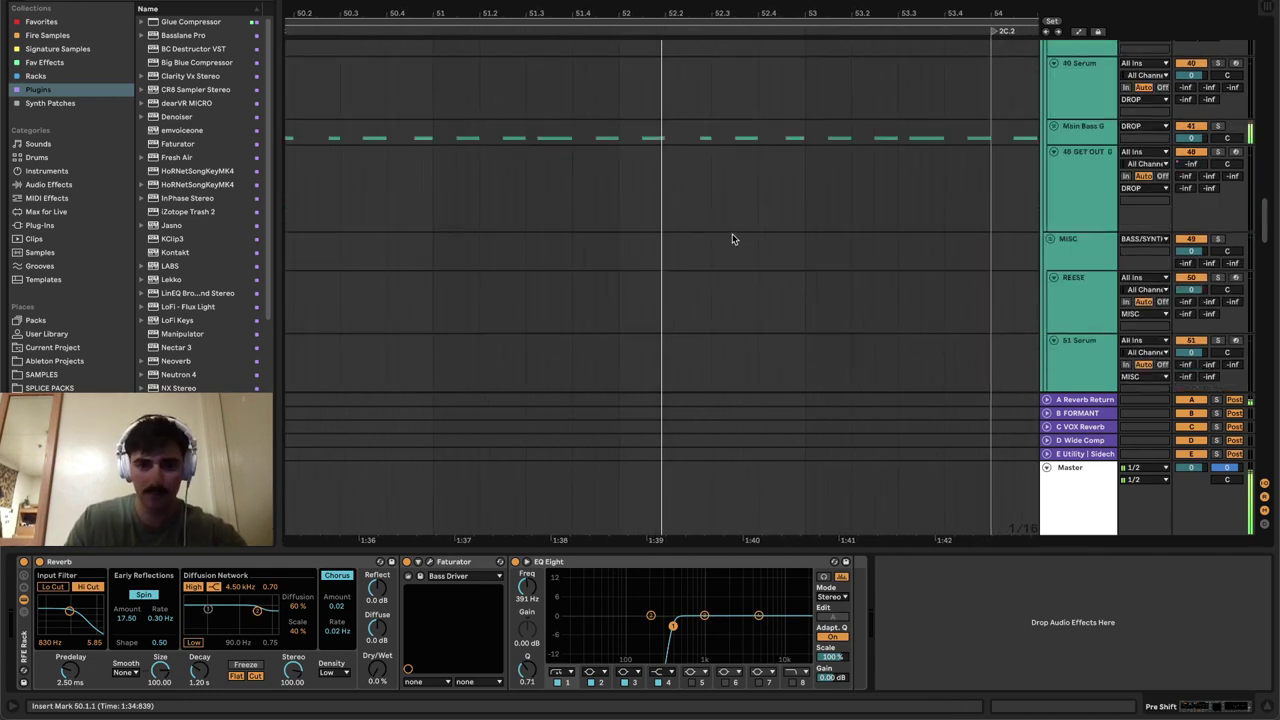
left_click(1055, 117)
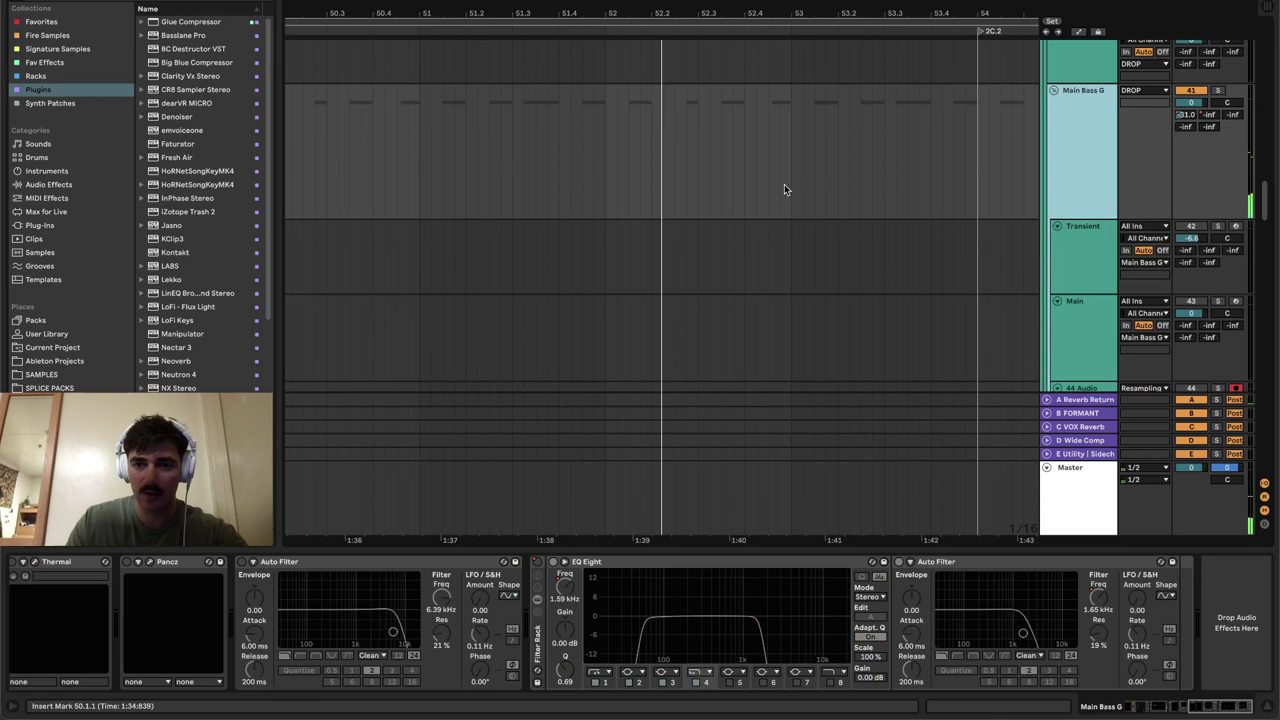
left_click(415, 212)
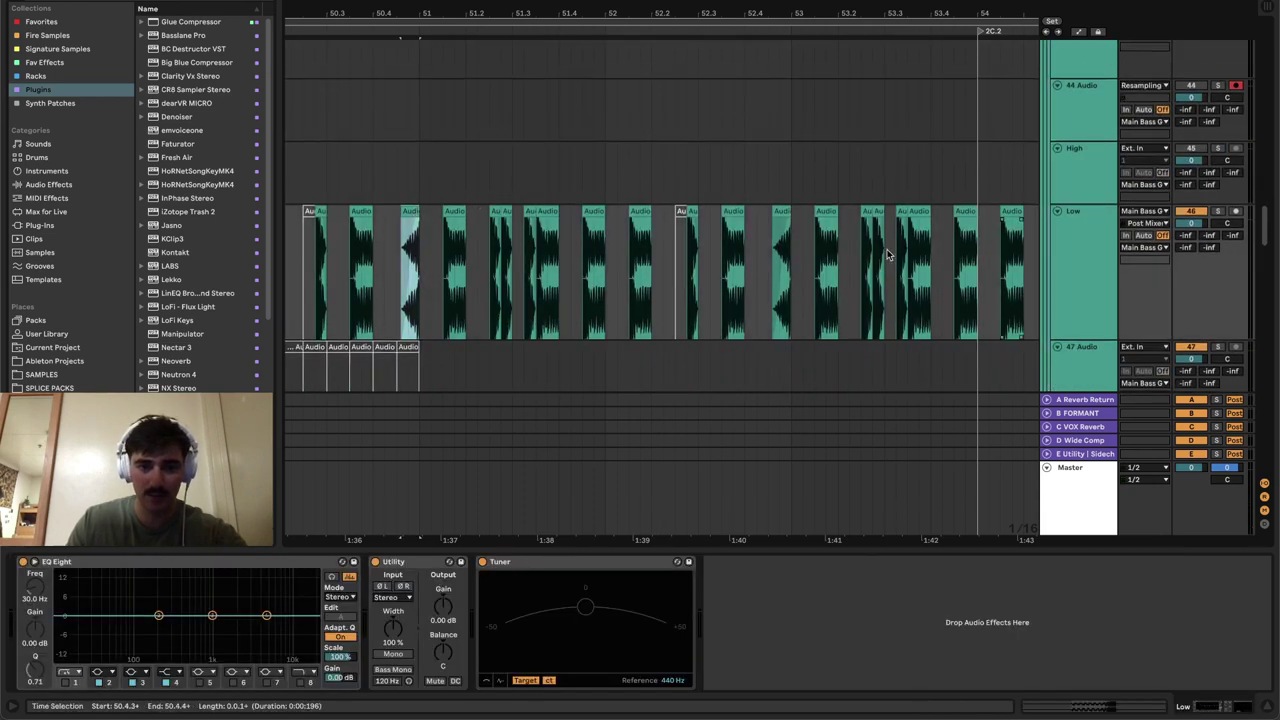
key("space")
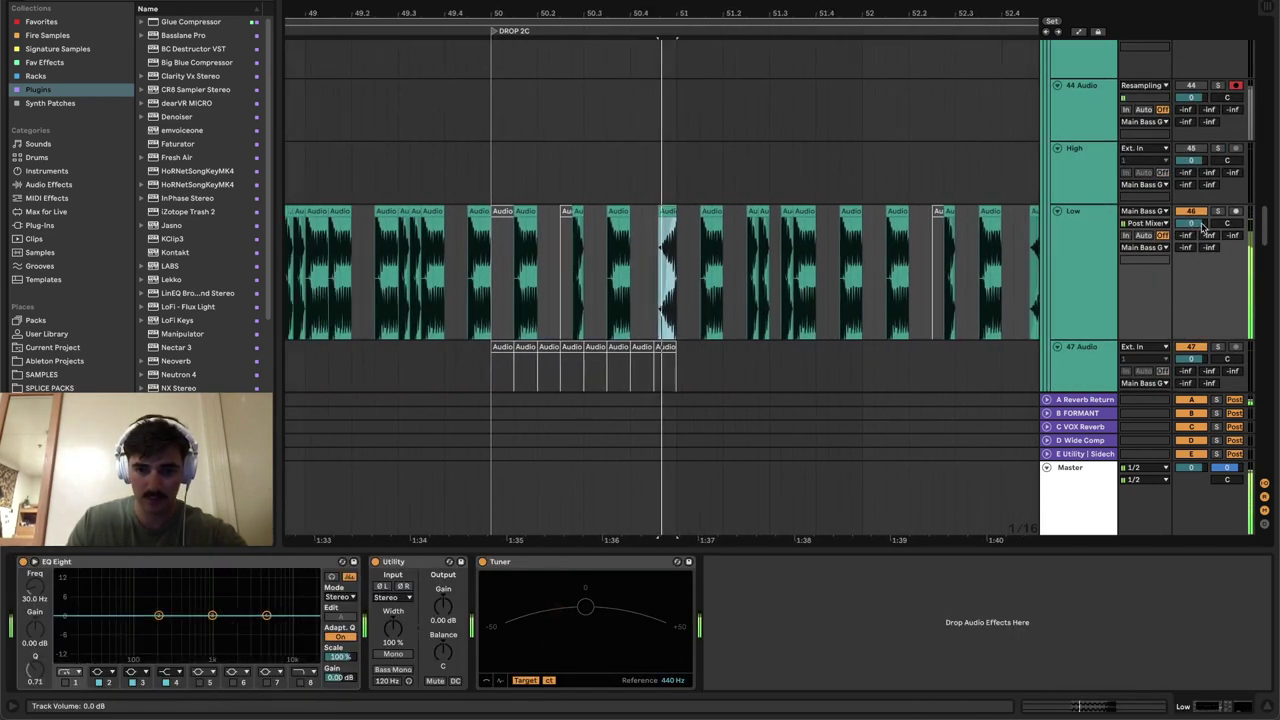
- Solo the Low track, select its clip at 51.1.3, and stop playback
left_click(1218, 211)
left_click(678, 216)
key("space")
scroll(647, 216, "up", 5)
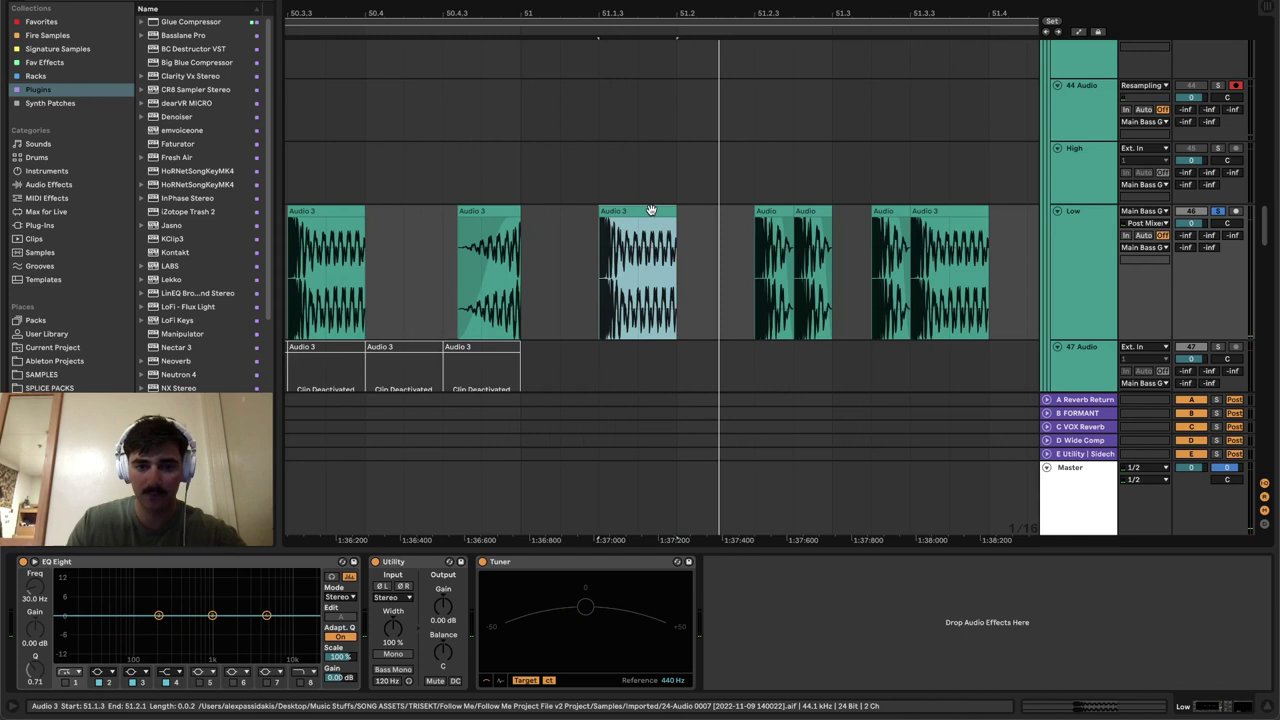
- Open the Low track's 51.1.3 clip in the clip view with its waveform displayed
double_click(651, 211)
left_click_drag(548, 87, 560, 437)
scroll(107, 660, "down", 2)
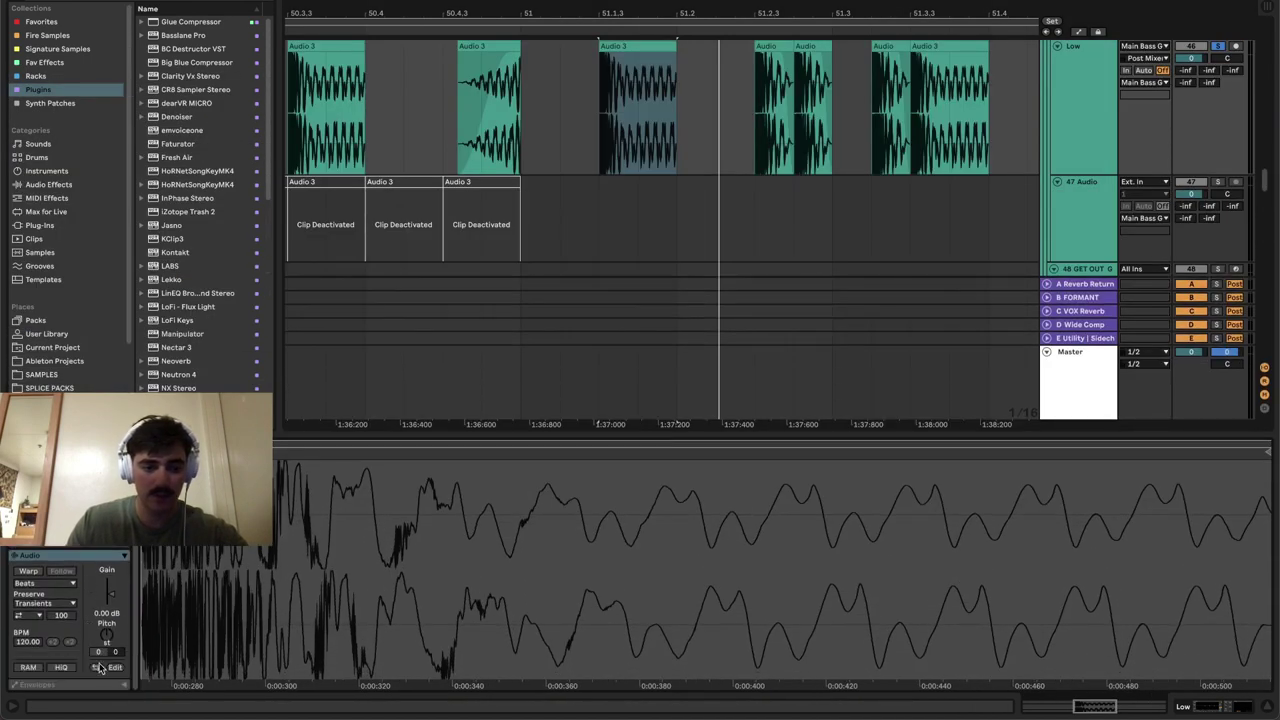
- Try reversing the 51.1.3 bass clip, audition it, and undo the reversal
left_click(97, 668)
key("space")
key("space")
key("space")
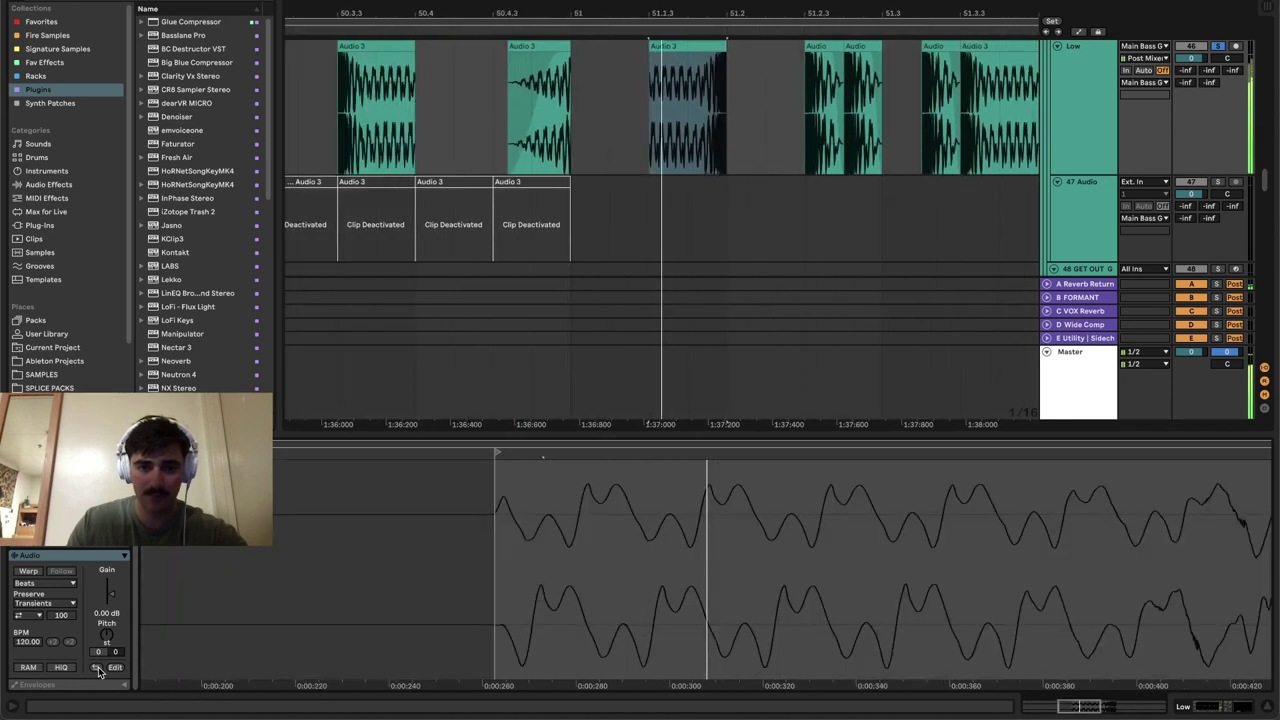
key("space")
key("super+z")
- Hide the clip view and select the High and Low tracks of the Main Bass group in turn
left_click_drag(738, 433, 750, 645)
scroll(789, 327, "up", 4)
scroll(754, 331, "down", 5)
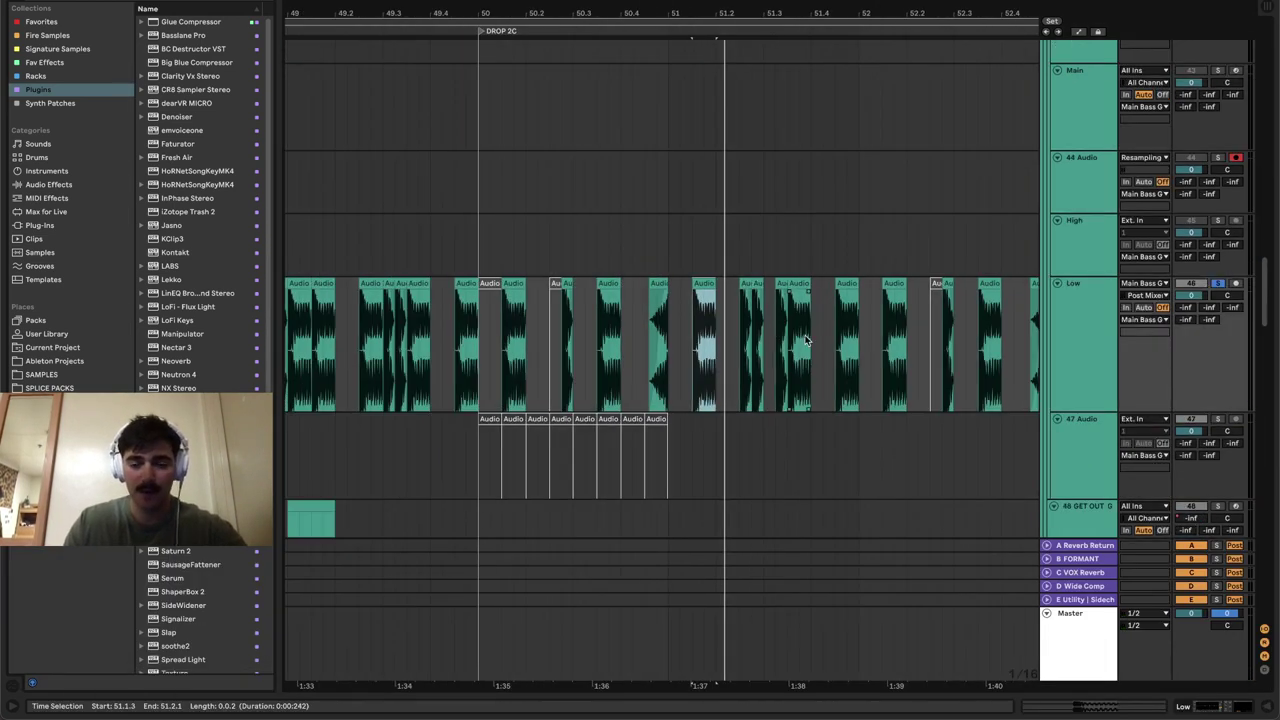
scroll(807, 341, "down", 3)
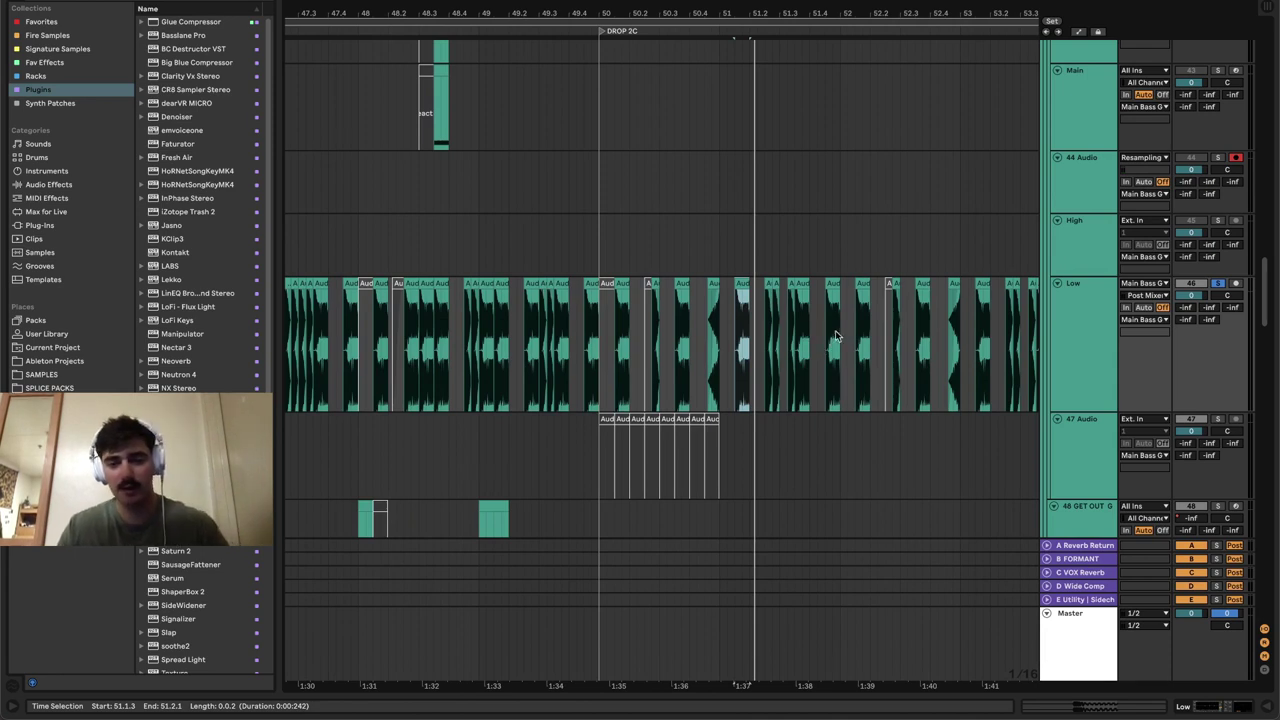
left_click(1090, 250)
left_click(1091, 306)
scroll(1029, 320, "up", 3)
scroll(1029, 320, "up", 3)
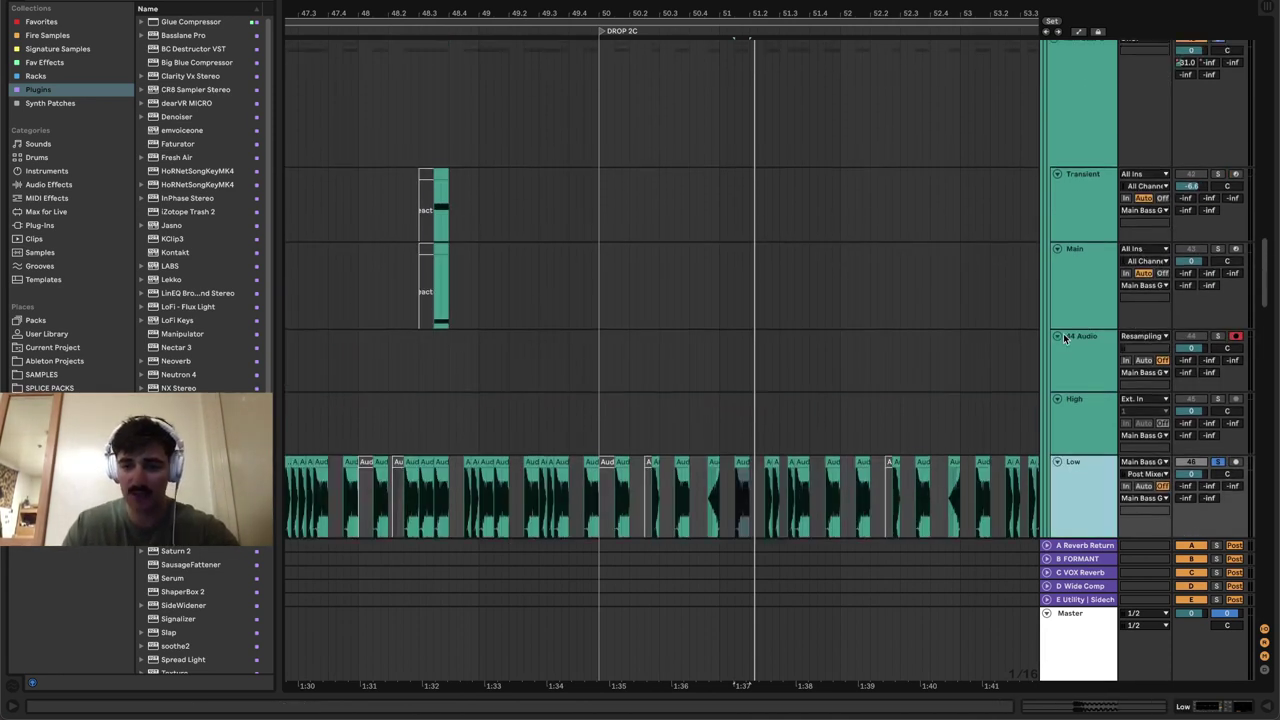
- Show the Main Bass group's device chain and select the EQ Eight between OTT and Pro-Q 3
left_click(1094, 282)
left_click(1076, 186)
double_click(1076, 183)
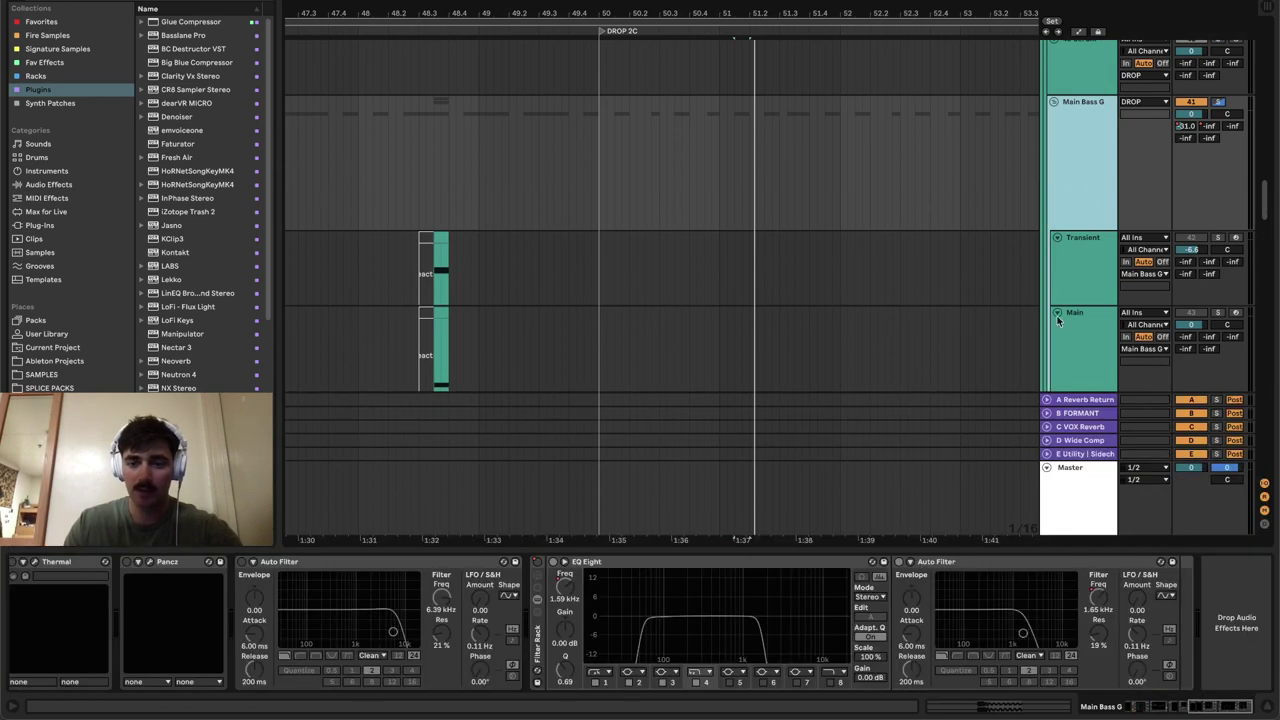
left_click_drag(1216, 709, 1151, 714)
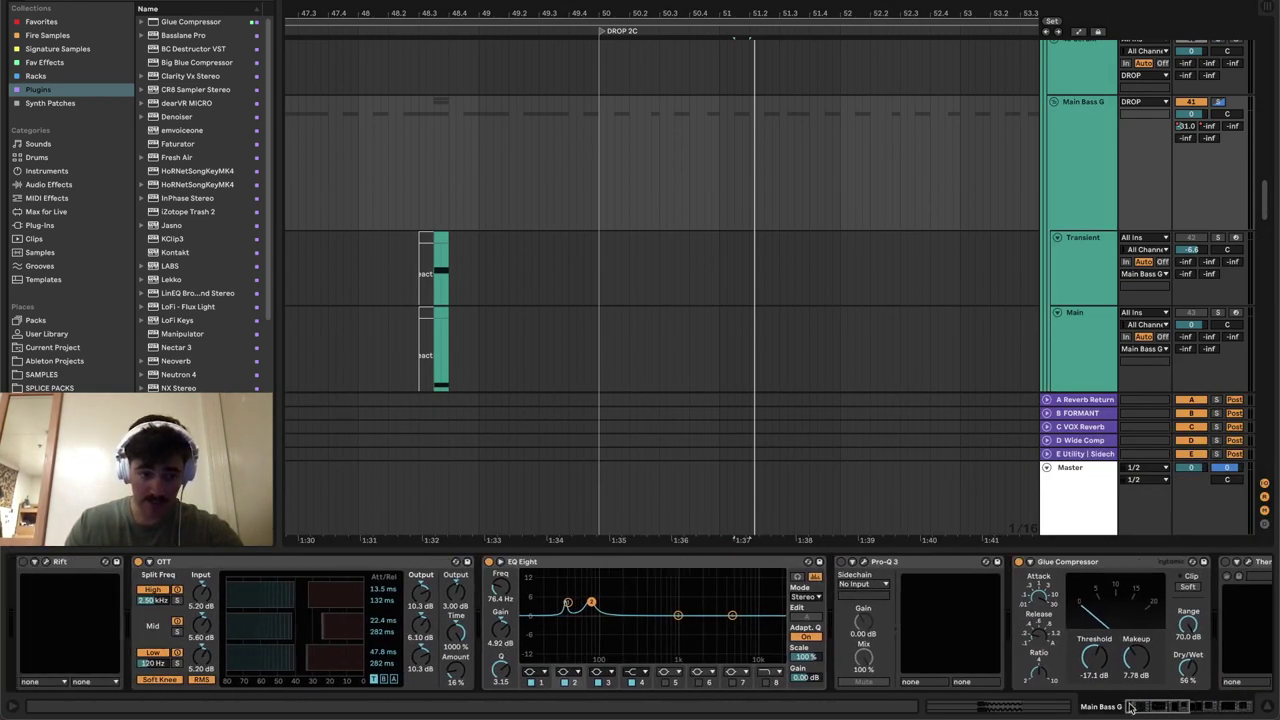
left_click(615, 568)
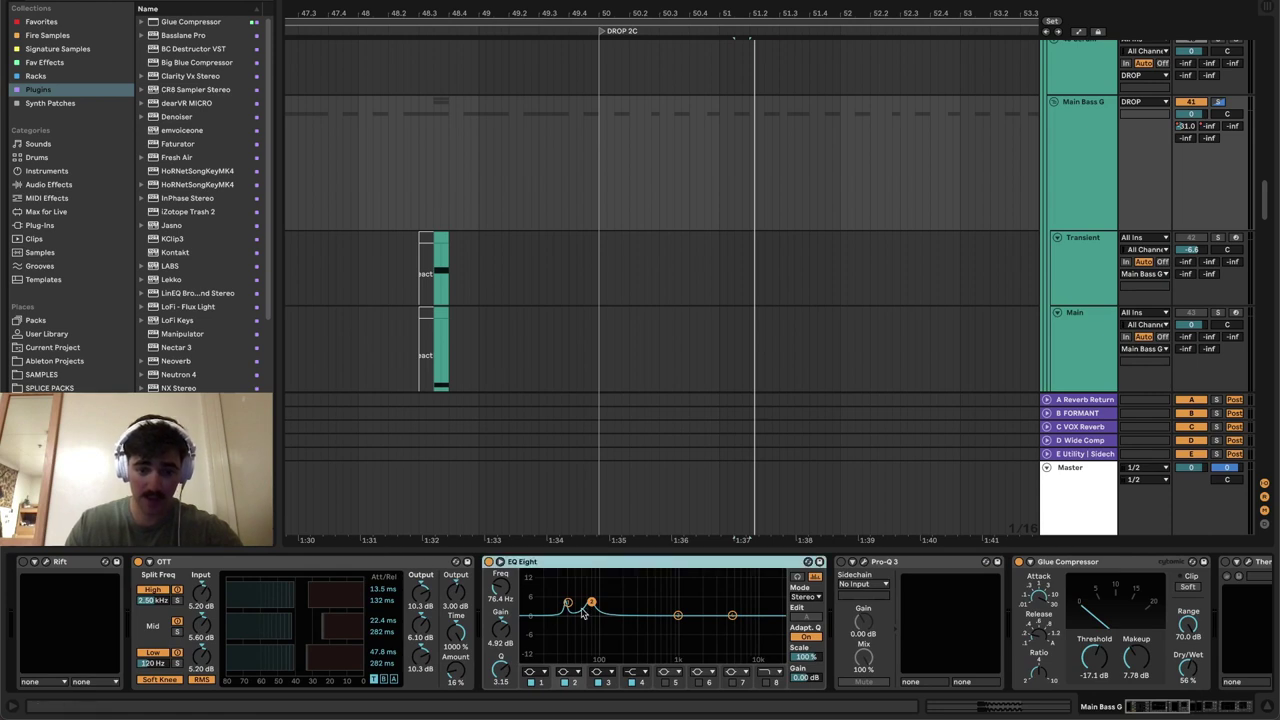
- Switch on the Master's LOW END CHECK EQ, play the section while raising its cutoff to 235 Hz, and switch it off
left_click(1066, 486)
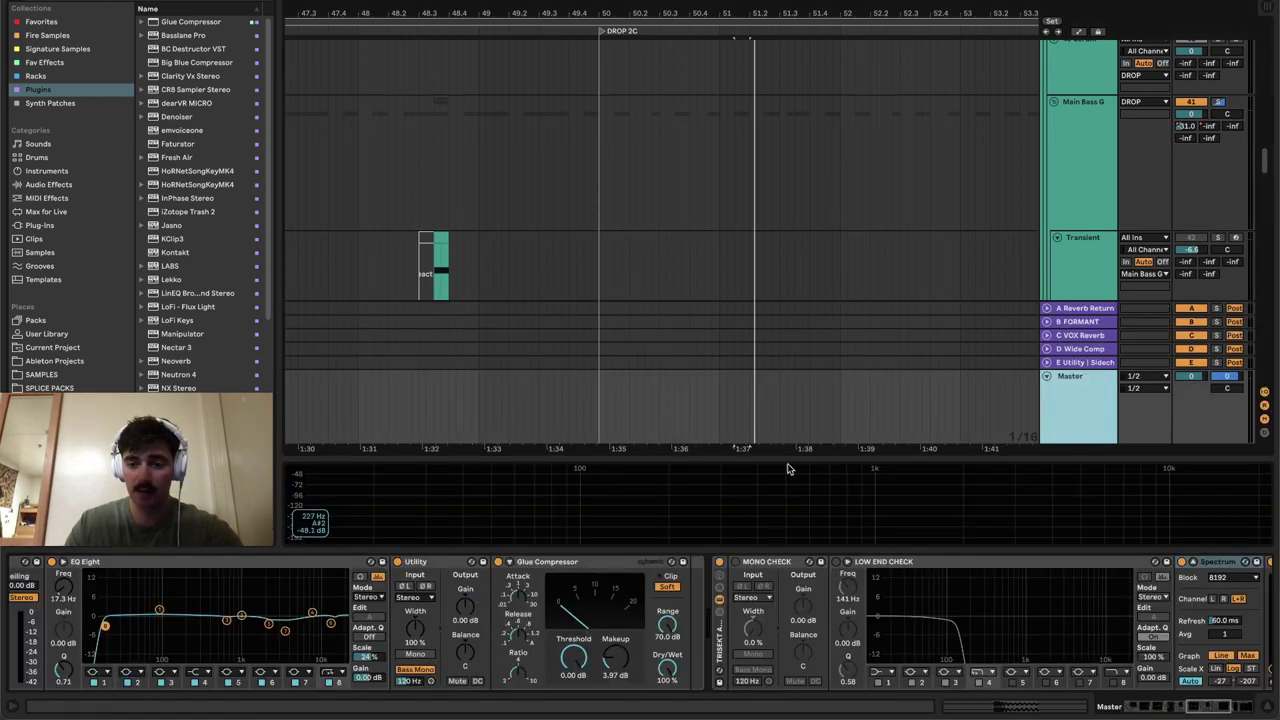
left_click(886, 561)
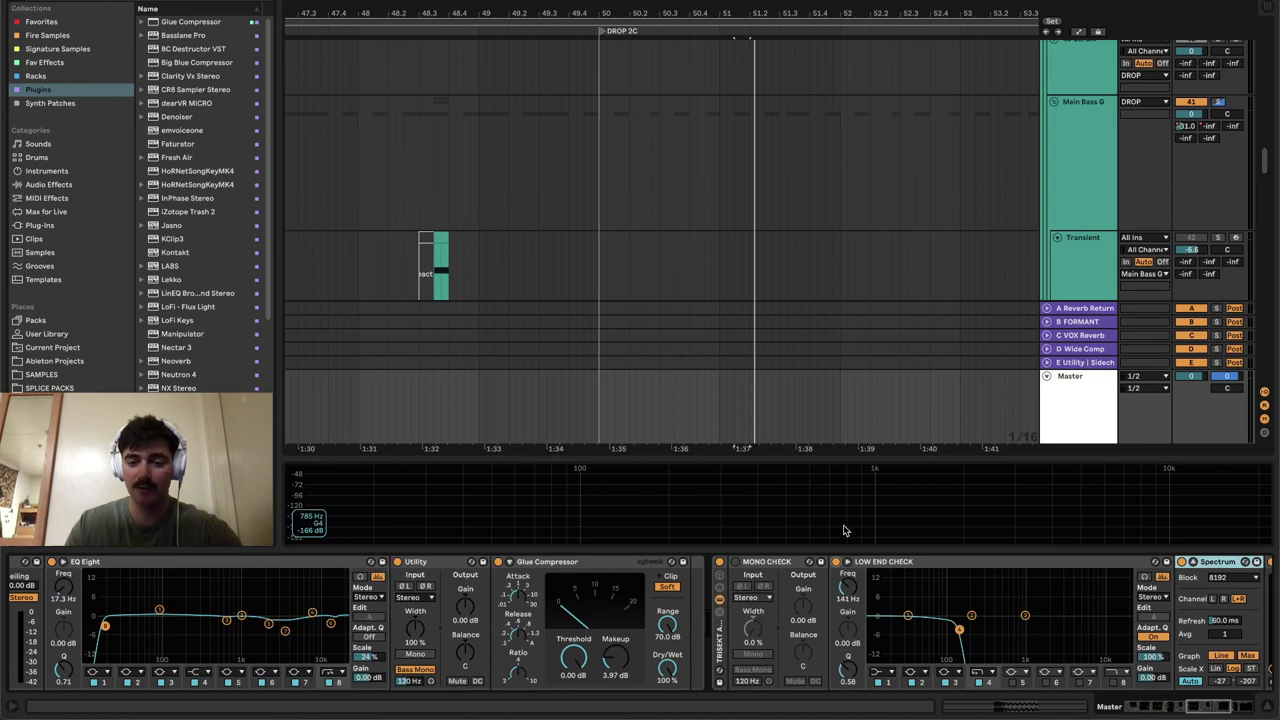
key("space")
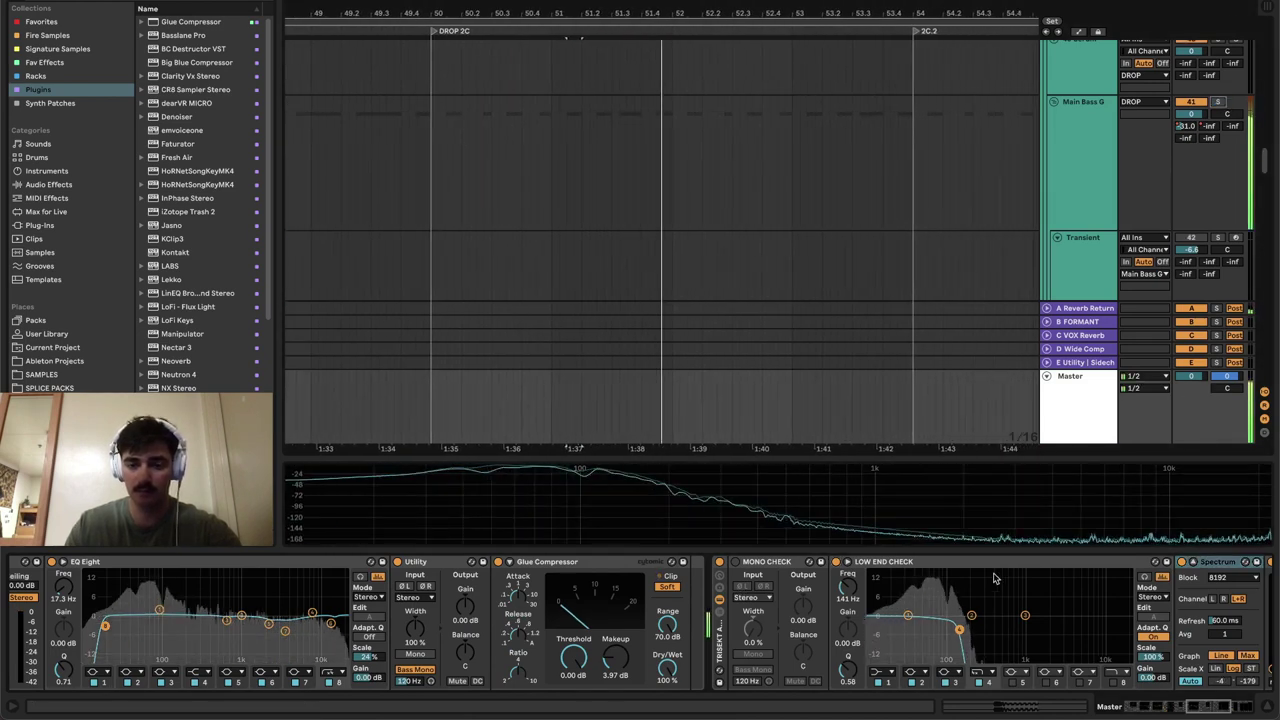
left_click_drag(959, 629, 976, 633)
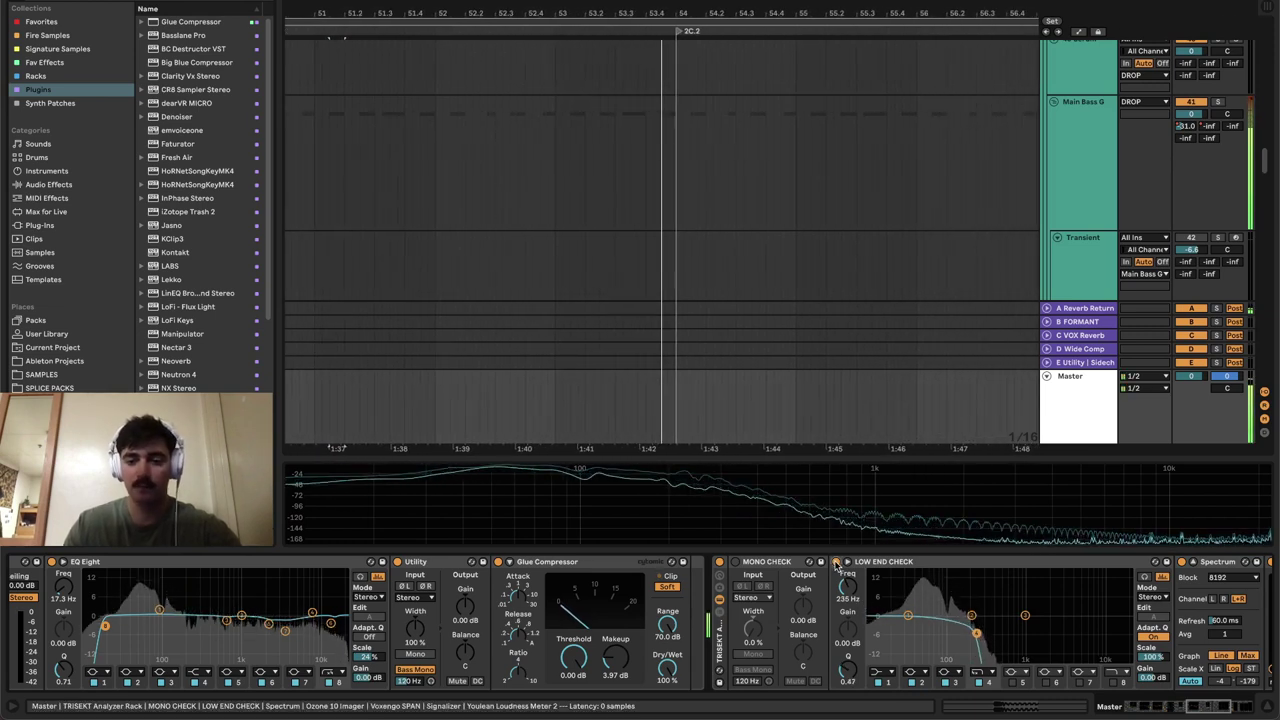
left_click(836, 562)
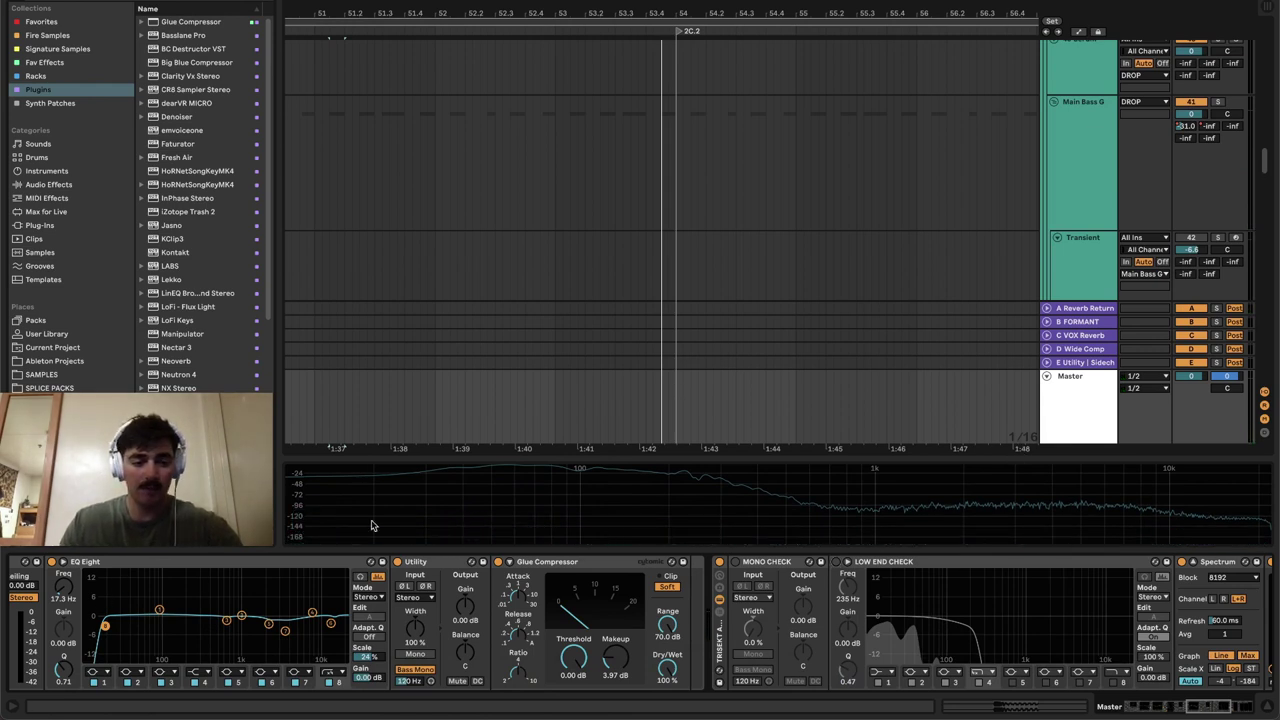
left_click_drag(1211, 704, 1142, 705)
left_click_drag(879, 458, 837, 257)
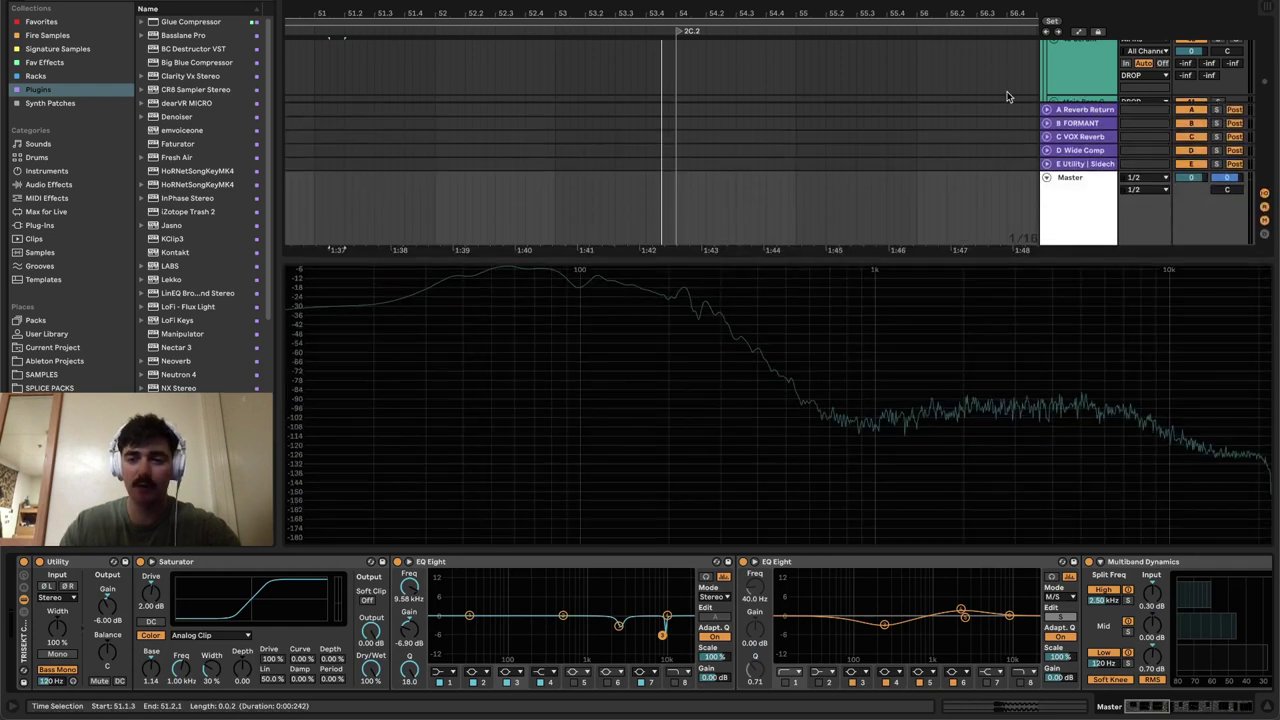
left_click_drag(1013, 259, 991, 500)
- Solo the DROP group inside BASS/SYNTH and play it from DROP 2C
scroll(948, 268, "up", 5)
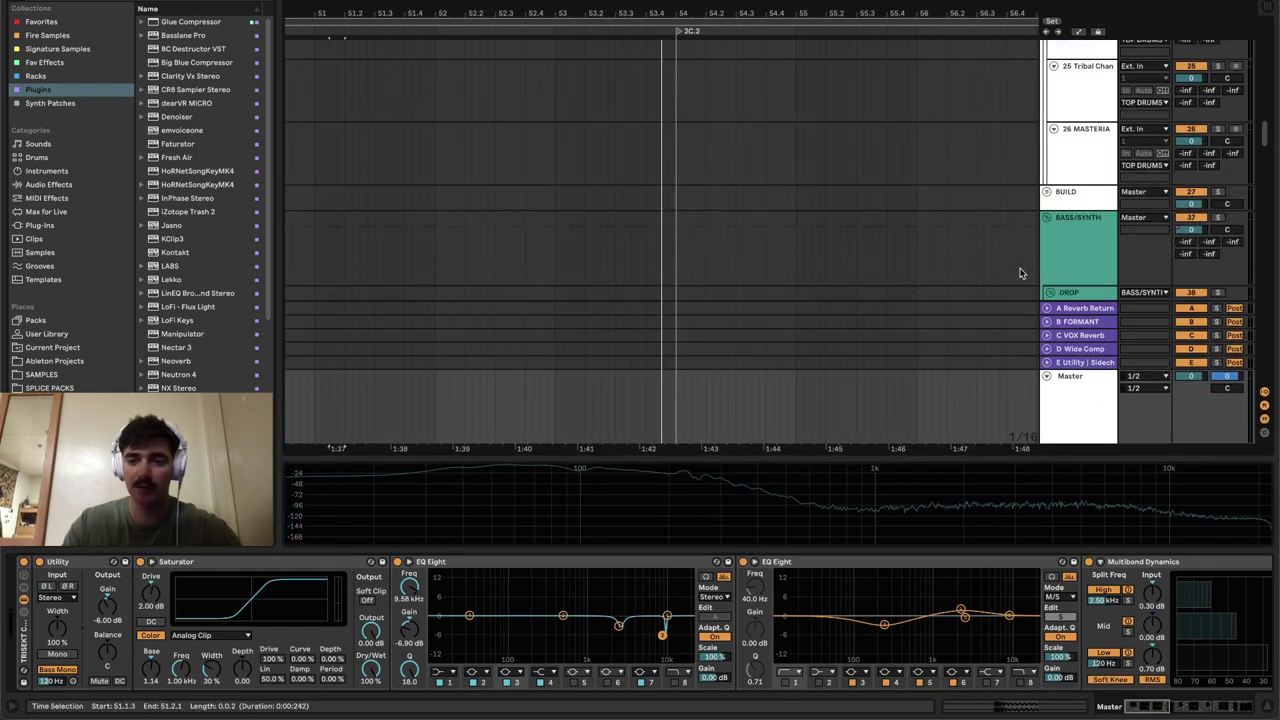
left_click(1070, 250)
scroll(1080, 252, "down", 2)
left_click(1088, 254)
left_click(1218, 218)
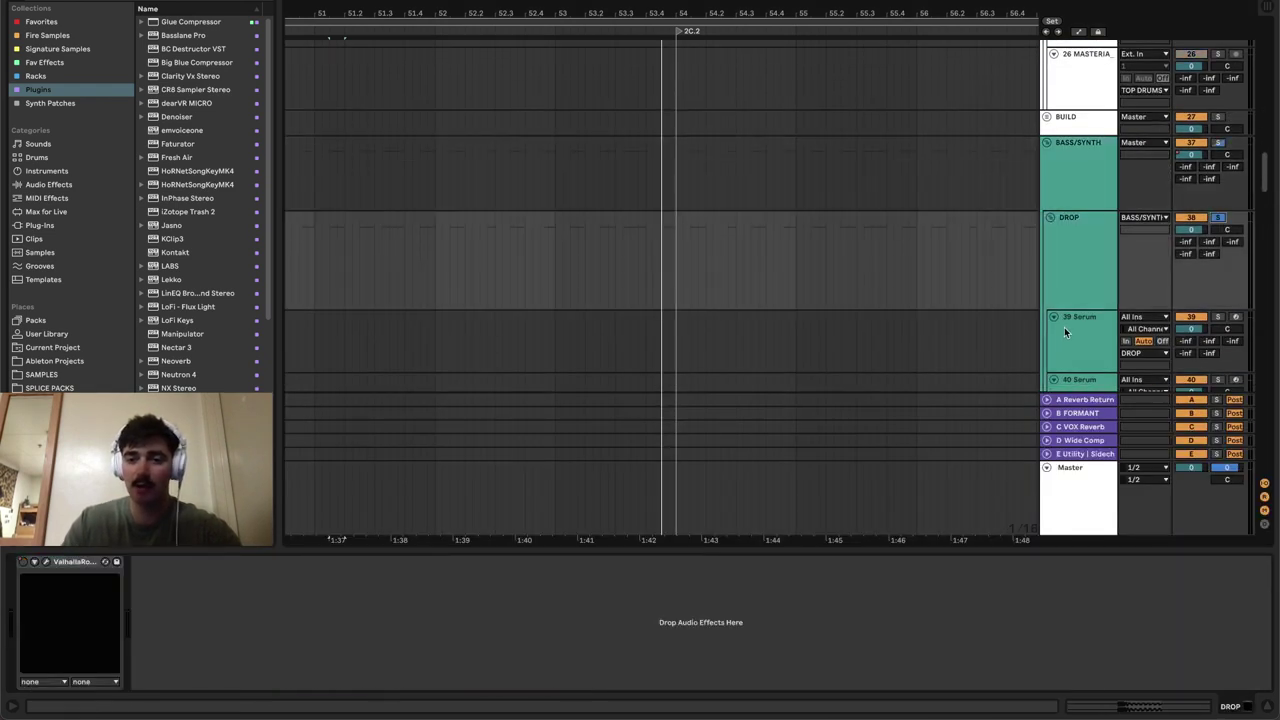
key("space")
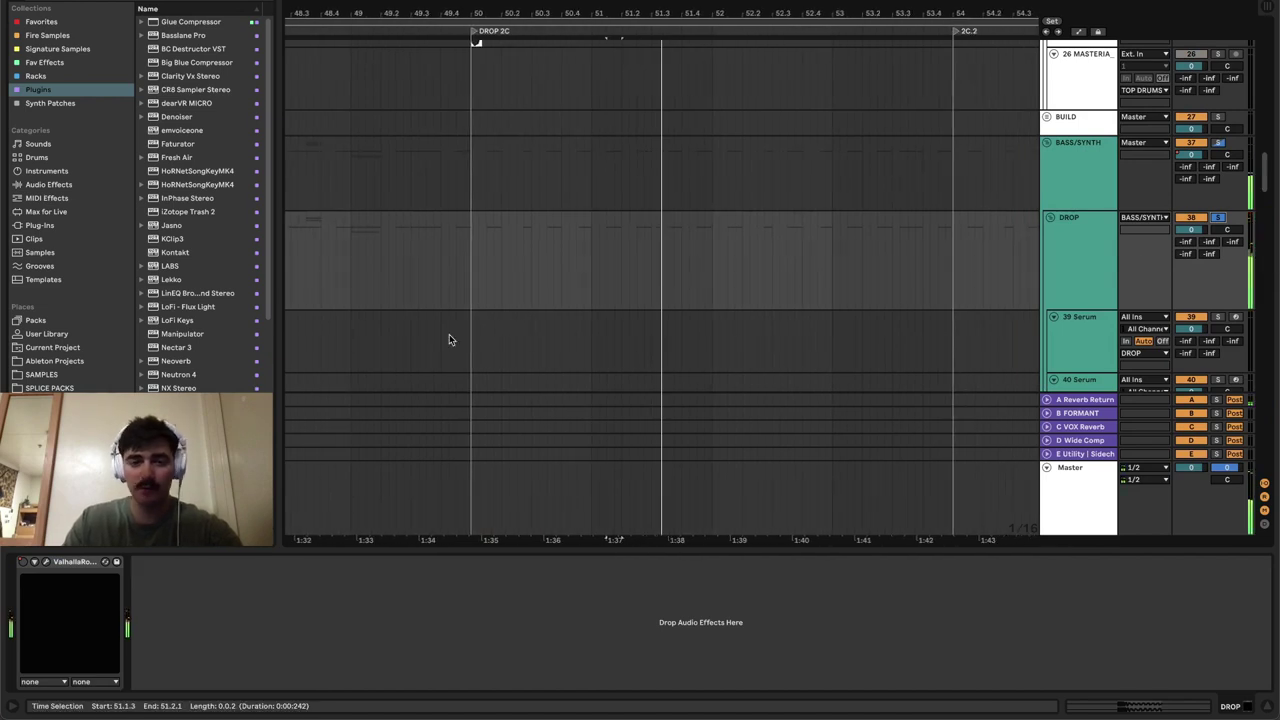
key("space")
left_click(472, 273)
- Enlarge the Master's spectrum display, examine the low-frequency peaks of DROP 2C during playback, and shrink the display again
left_click(1226, 470)
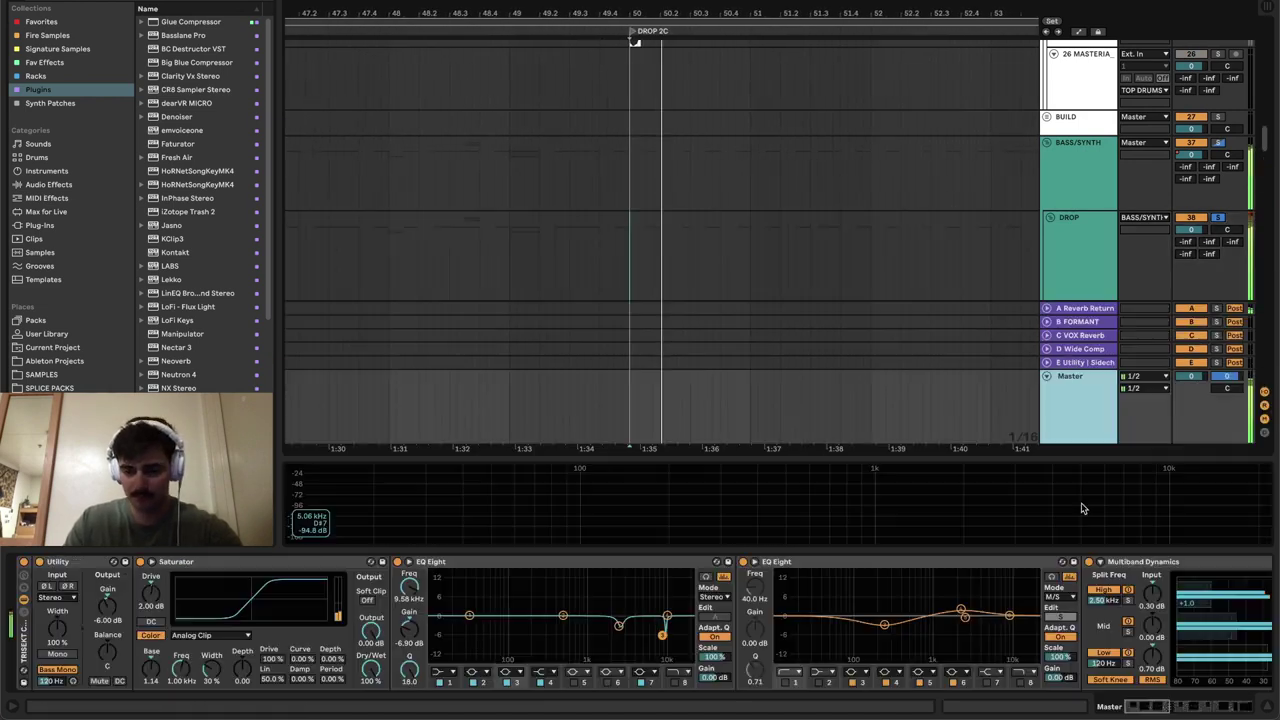
left_click_drag(905, 462, 905, 177)
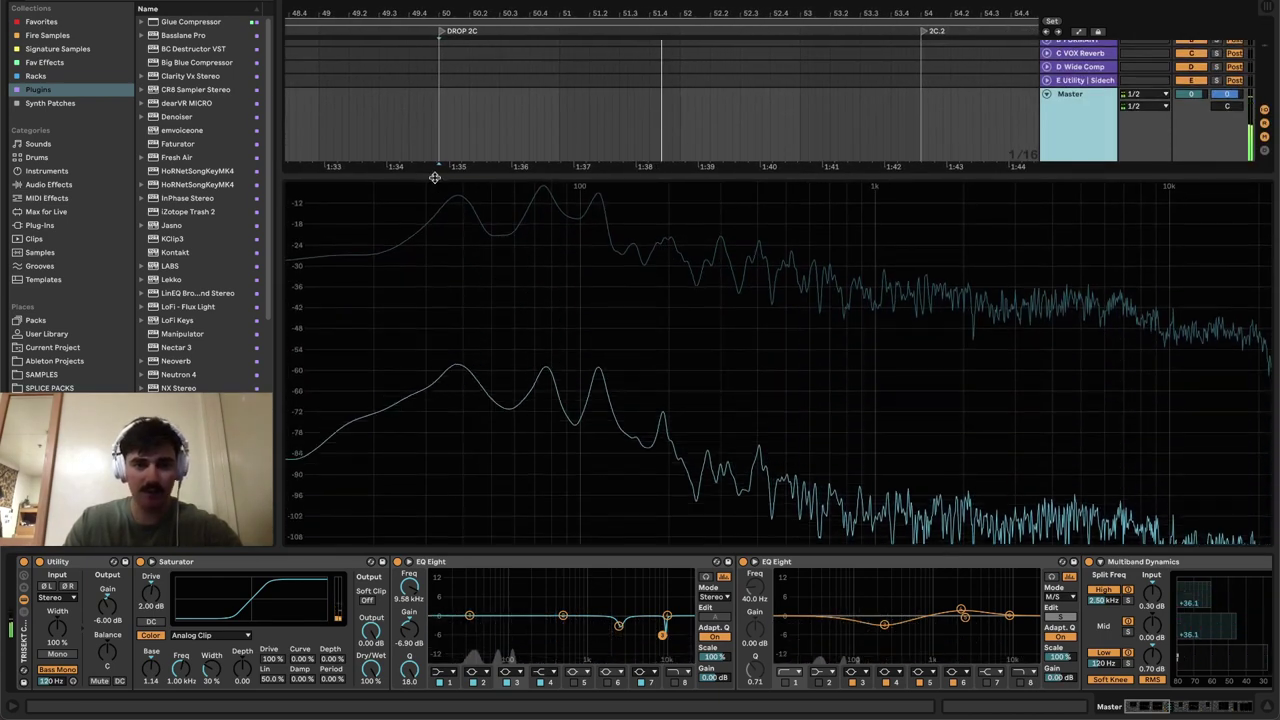
left_click_drag(434, 178, 434, 38)
key("space")
key("space")
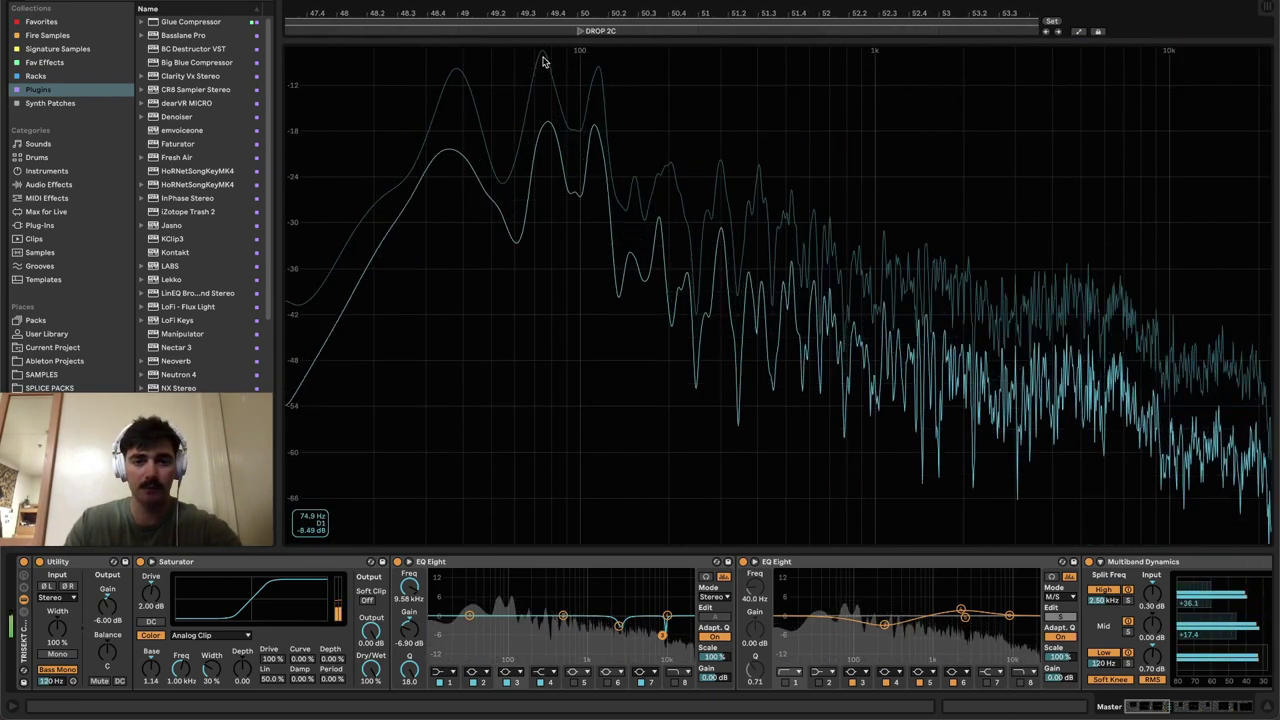
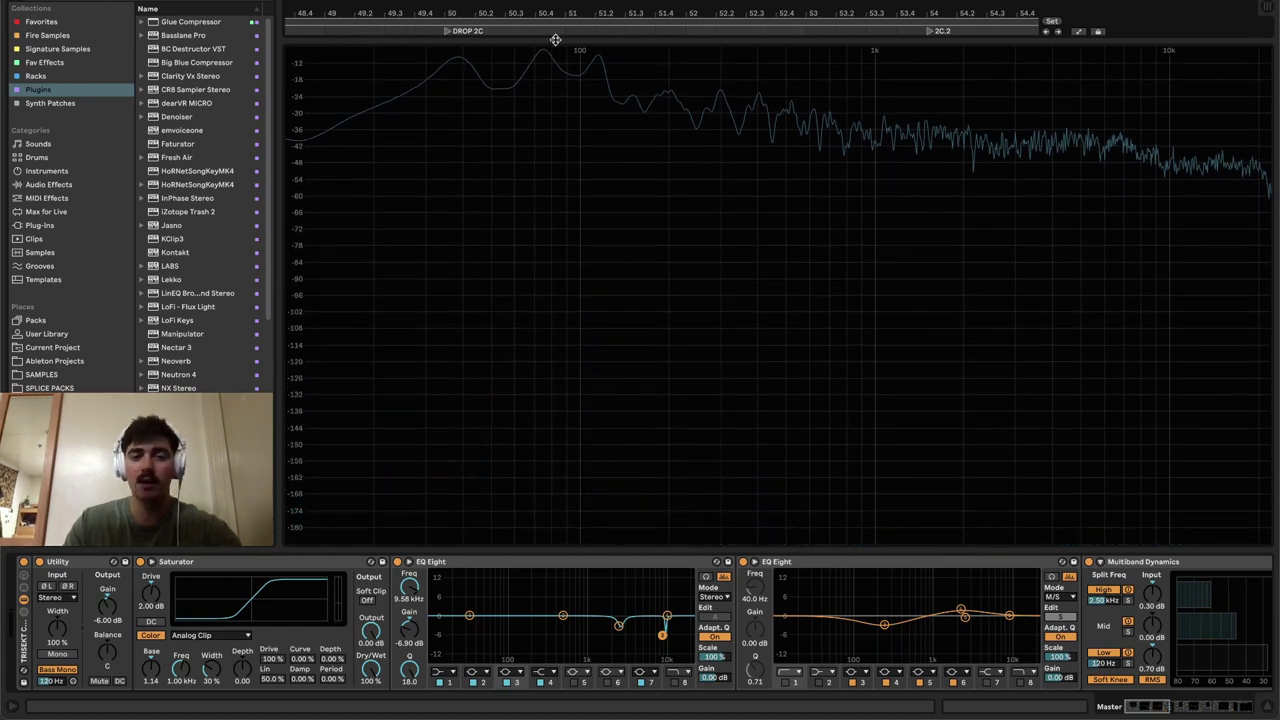
left_click_drag(555, 39, 557, 69)
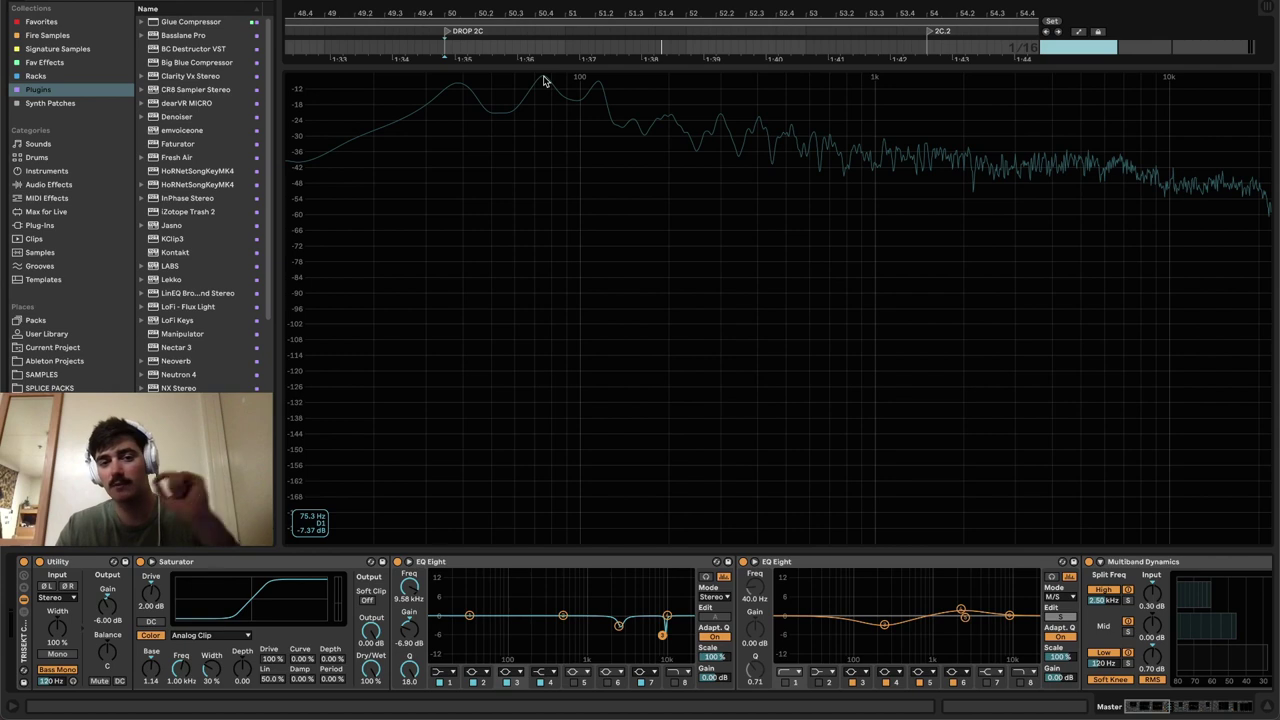
left_click_drag(554, 67, 537, 460)
- Open the bass clip at 51.4.3 on the Low track in the clip view
scroll(846, 243, "down", 10)
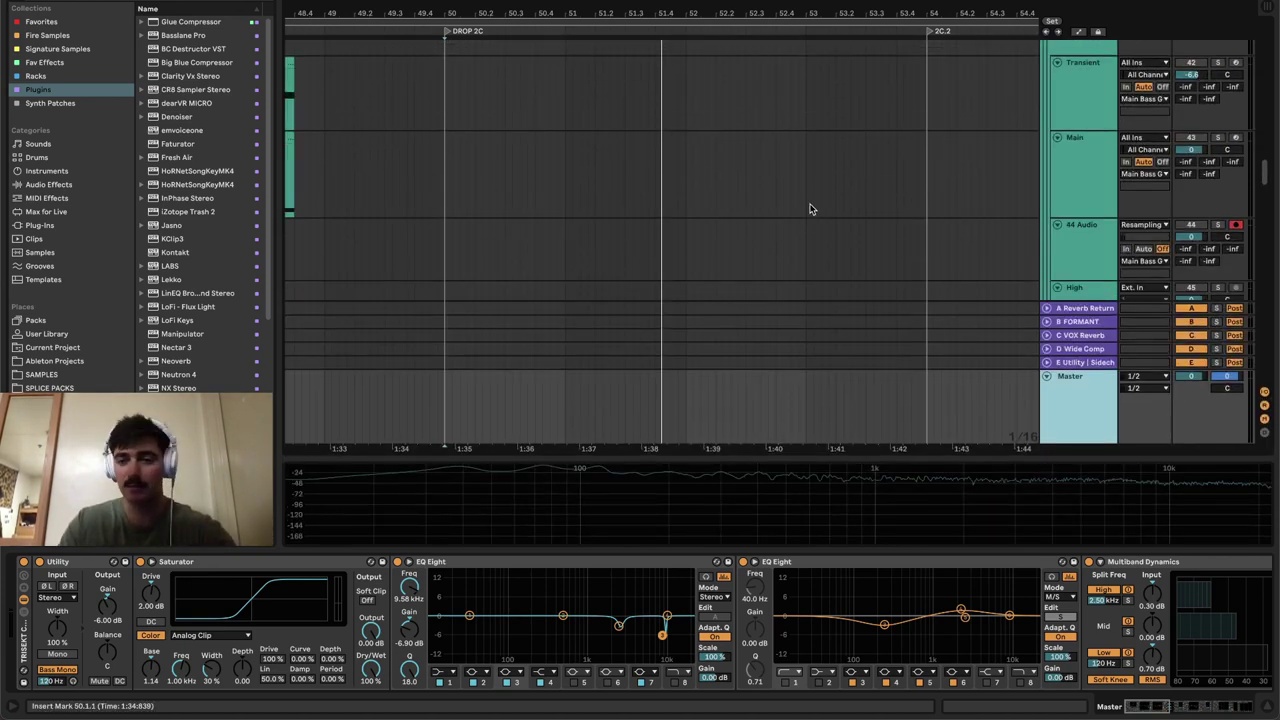
scroll(811, 209, "down", 4)
left_click(678, 117)
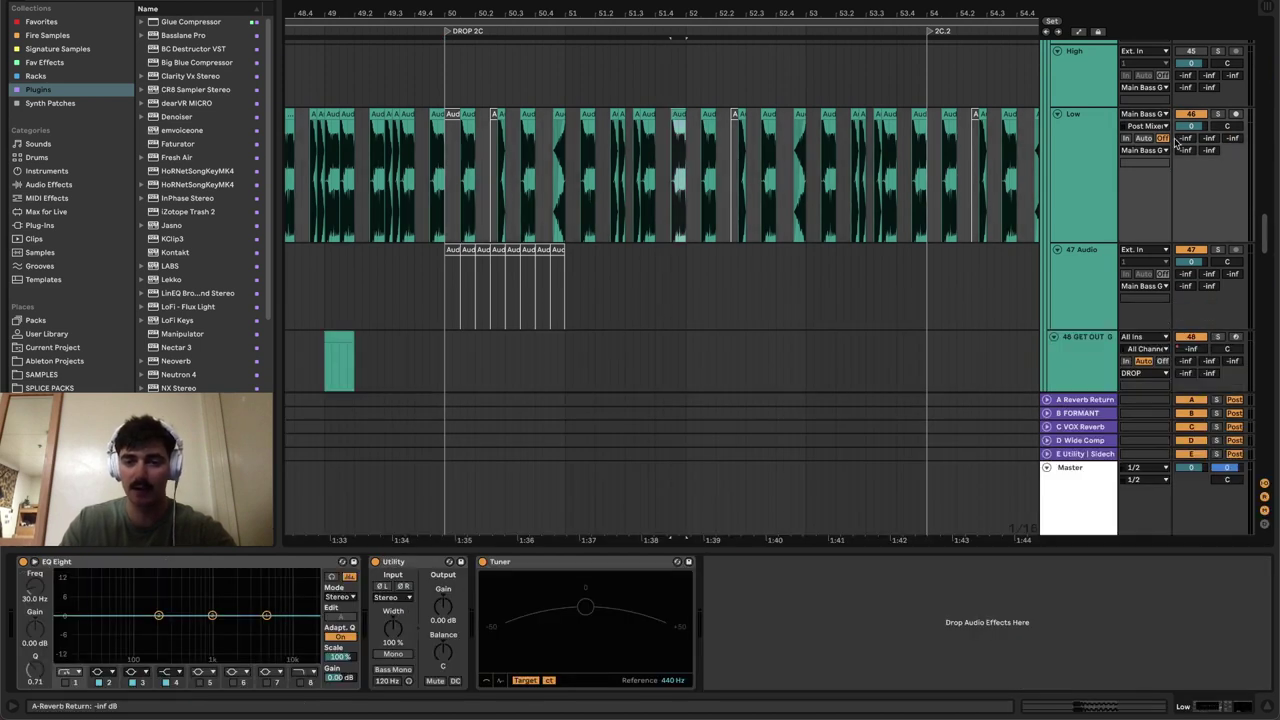
left_click(1059, 161)
double_click(678, 116)
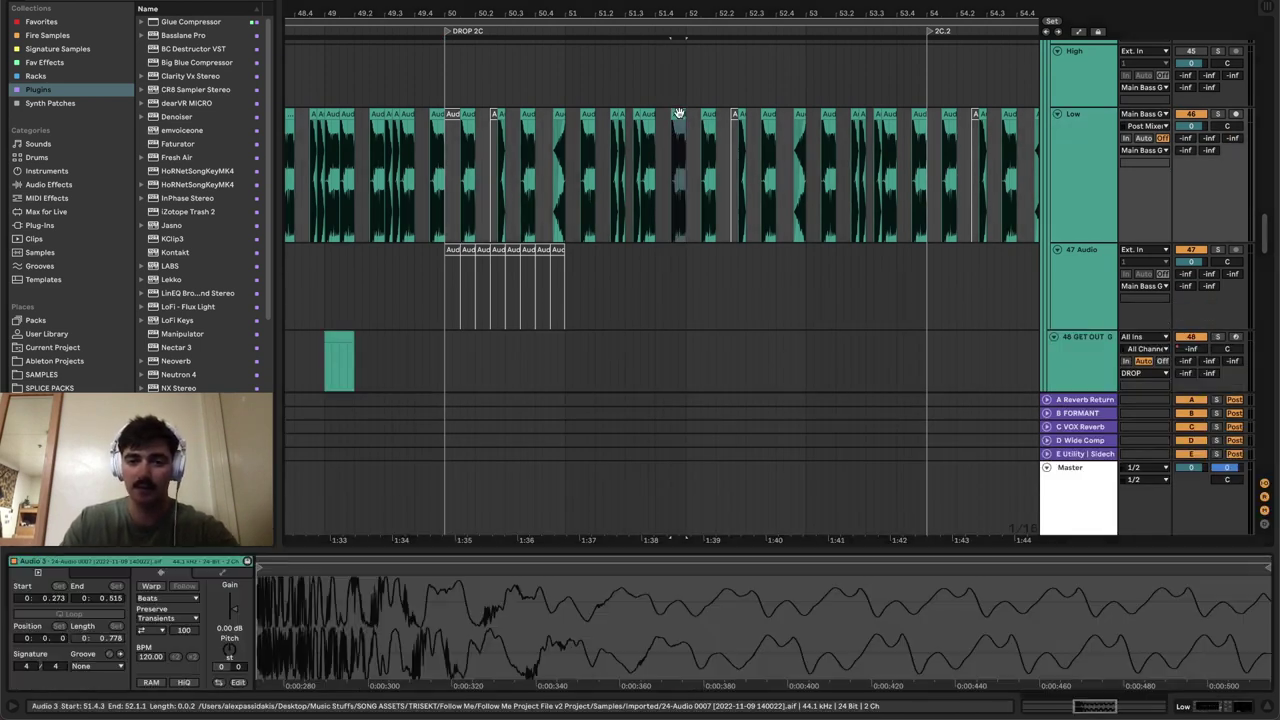
- Show the device chain of the Low track and that of its parent Main Bass G group
double_click(1096, 171)
left_click(1096, 176)
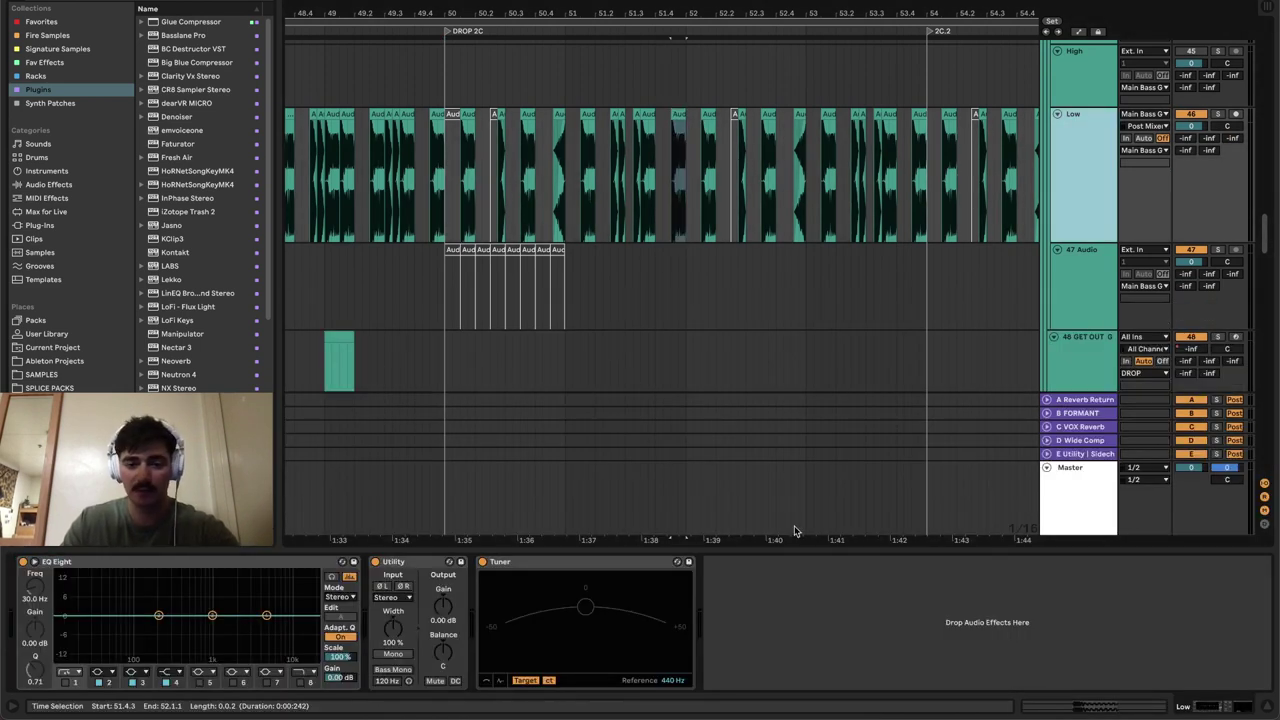
scroll(1073, 122, "up", 5)
scroll(1074, 122, "up", 3)
left_click(1075, 140)
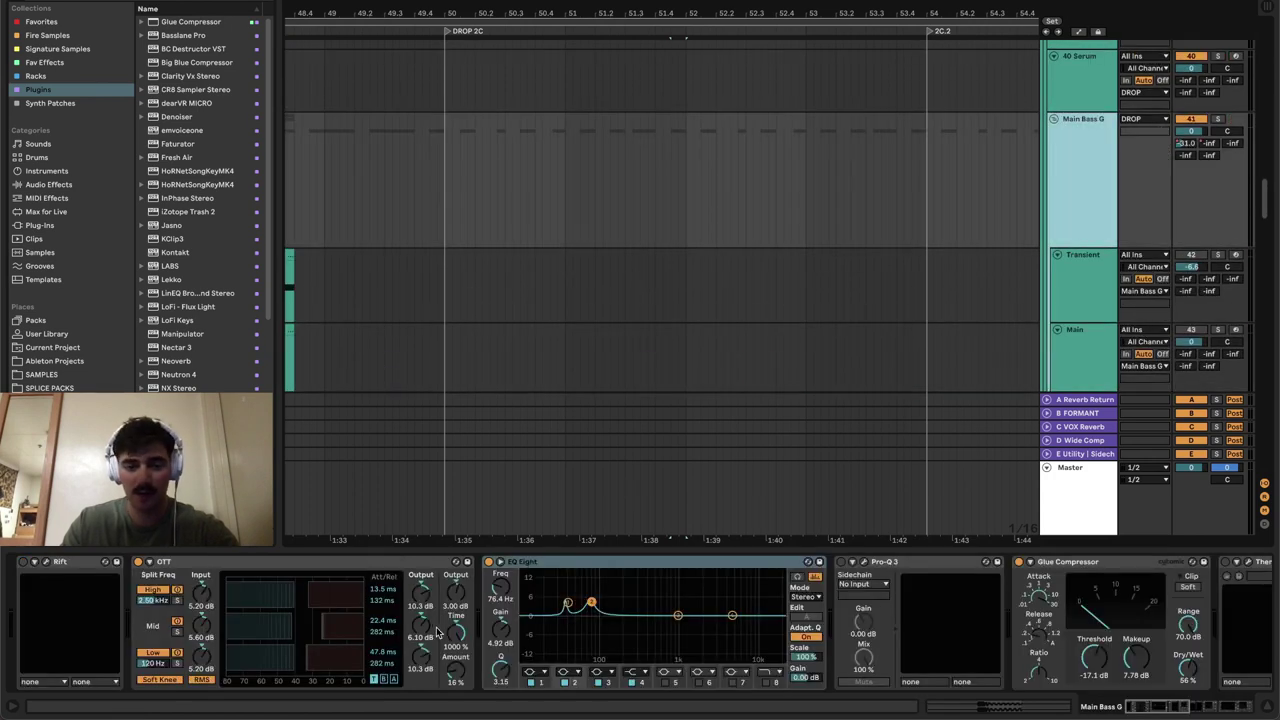
- Enlarge the curve display of Main Bass G's EQ Eight, examine its low-frequency bands, and restore the compact device view
left_click(510, 567)
left_click(505, 563)
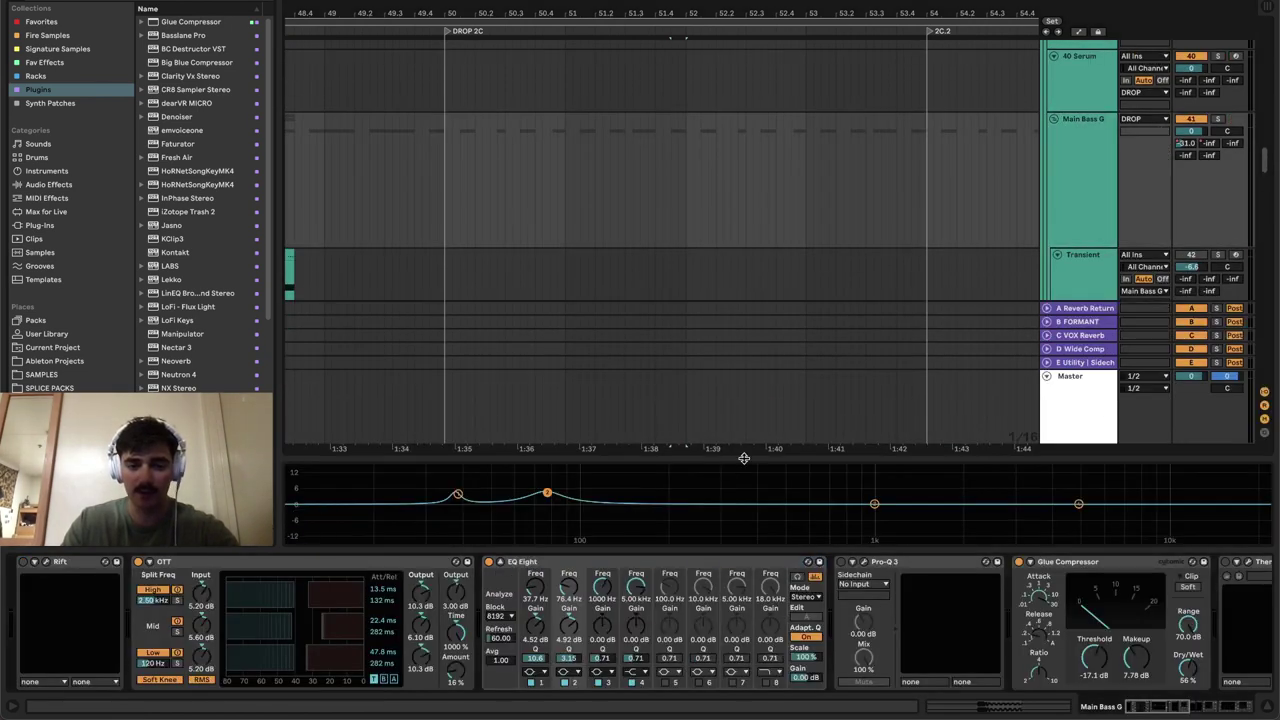
left_click_drag(744, 458, 689, 202)
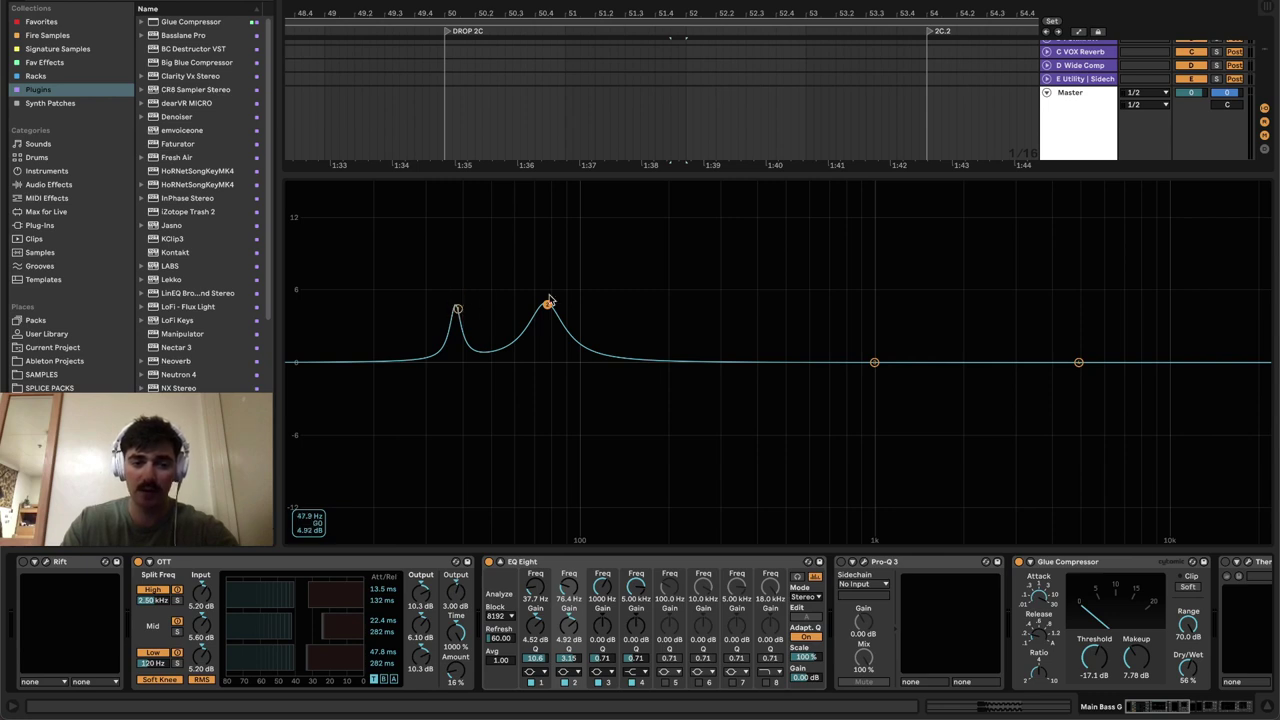
left_click_drag(769, 174, 790, 458)
scroll(881, 302, "down", 4)
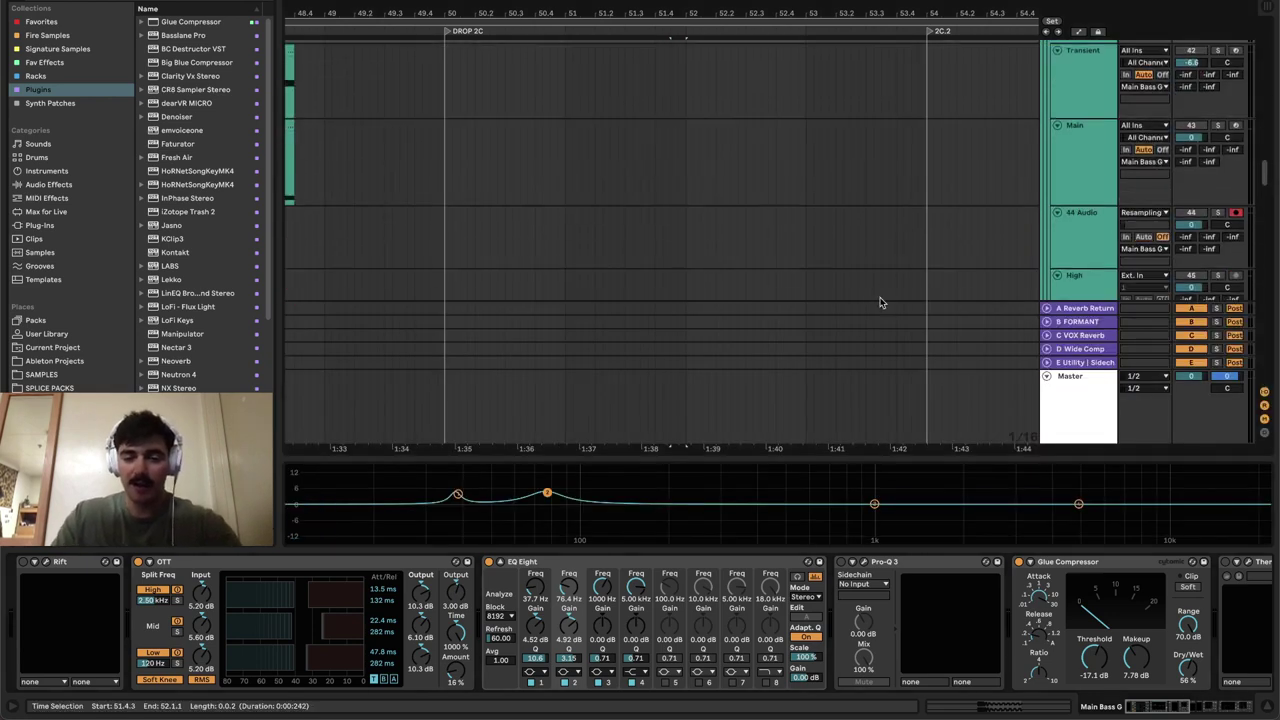
left_click(506, 562)
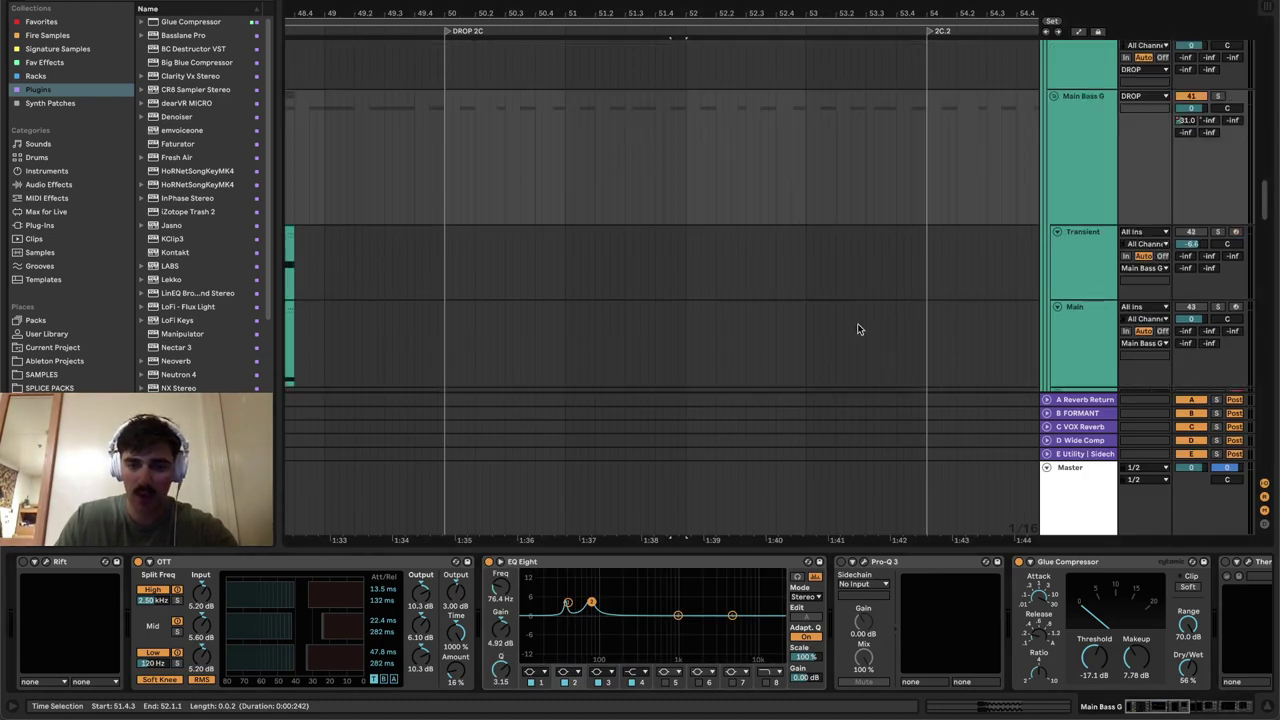
- Go to the second drop section in the arrangement and play it from the PRE DROP marker at bar 90
scroll(852, 318, "down", 8)
scroll(889, 333, "down", 4)
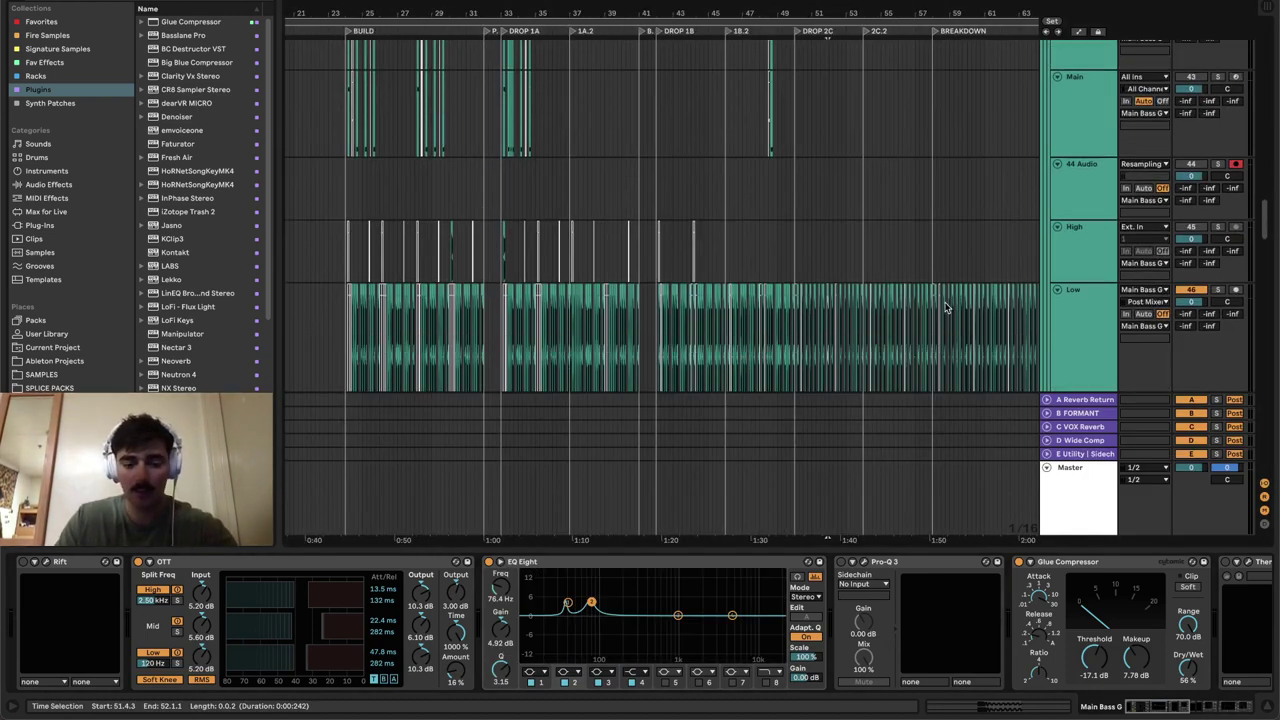
left_click_drag(931, 291, 495, 224)
left_click(490, 221)
left_click(493, 222)
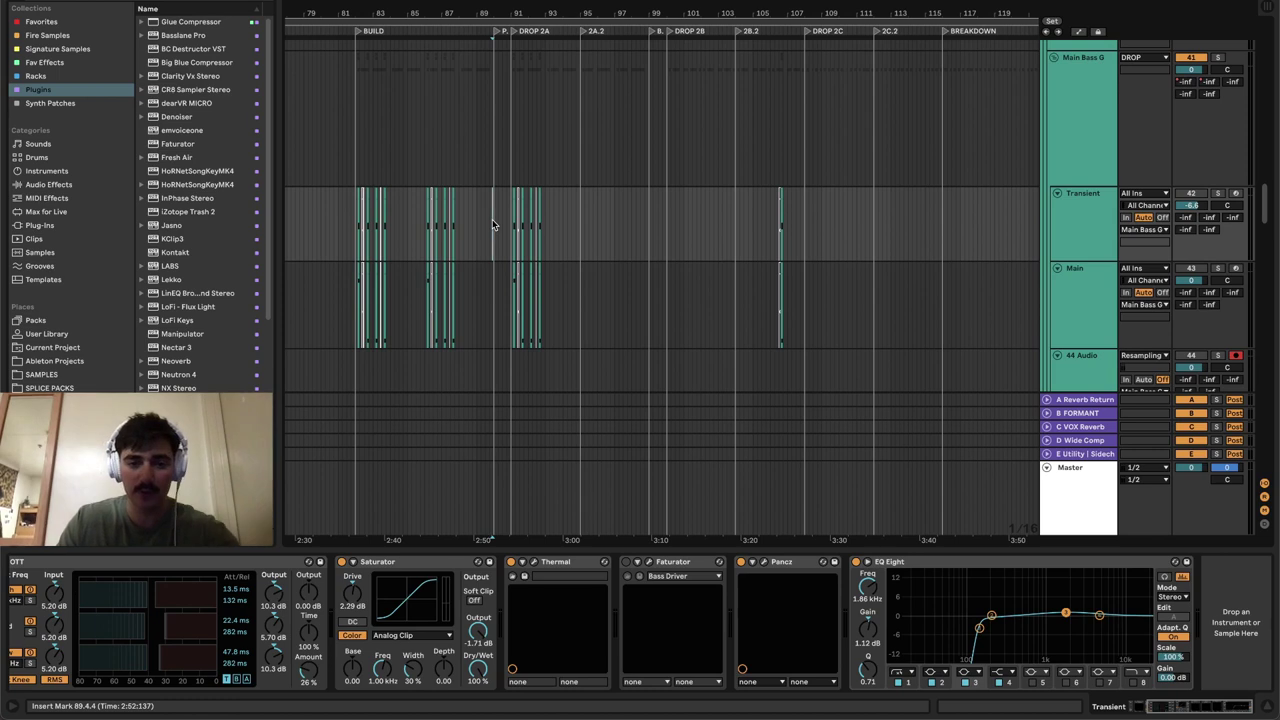
double_click(493, 221)
scroll(499, 219, "up", 5)
left_click_drag(499, 217, 460, 228)
key("Delete")
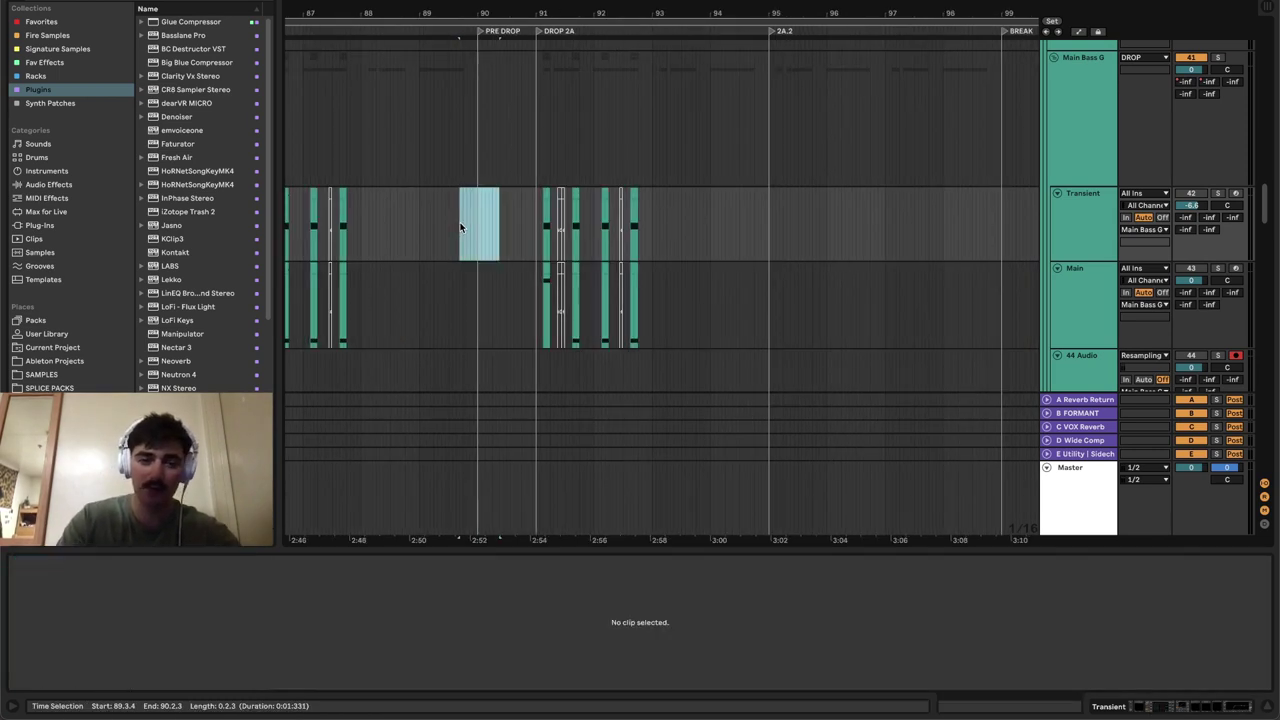
left_click(536, 210)
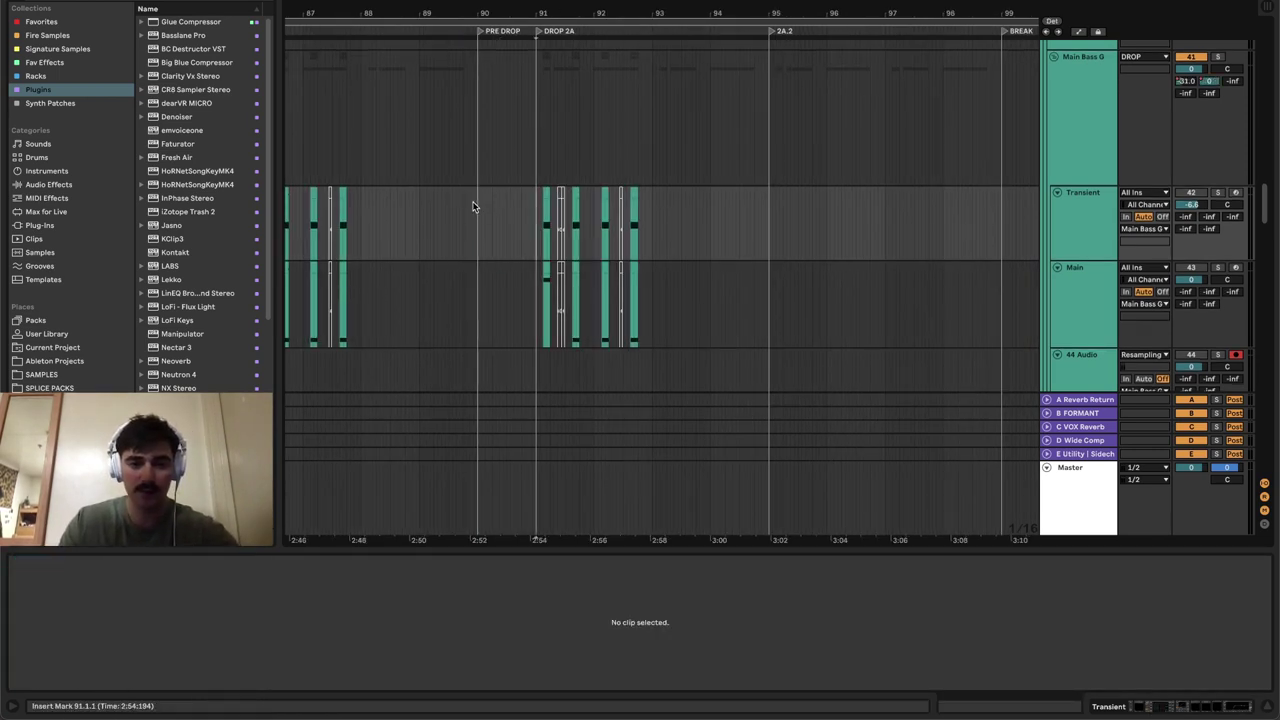
scroll(900, 250, "left", 3)
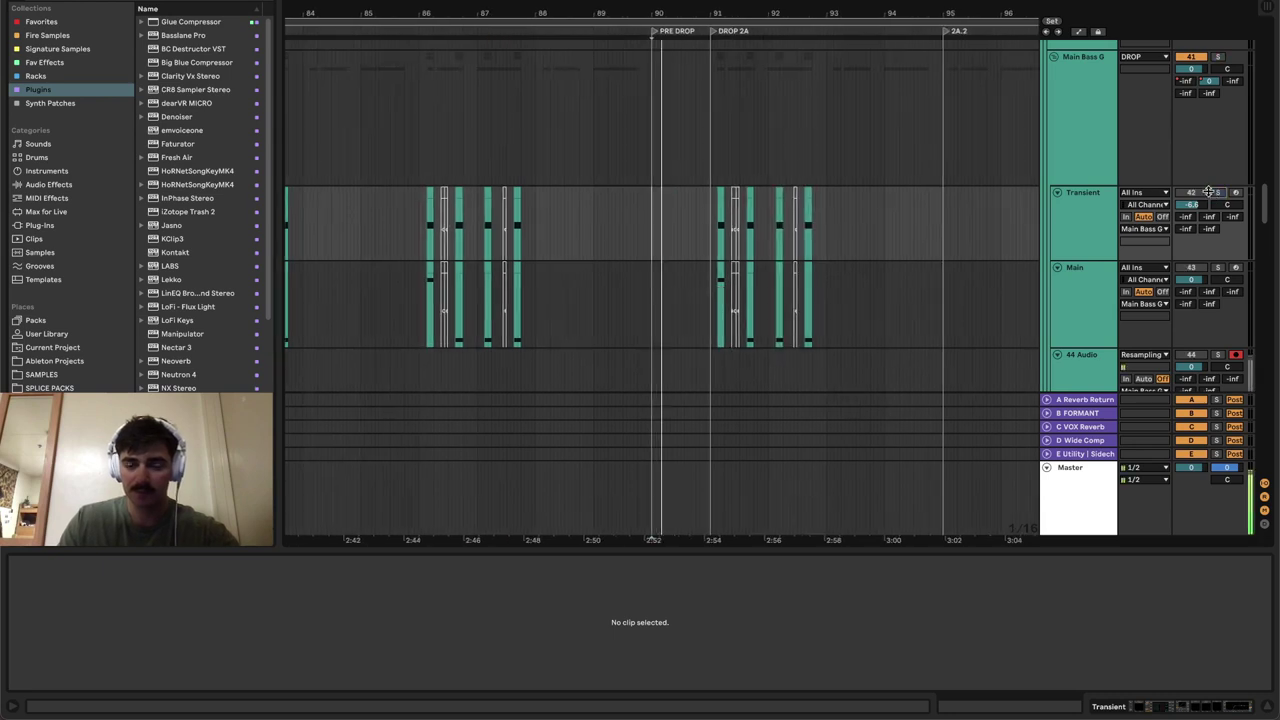
- Fold the BASS/SYNTH group so that the DROP FX tracks beneath it can be seen during playback
scroll(932, 275, "up", 10)
left_click(1047, 121)
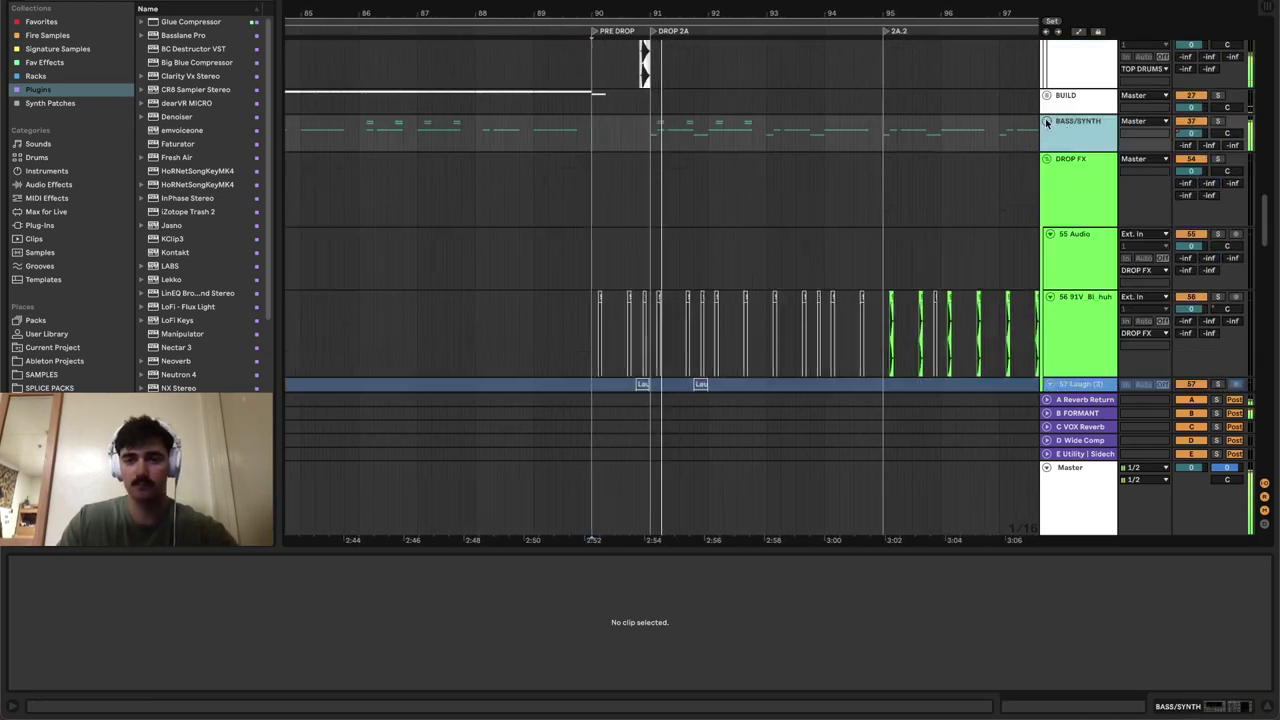
left_click(1048, 160)
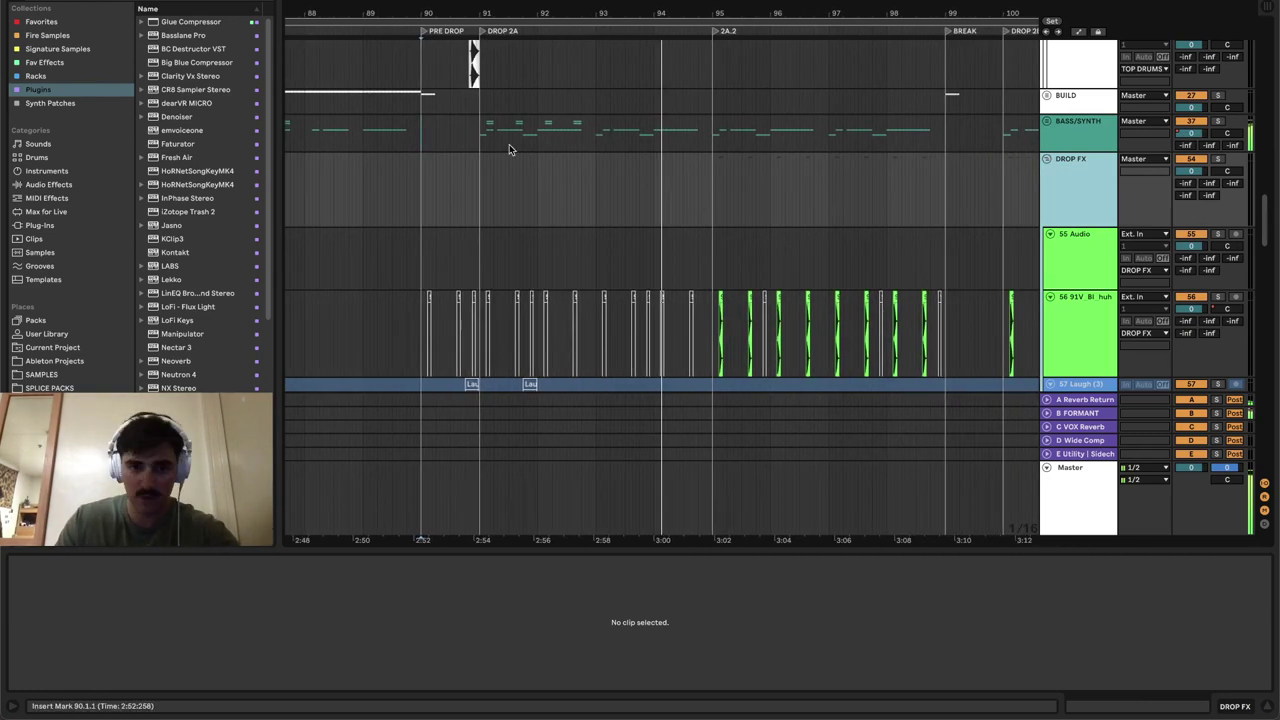
- Play DROP 2A from 91.1.1, unfold the BASS/SYNTH group to follow the Low track, and stop playback
left_click(481, 142)
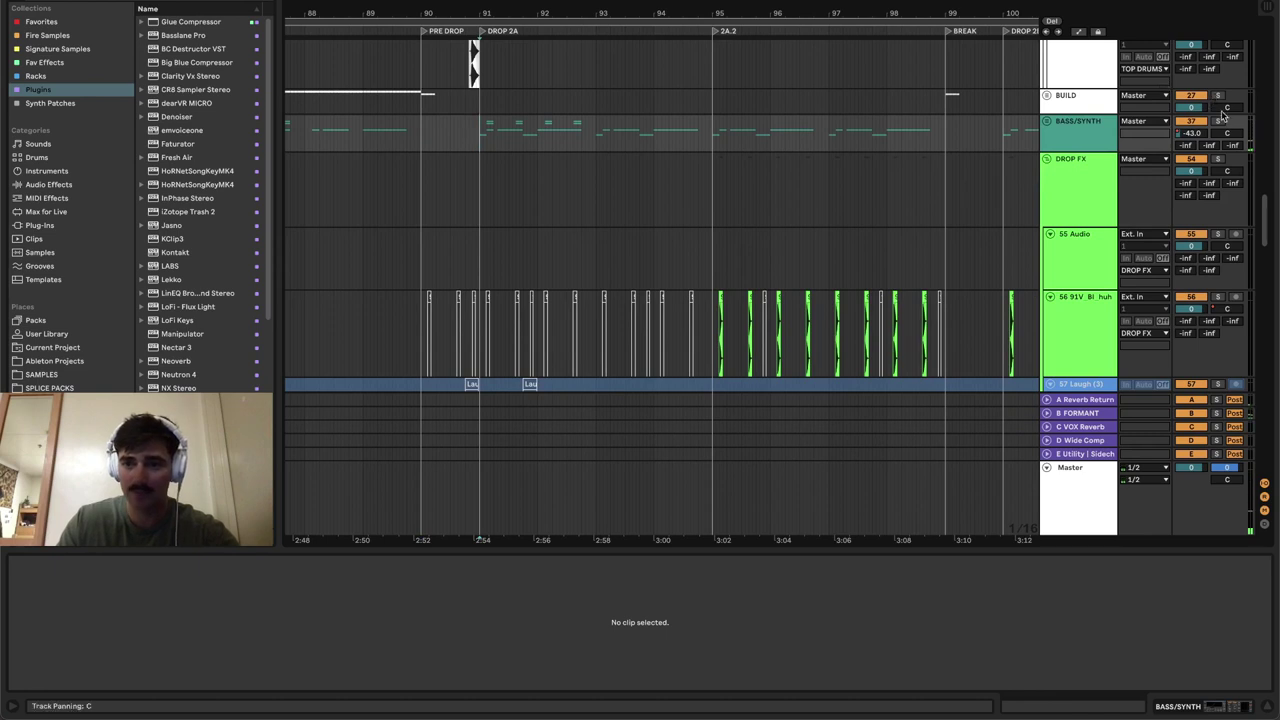
left_click(1047, 120)
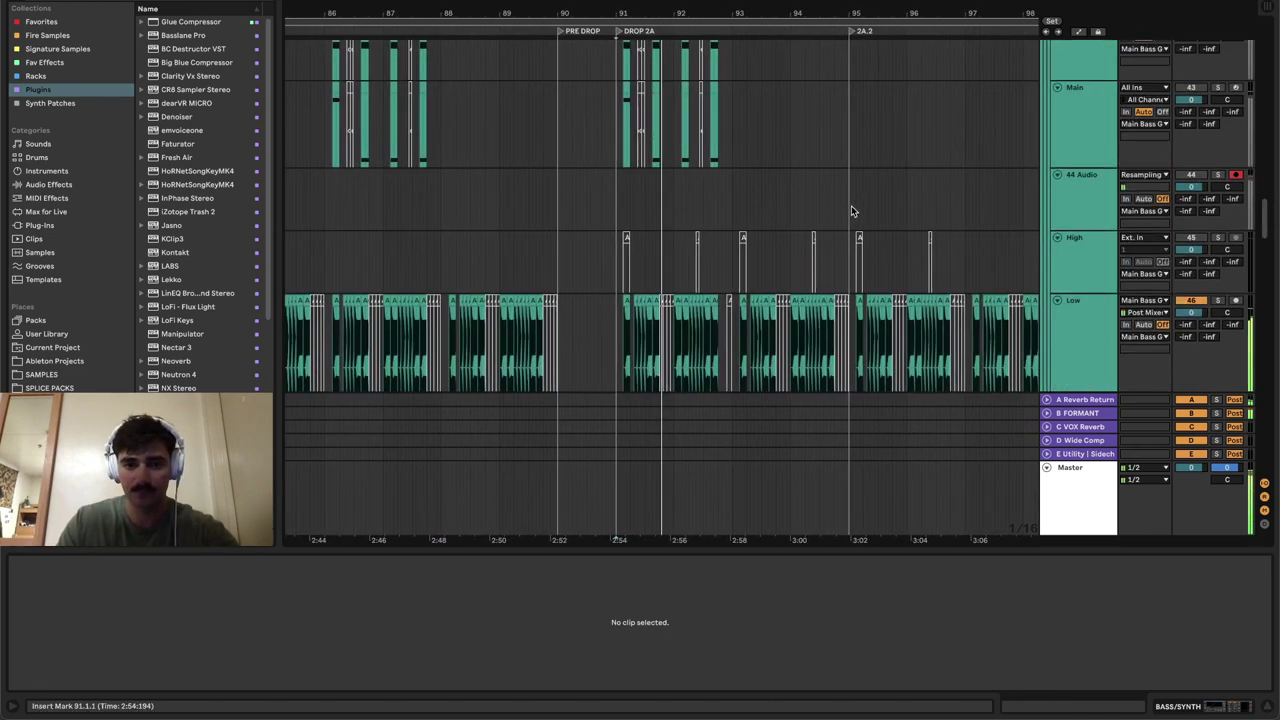
scroll(735, 209, "down", 3)
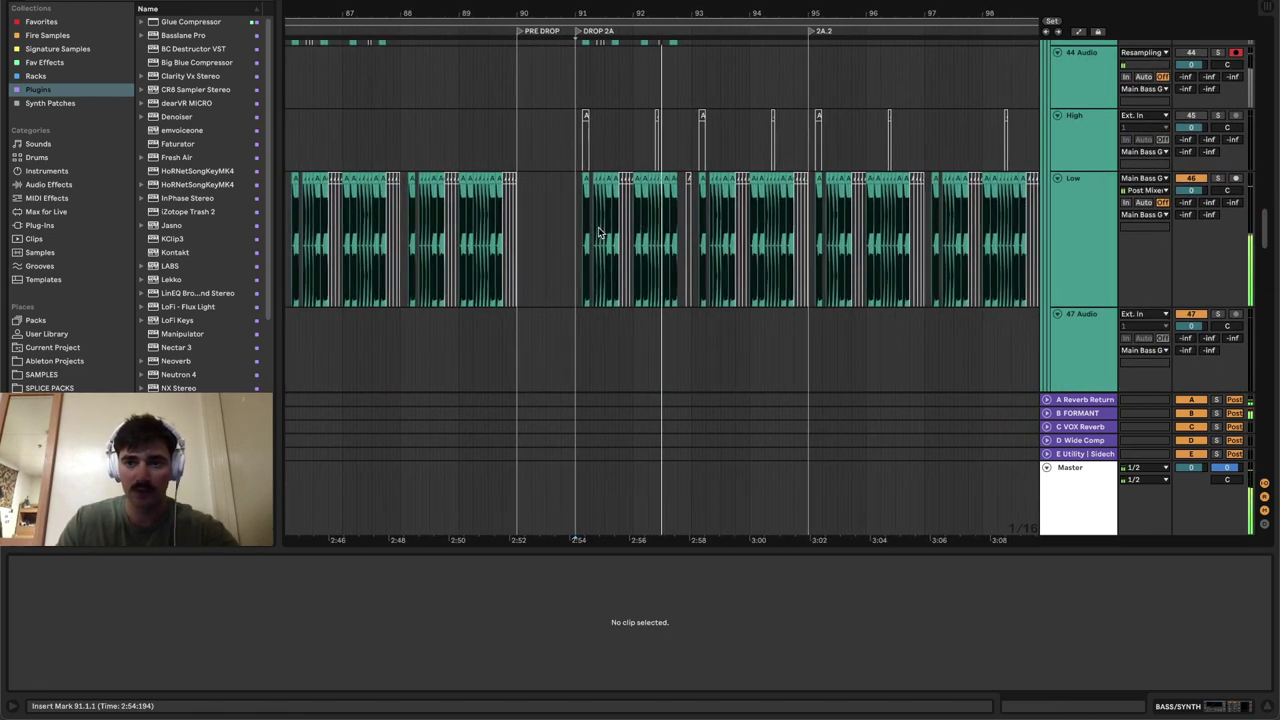
key("space")
- Open the first bass clip of DROP 2A on the Low track and select that track
scroll(601, 232, "up", 5)
left_click(557, 178)
scroll(602, 206, "up", 5)
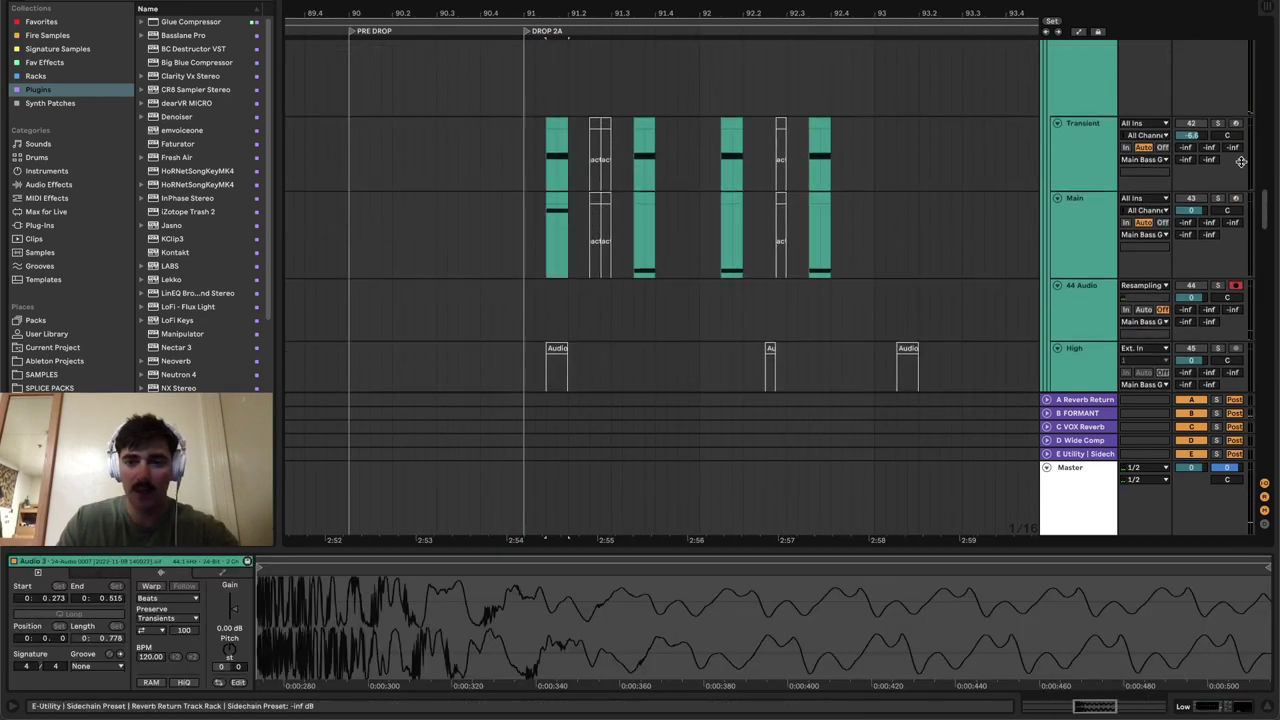
scroll(900, 250, "down", 4)
left_click(1084, 282)
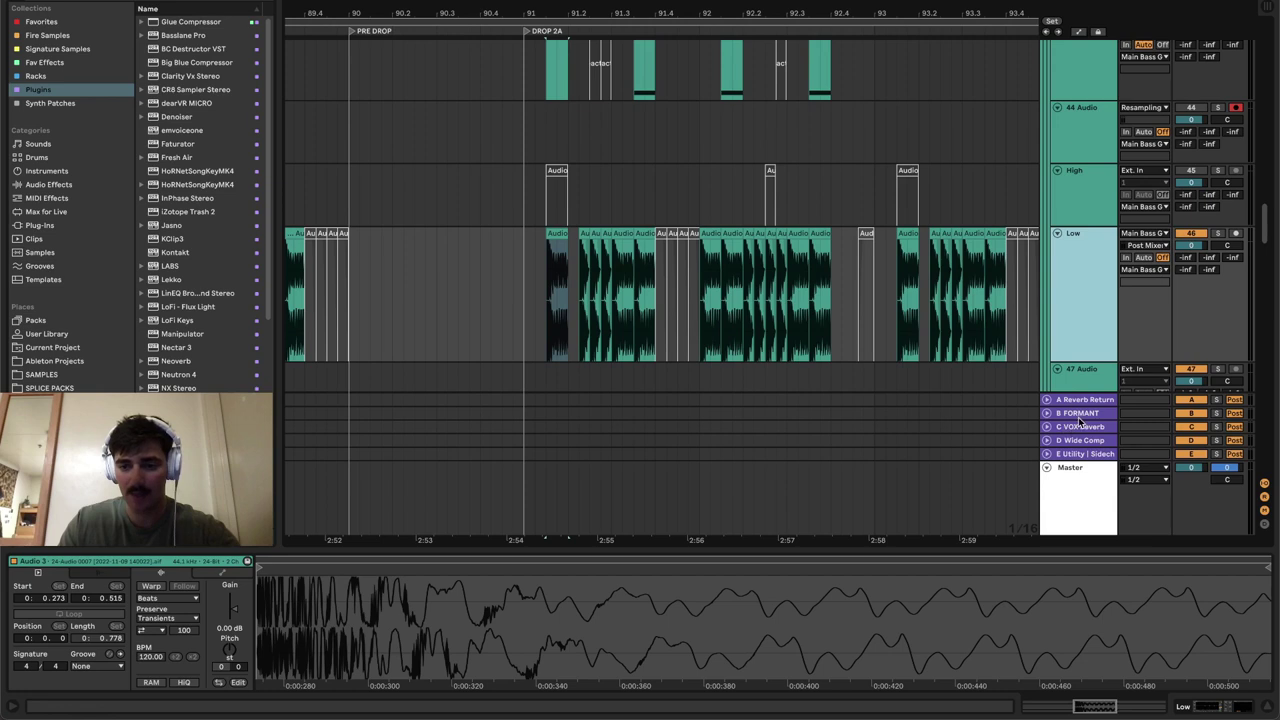
- Solo the B FORMANT return during playback from 91.1.3 and unfold it to show its device chain
left_click(1079, 416)
left_click(1217, 414)
key("space")
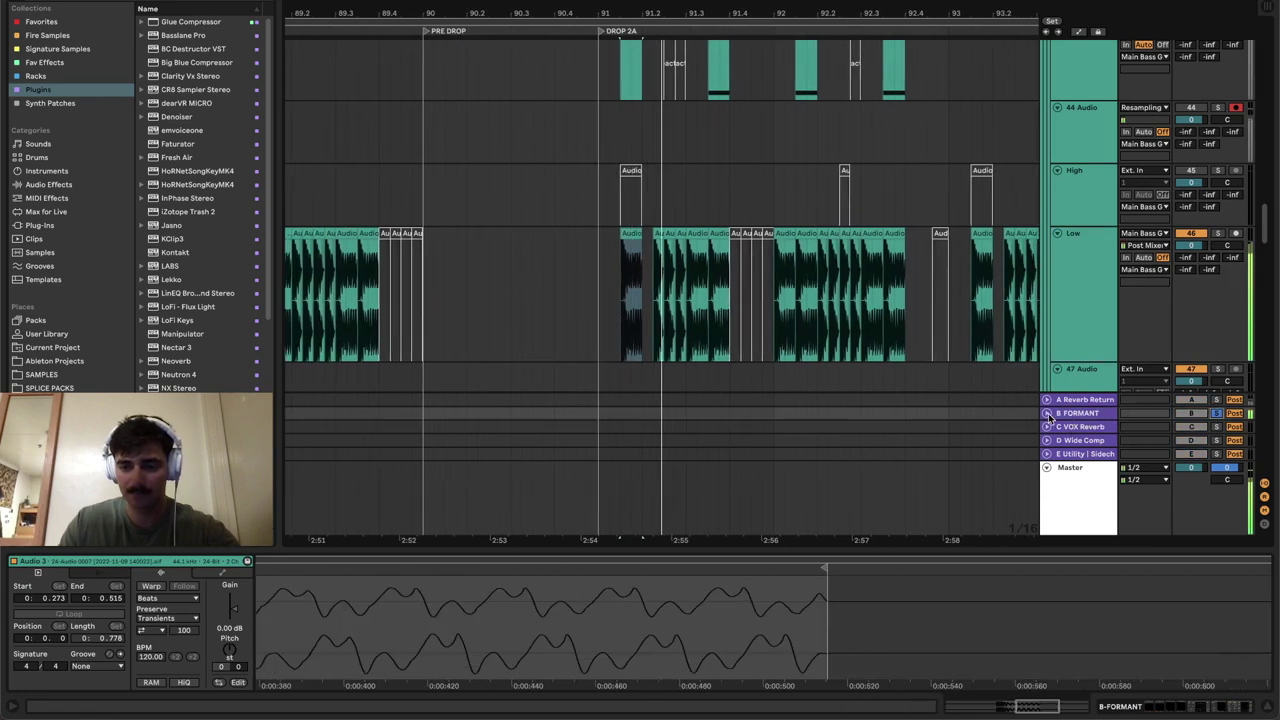
left_click(1047, 413)
left_click(1069, 390)
left_click(1092, 375)
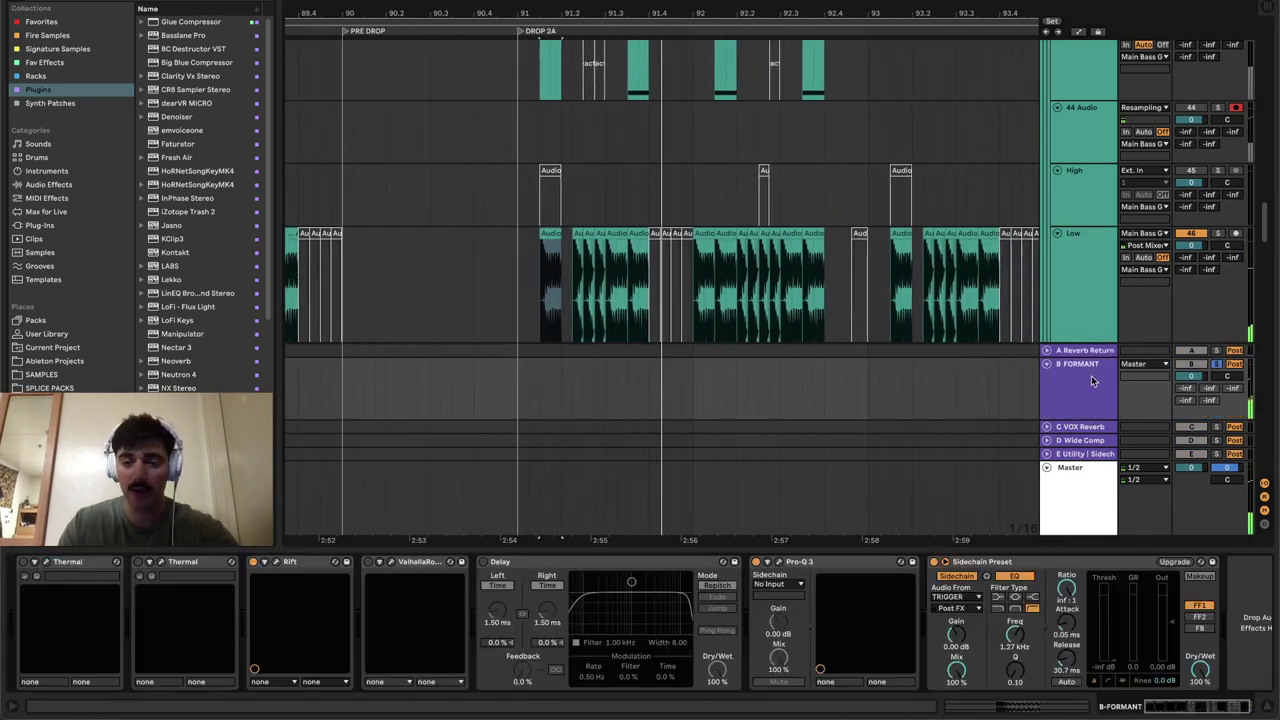
- Compare the Low track's device chain with the B FORMANT return's effects up to Pro-Q 3
left_click(1080, 255)
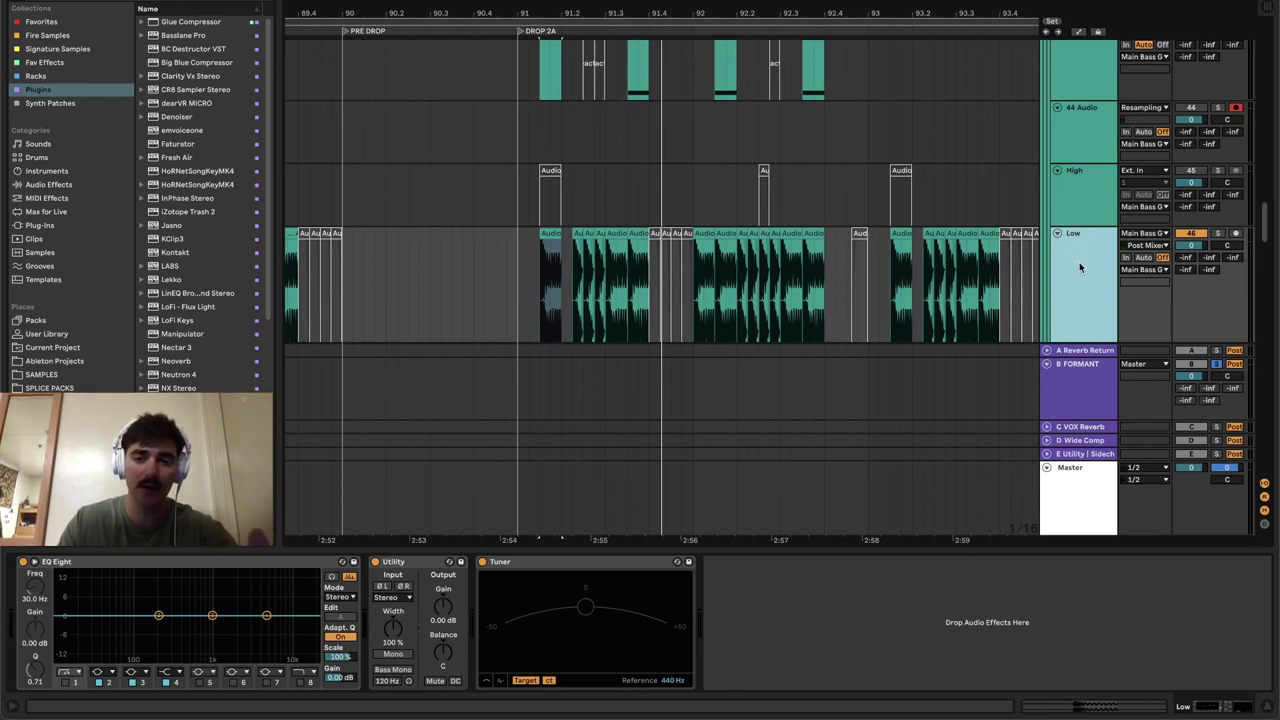
left_click(1088, 388)
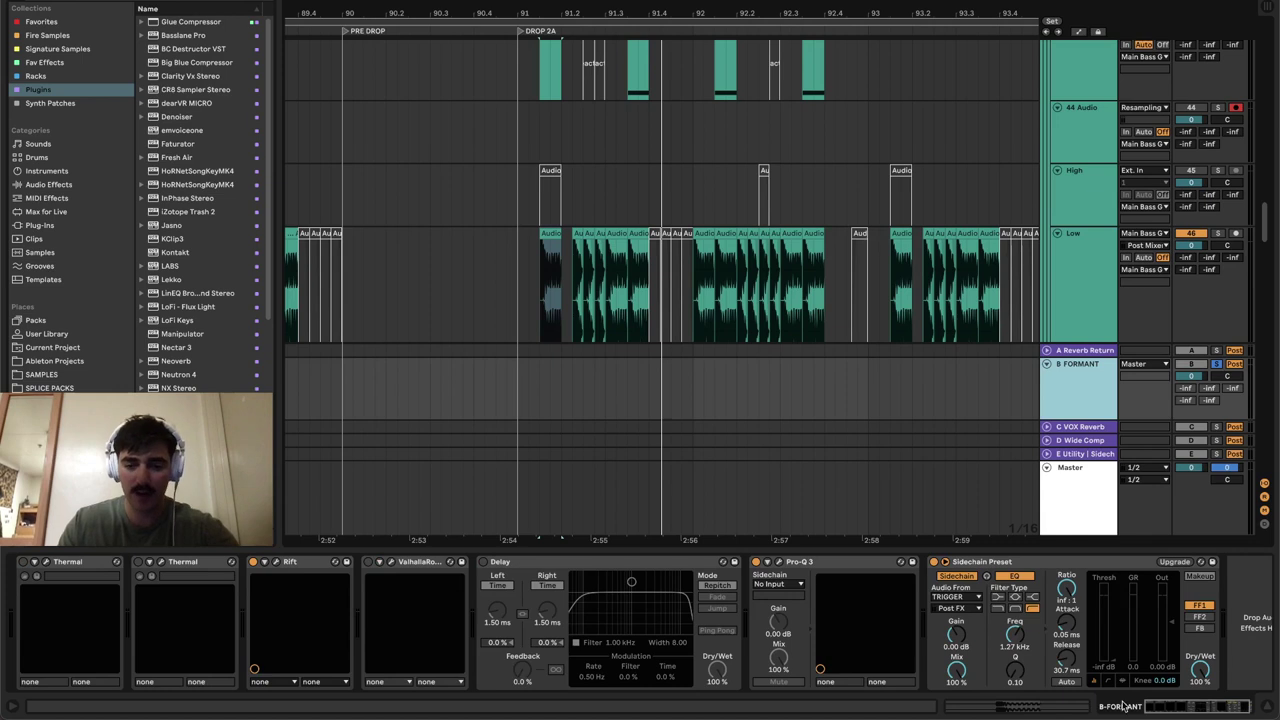
mouse_move(1122, 716)
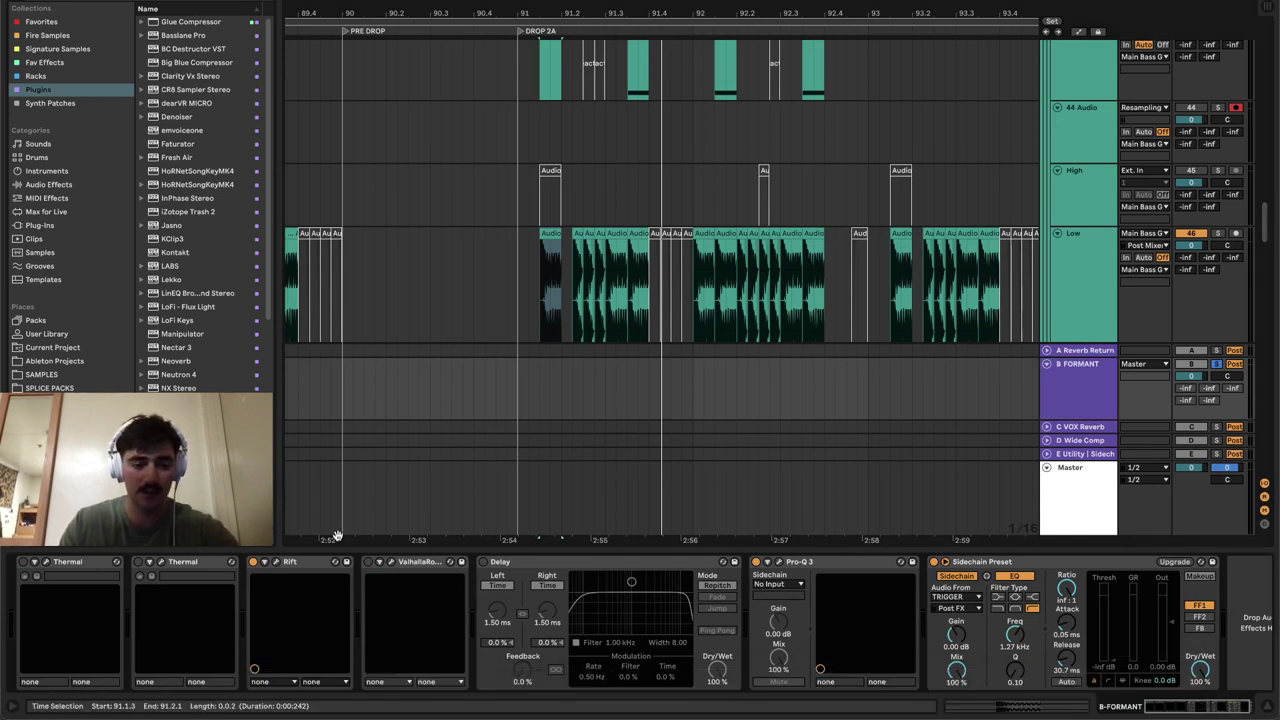
left_click(780, 562)
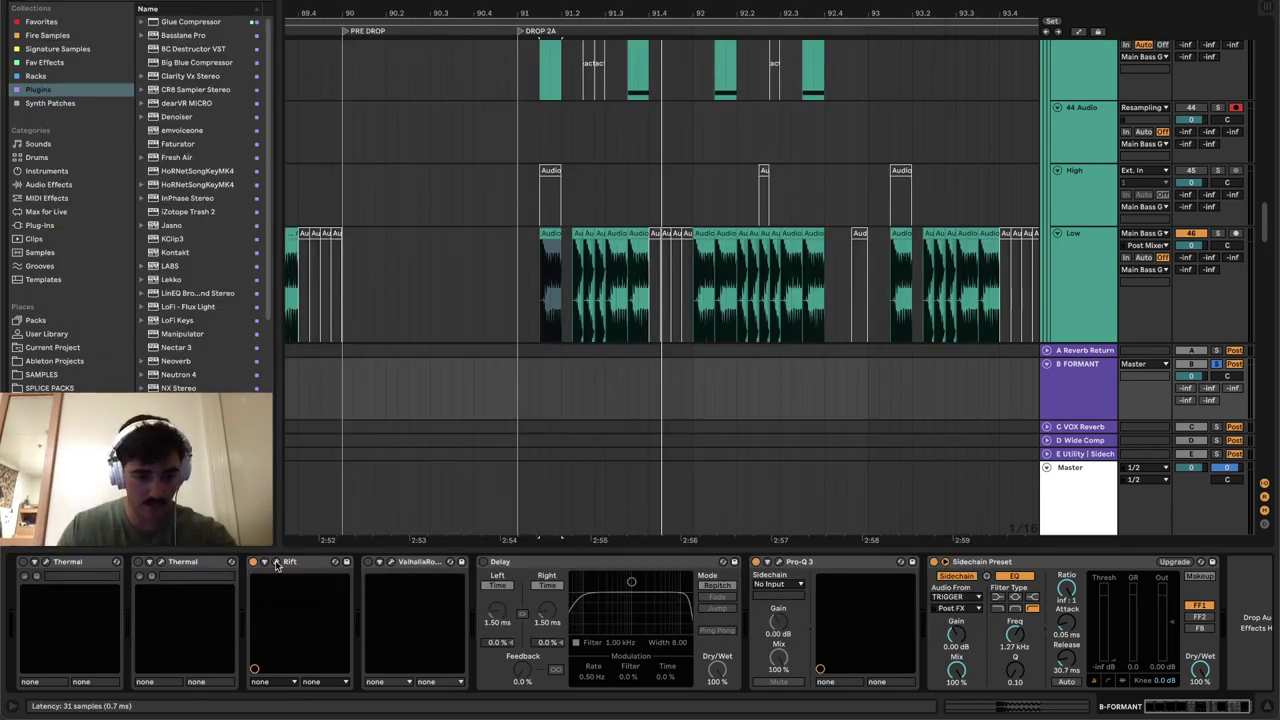
- Open FORMANT's Rift plug-in, examine the Peaking filter types and the Cutoff control, and close the plug-in window
left_click(280, 564)
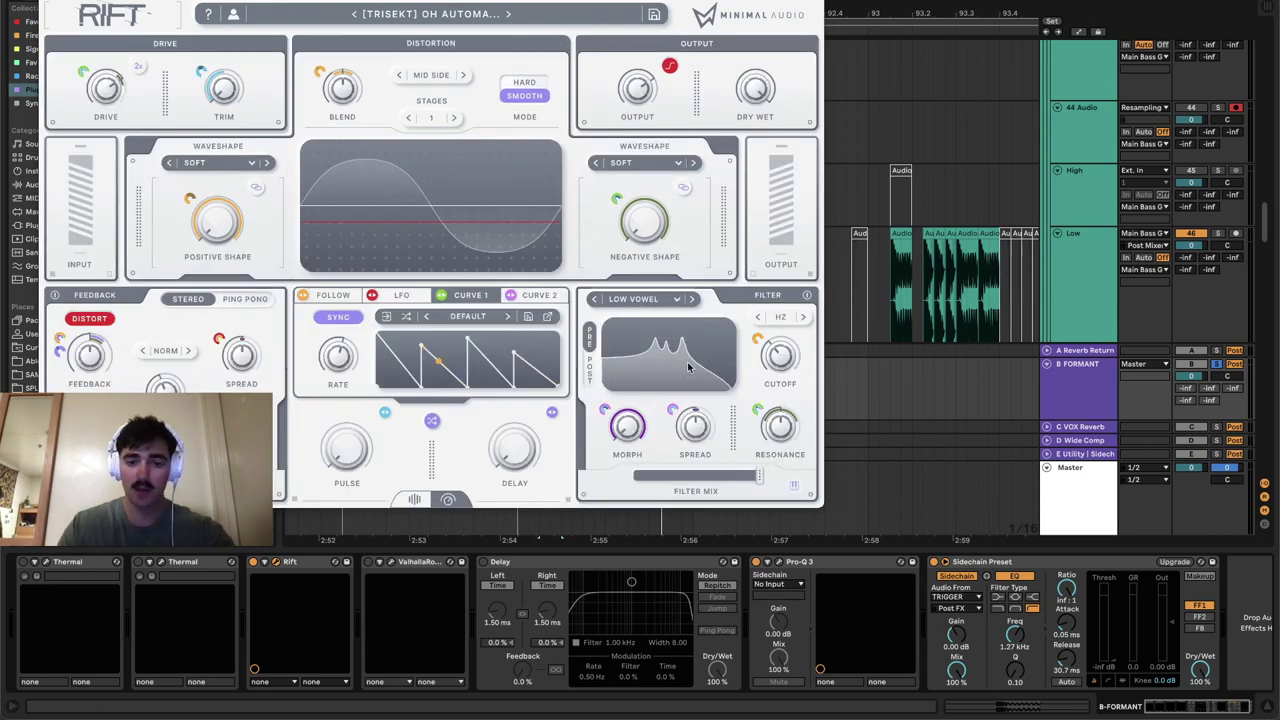
left_click(657, 298)
mouse_move(658, 368)
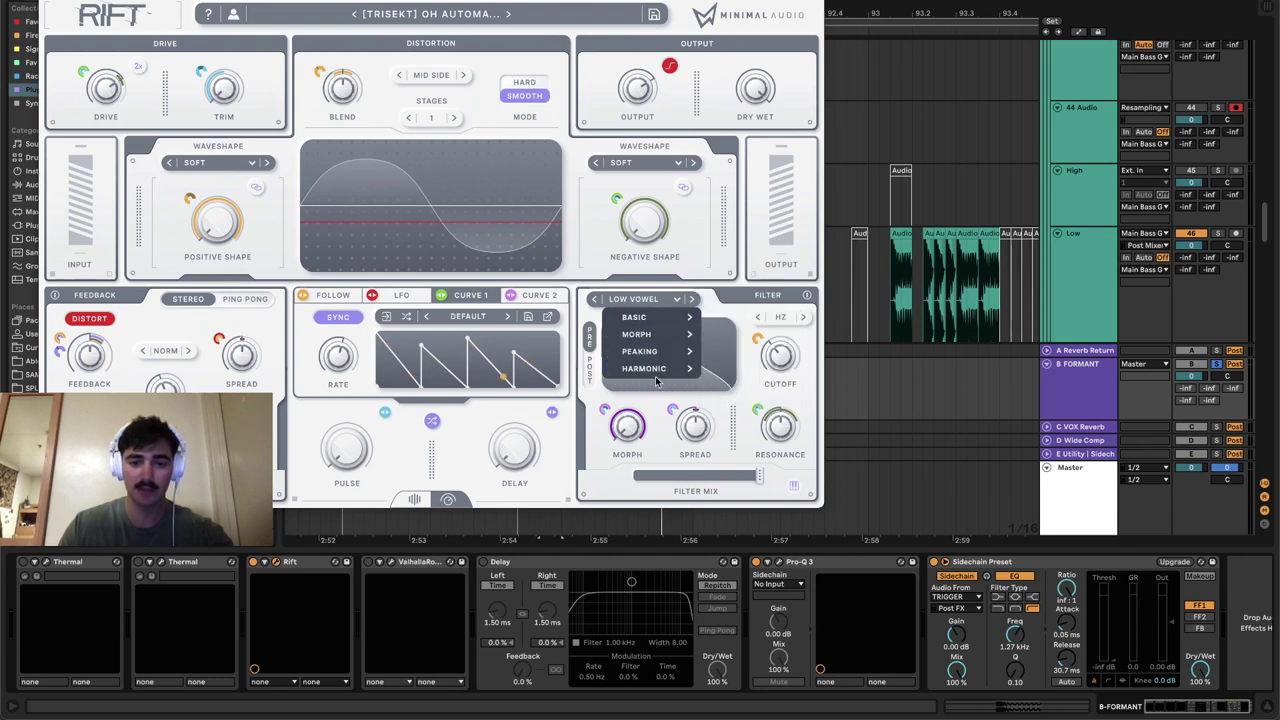
mouse_move(658, 343)
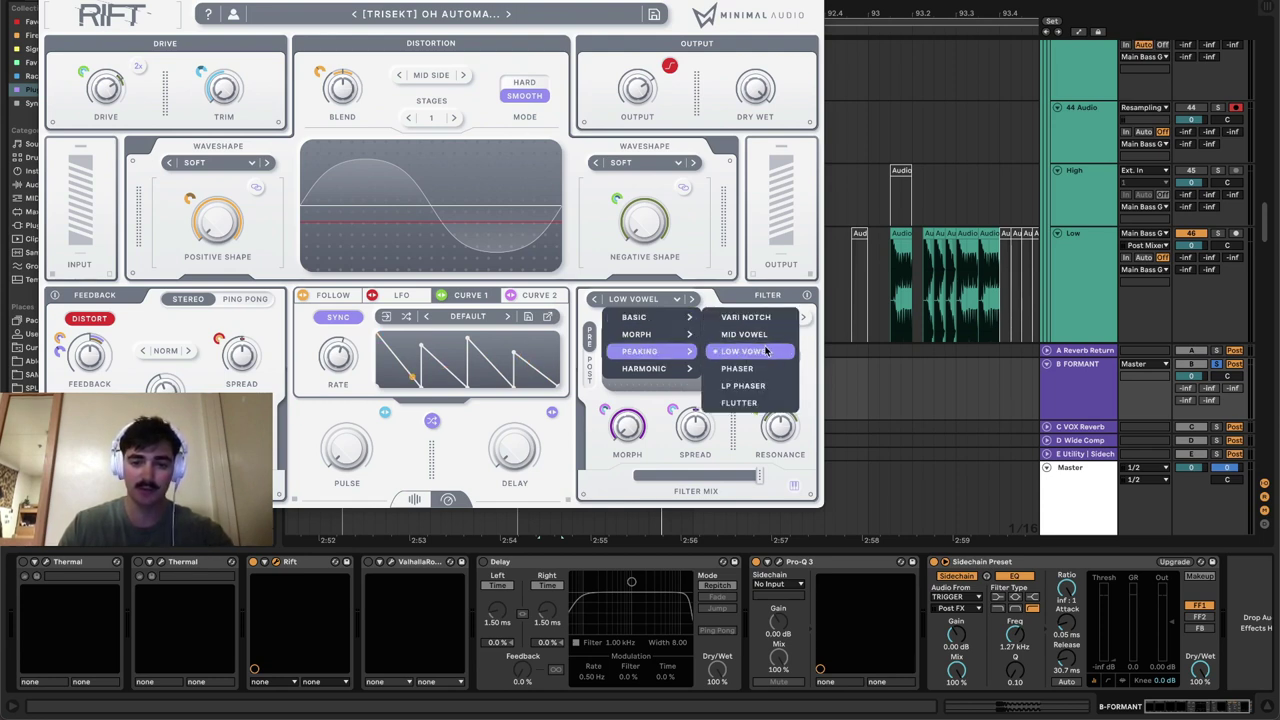
left_click(742, 274)
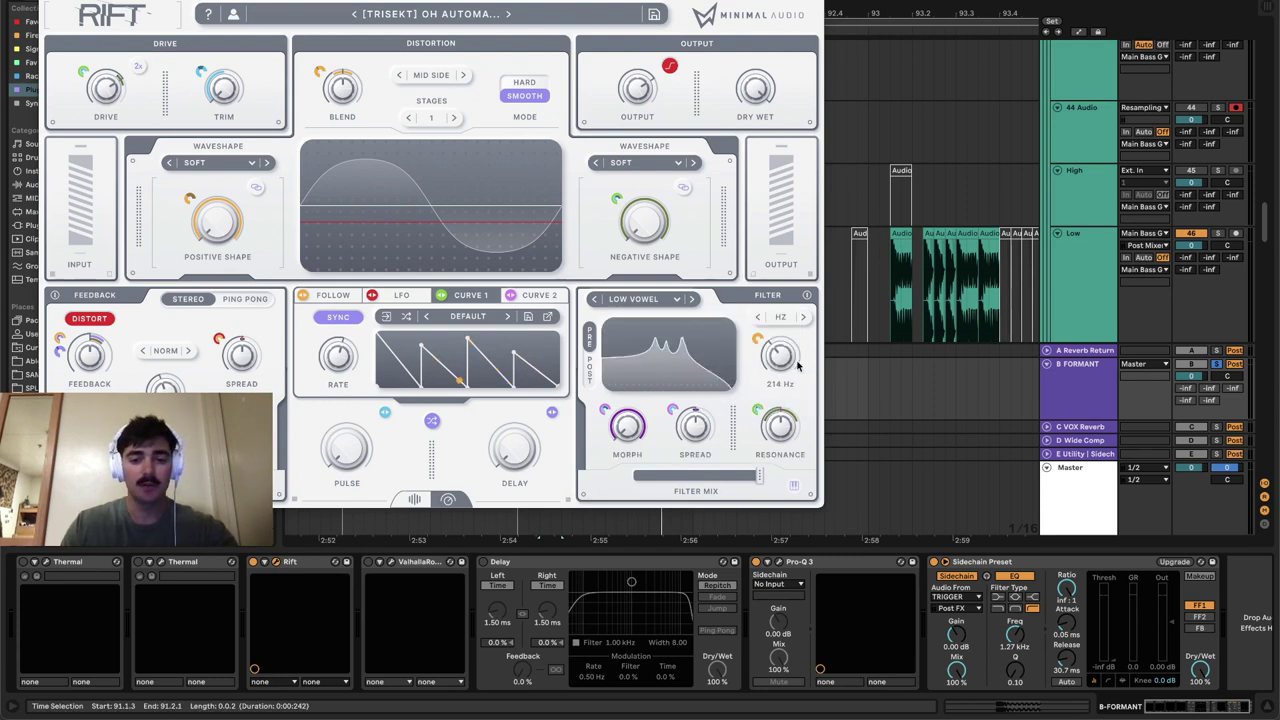
key("super+w")
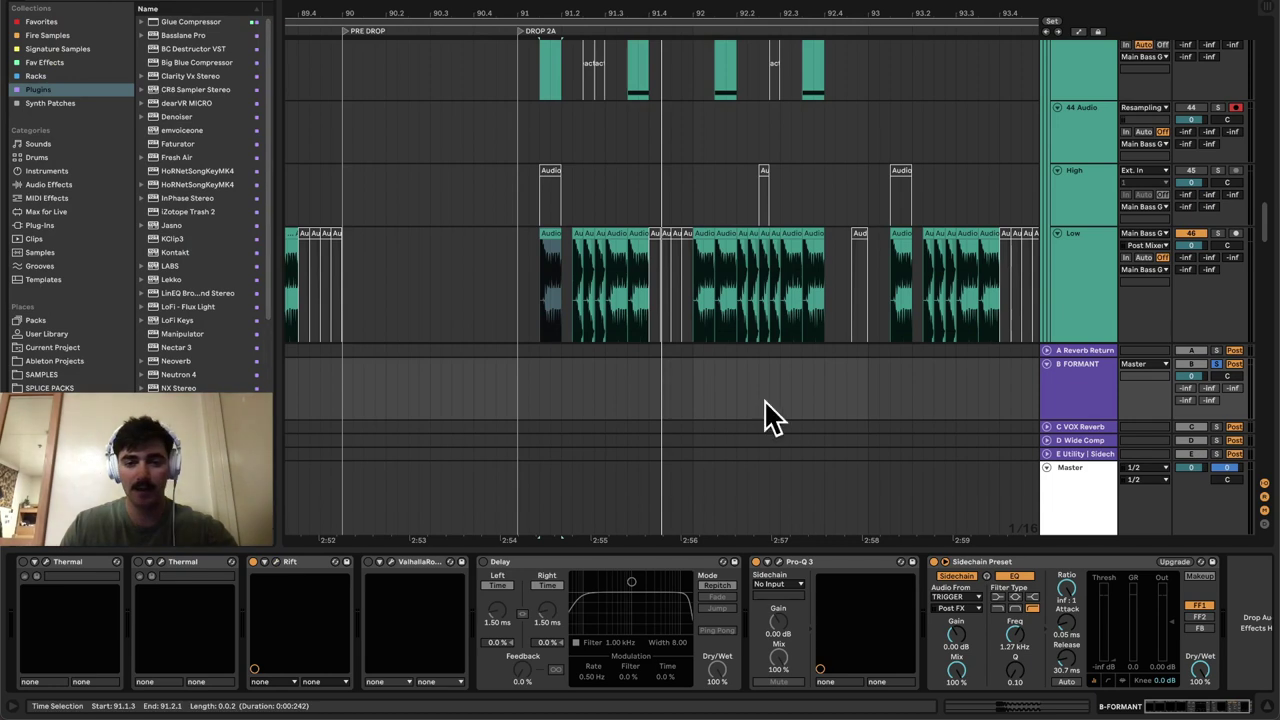
- Show the automation lanes and set the B FORMANT return's lane to the Rift device
scroll(911, 388, "down", 3)
left_click(1074, 397)
key("a")
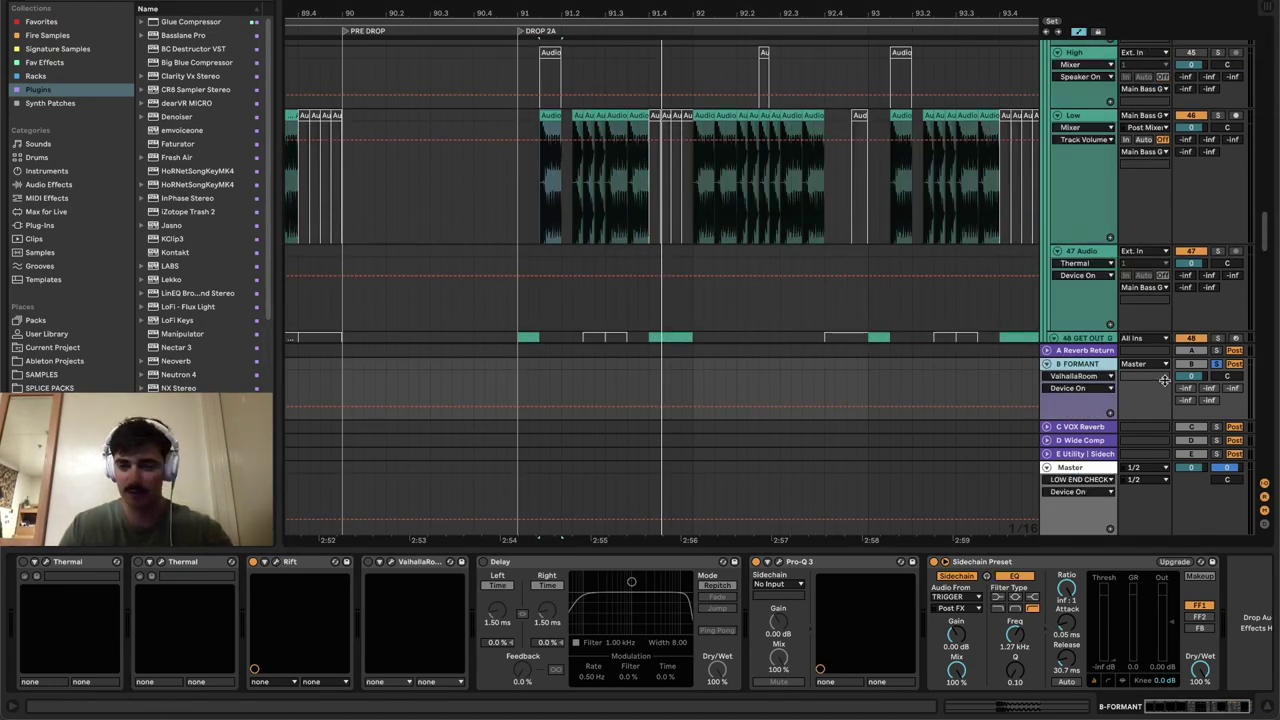
left_click(1087, 381)
left_click(1075, 416)
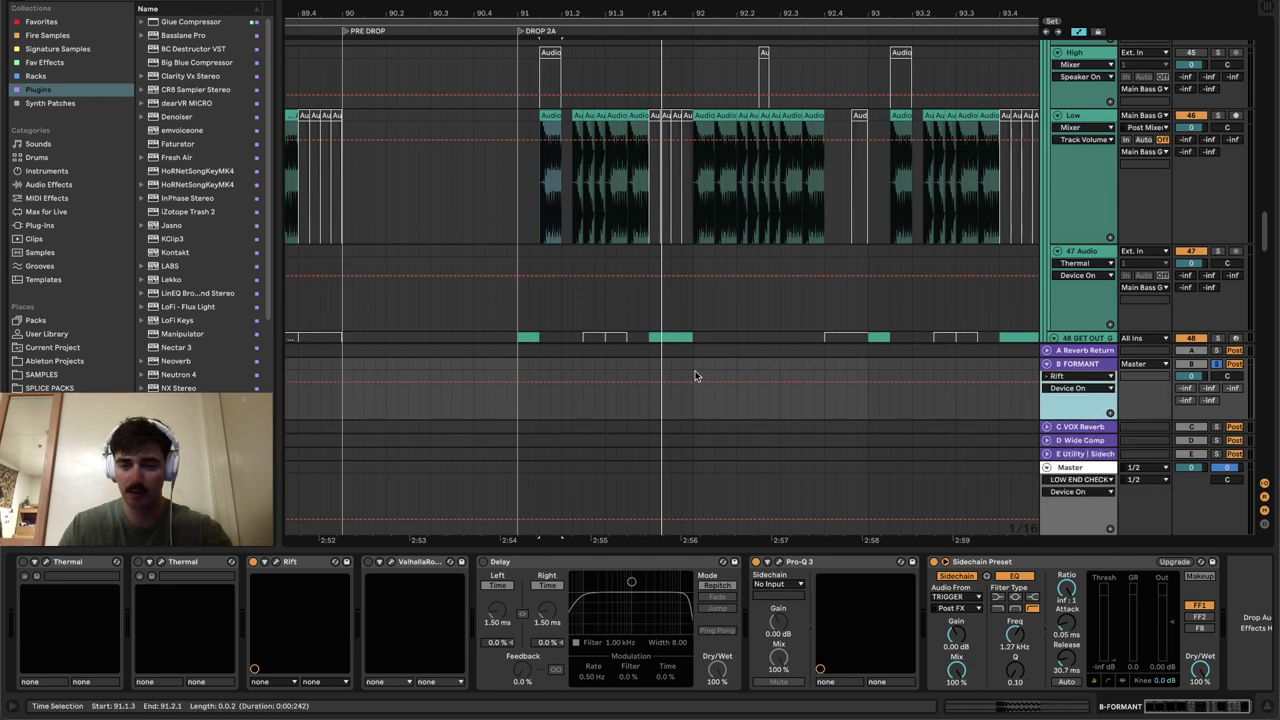
- Switch the B FORMANT automation lane from Rift's Device On to its Cutoff parameter
scroll(840, 391, "down", 5)
left_click_drag(860, 389, 329, 369)
left_click_drag(600, 340, 618, 338)
scroll(658, 367, "down", 1)
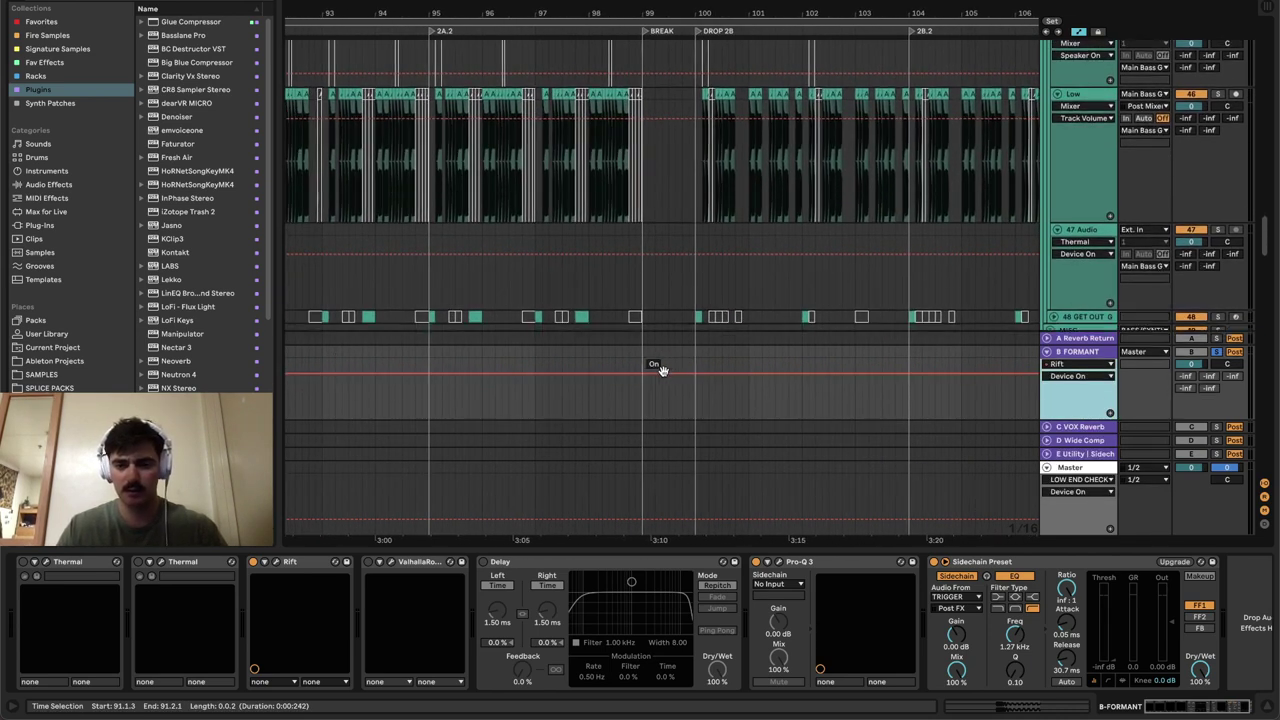
left_click(1075, 376)
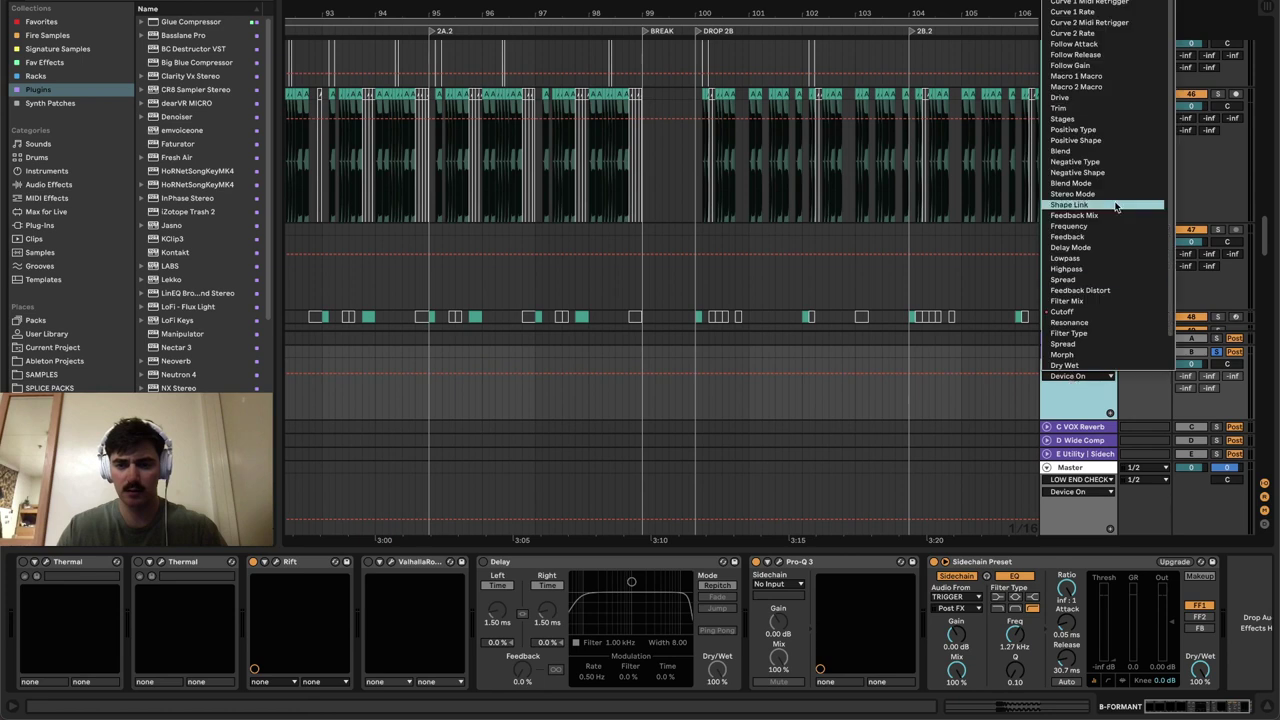
left_click(1066, 428)
left_click(1057, 393)
- Examine the Rift Cutoff automation from DROP 2A to DROP 2C and play DROP 2A with B FORMANT soloed
scroll(615, 407, "down", 3)
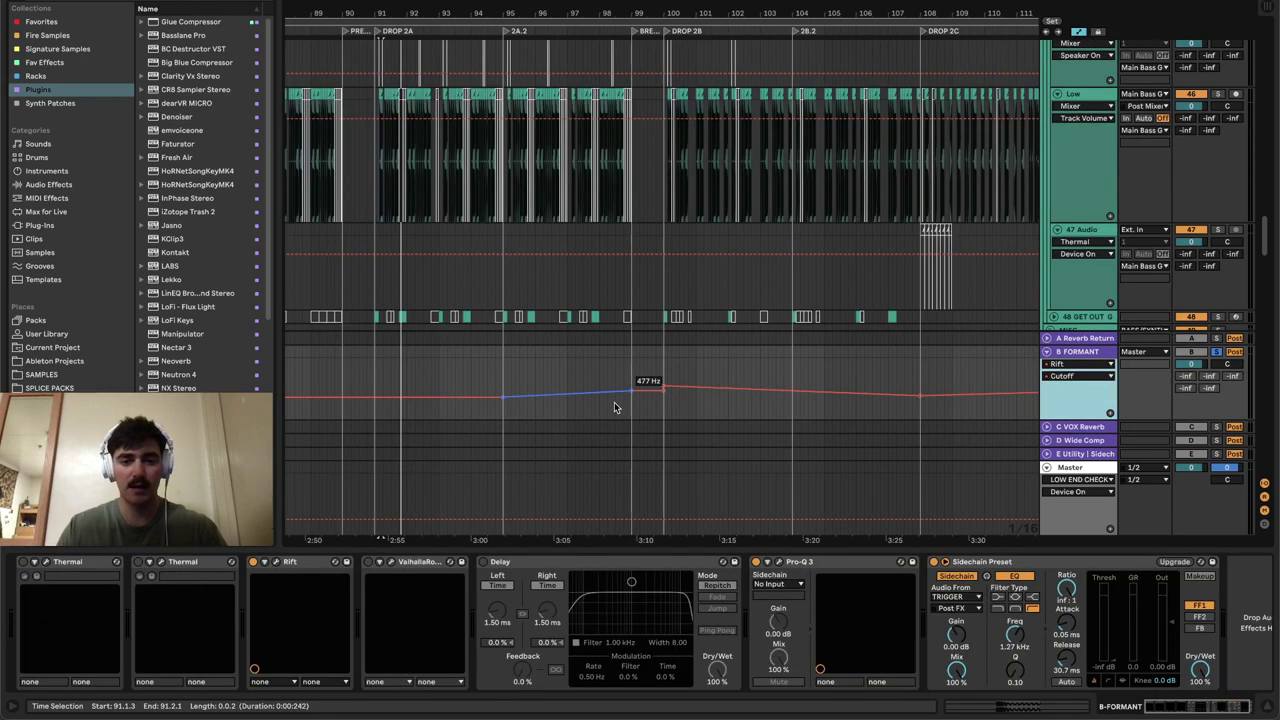
scroll(445, 371, "up", 3)
key("space")
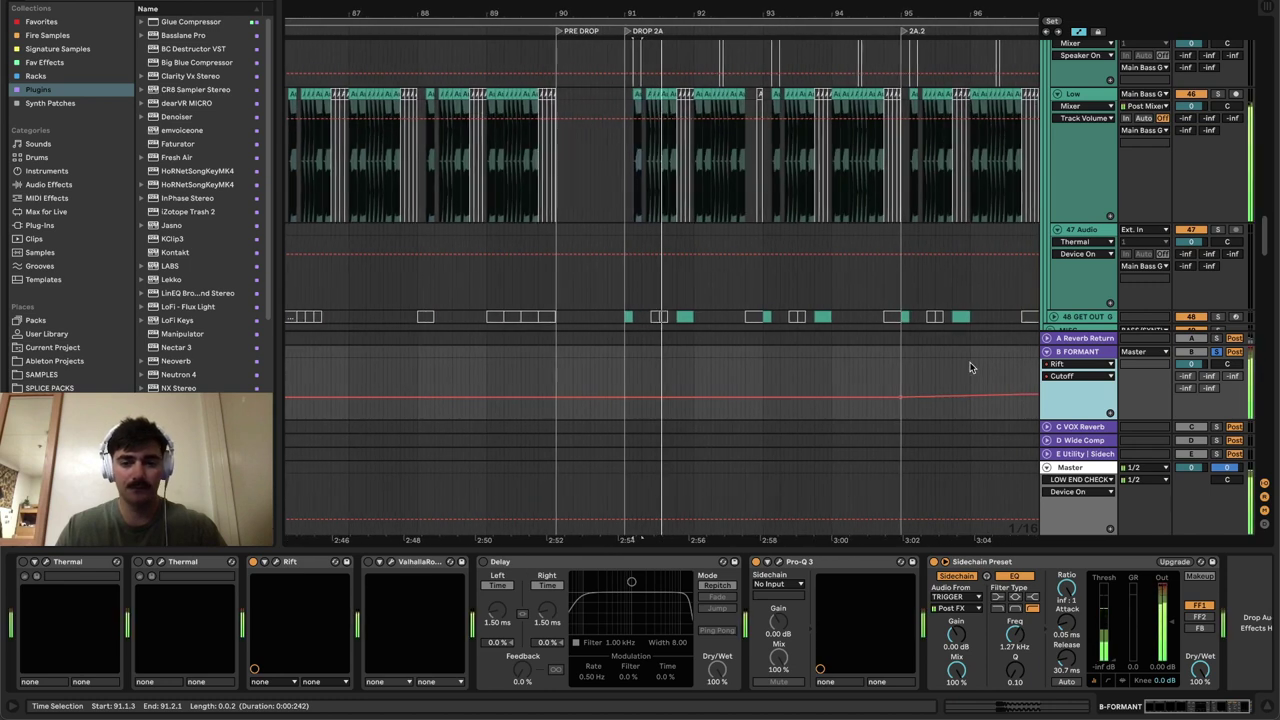
- Take B FORMANT out of solo and examine the Low, High and Main bass tracks across DROP 2A during playback
left_click_drag(938, 358, 828, 326)
scroll(790, 324, "right", 3)
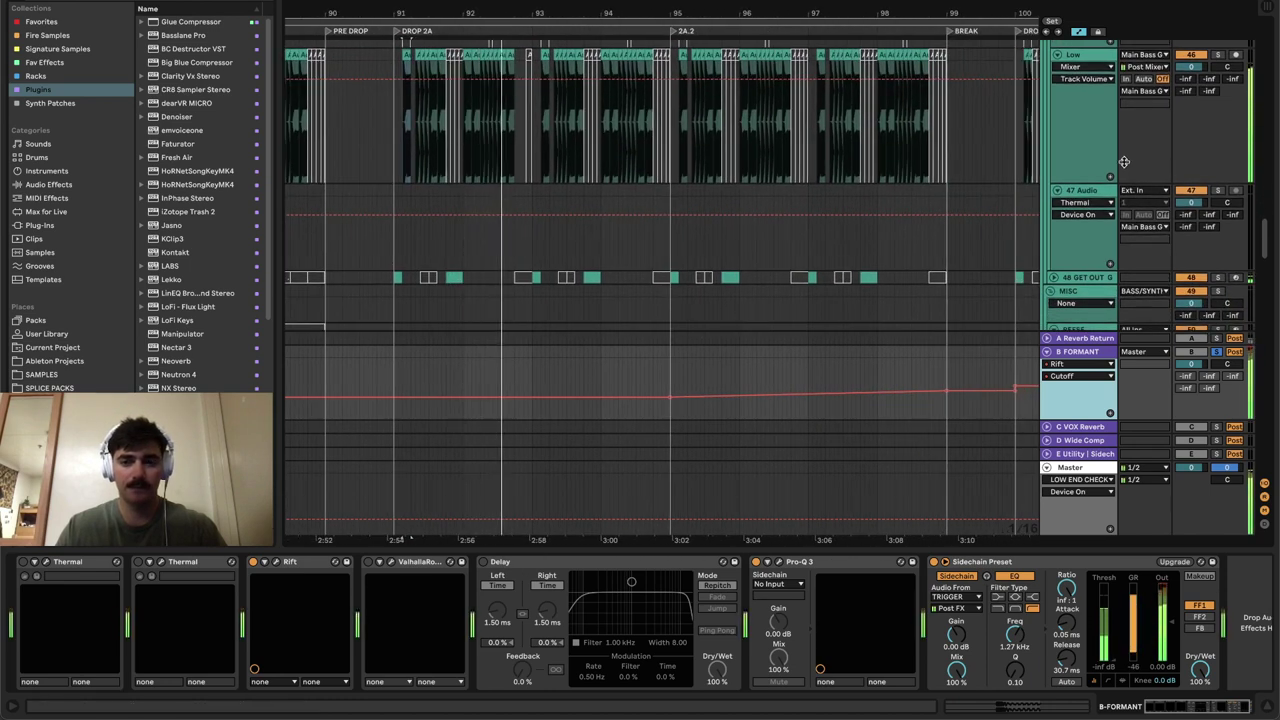
scroll(1108, 177, "up", 8)
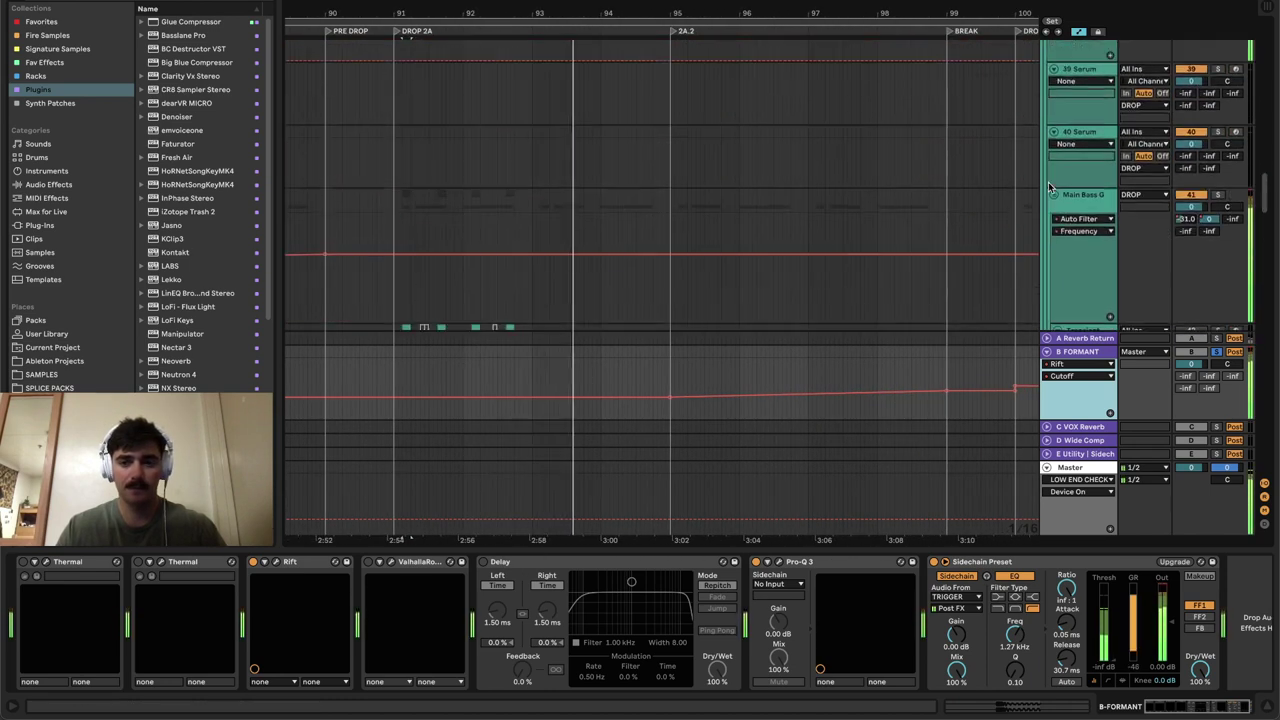
scroll(1020, 228, "down", 5)
scroll(980, 226, "left", 3)
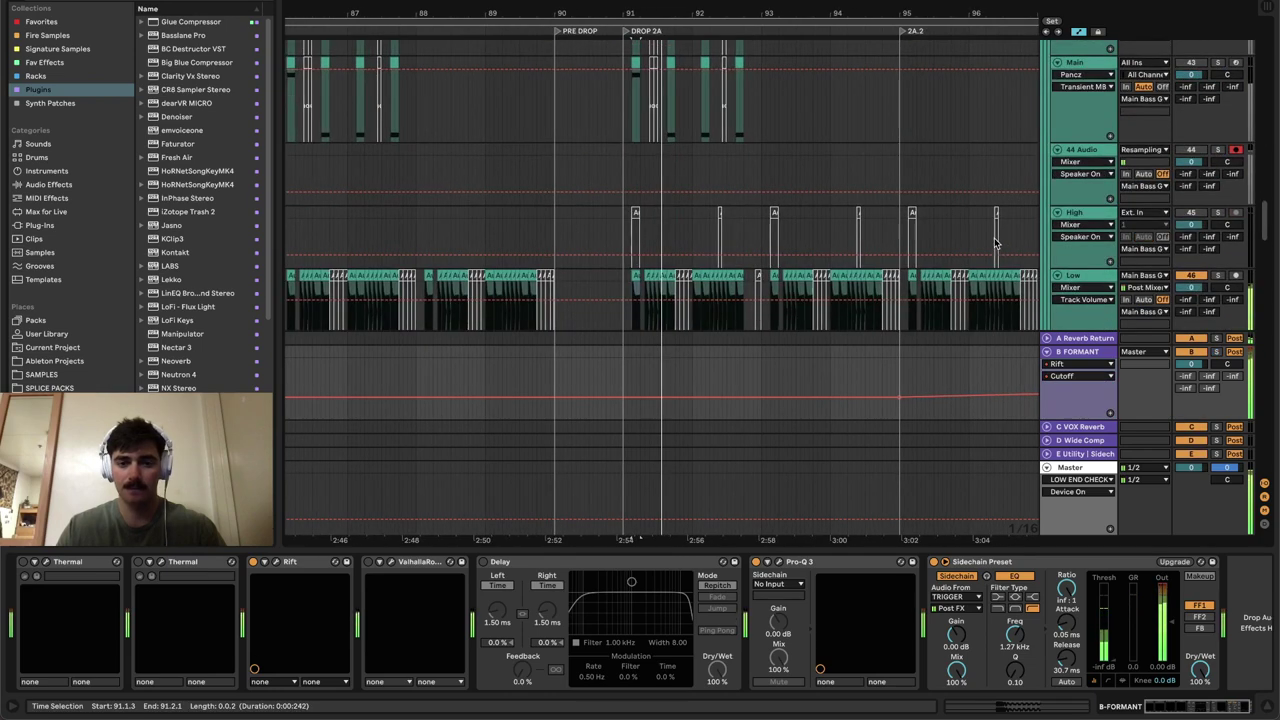
scroll(890, 205, "down", 3)
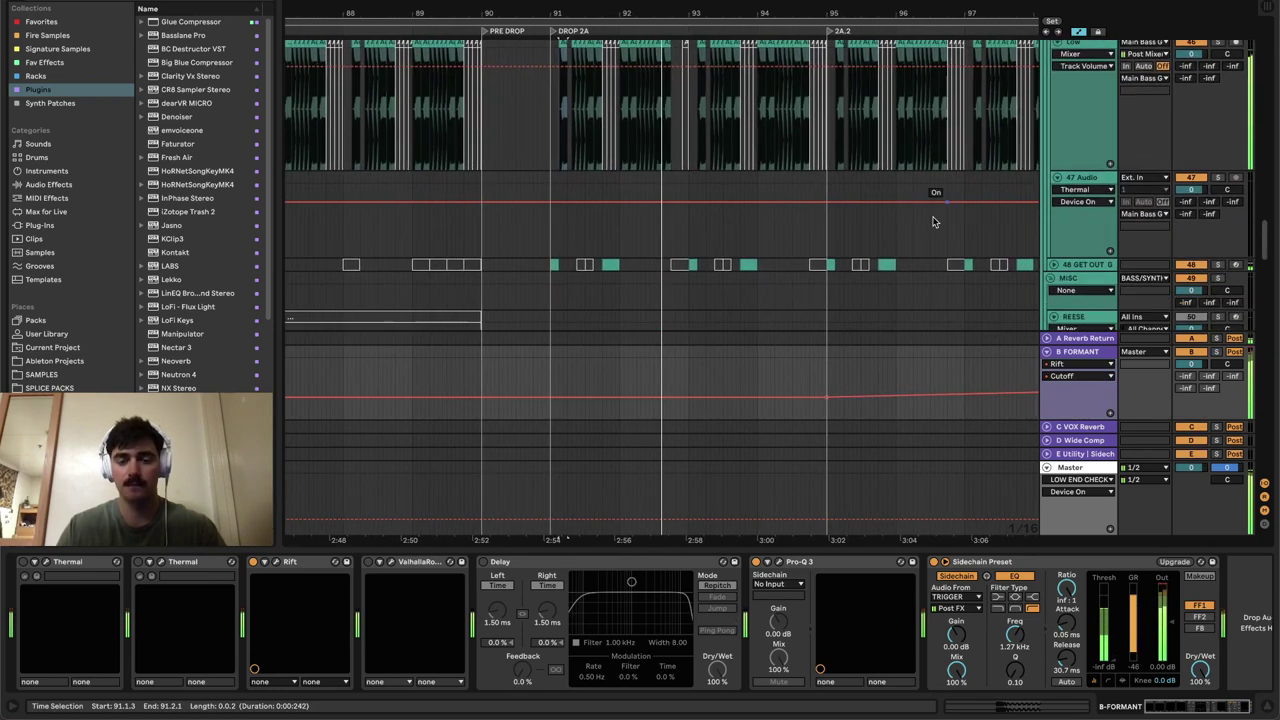
scroll(878, 160, "up", 2)
scroll(878, 160, "right", 4)
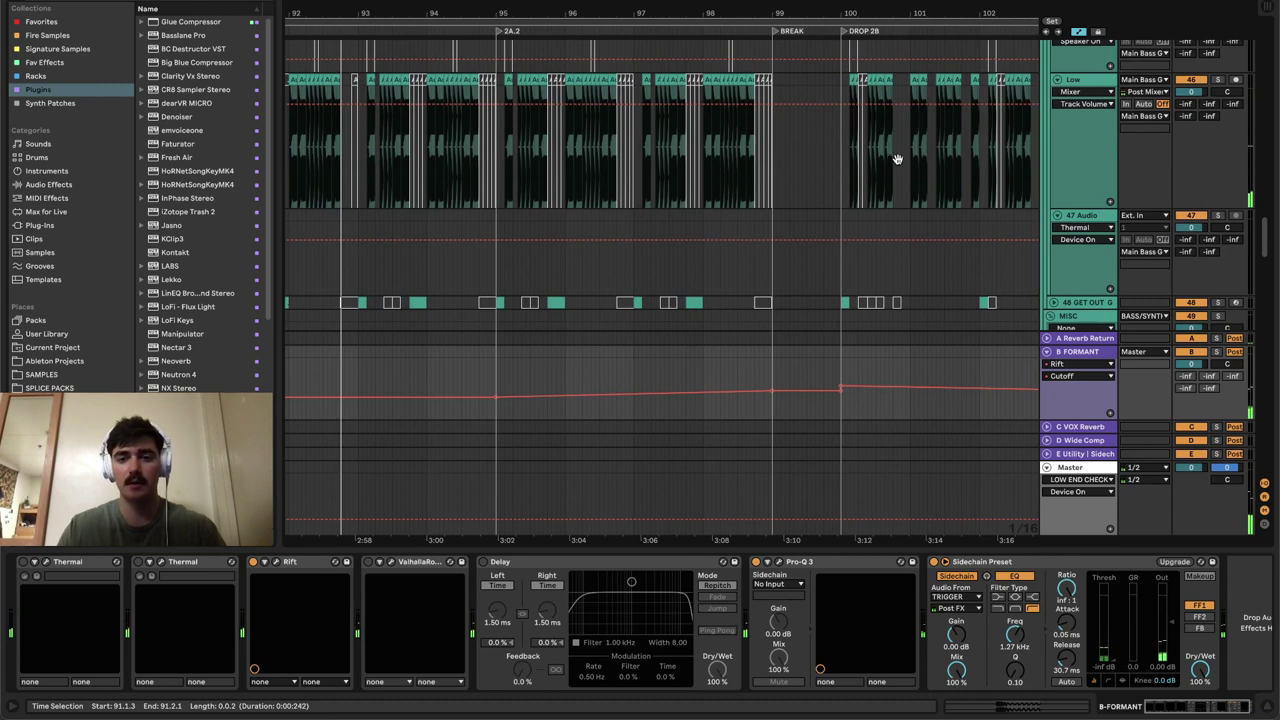
- Play from DROP 2B, watch the filter in B FORMANT's Rift plug-in, stop playback and close the plug-in window
scroll(897, 159, "down", 1)
scroll(897, 159, "right", 3)
key("space")
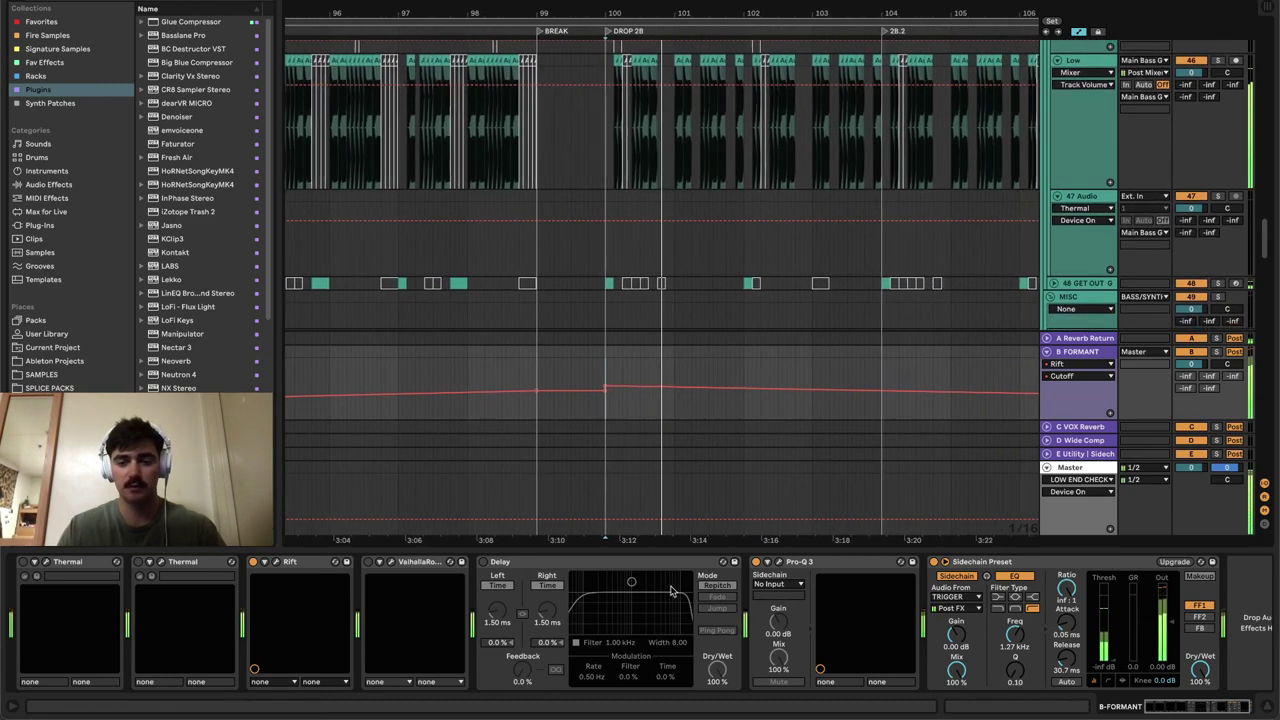
left_click(276, 562)
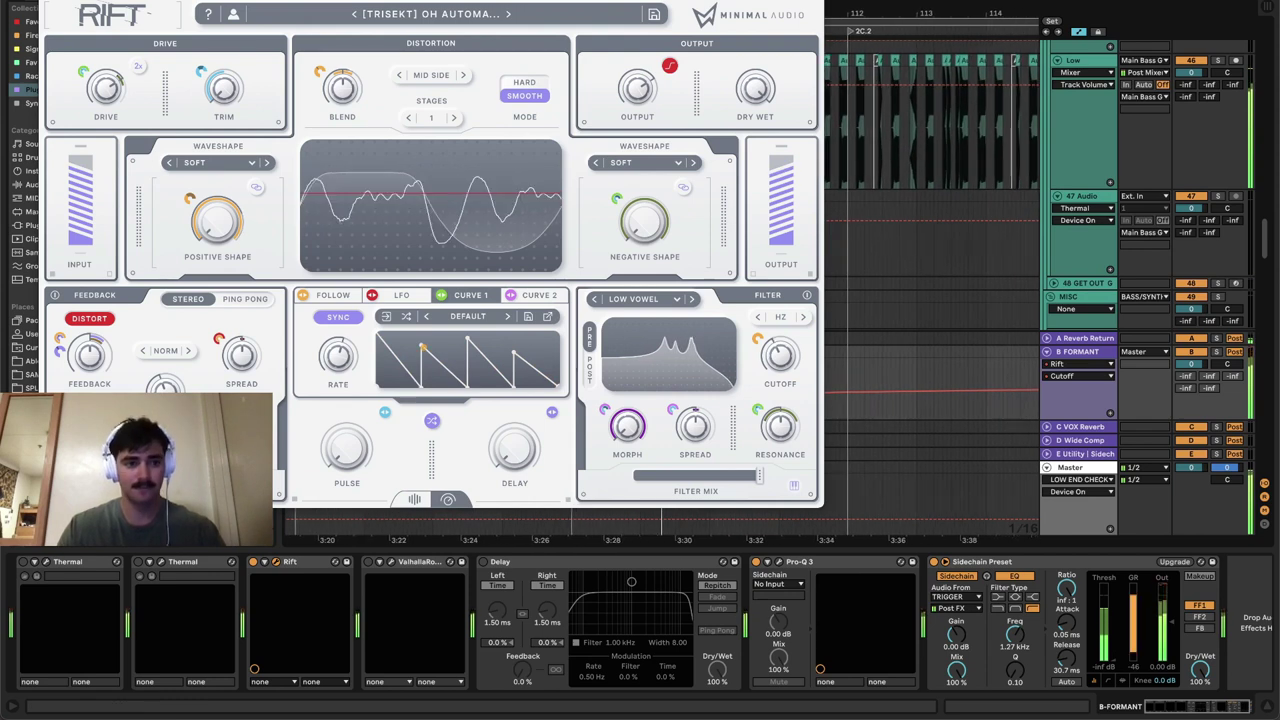
key("space")
left_click(50, 2)
- Hide the automation lanes and fold the B FORMANT return track
scroll(697, 258, "up", 3)
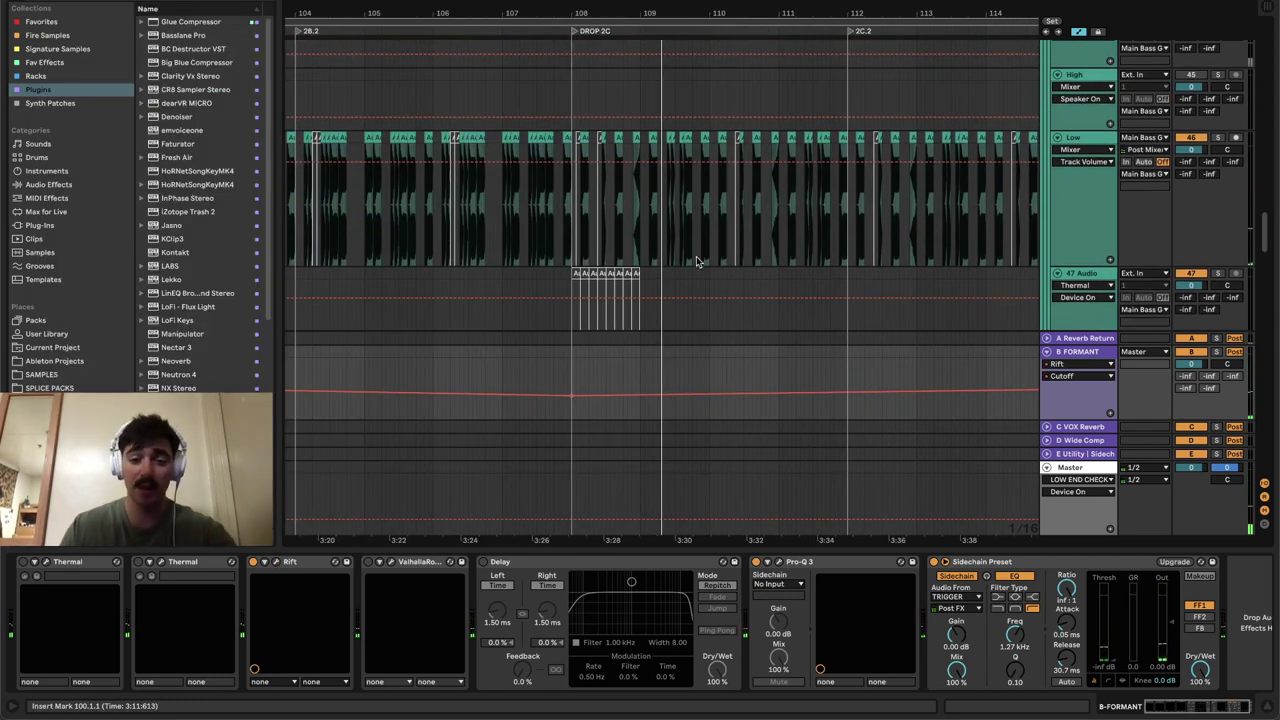
key("a")
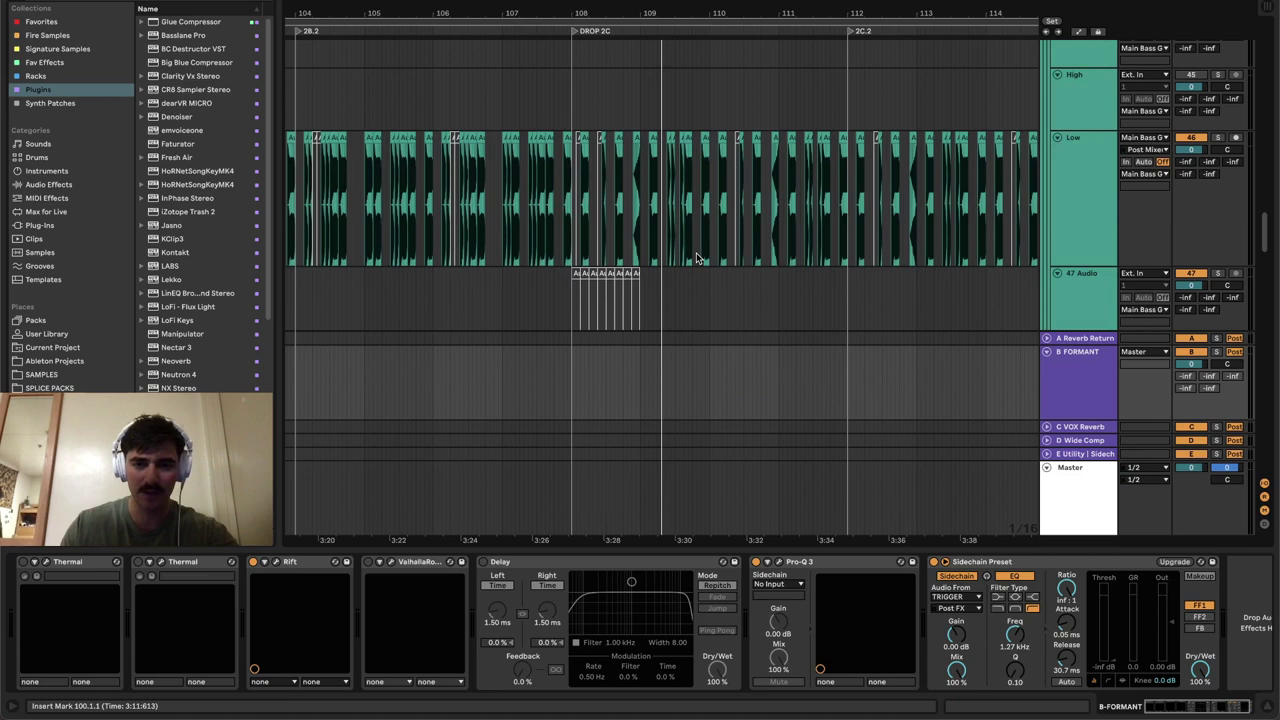
scroll(502, 288, "up", 4)
scroll(767, 266, "down", 6)
left_click(1095, 385)
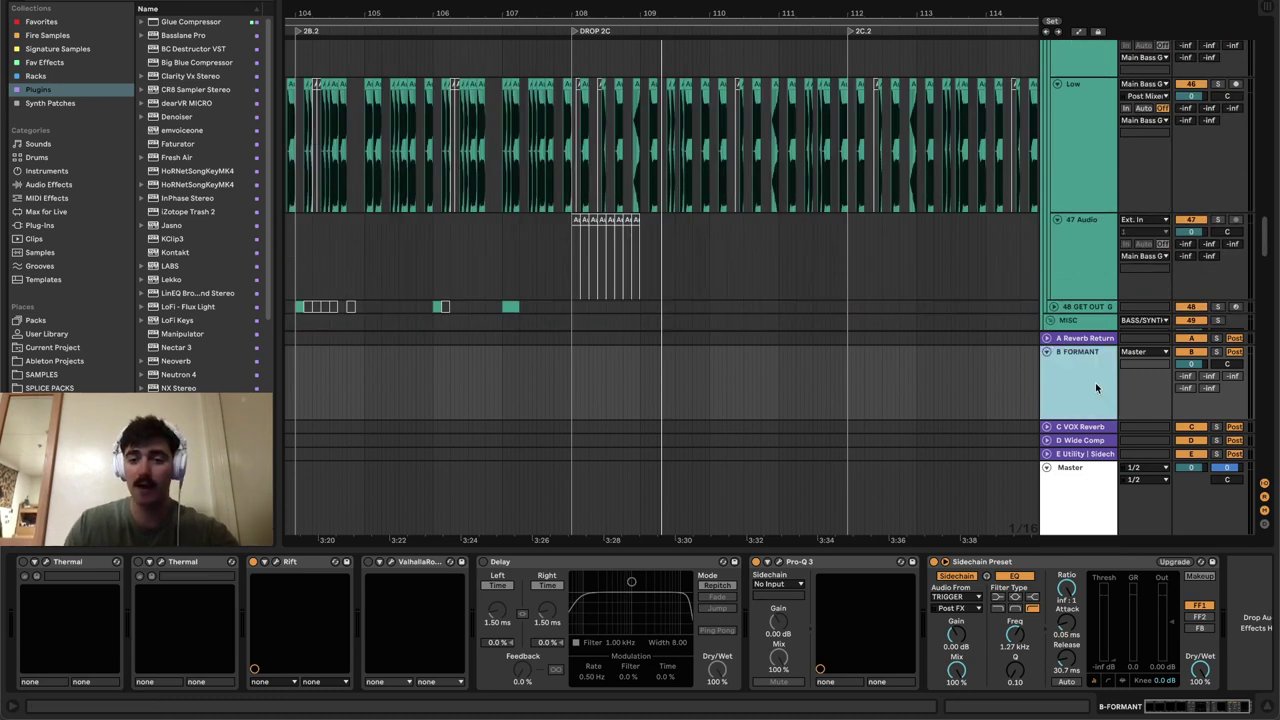
left_click(1047, 354)
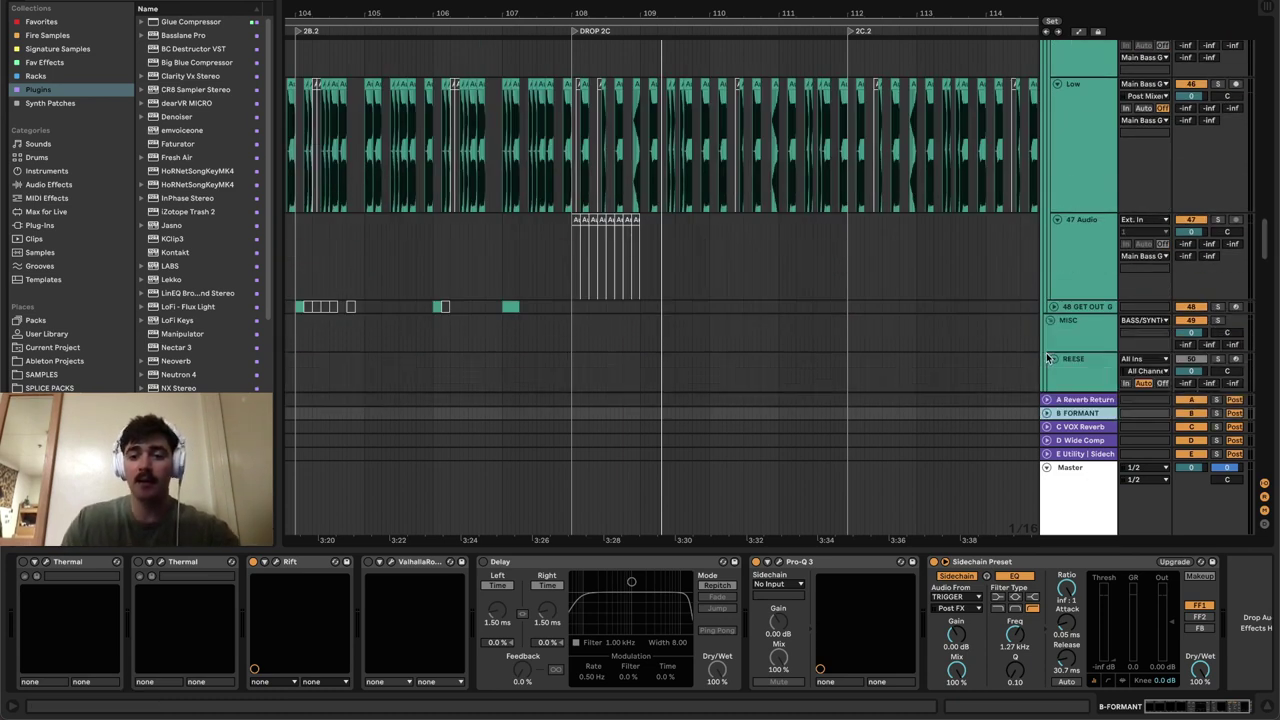
- Play from DROP 2B while switching the B FORMANT return off and on to compare the sound
left_click(1191, 412)
key("space")
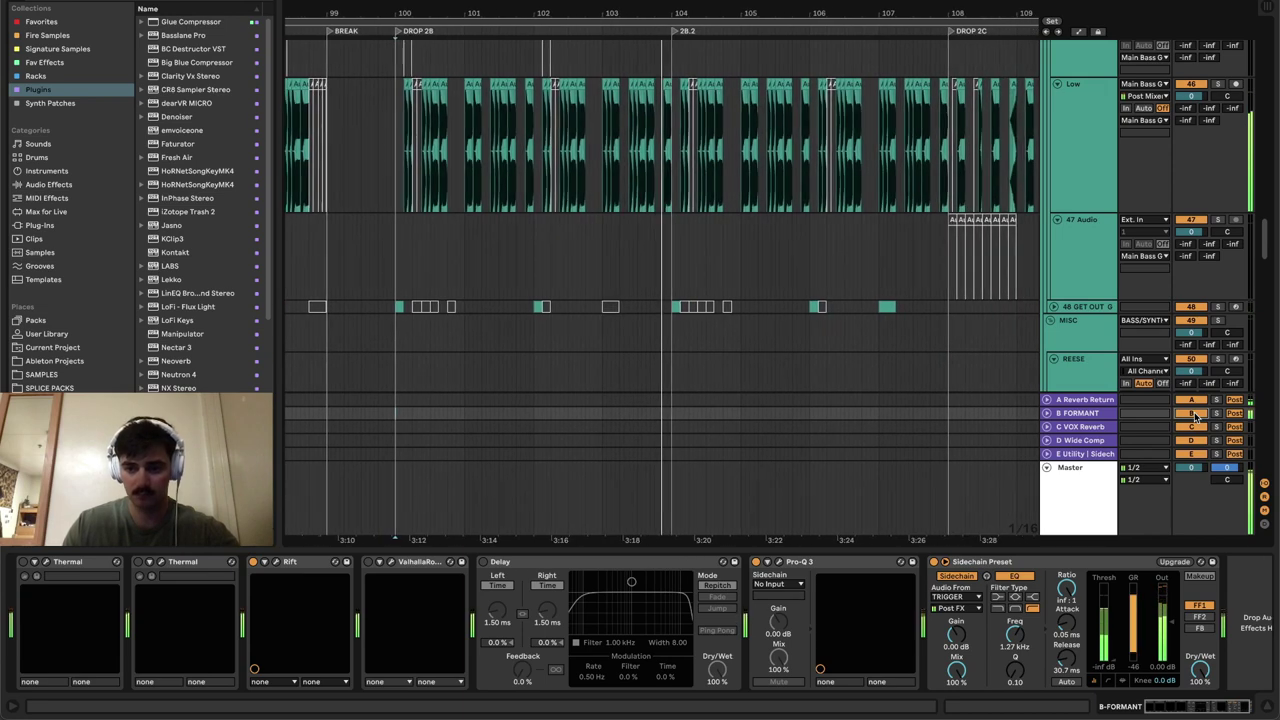
left_click(1194, 412)
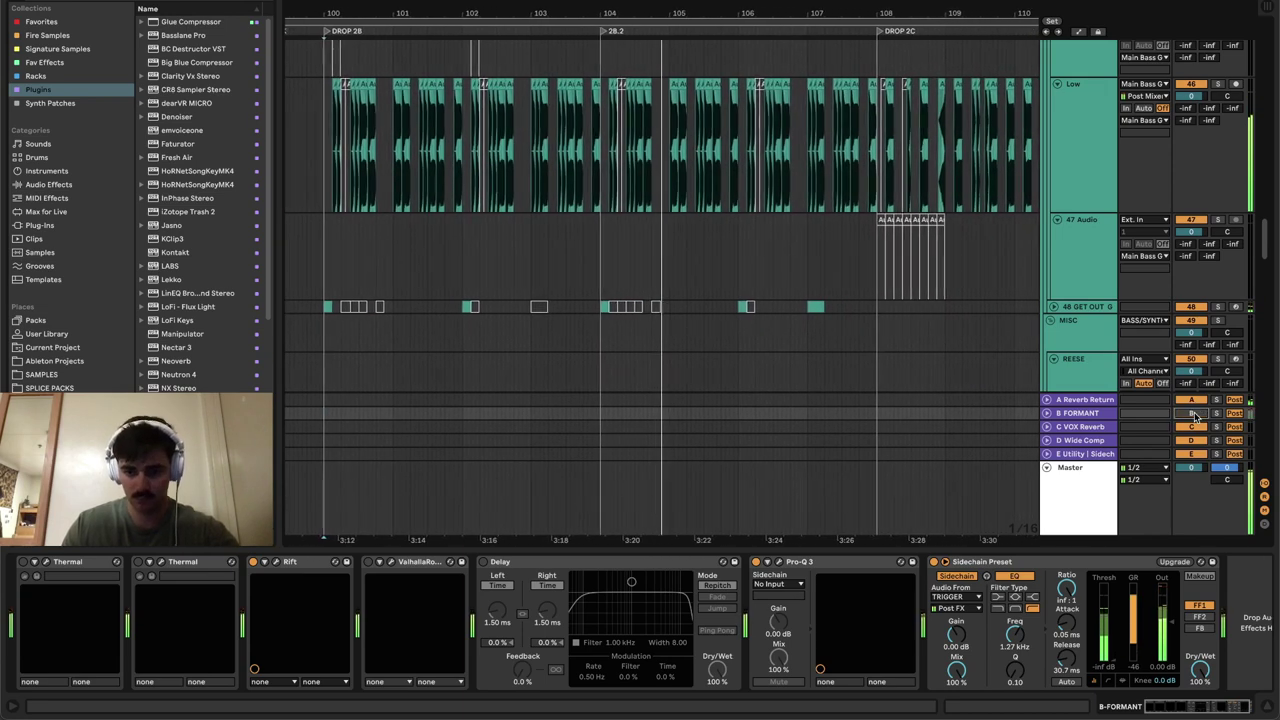
- Examine the device chains of the E Utility, D Wide Comp, C VOX Reverb, B FORMANT and A Reverb returns
left_click(1077, 456)
left_click(1086, 441)
left_click(1083, 451)
left_click(1083, 427)
left_click(1082, 413)
left_click(1083, 426)
left_click(1084, 414)
left_click(1080, 427)
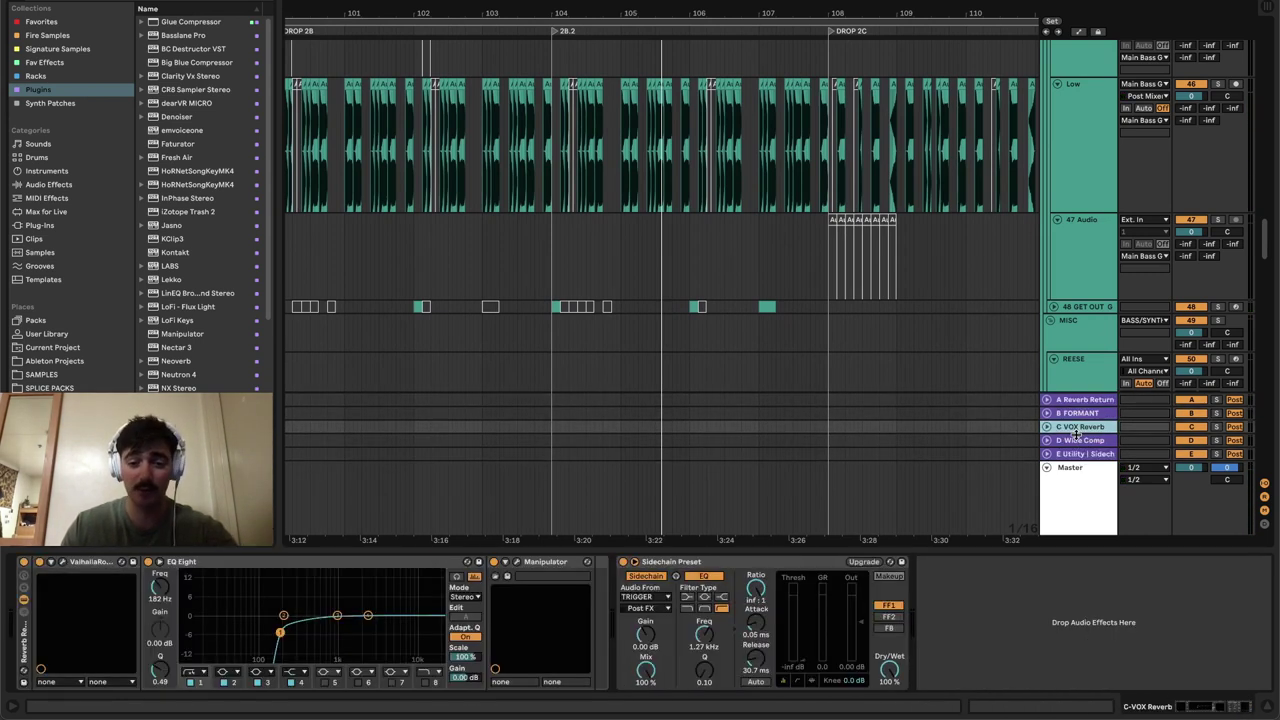
left_click(1080, 440)
scroll(1093, 308, "up", 3)
scroll(1090, 325, "down", 2)
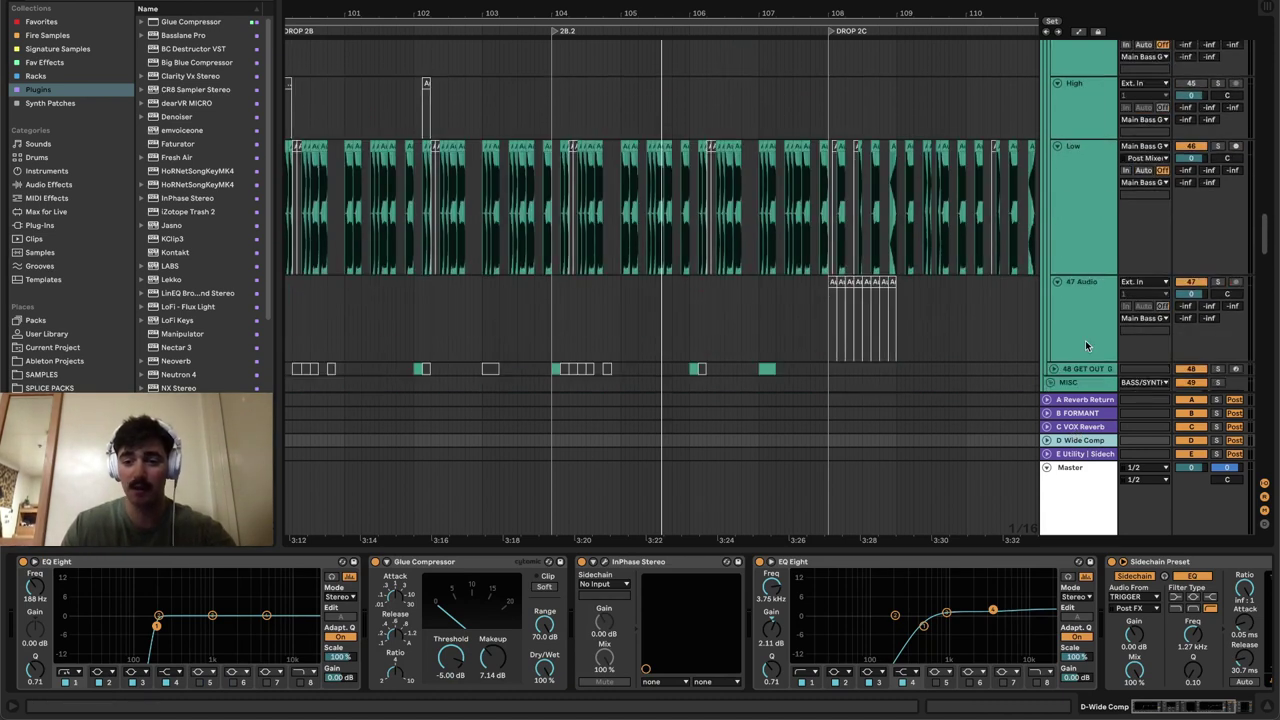
left_click(1062, 413)
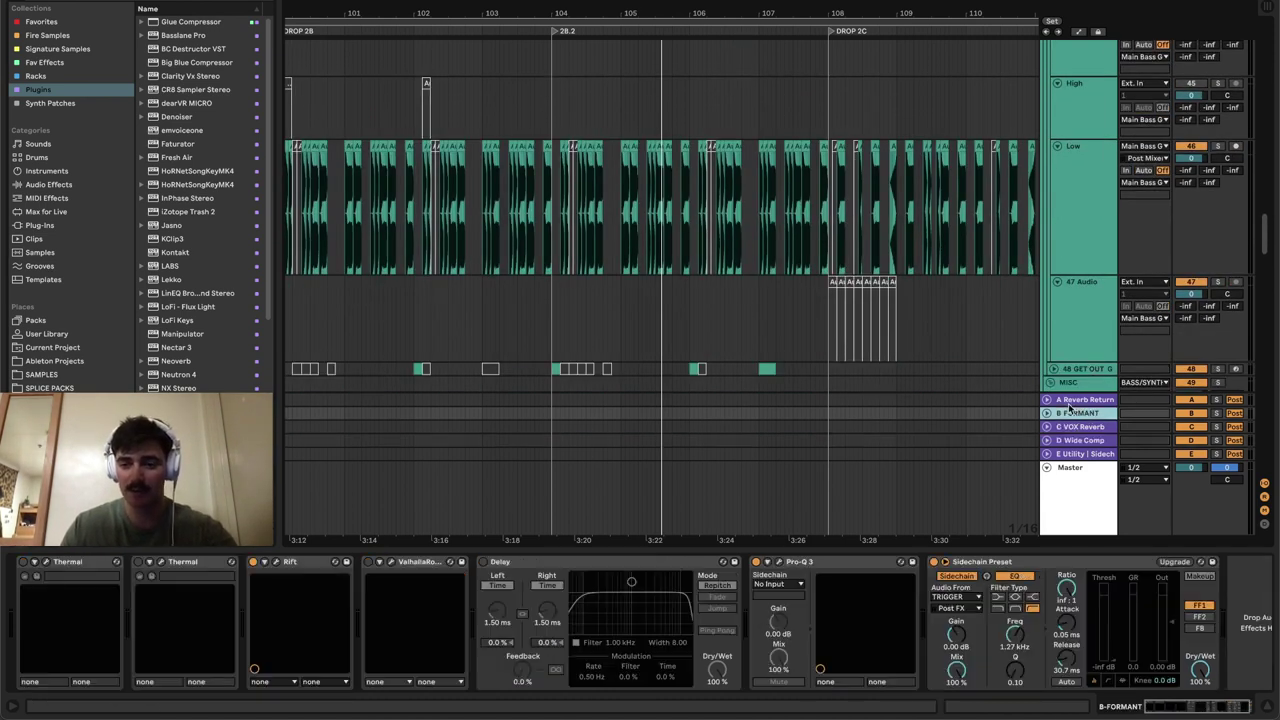
left_click(1076, 400)
- Examine the device chains on the BASS/SYNTH, DROP and Main Bass groups
scroll(1100, 210, "up", 5)
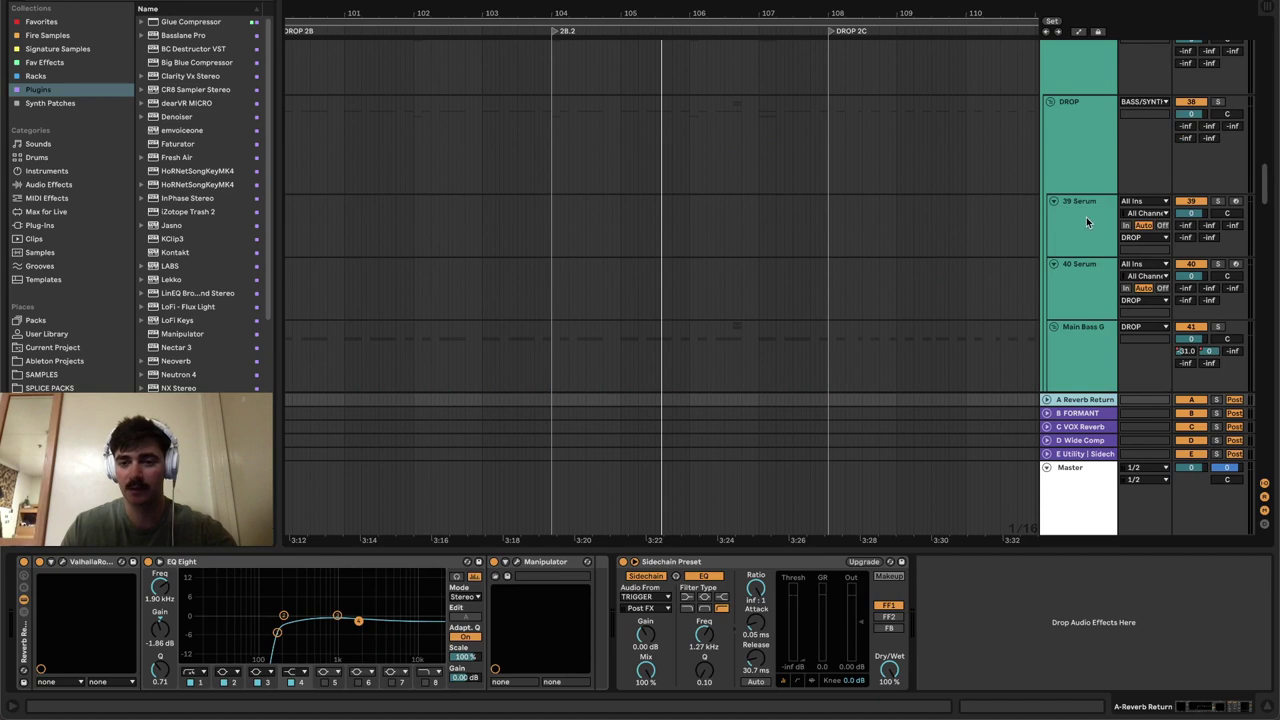
left_click(1070, 132)
scroll(1078, 145, "up", 2)
left_click(1082, 148)
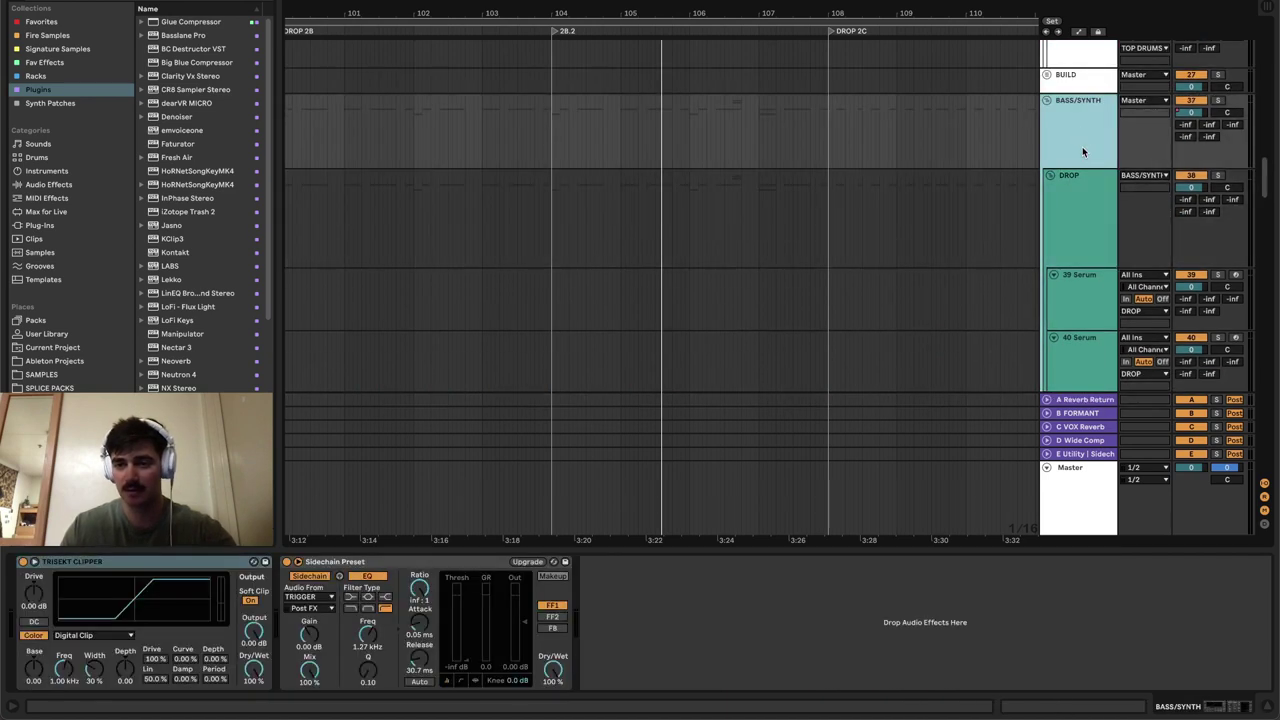
left_click(1080, 225)
scroll(1077, 210, "down", 5)
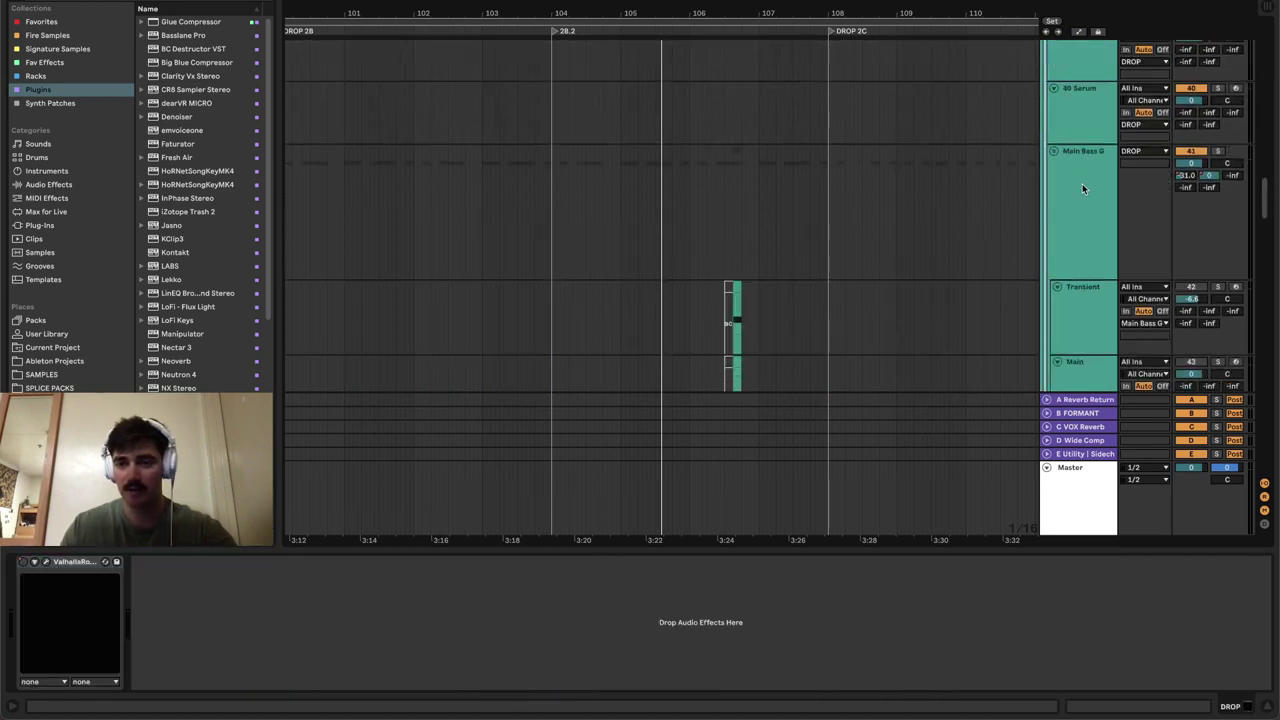
left_click(1082, 183)
- Solo the A Reverb Return, play from DROP 2B and show that return's device chain
left_click(1218, 400)
key("space")
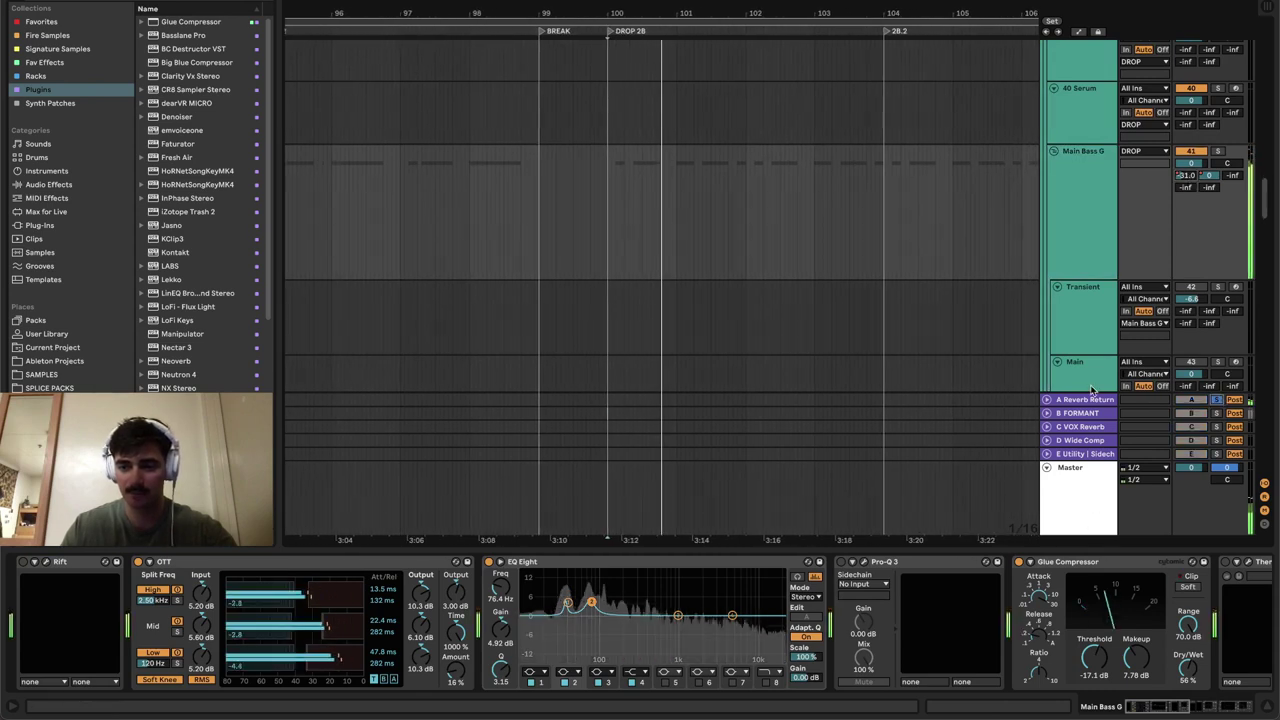
left_click(1090, 399)
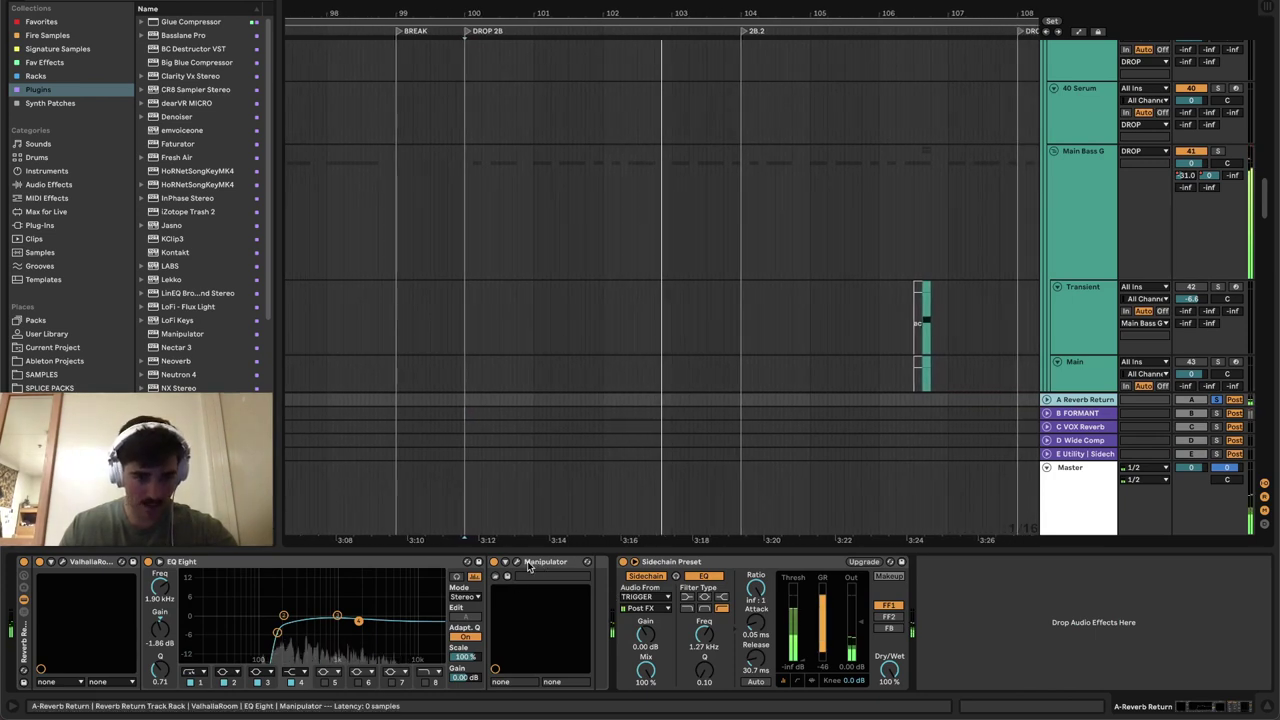
- Open the A Reverb Return's Manipulator and ValhallaRoom plug-ins in turn, examine their settings and close both windows
left_click(516, 562)
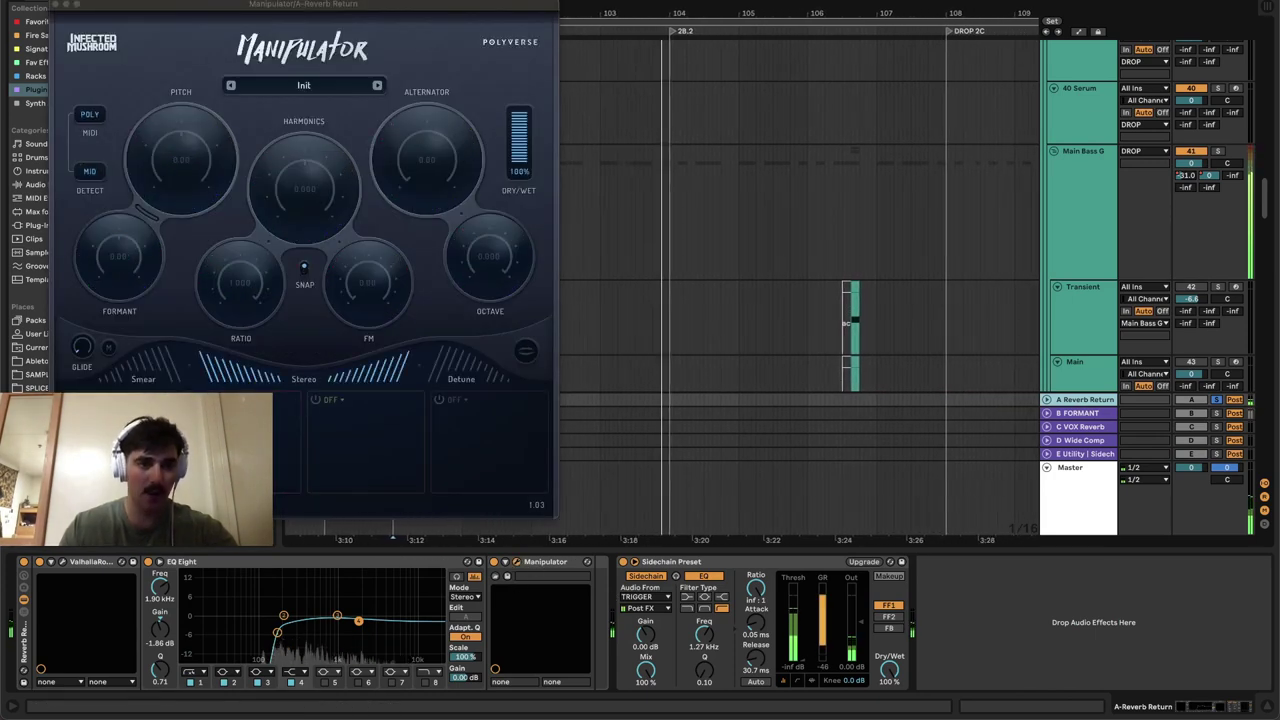
left_click(56, 4)
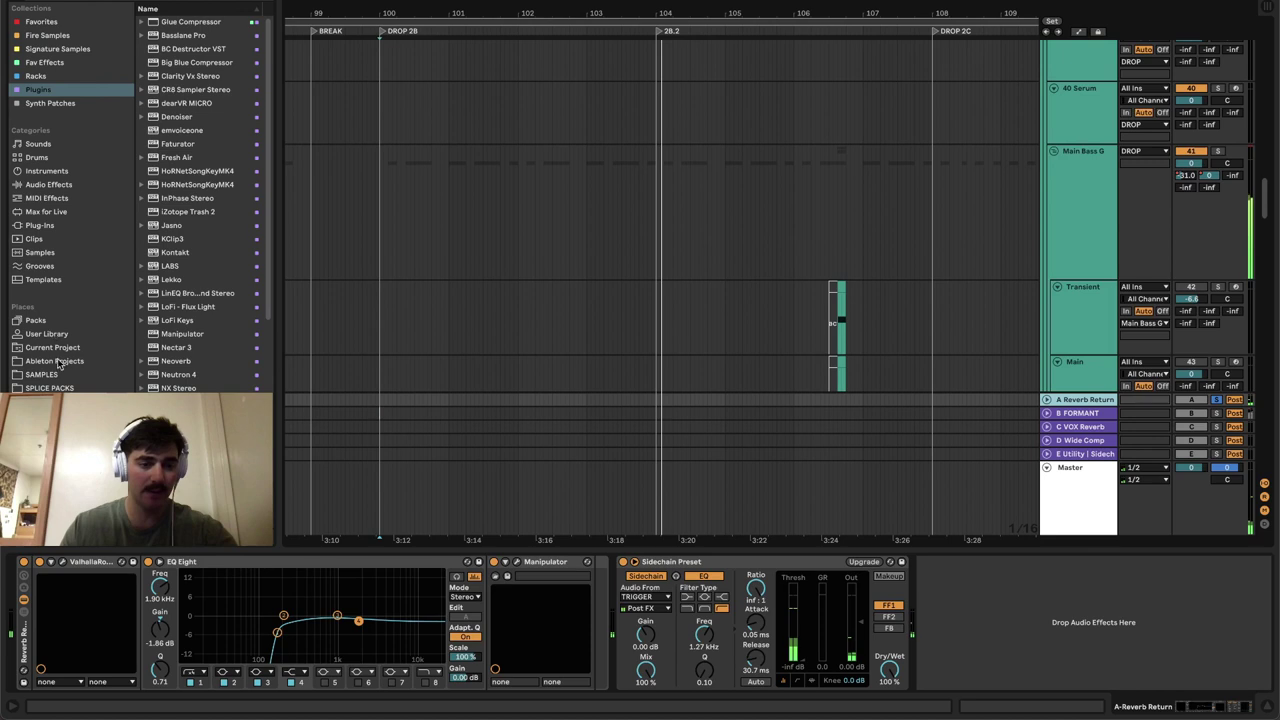
left_click(62, 561)
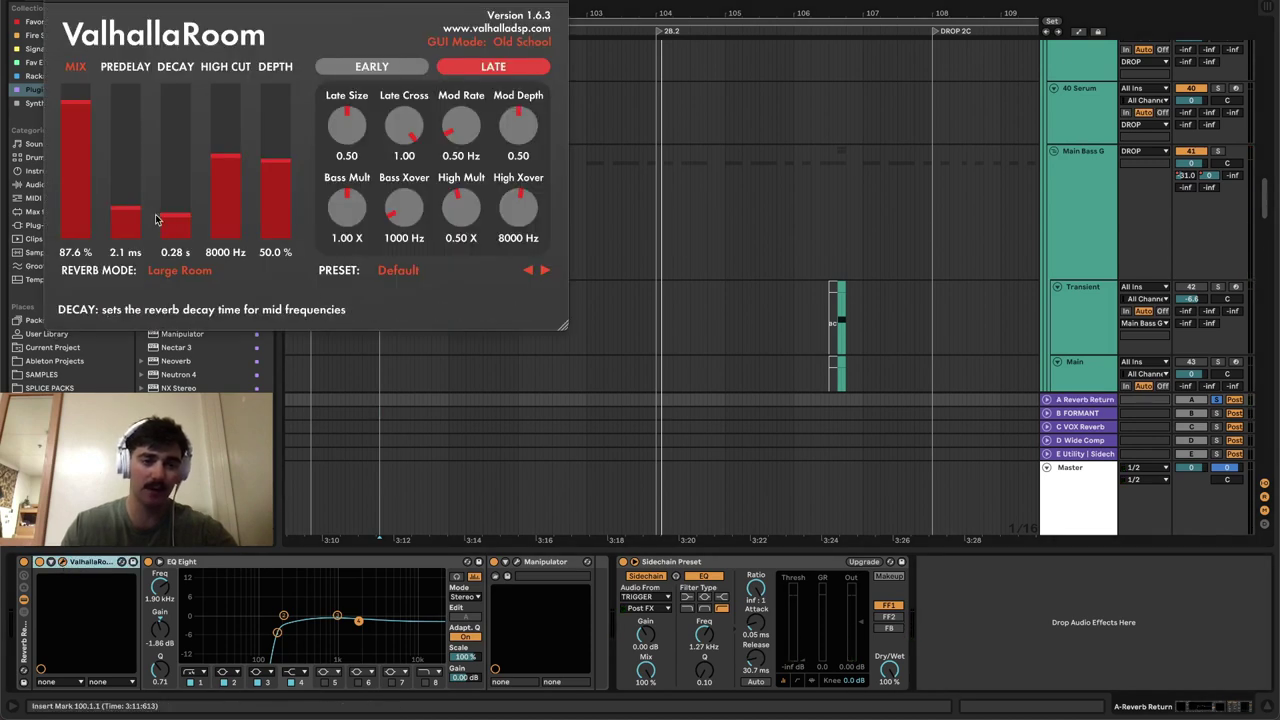
left_click(49, 2)
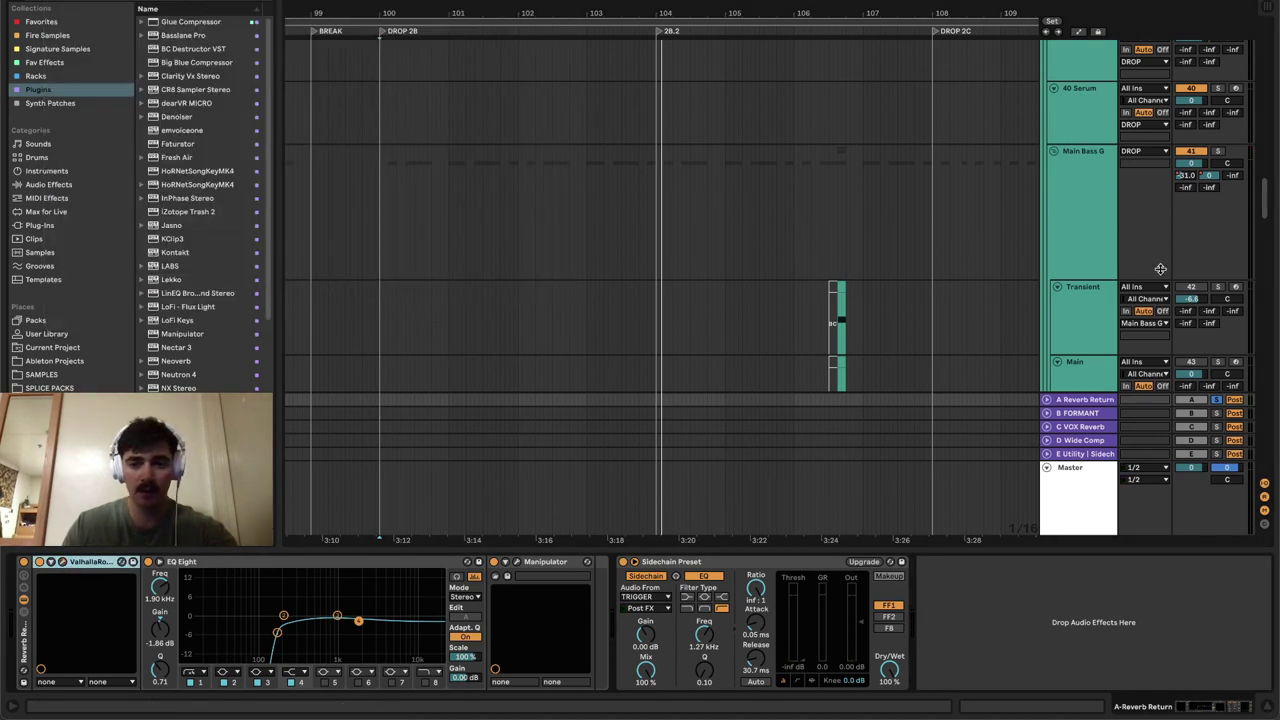
- Examine the Master track's device chain from Utility to Voxengo SPAN and collapse Spectrum's enlarged display
scroll(1053, 353, "down", 3)
left_click(1088, 515)
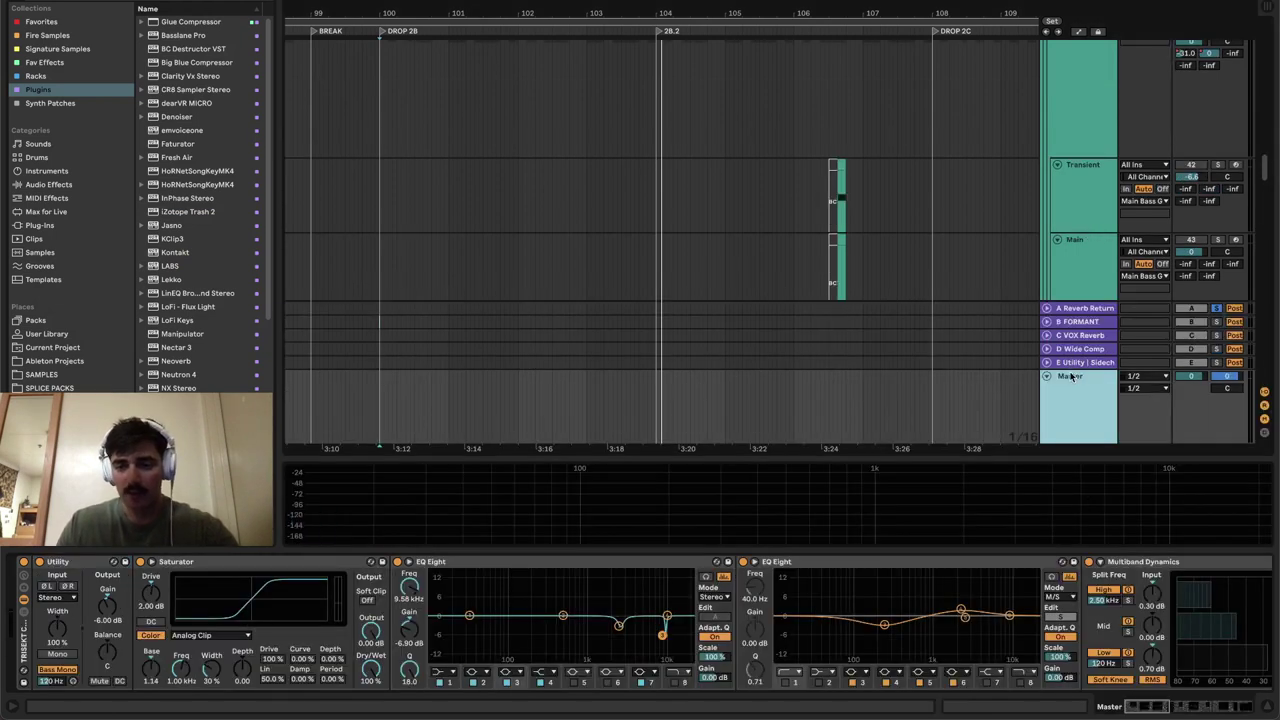
mouse_move(1151, 706)
left_mouse_down()
mouse_move(1204, 708)
mouse_move(1131, 702)
left_mouse_up()
left_click(16, 628)
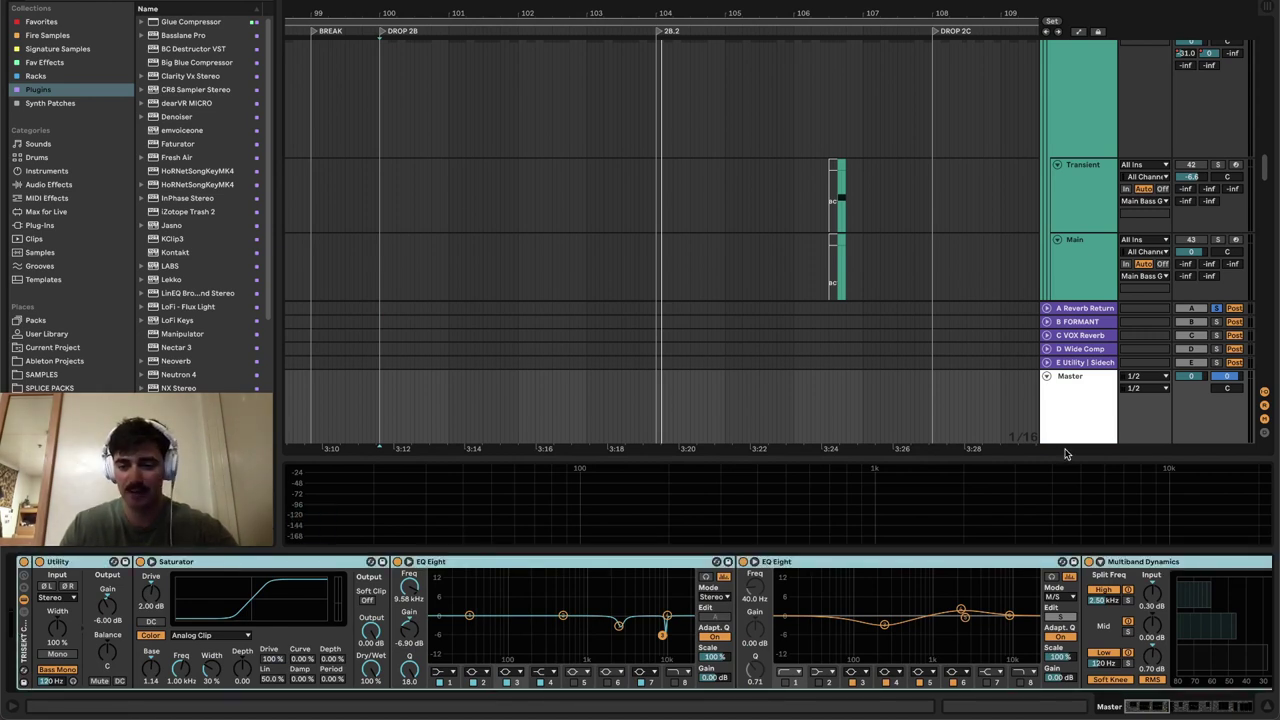
left_click_drag(1160, 706, 1232, 708)
left_click(711, 562)
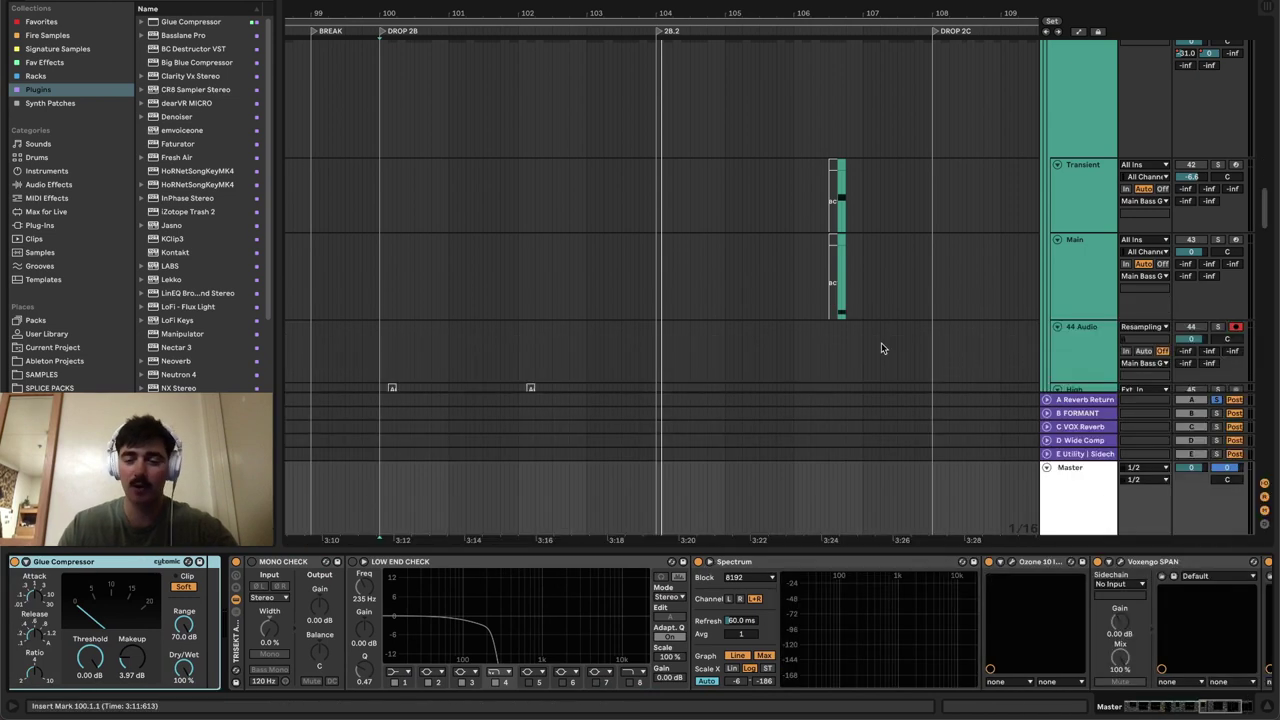
- Fold the DROP group and its parent BASS/SYNTH group
scroll(881, 342, "up", 6)
left_click(1086, 171)
left_click(1050, 168)
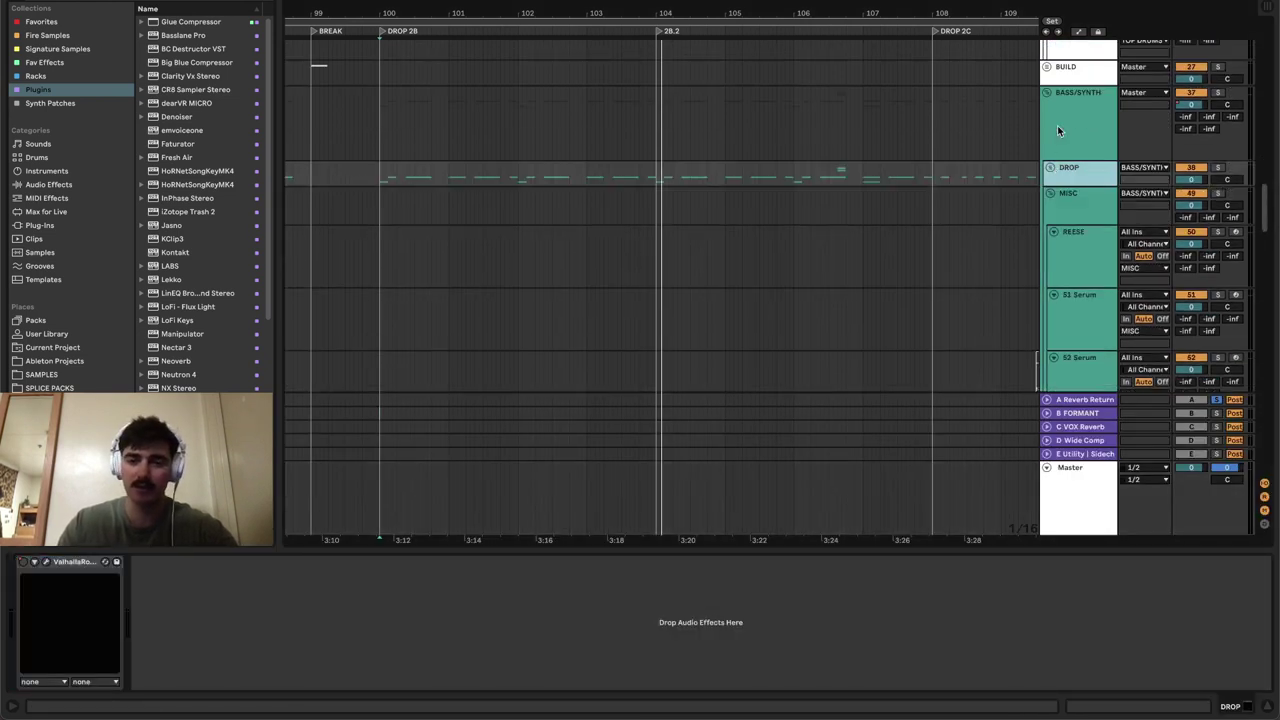
left_click(1057, 122)
left_click(1047, 93)
- Fold the TOP DRUMS, DRUMS, DROP FX and VOCALS groups
scroll(1071, 122, "up", 10)
scroll(1088, 155, "up", 10)
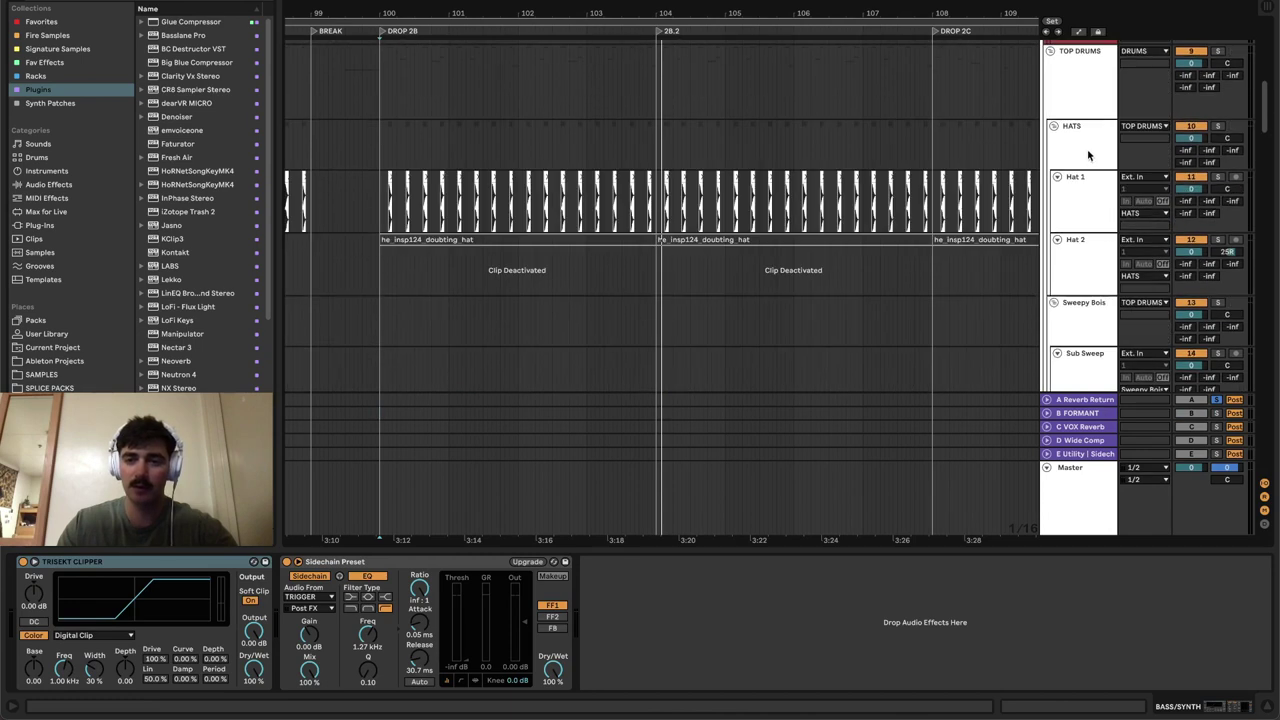
left_click(1061, 281)
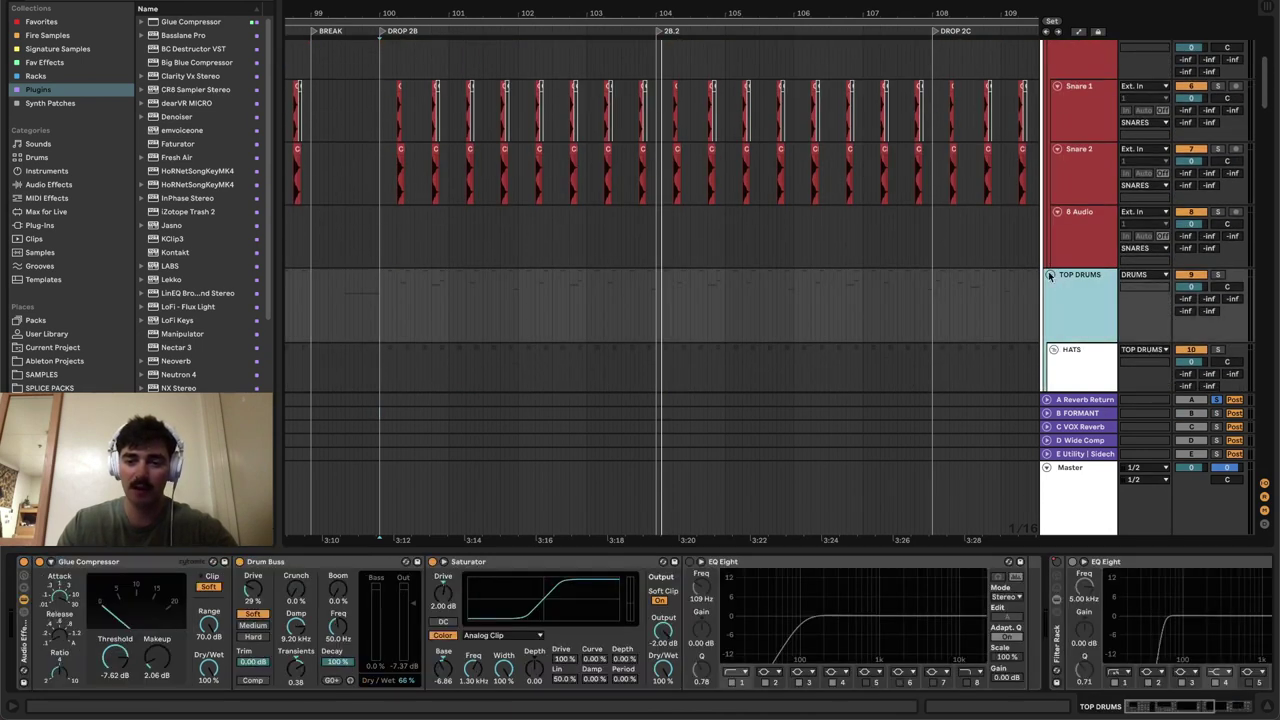
left_click(1050, 276)
scroll(1070, 200, "up", 5)
left_click(1045, 44)
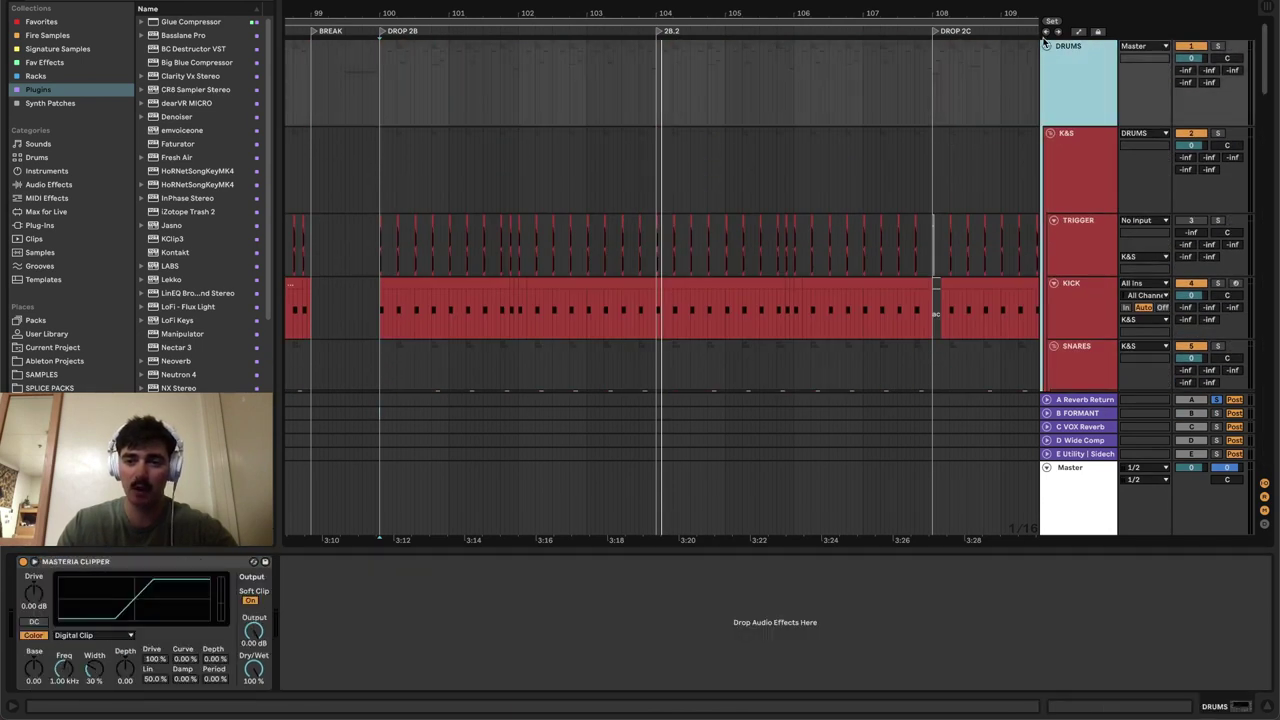
left_click(1046, 45)
left_click(1047, 159)
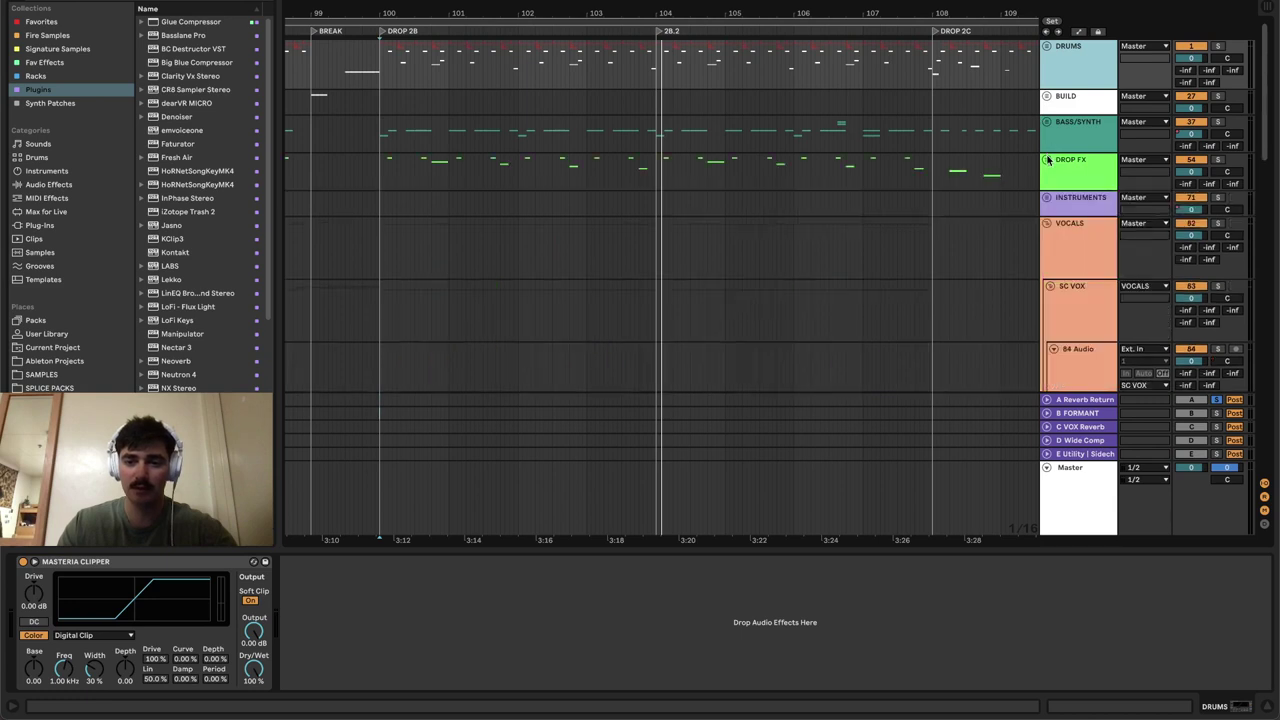
left_click(1047, 223)
- Examine the start of the Master track's device chain, focusing on the first Utility and its Bass Mono setting
left_click(1081, 515)
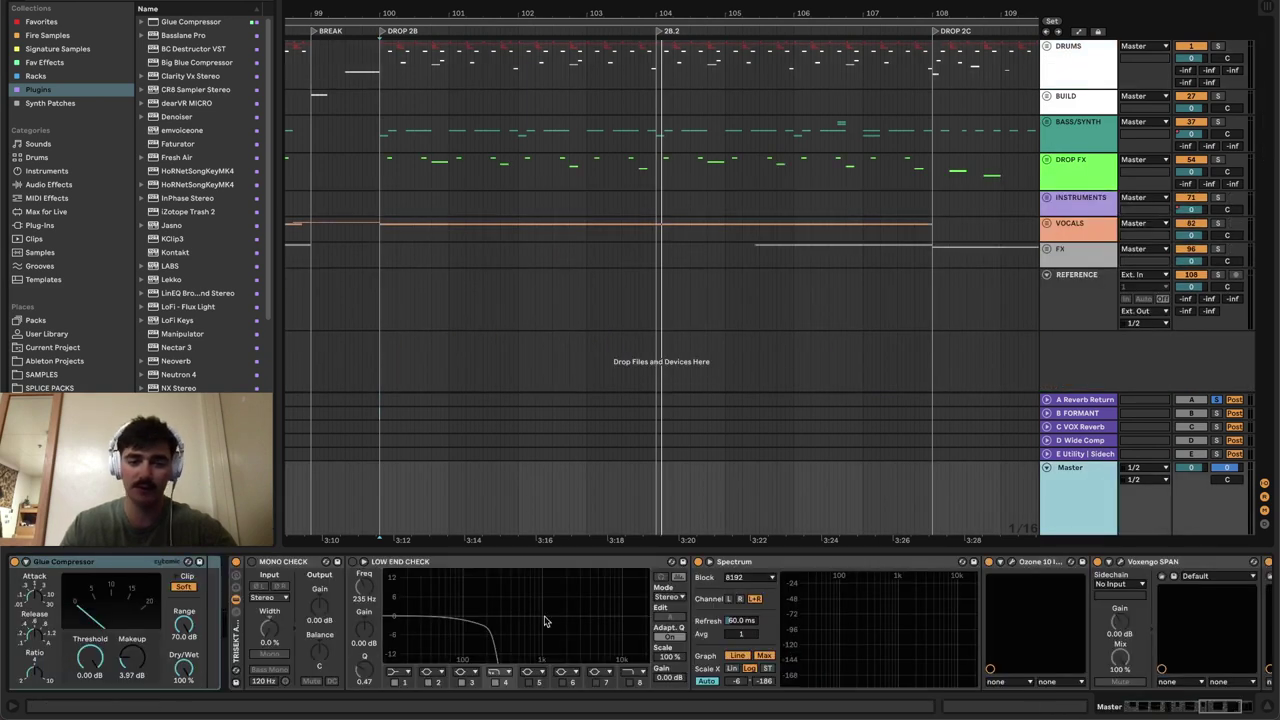
left_click_drag(1225, 710, 1019, 710)
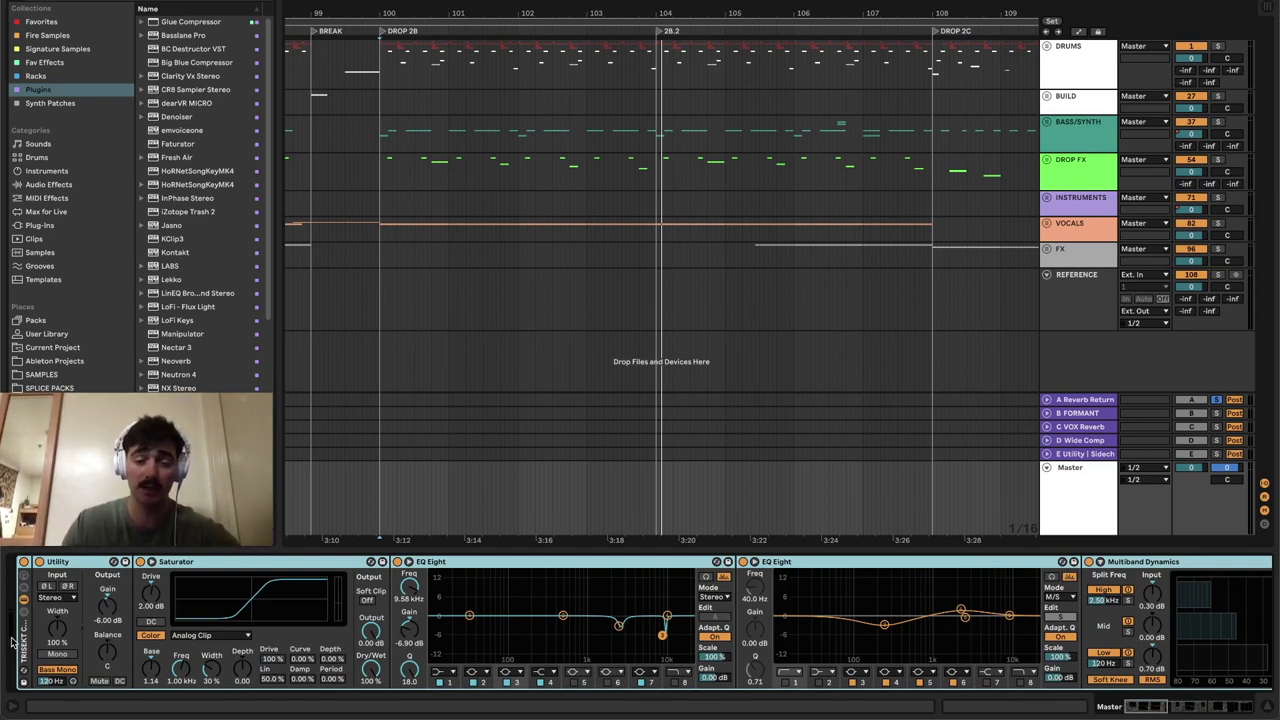
left_click(88, 563)
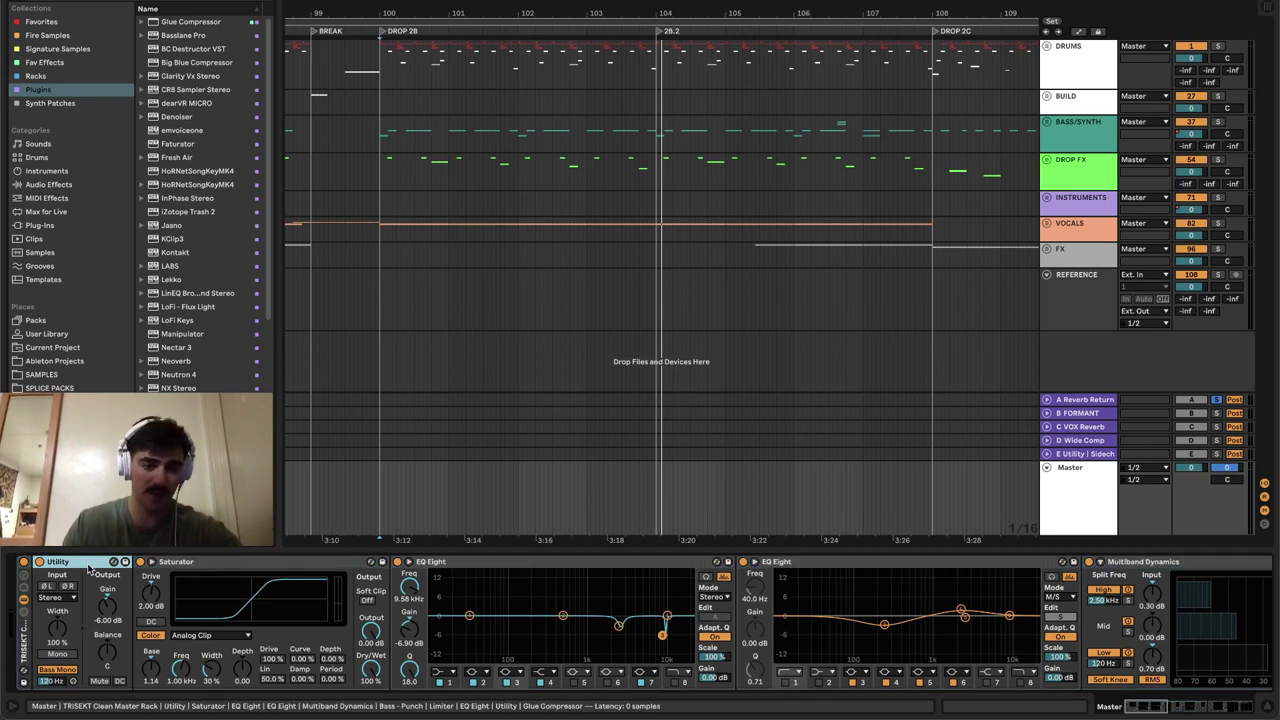
left_click(59, 668)
left_click(61, 669)
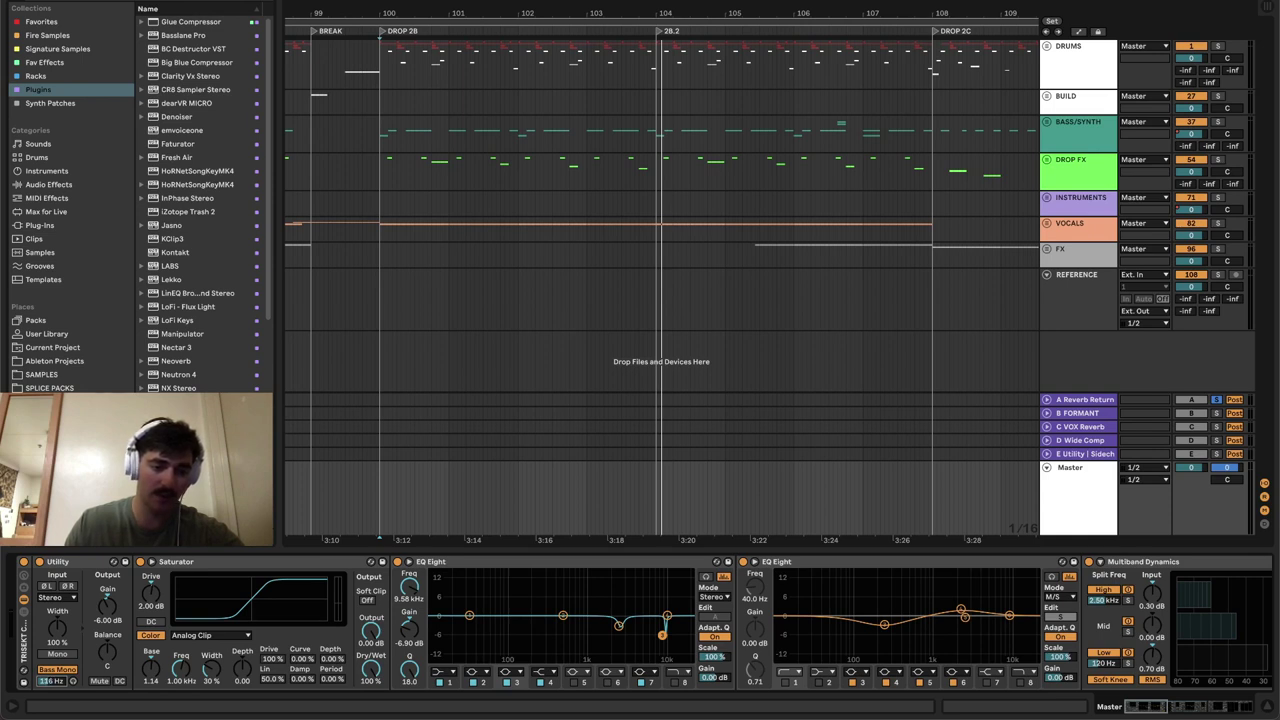
left_click(84, 606)
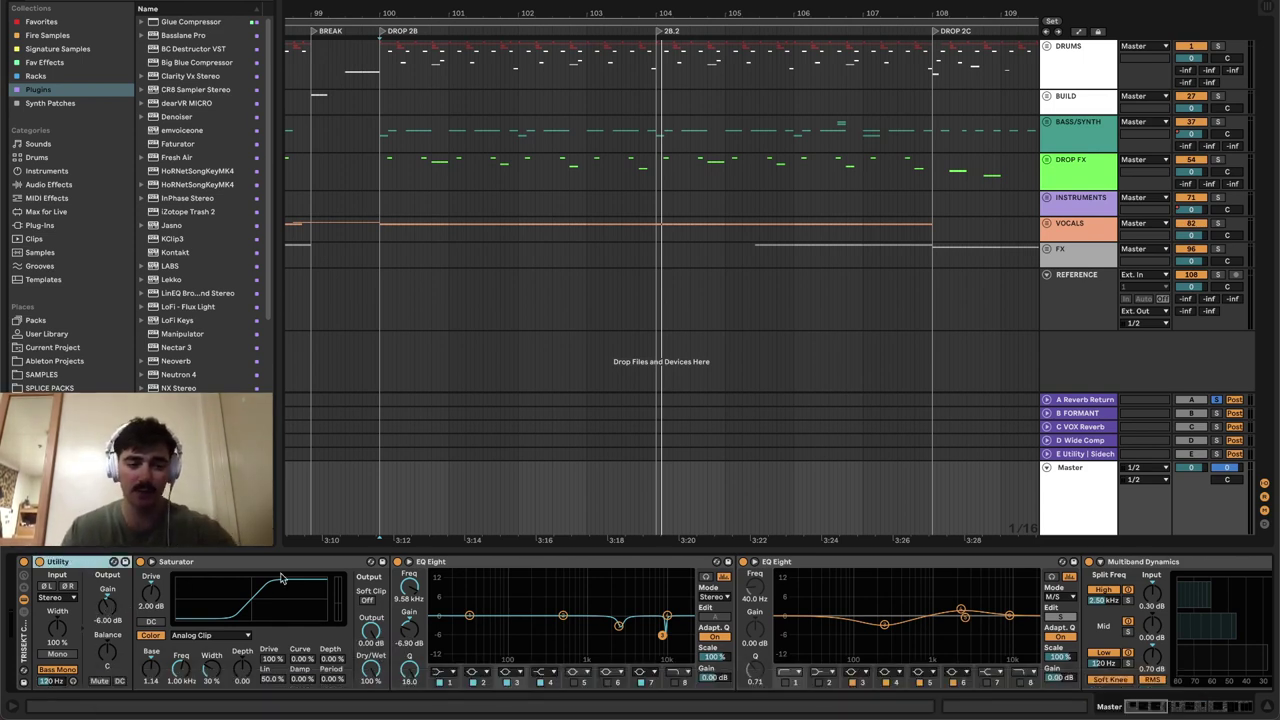
- Examine the Master rack's Saturator, first EQ Eight, Bass - Punch compressor and Limiter in turn
left_click(222, 573)
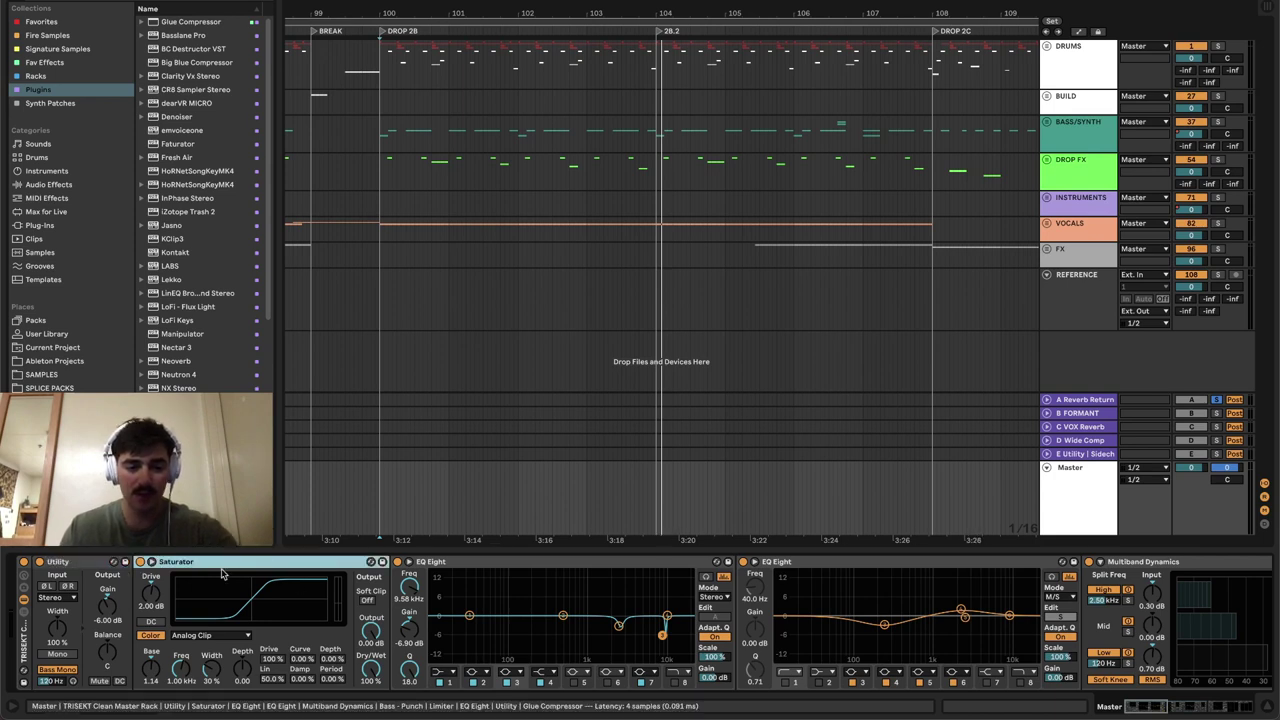
left_click(585, 570)
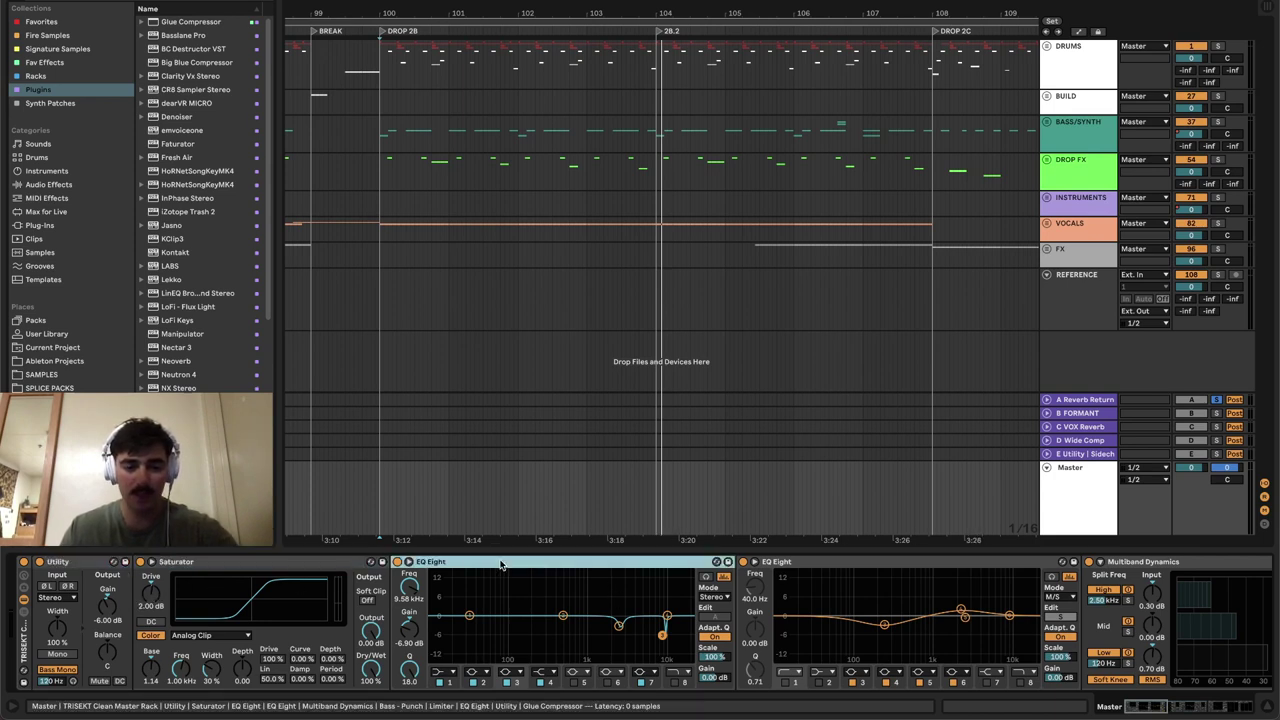
mouse_move(1140, 700)
left_mouse_down()
mouse_move(1188, 710)
mouse_move(1138, 707)
mouse_move(1164, 700)
left_mouse_up()
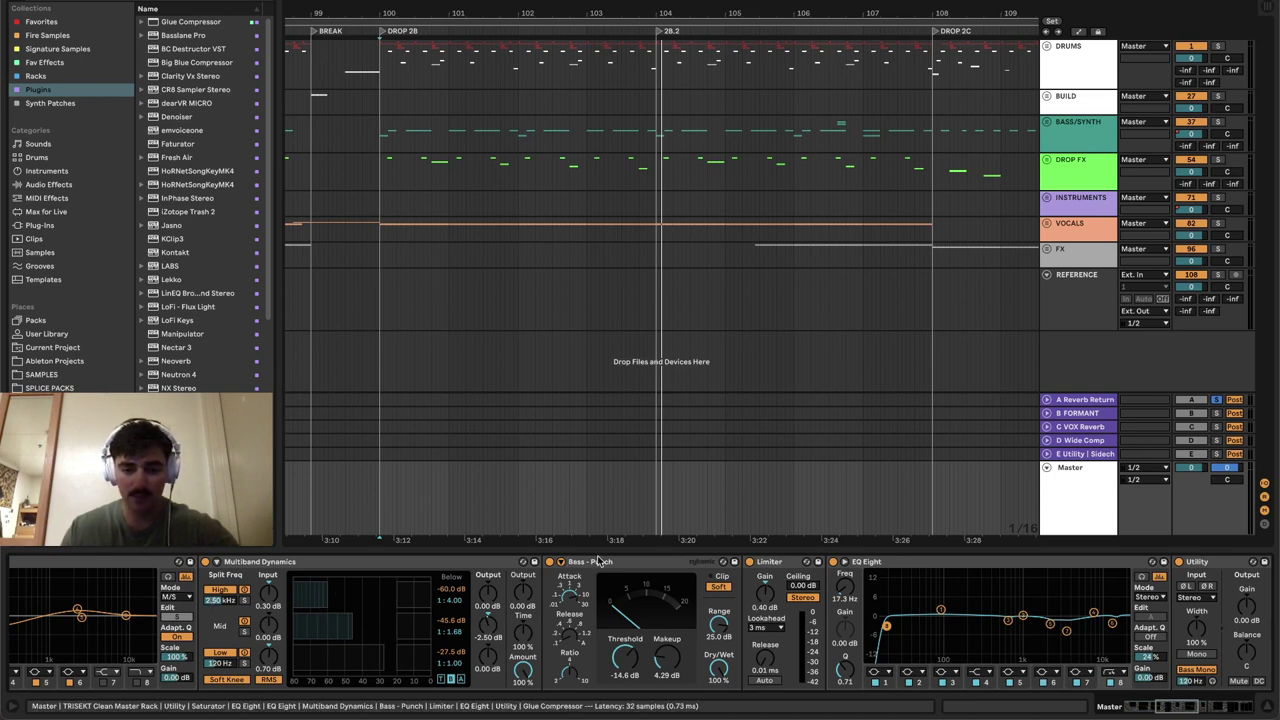
left_click(565, 583)
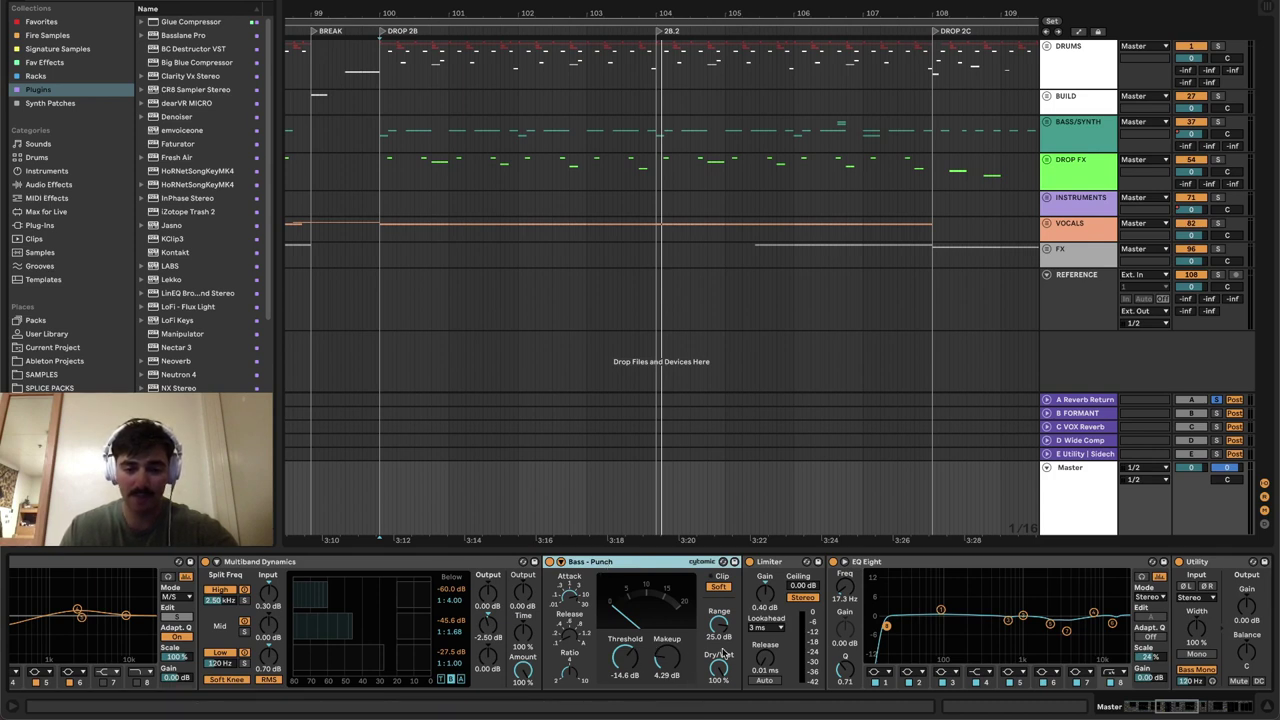
left_click(806, 586)
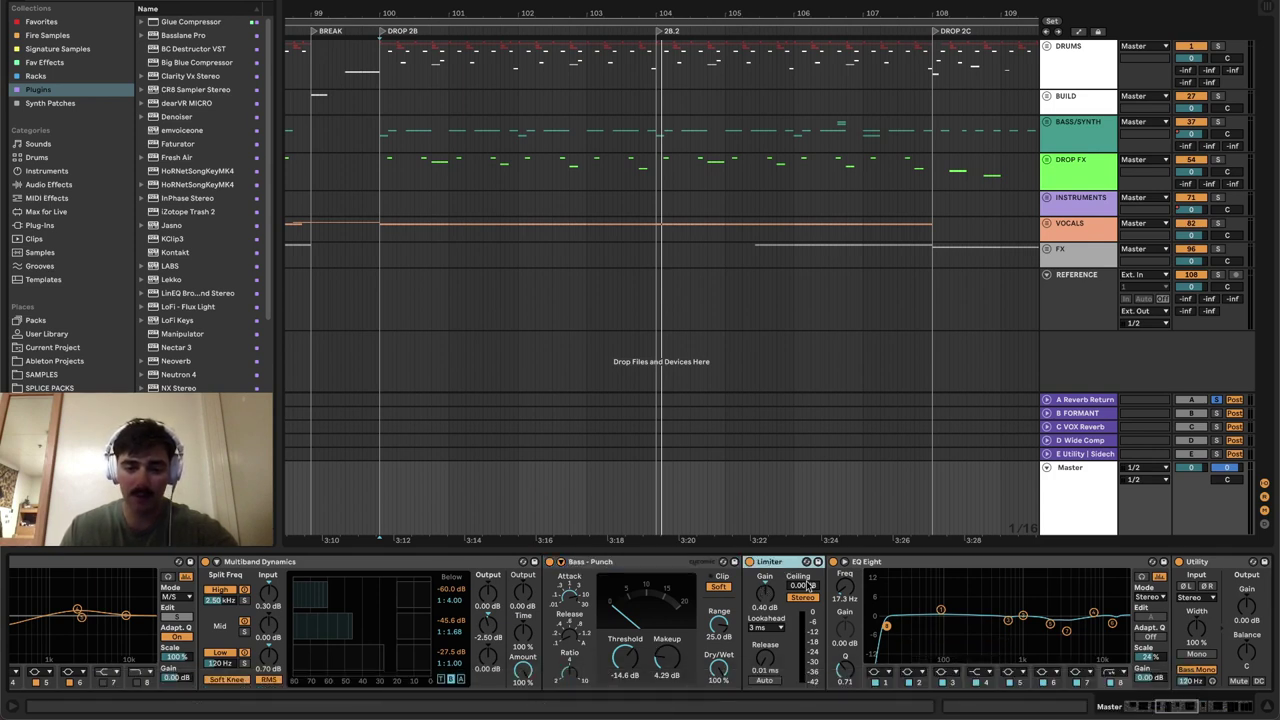
left_click(771, 627)
left_click(772, 628)
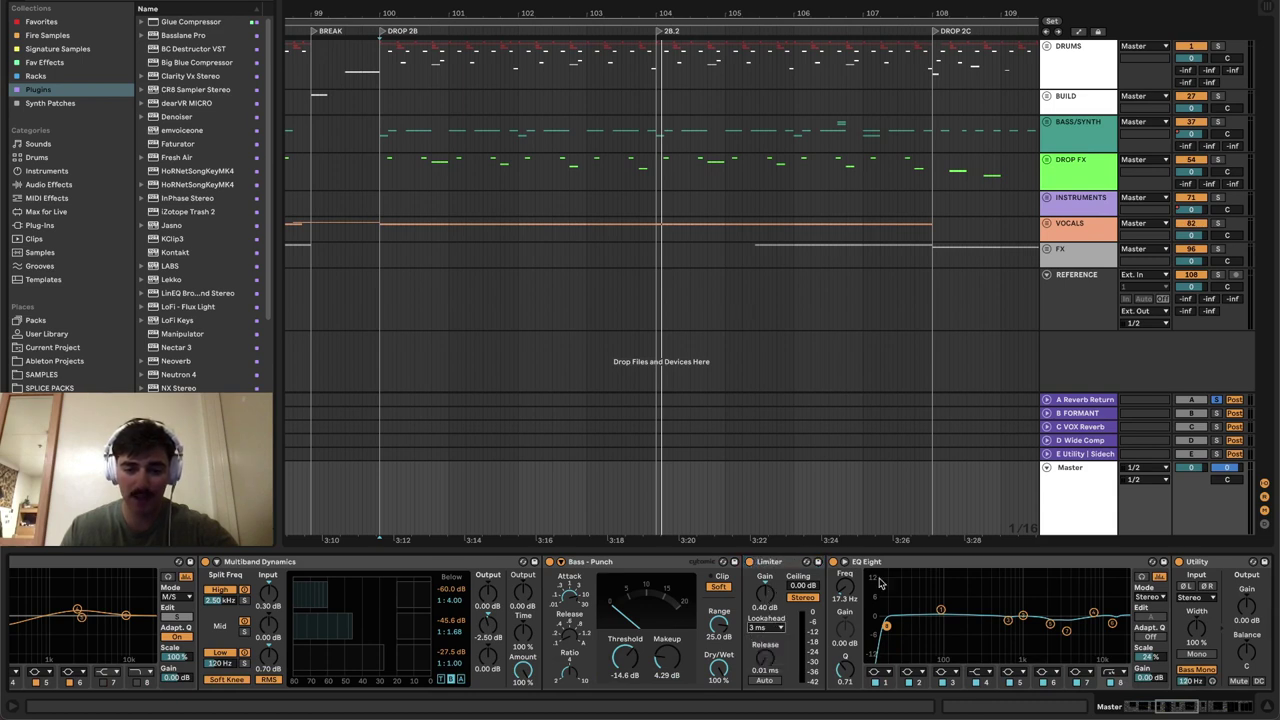
- Examine the EQ Eight after the Limiter and its bands, undoing any accidental change to its controls
left_click(930, 564)
left_click_drag(1165, 706, 1180, 706)
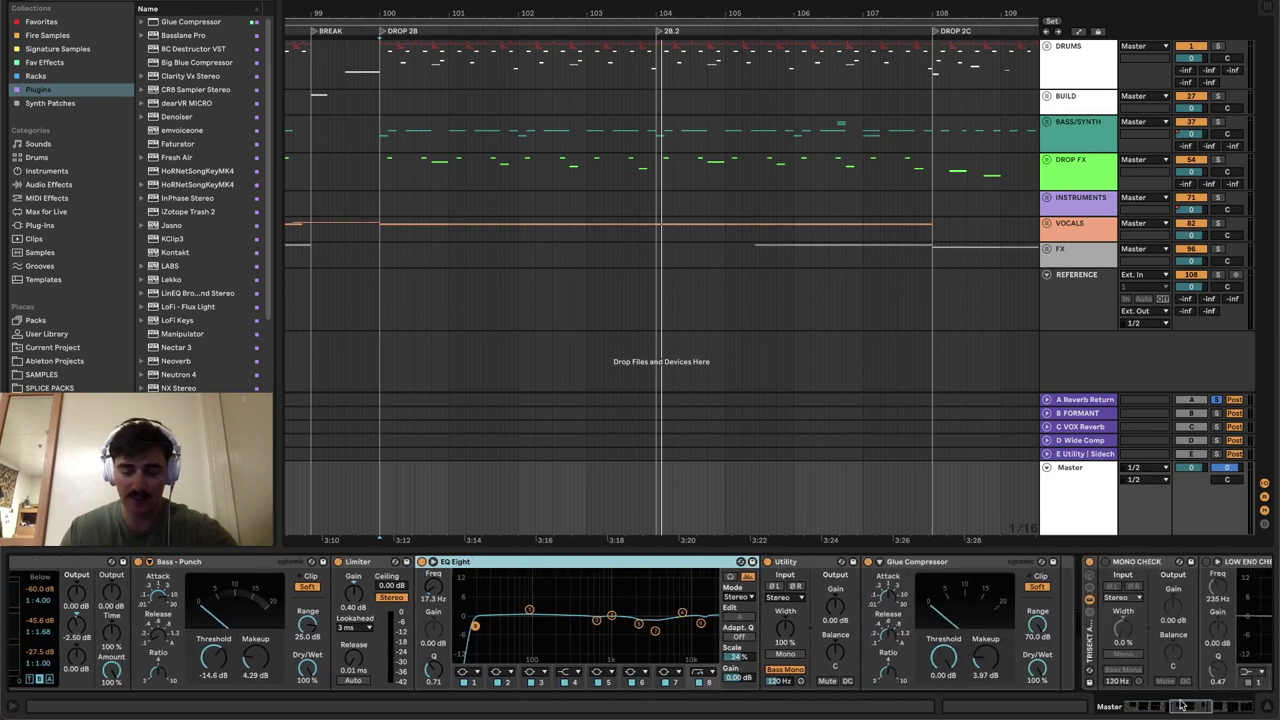
left_click_drag(445, 597, 445, 570)
key("super+z")
left_click(575, 566)
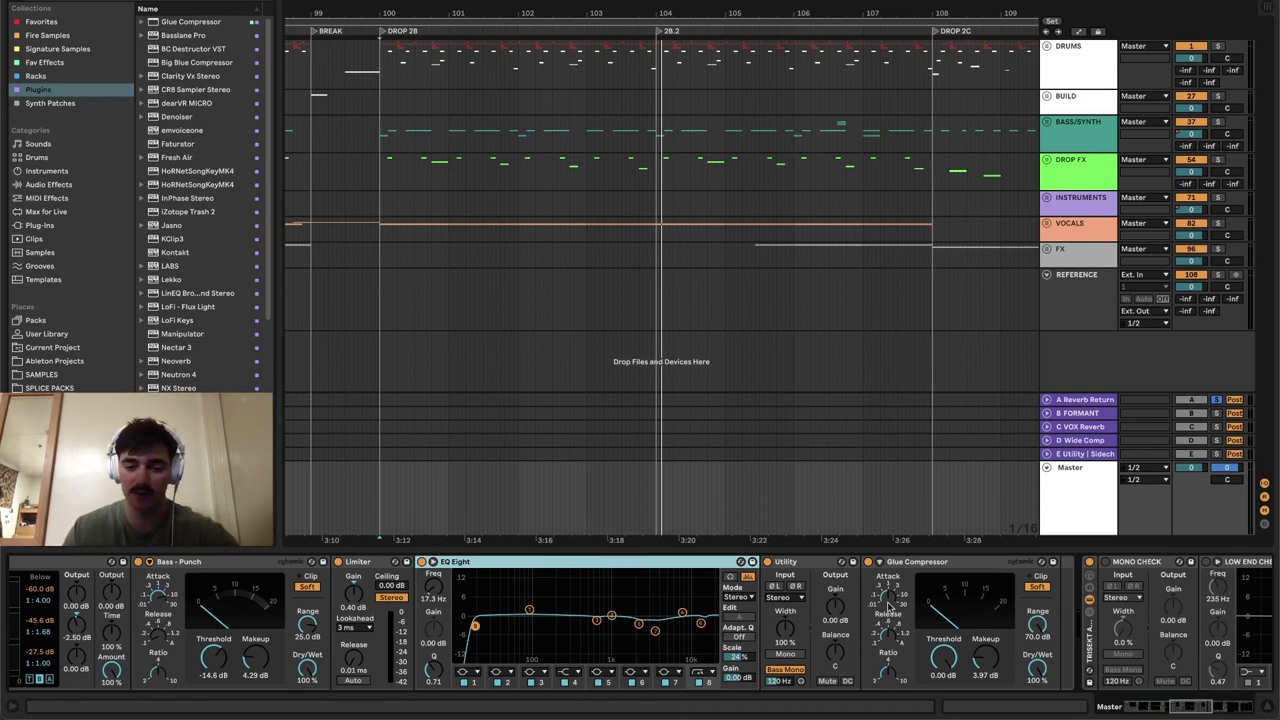
left_click(826, 566)
left_click(638, 595)
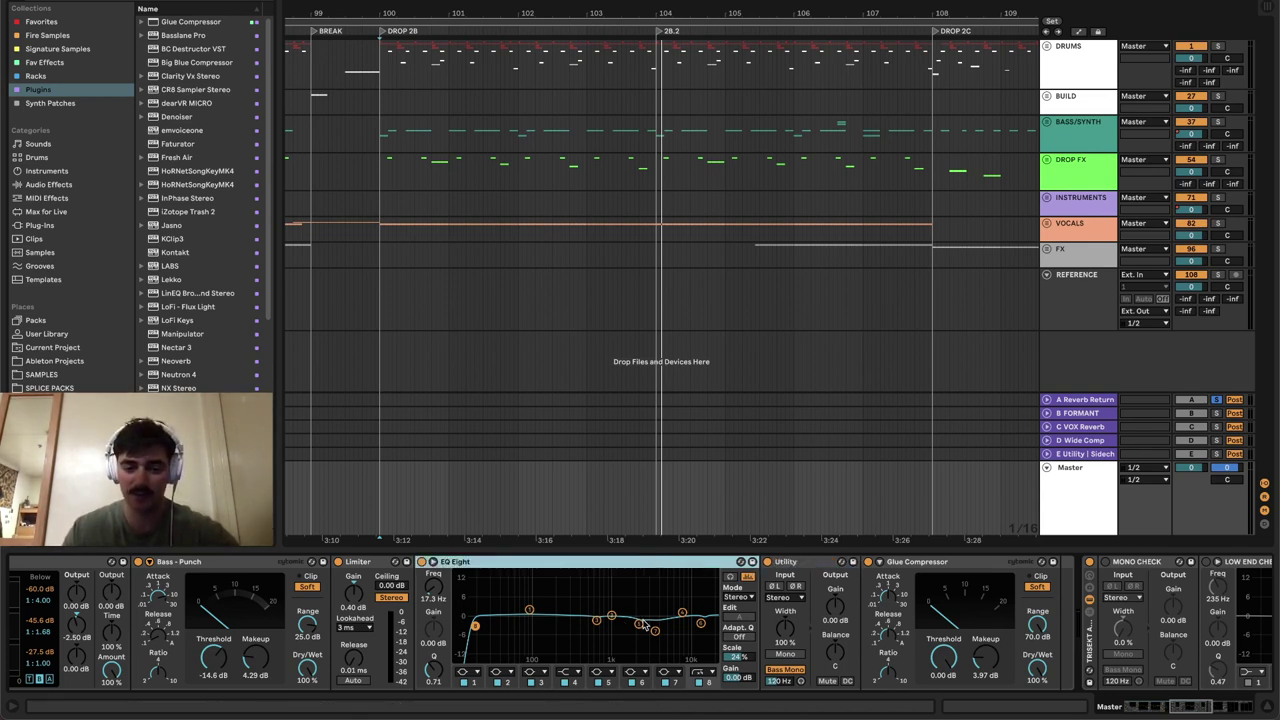
left_click(700, 622)
- Expand and enlarge that EQ Eight's curve display, examine its bands, and collapse the display again
left_click(433, 562)
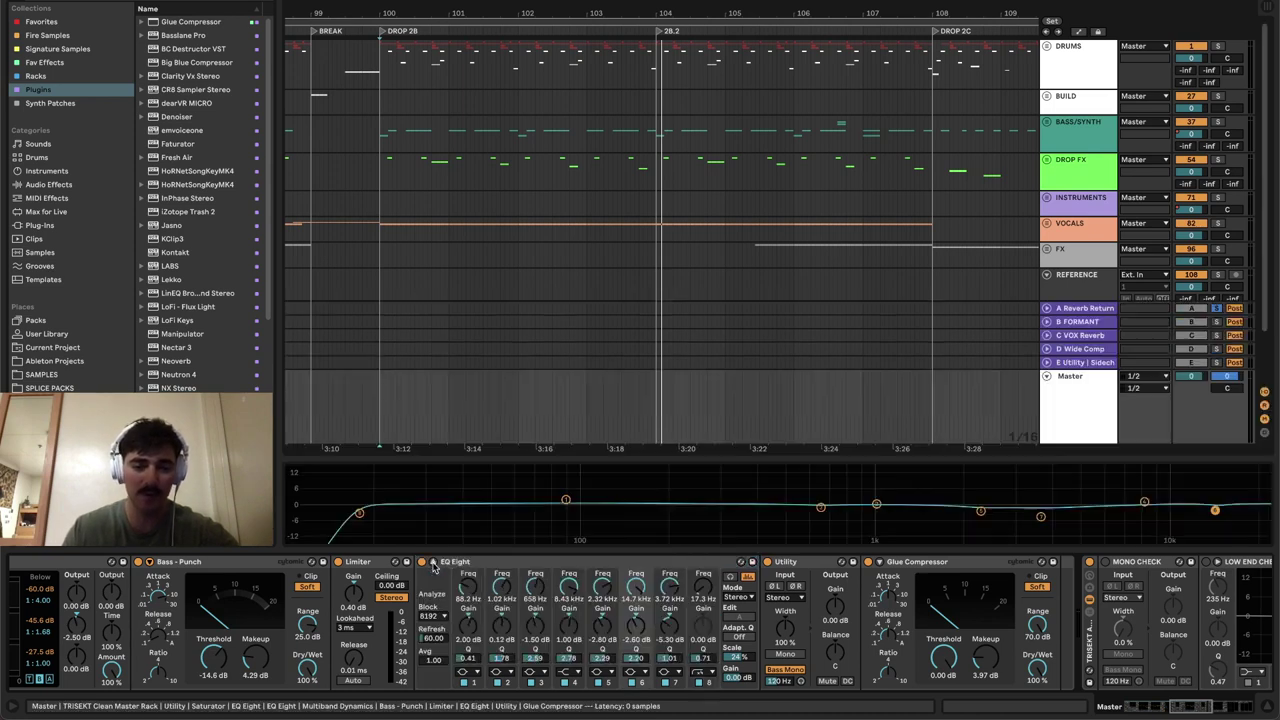
left_click_drag(822, 445, 775, 83)
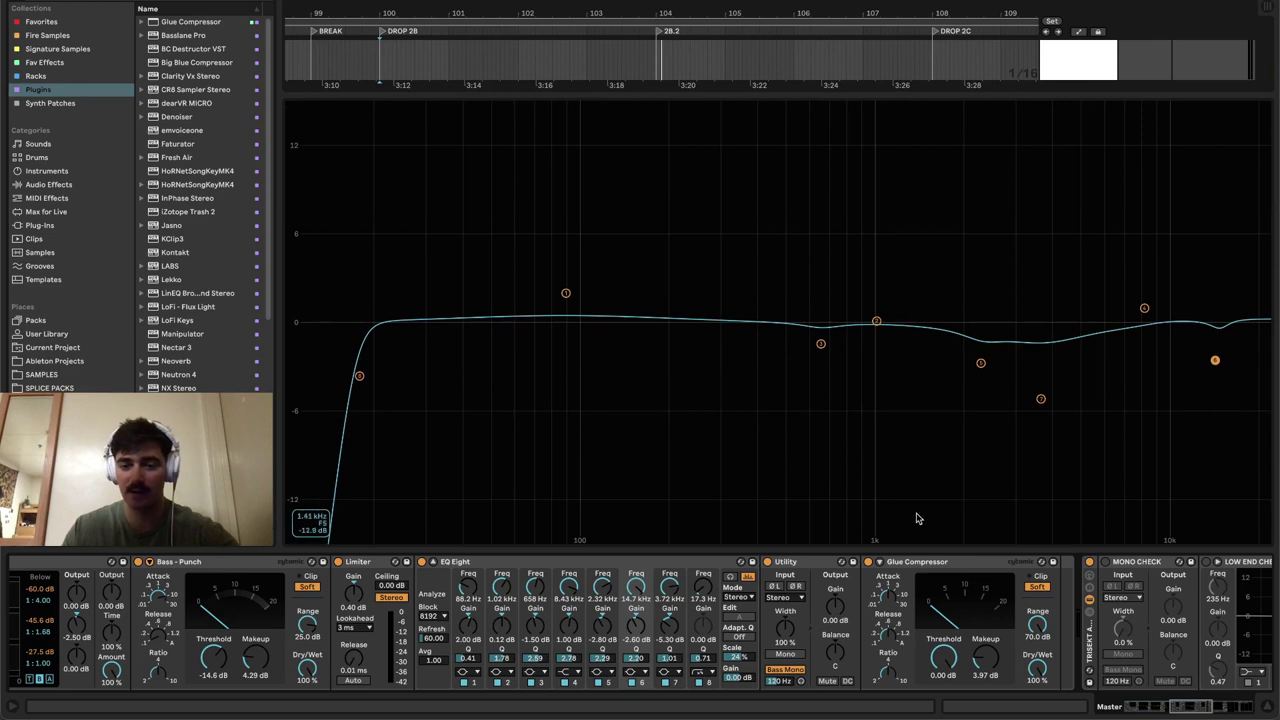
left_click_drag(673, 626, 673, 594)
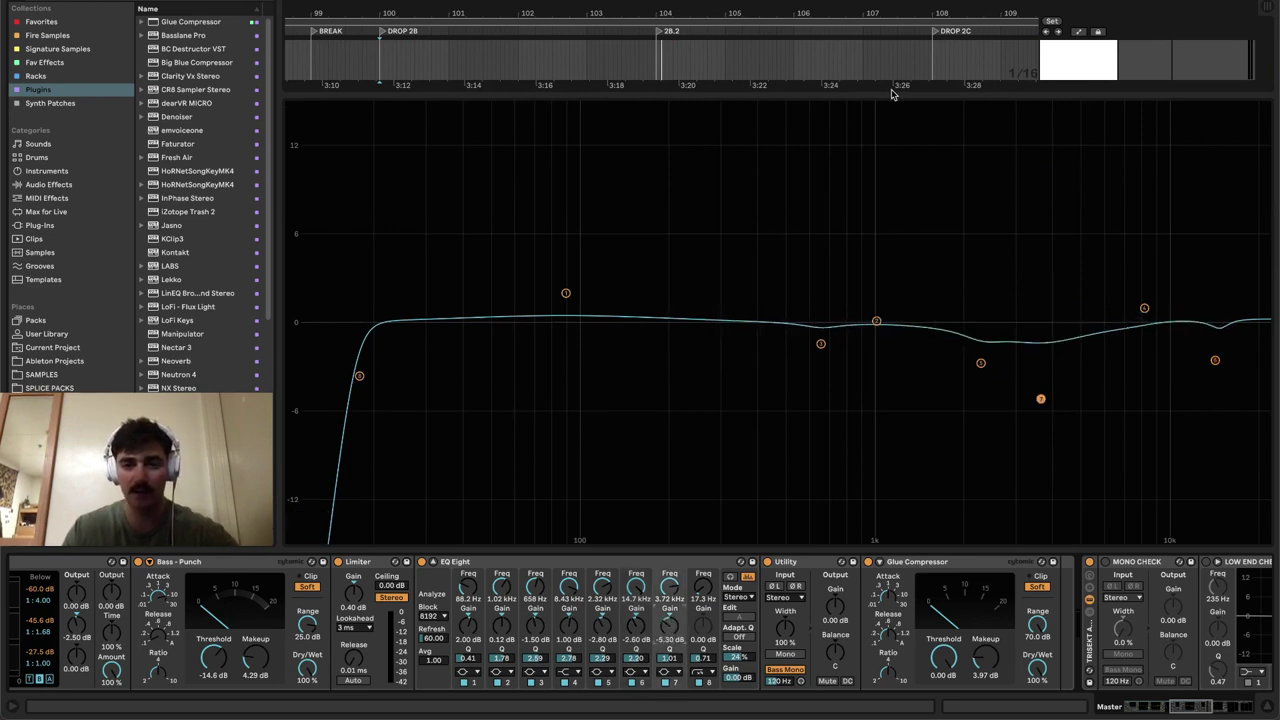
left_click_drag(892, 95, 795, 660)
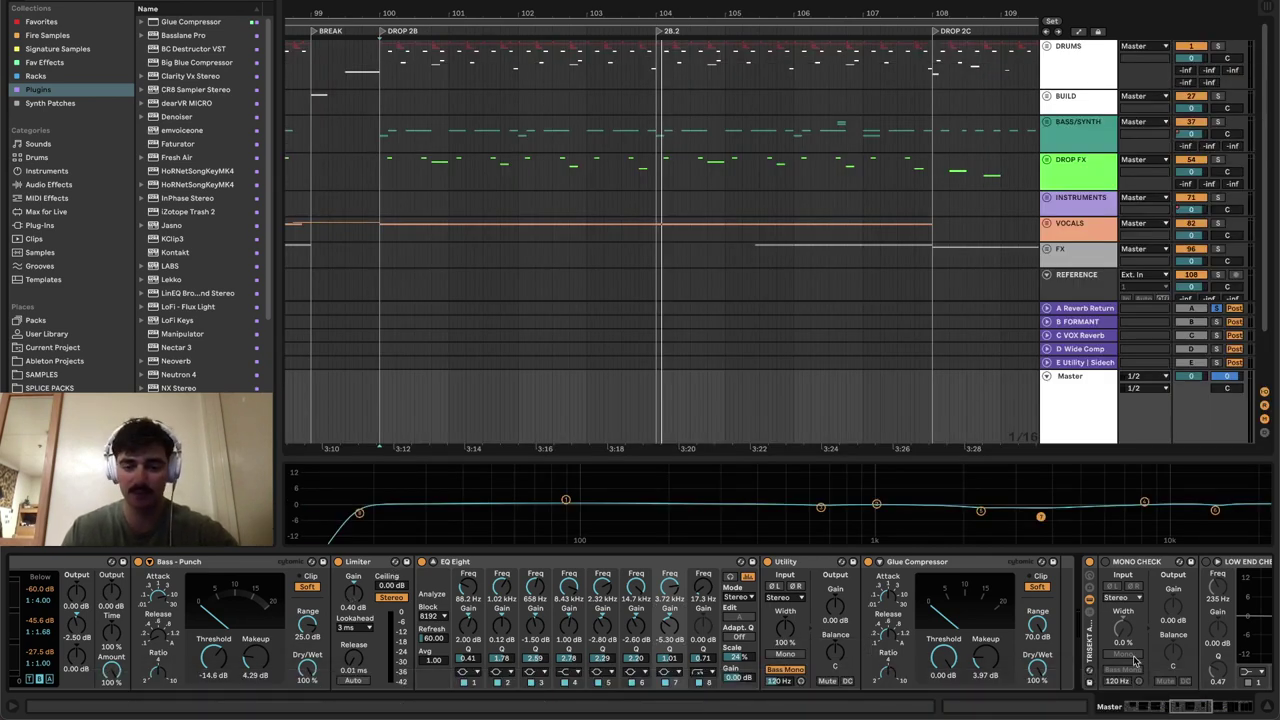
left_click(1203, 713)
left_click_drag(1203, 713, 1174, 711)
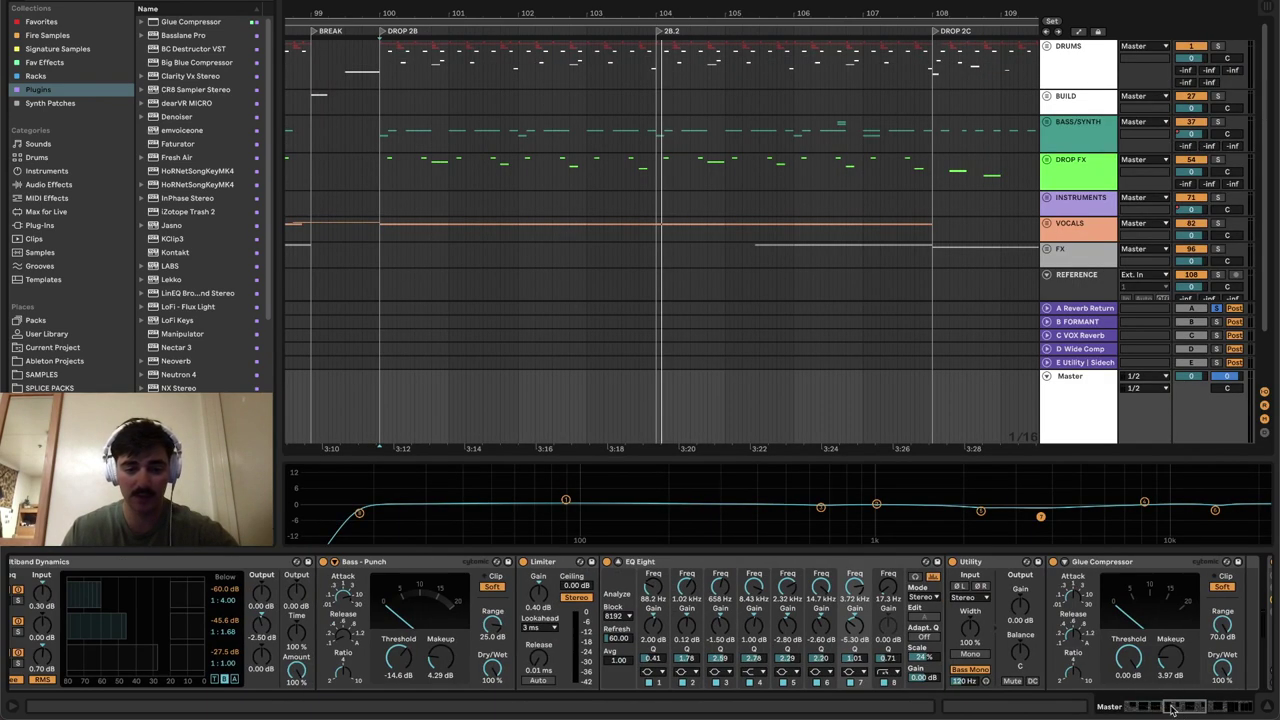
left_click(620, 562)
- Examine the Bass Mono setting of the Utility before the Glue Compressor in the Master chain
left_click(1006, 579)
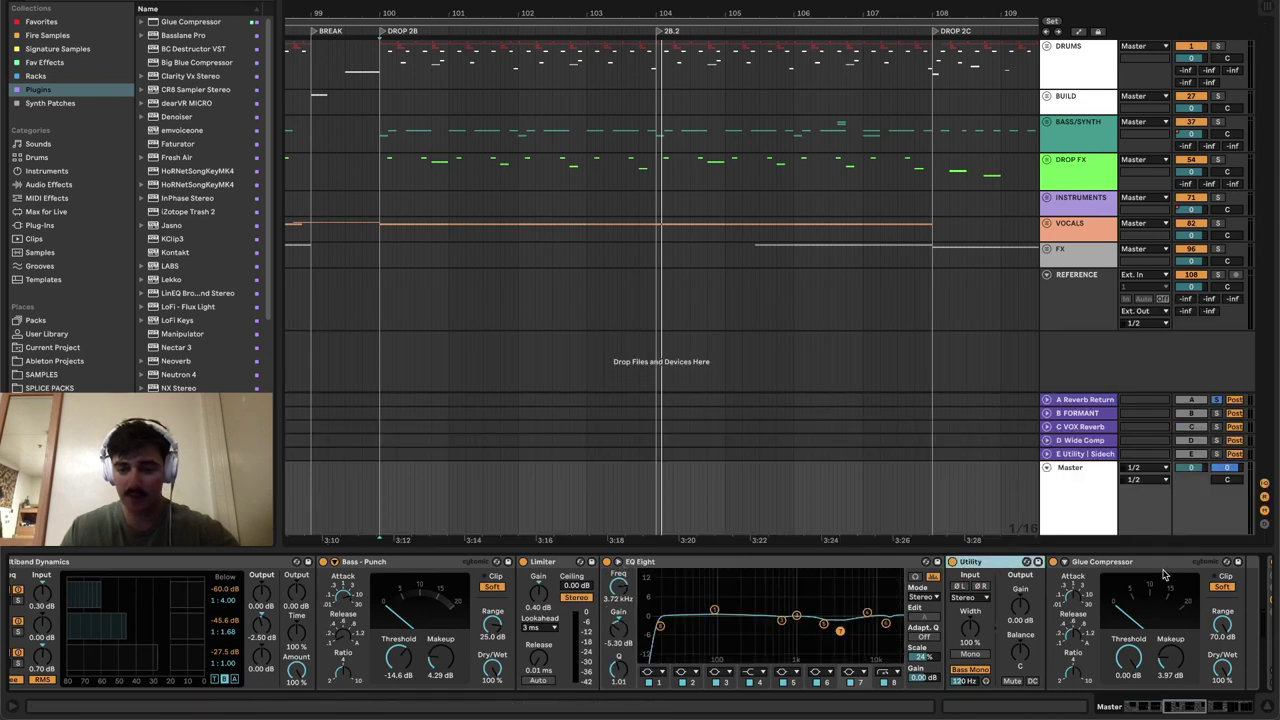
left_click(970, 668)
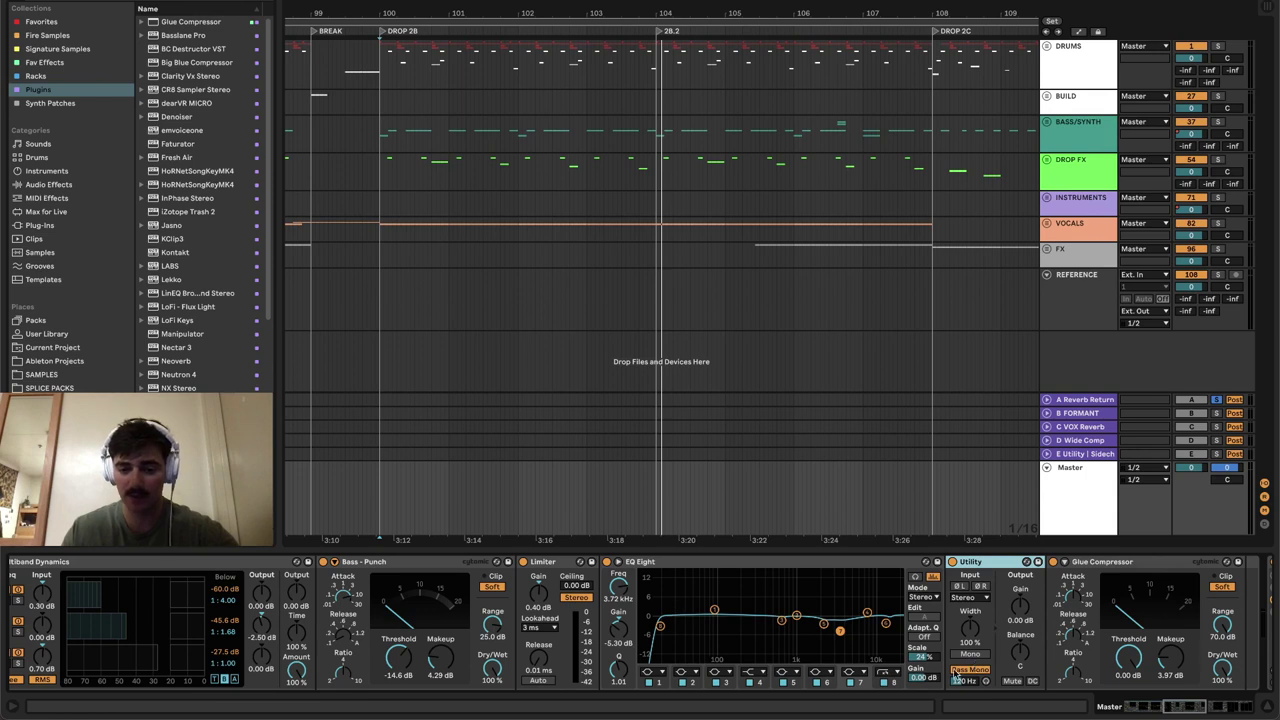
left_click_drag(1188, 705, 1205, 707)
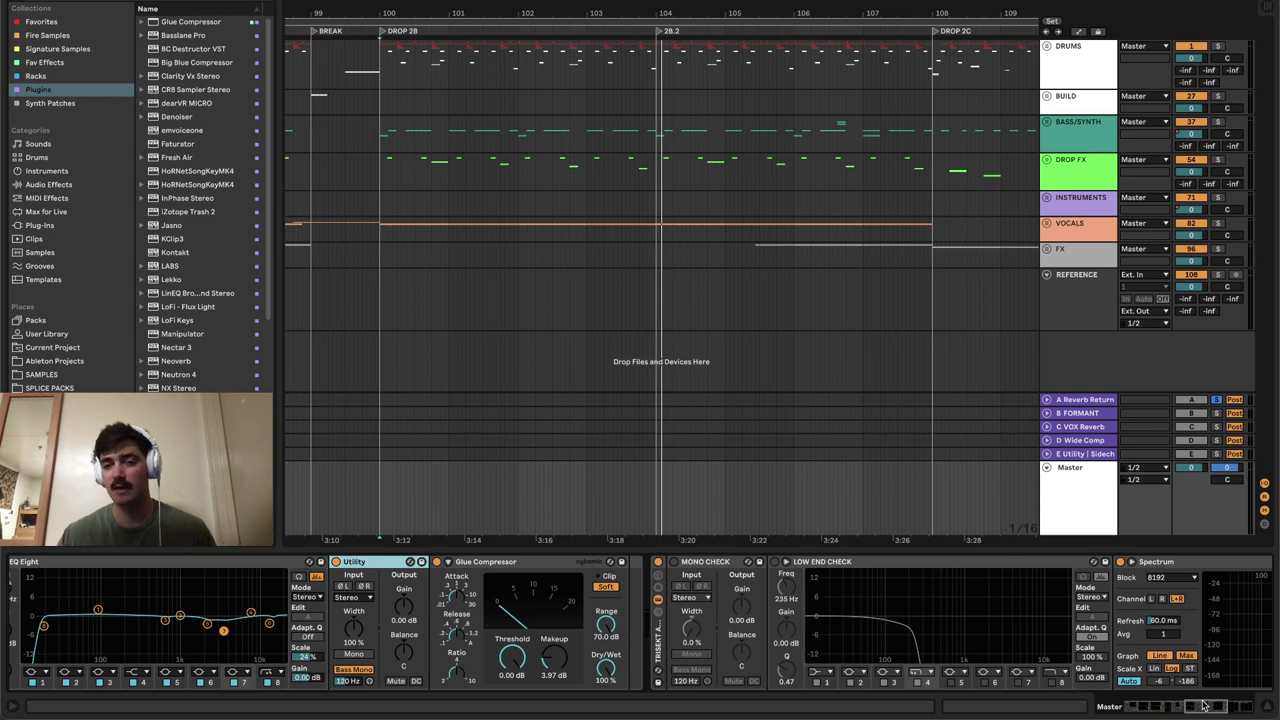
- Unfold the DRUMS group and locate the first clap clips on the snare tracks in DROP 2B
left_click(1097, 121)
left_click(1053, 51)
left_click(1047, 46)
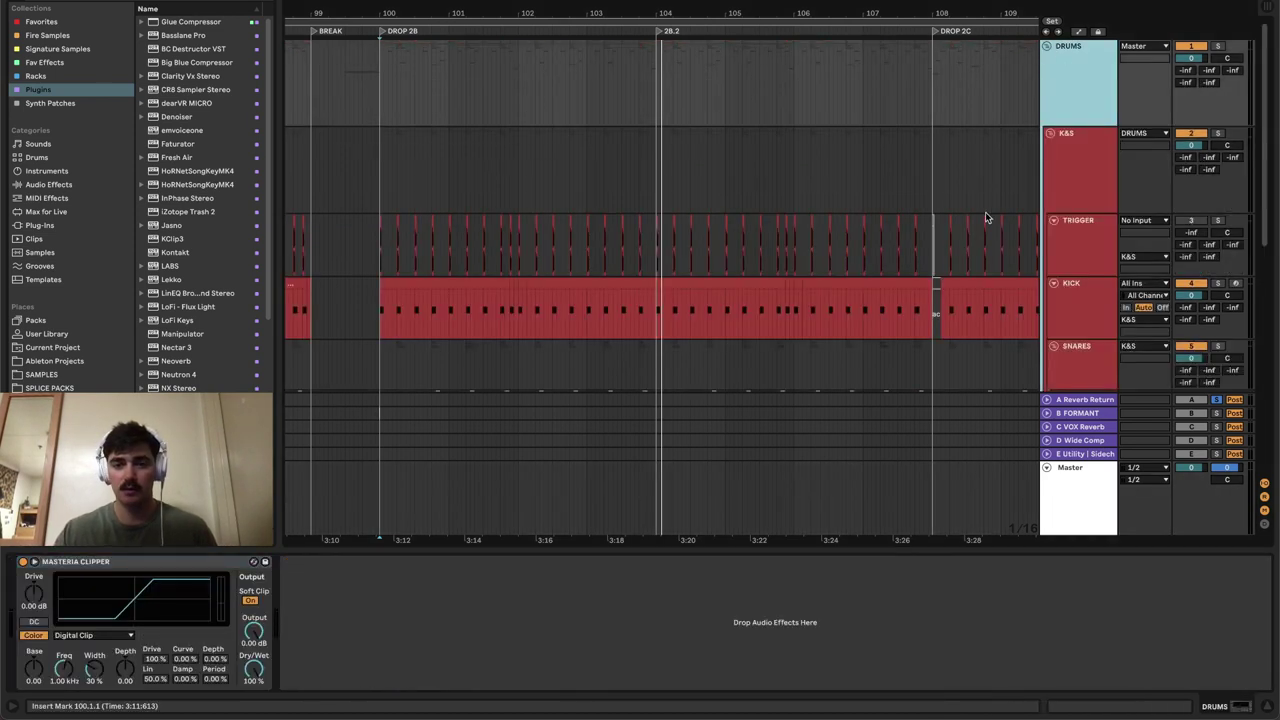
scroll(800, 213, "down", 3)
scroll(460, 215, "down", 3)
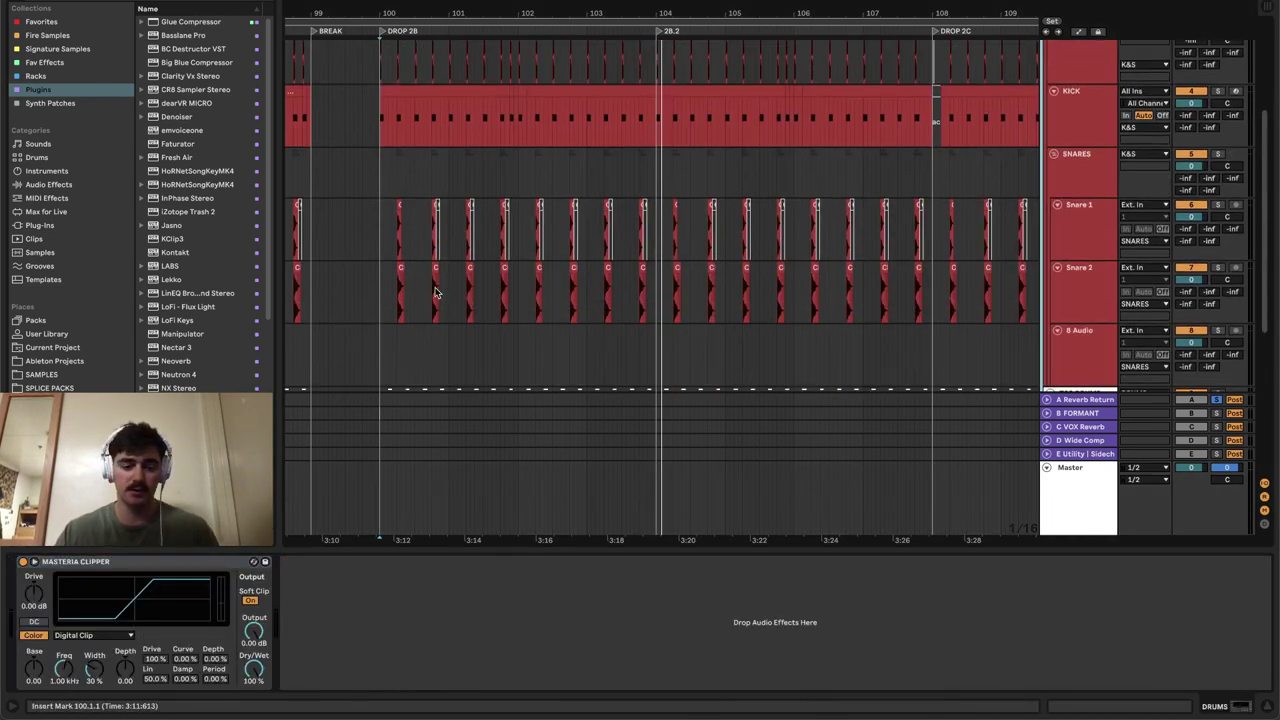
scroll(410, 284, "up", 5)
scroll(407, 281, "up", 5)
left_click_drag(615, 240, 1043, 178)
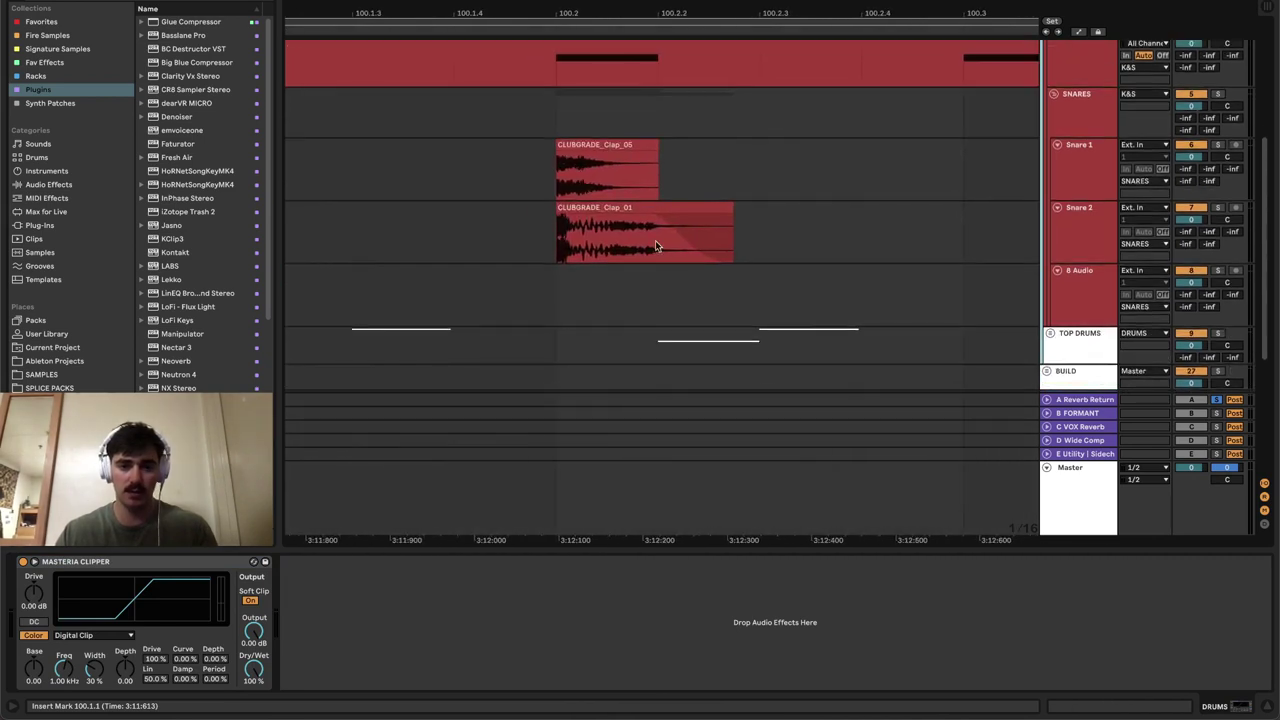
- Enlarge the Snare 2 track and examine the two stereo channels of the CLUBGRADE_Clap_01 waveform at sample level
left_click(728, 254)
left_click_drag(1071, 262, 1070, 487)
scroll(640, 245, "down", 3)
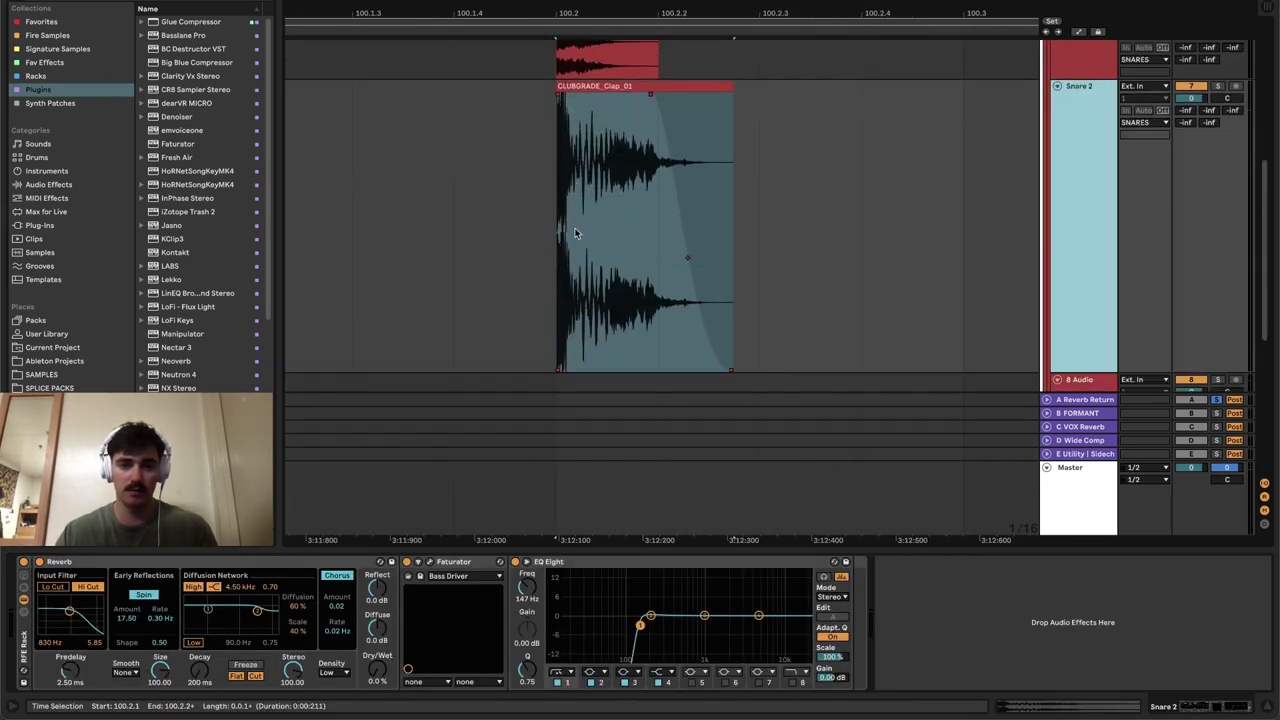
scroll(574, 227, "up", 5)
scroll(485, 249, "up", 10)
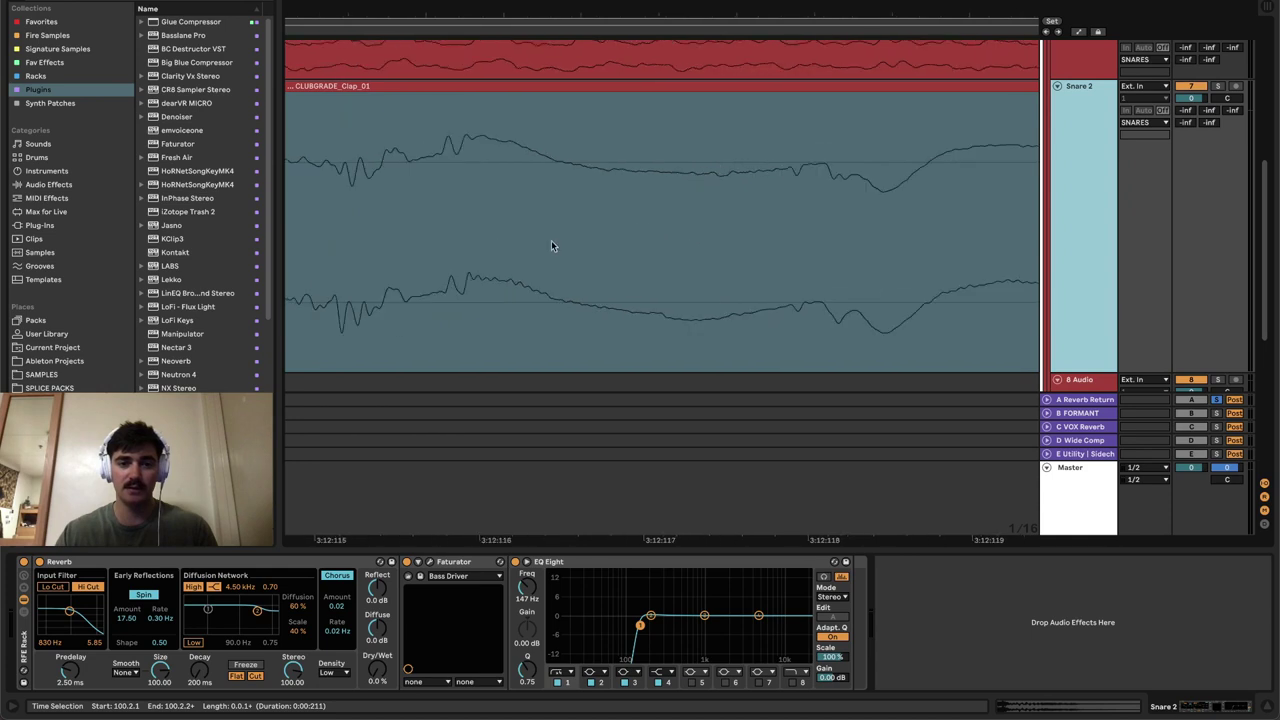
scroll(517, 231, "up", 5)
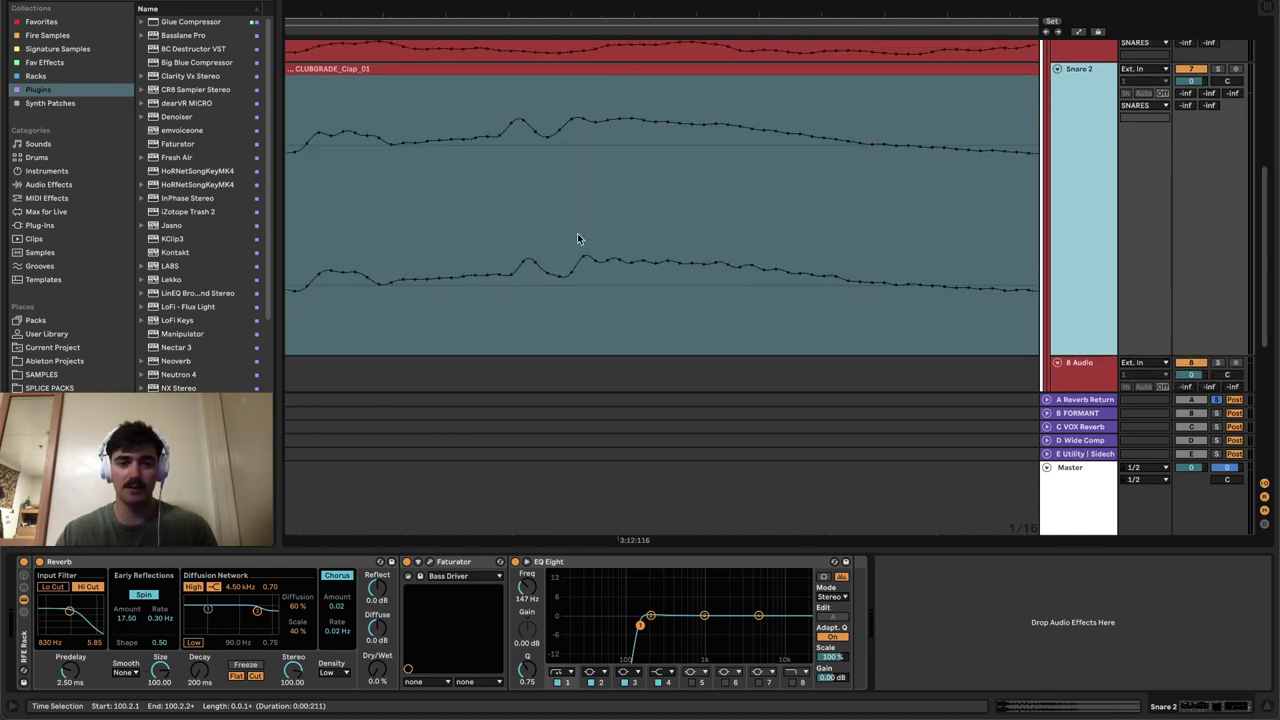
scroll(577, 233, "down", 3)
left_click_drag(1085, 234, 1085, 380)
left_click(557, 165)
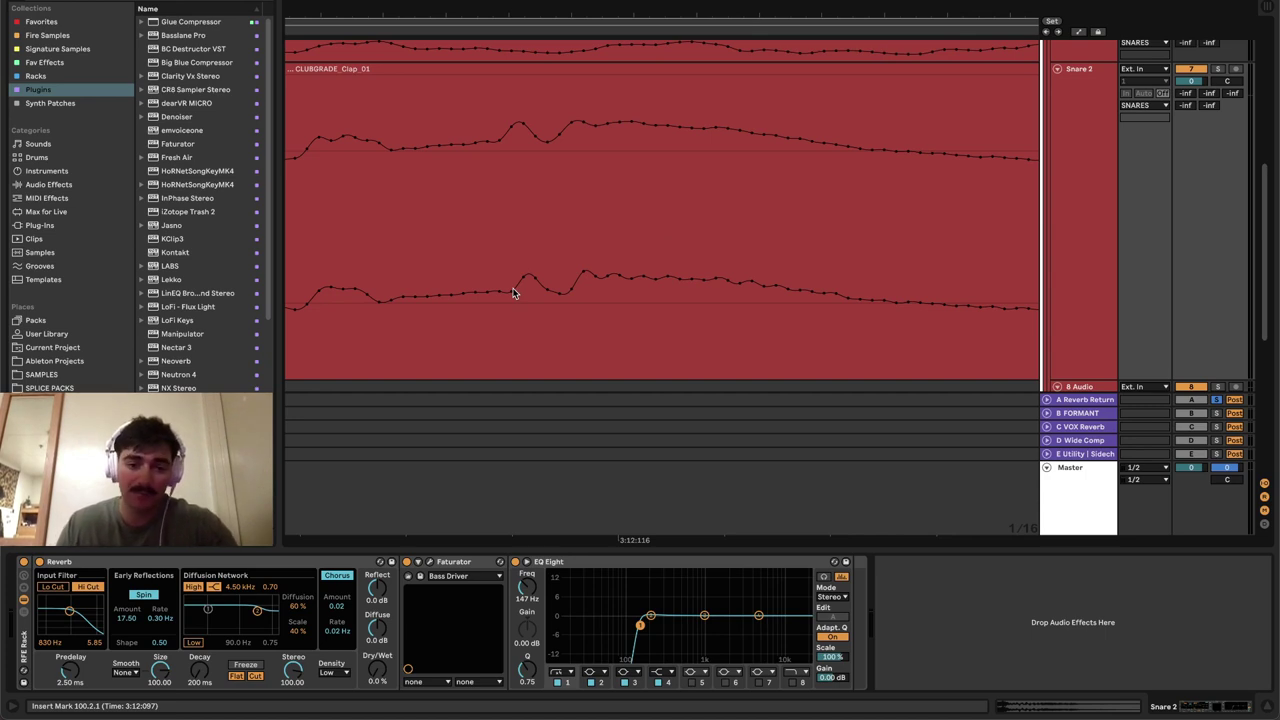
scroll(530, 293, "up", 3)
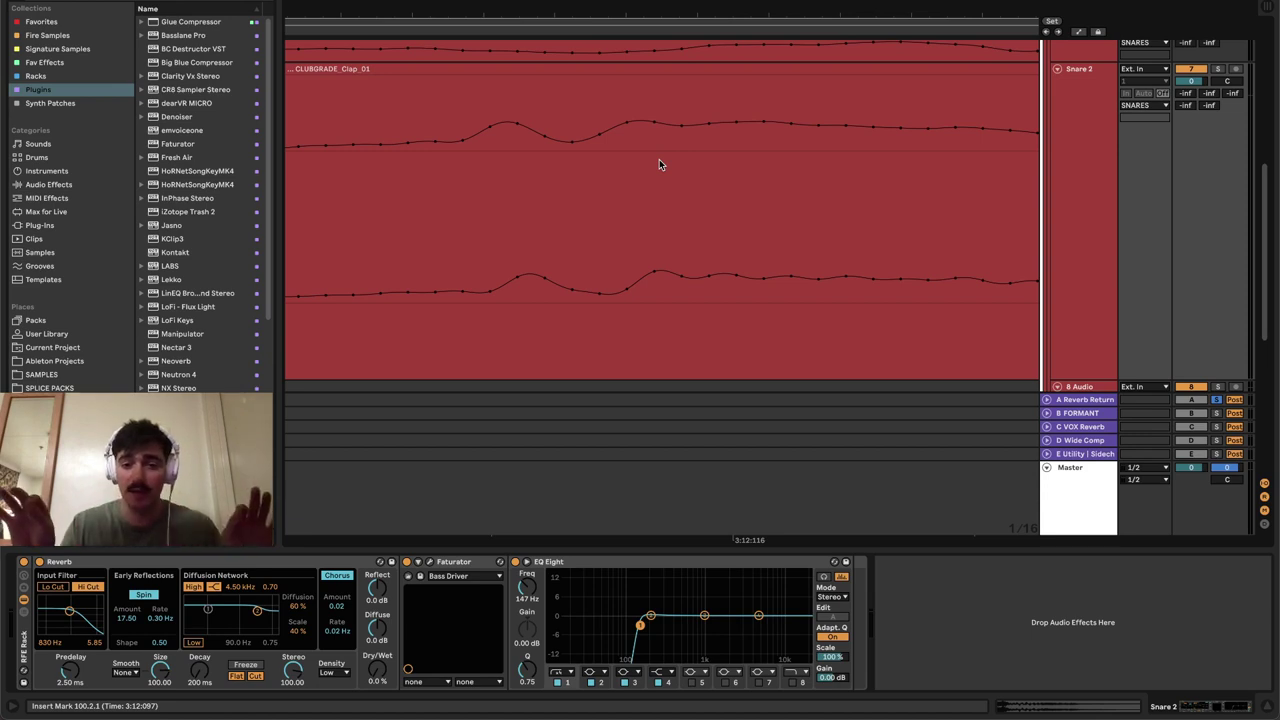
- Return to the Master track's device chain and examine the Utility before the Glue Compressor
left_click(1100, 495)
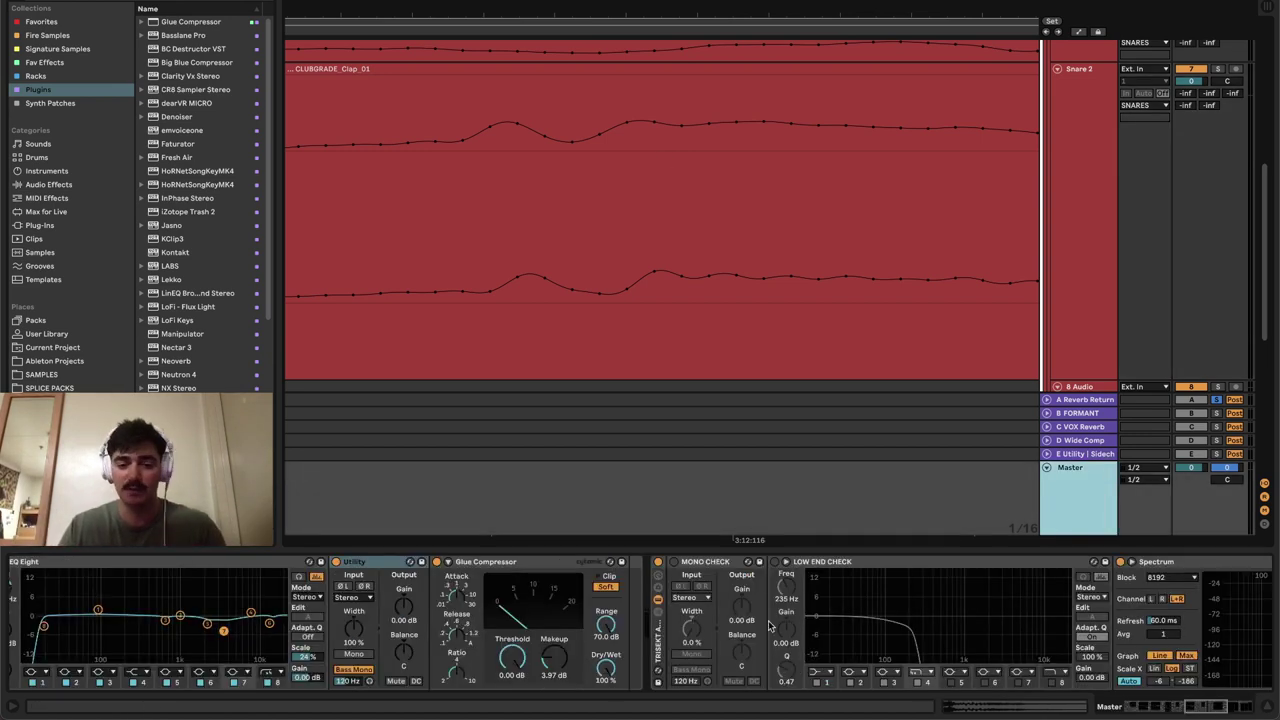
mouse_move(1198, 710)
left_mouse_down()
mouse_move(1238, 710)
mouse_move(1185, 708)
left_mouse_up()
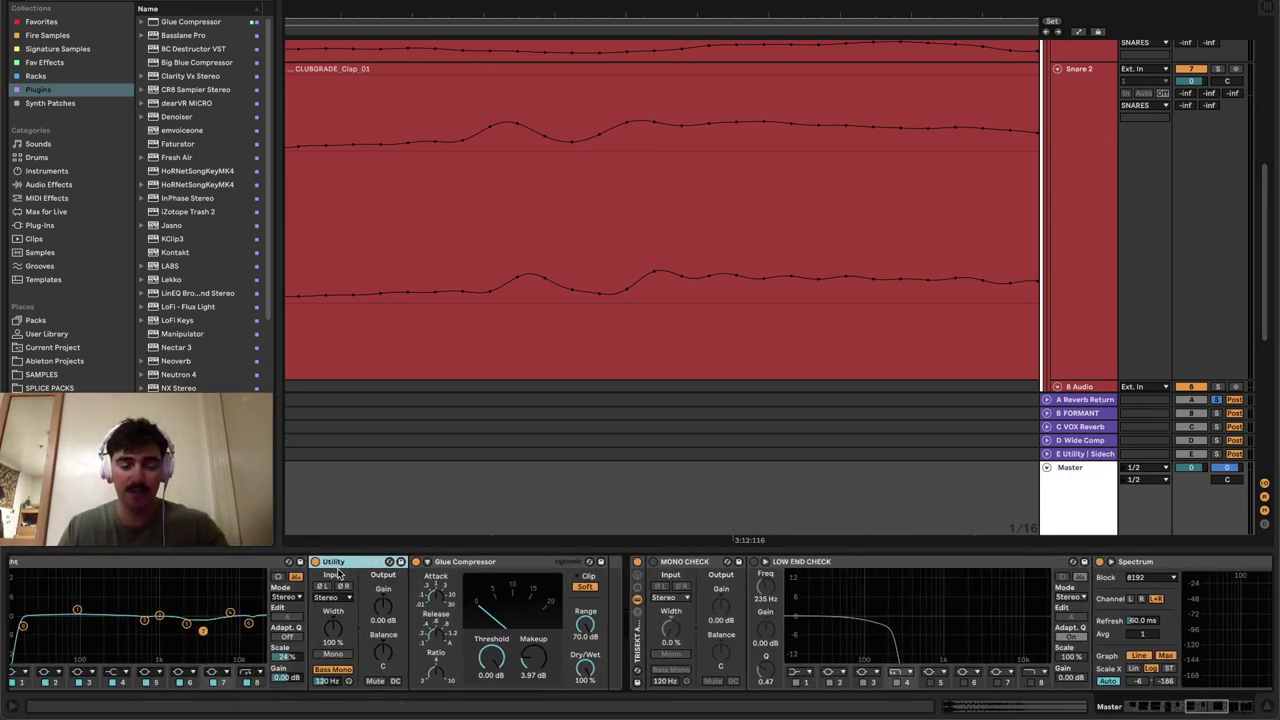
- Return the arrangement to the start of DROP 2B and fold the K&S group
scroll(858, 280, "up", 3)
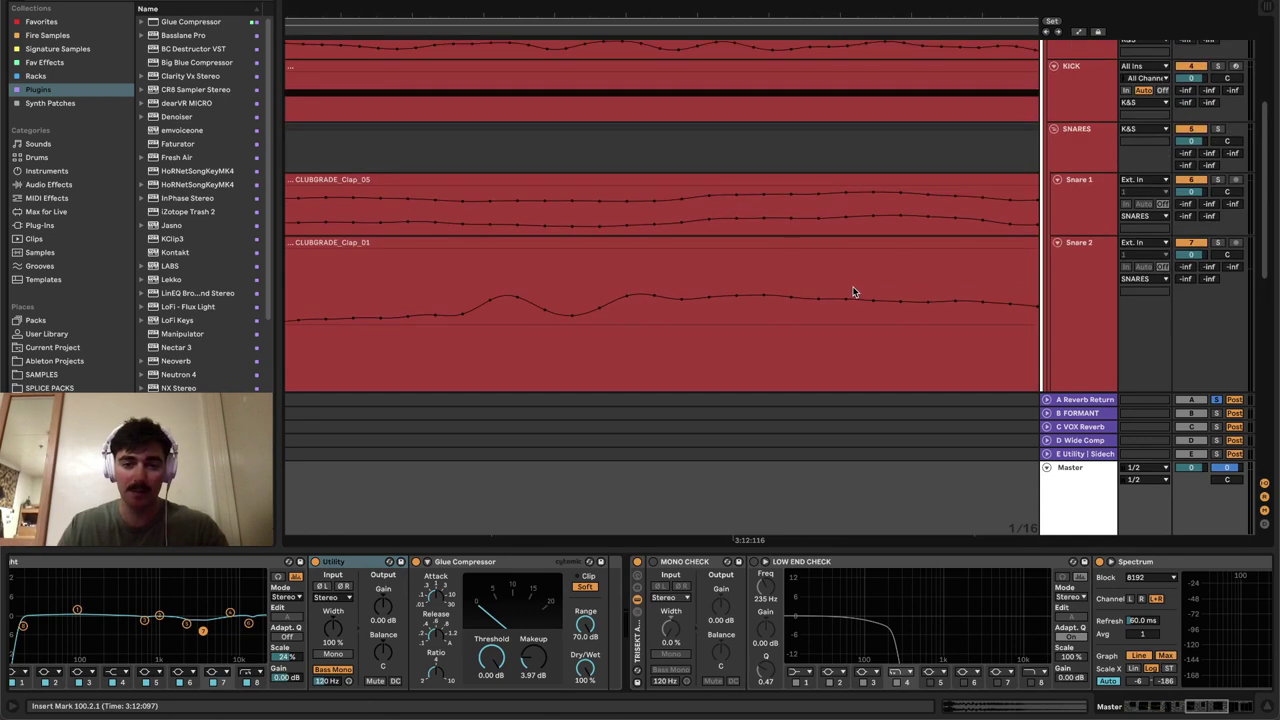
scroll(860, 290, "down", 4)
scroll(882, 286, "down", 10)
scroll(891, 286, "down", 5)
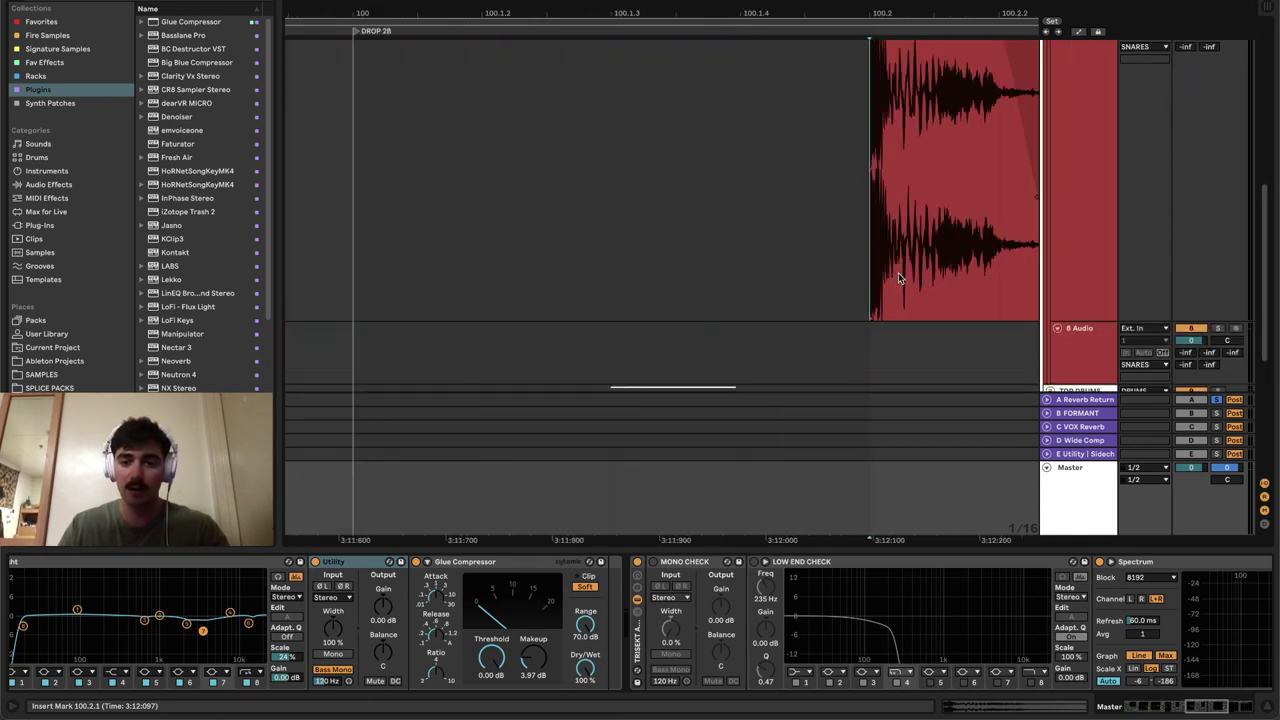
scroll(898, 272, "up", 5)
scroll(923, 274, "up", 3)
left_click(1058, 86)
key("u")
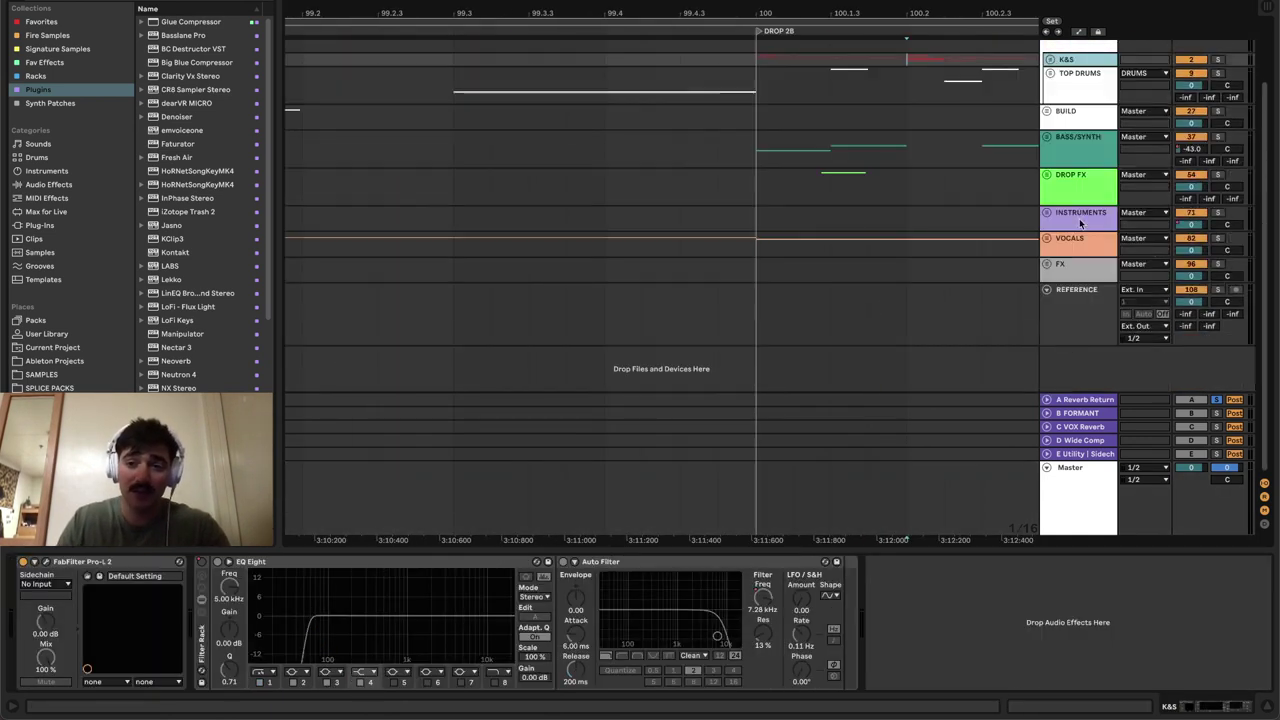
- Open the Voxengo SPAN analyser near the end of the Master track's device chain
left_click(1083, 465)
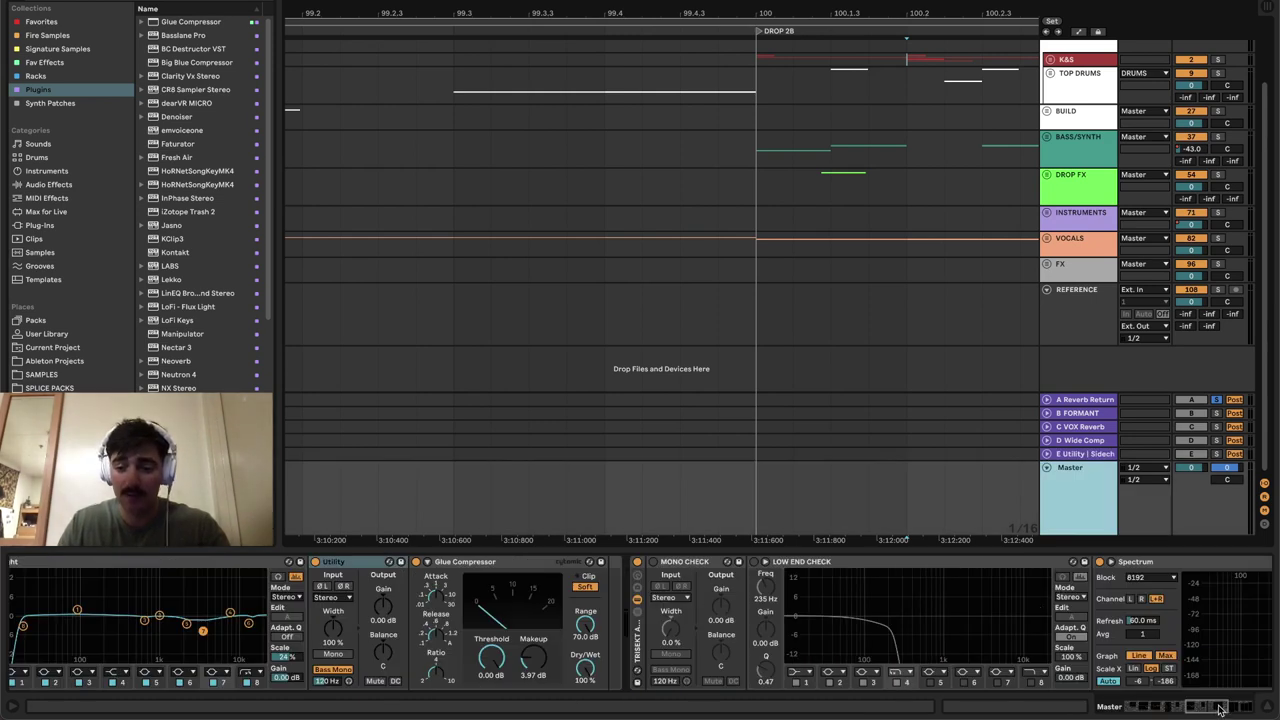
scroll(937, 617, "down", 8)
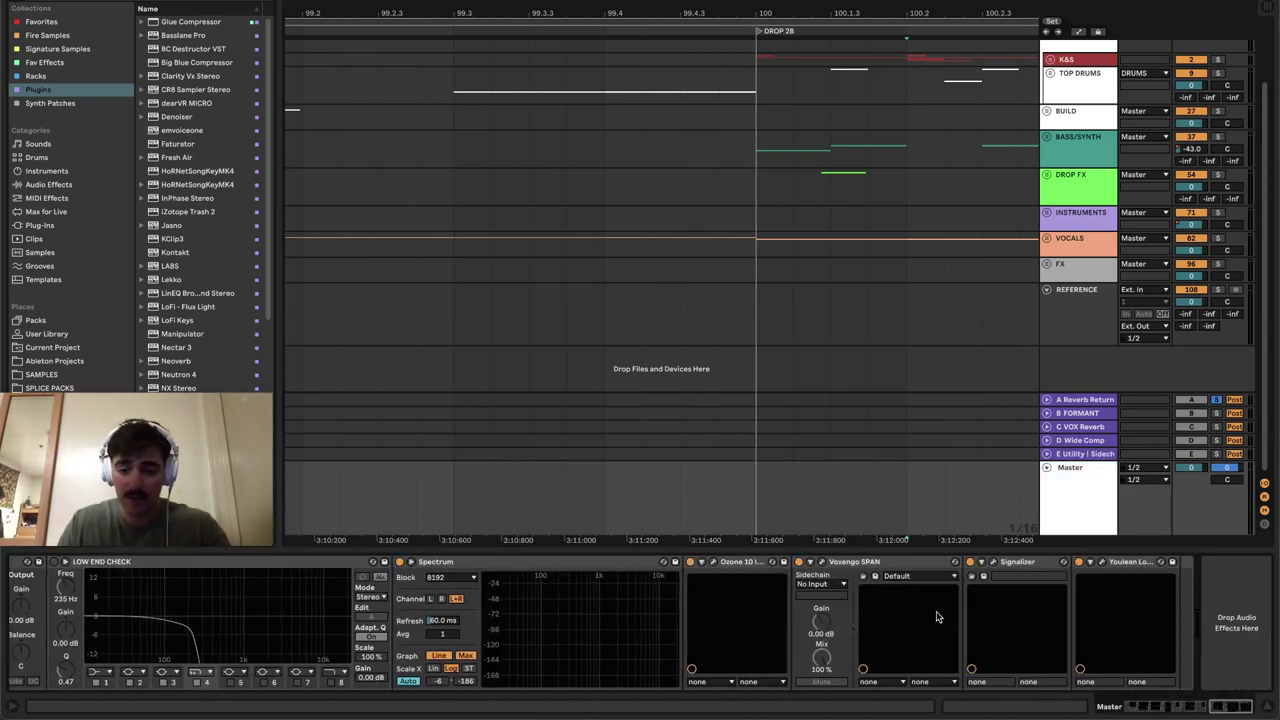
left_click(822, 561)
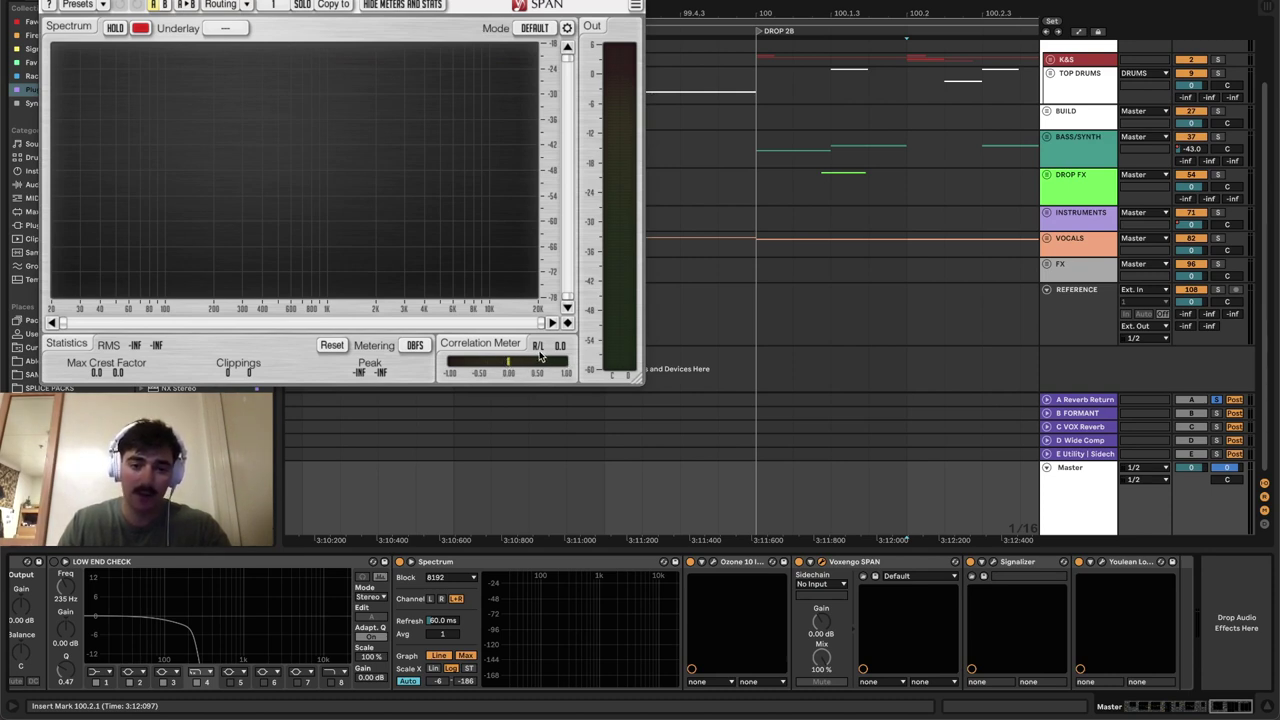
- Play DROP 2B while watching SPAN's spectrum and correlation meter, stop playback and close the analyser
key("space")
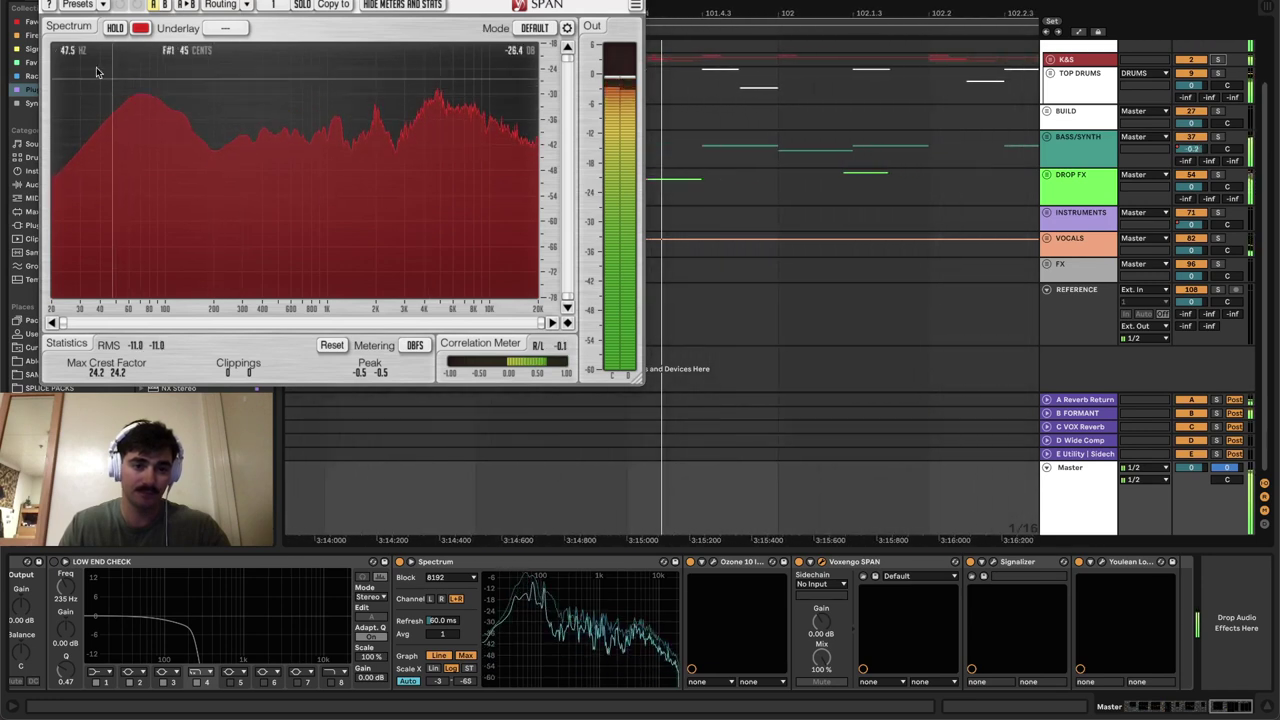
key("space")
left_click(50, 1)
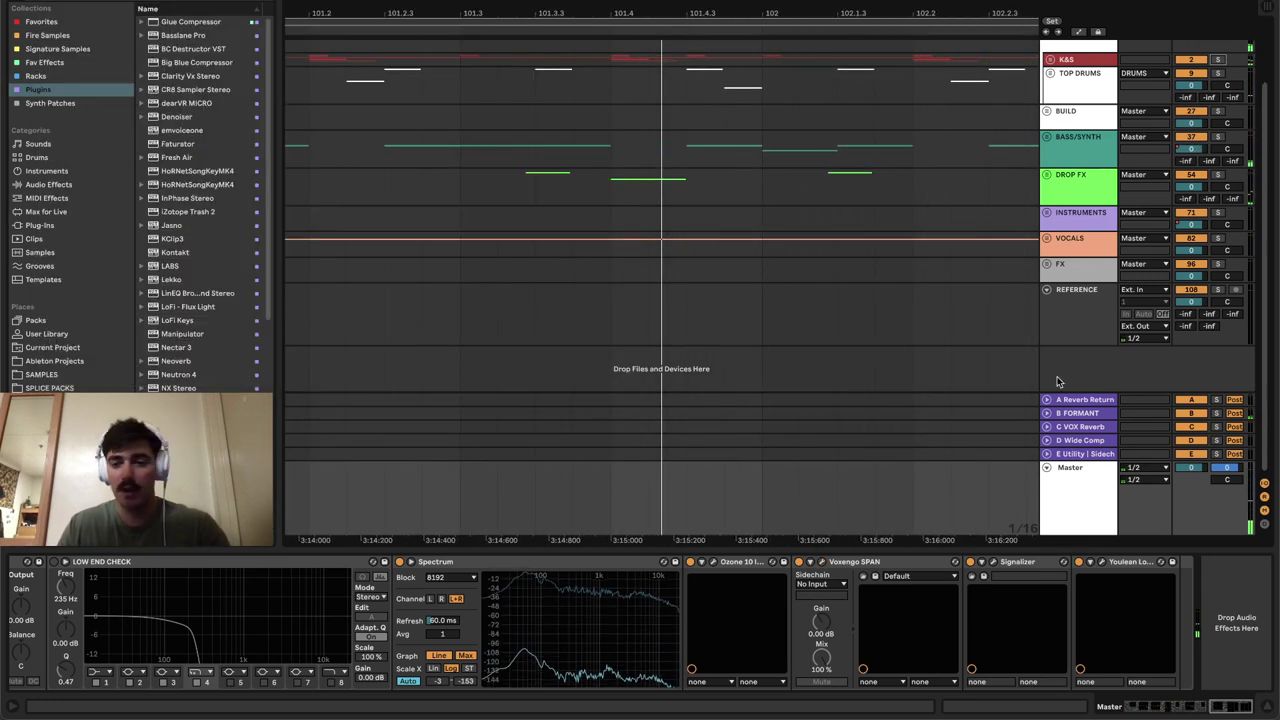
- Fold the DRUMS group and show the full arrangement, checking the FX track around the Outro and END markers
left_click(1054, 63)
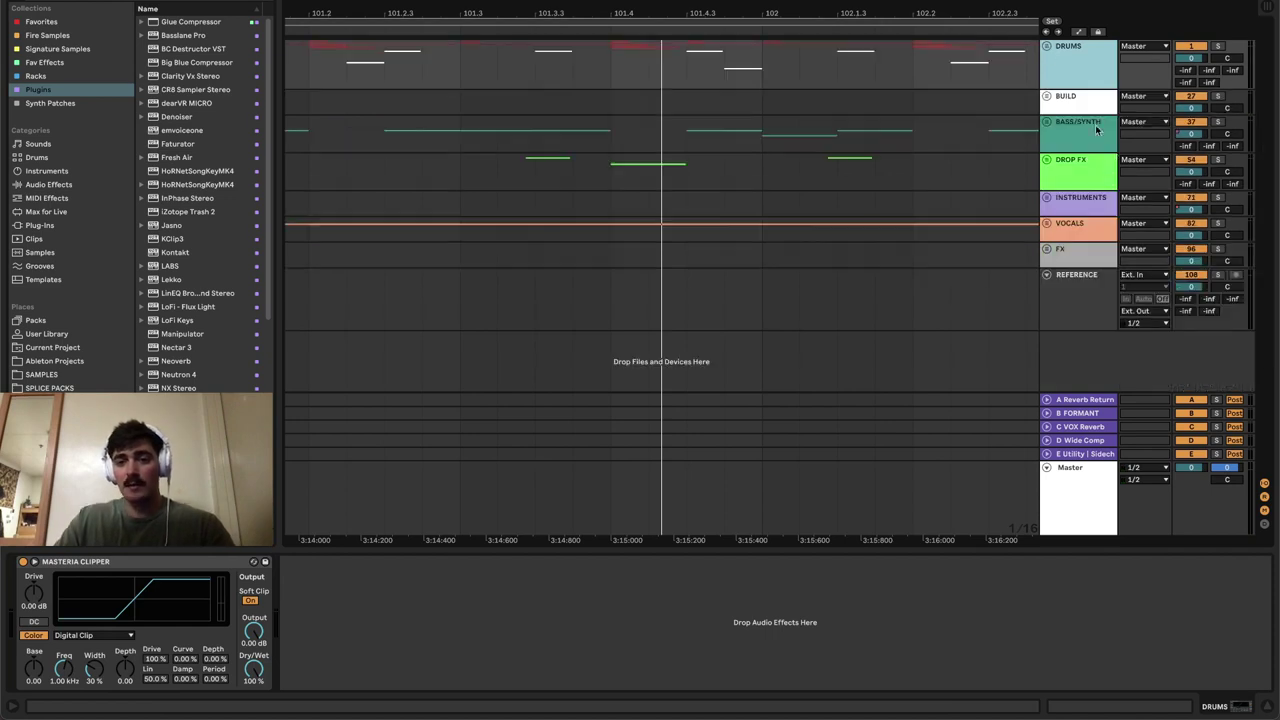
scroll(754, 314, "down", 8)
scroll(785, 240, "down", 10)
left_click(698, 255)
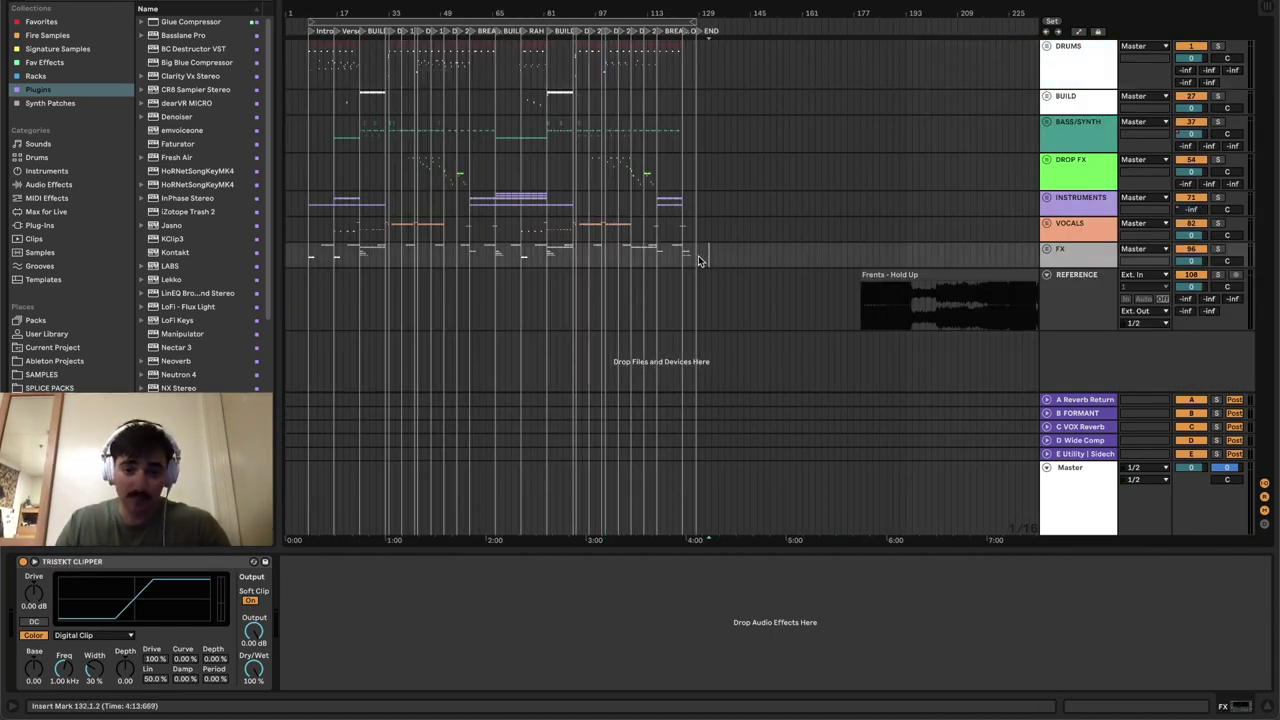
left_click(688, 258)
scroll(705, 265, "up", 10)
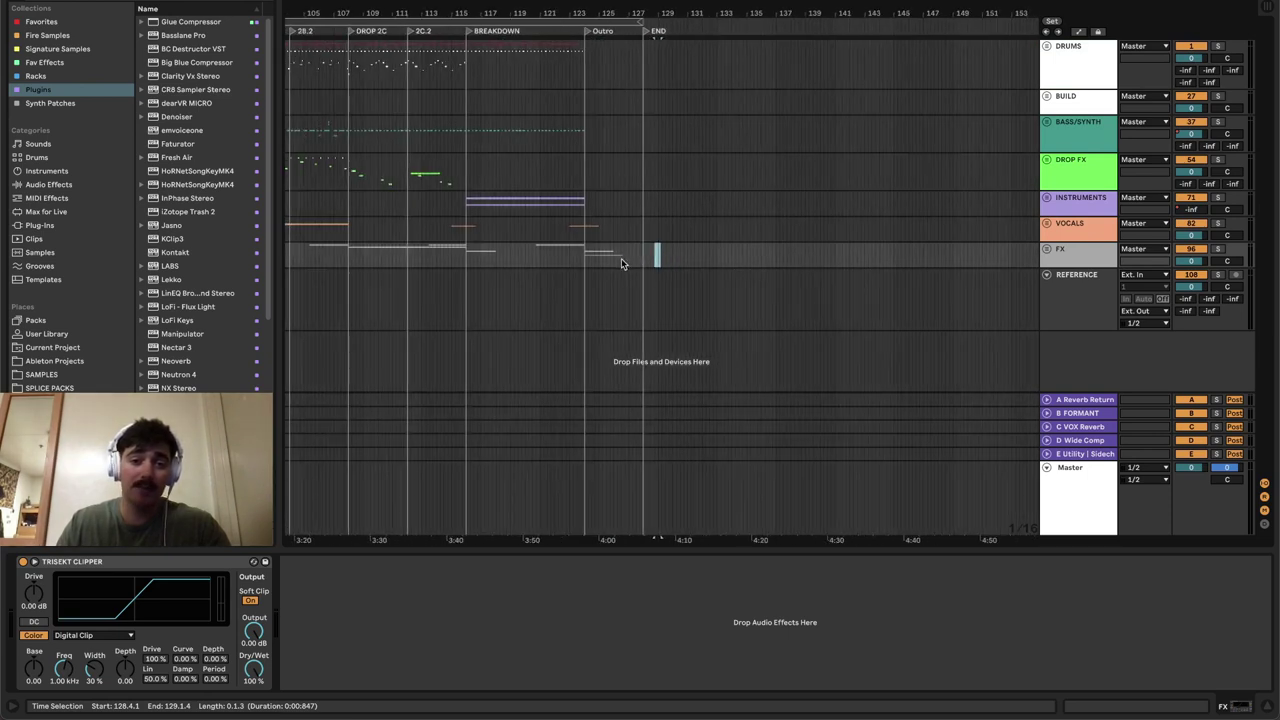
scroll(621, 264, "down", 10)
scroll(363, 226, "up", 5)
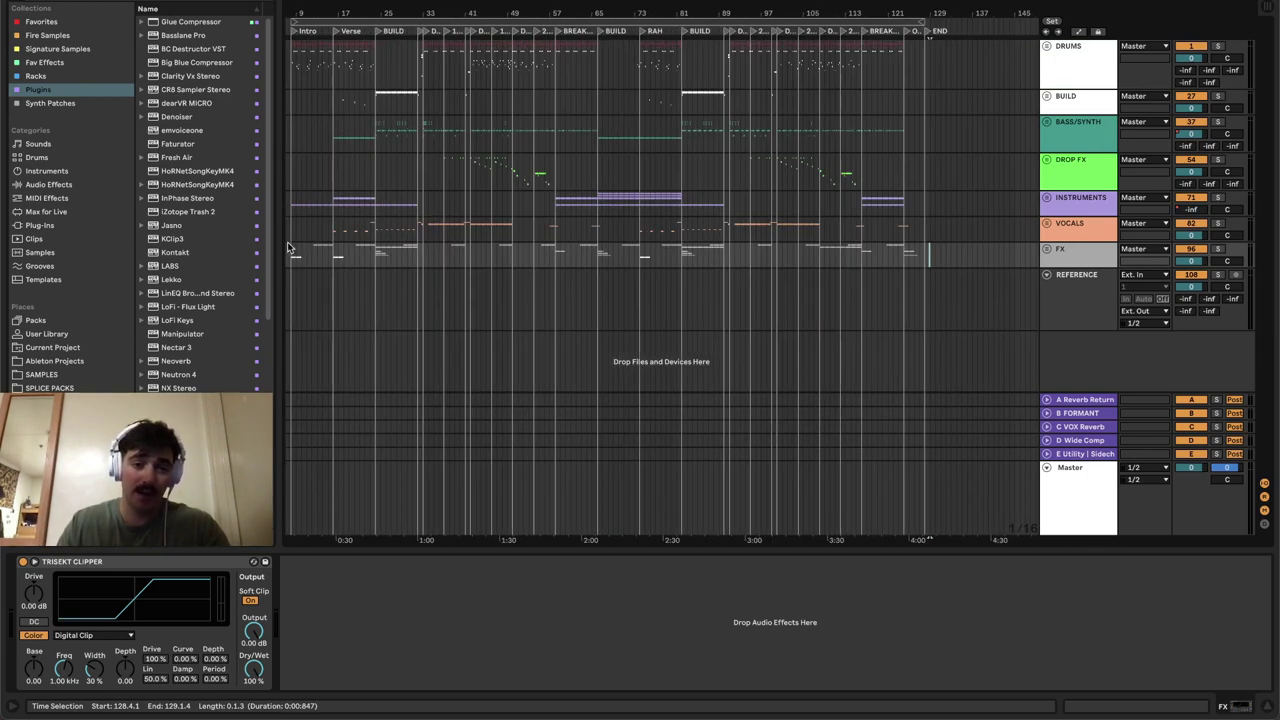
- Place the insert marker on the VOCALS track at the start of the Intro, with the whole song in view
left_click(290, 241)
scroll(292, 265, "up", 3)
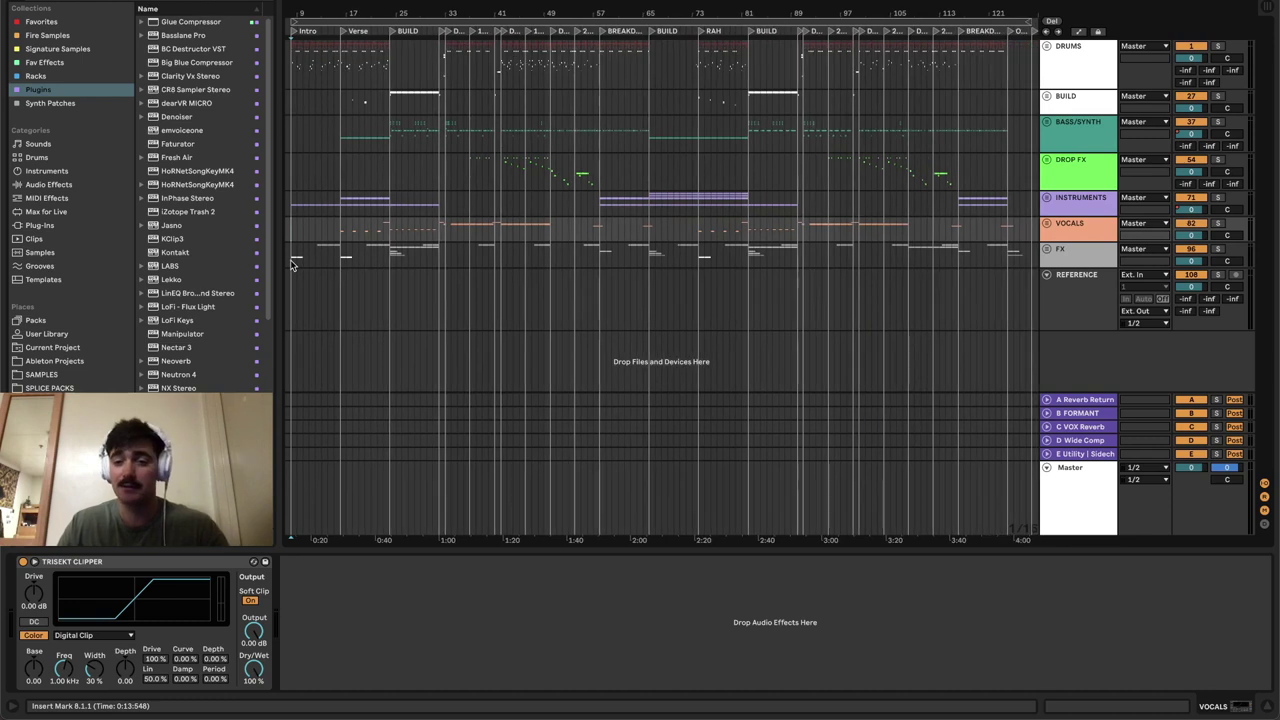
scroll(292, 265, "down", 2)
scroll(292, 263, "up", 3)
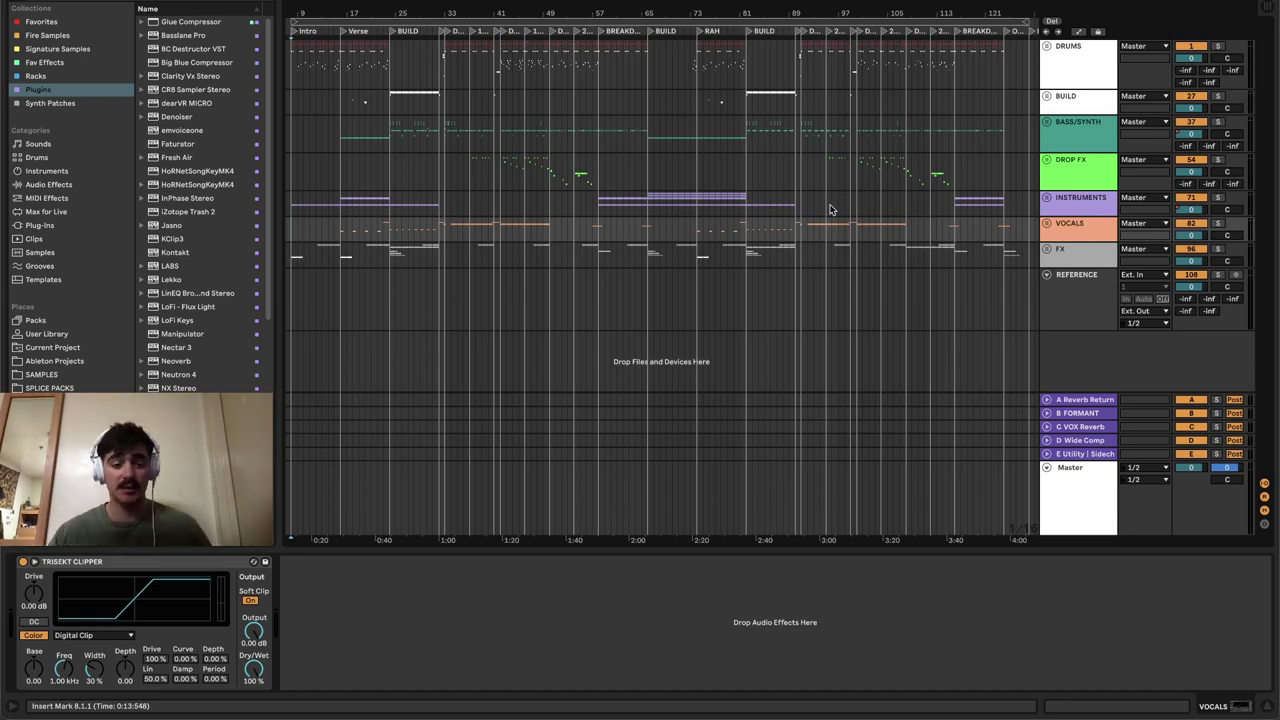
- Select the whole song across all tracks, from the start of the Intro to the END marker
key("x")
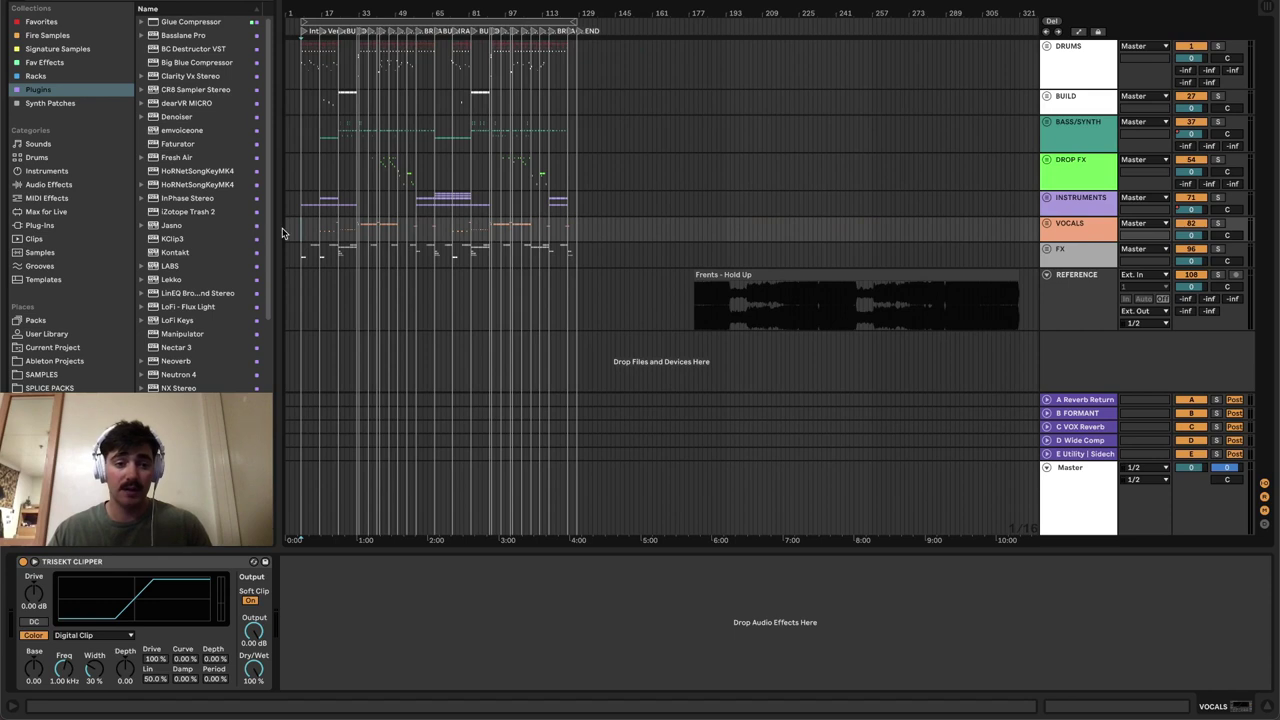
scroll(286, 234, "up", 5)
scroll(300, 234, "down", 3)
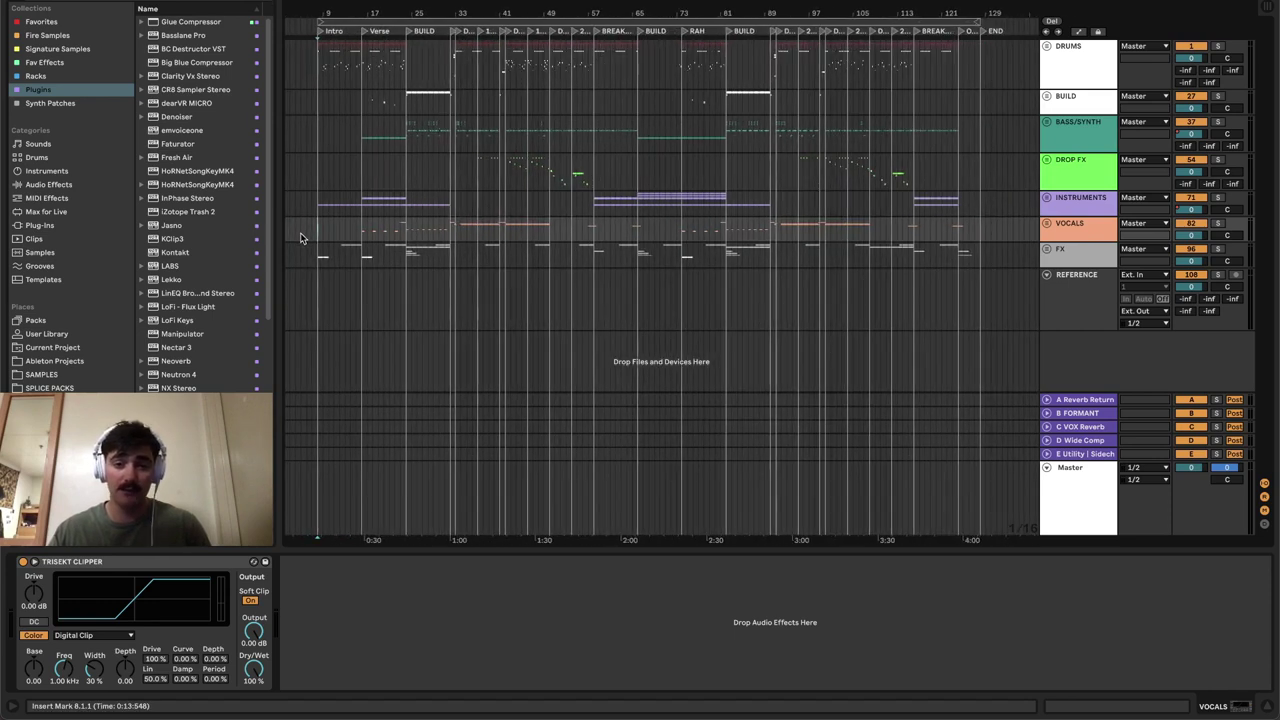
key("super+a")
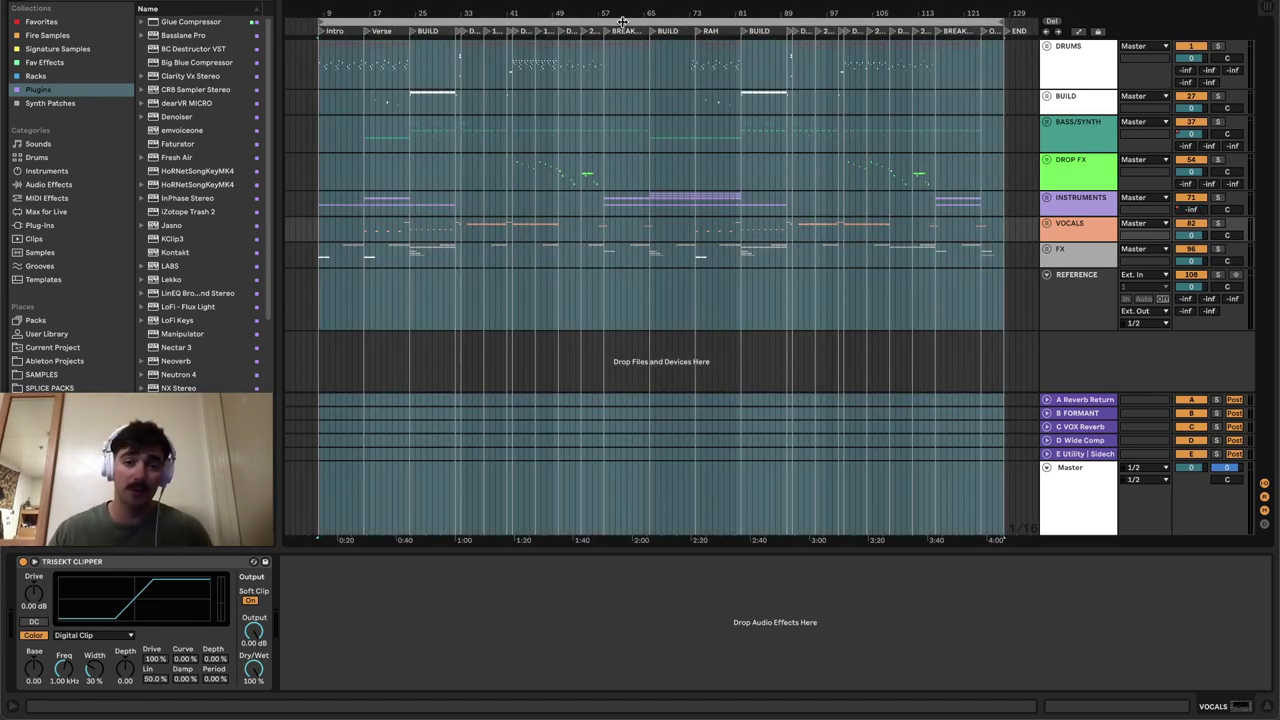